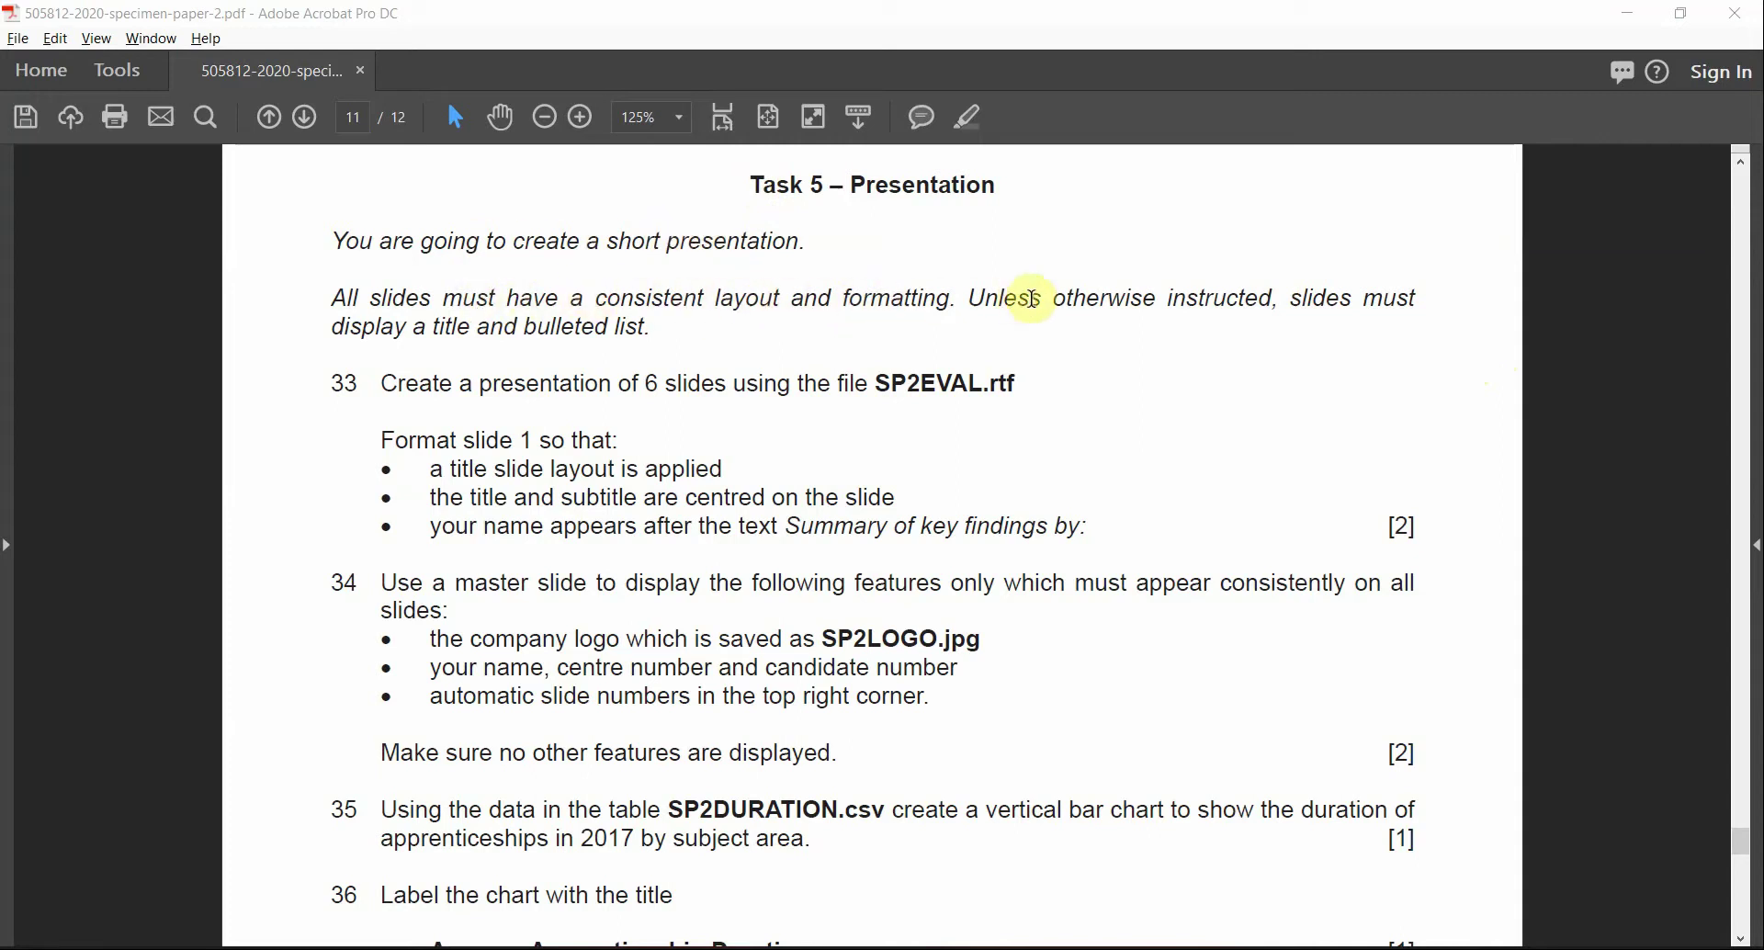
Highlight '6 slides using' and 'SP2EVAL.rtf' in task 33 with the Highlight Text tool
drag(1264, 298, 1159, 299)
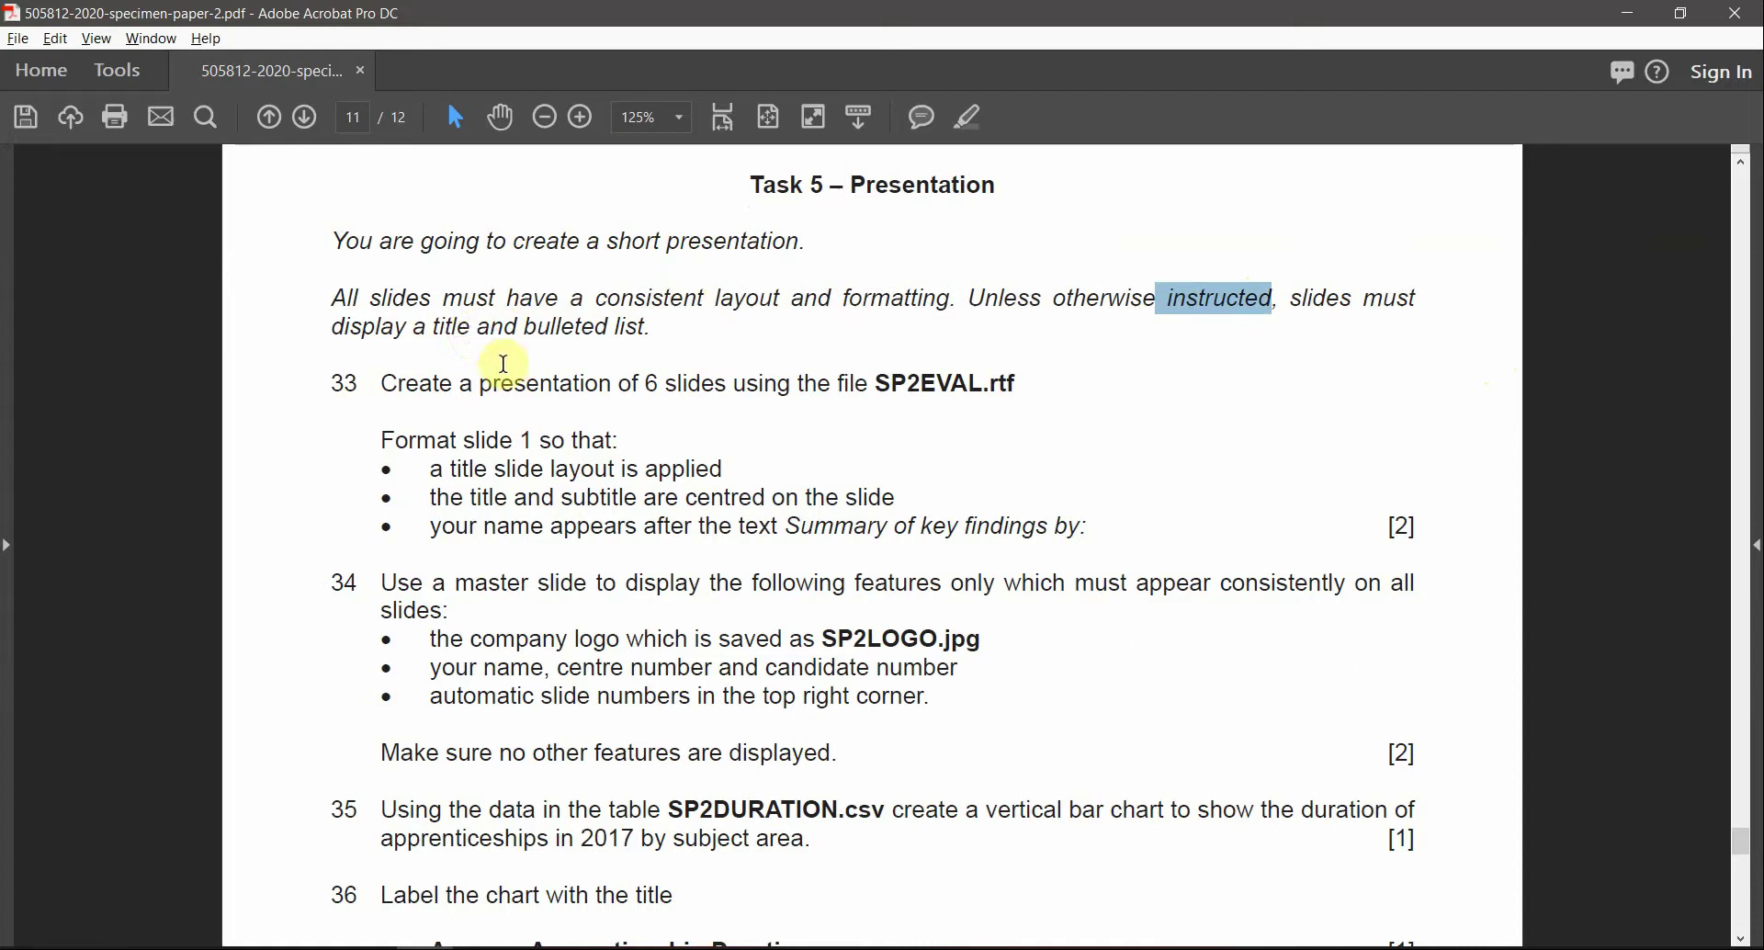
click(644, 381)
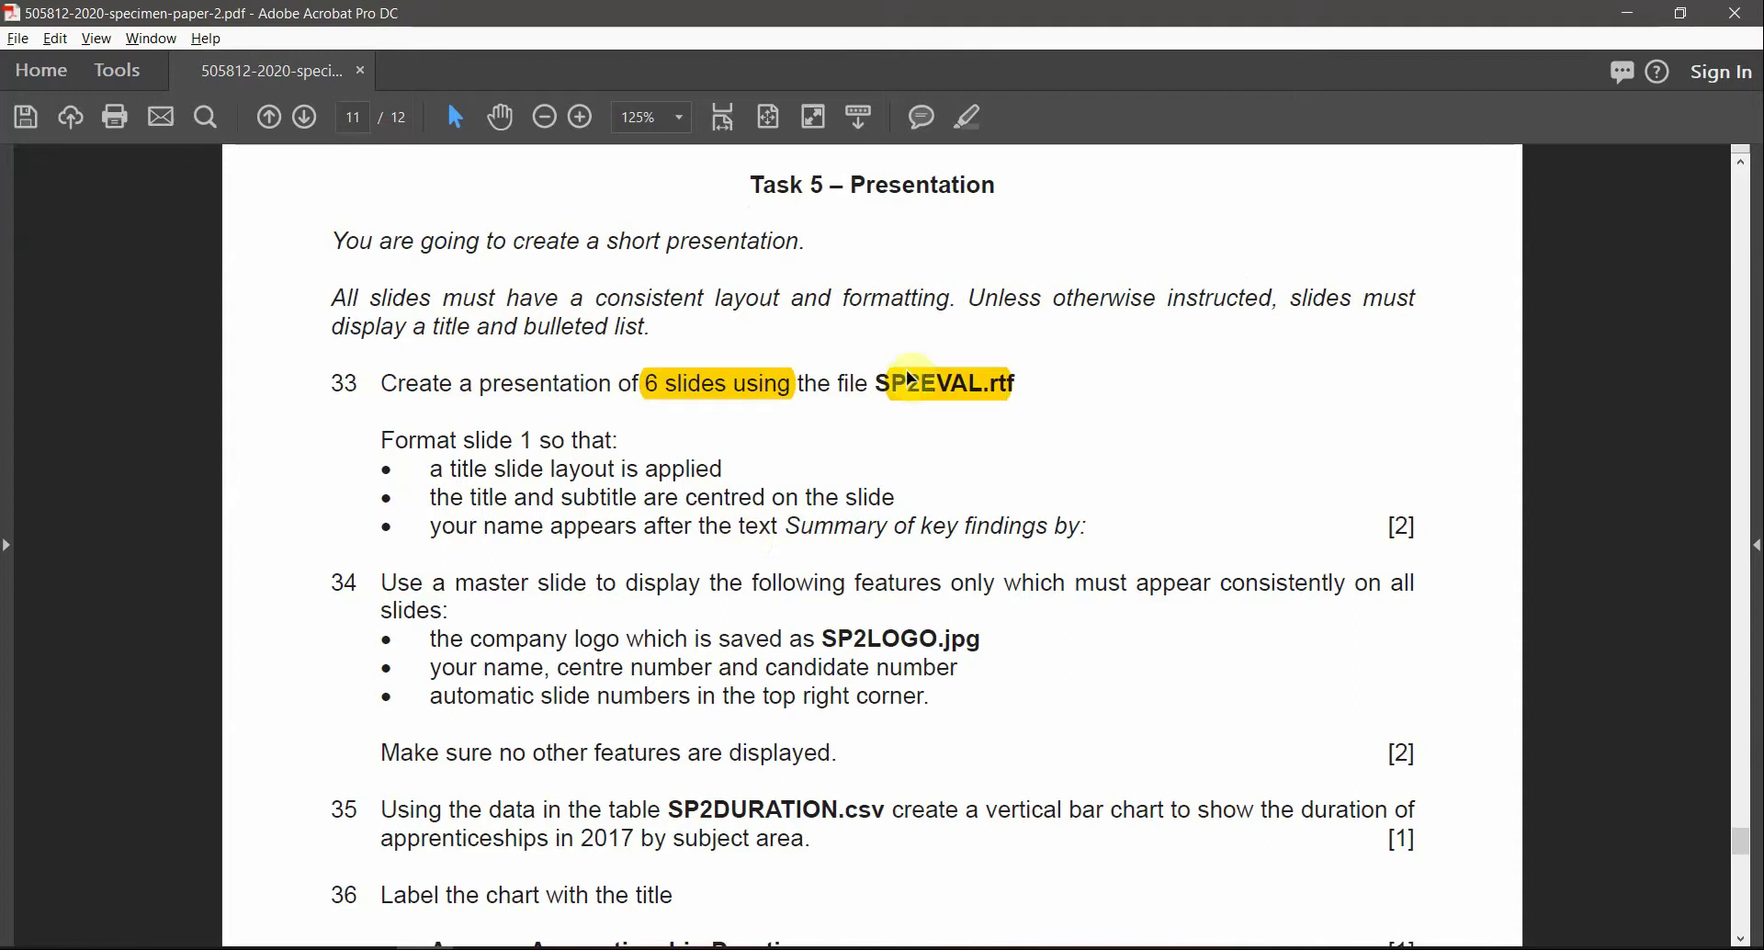
key(super)
Open SP2EVAL.rtf from the supporting-files folder in Word
click(463, 288)
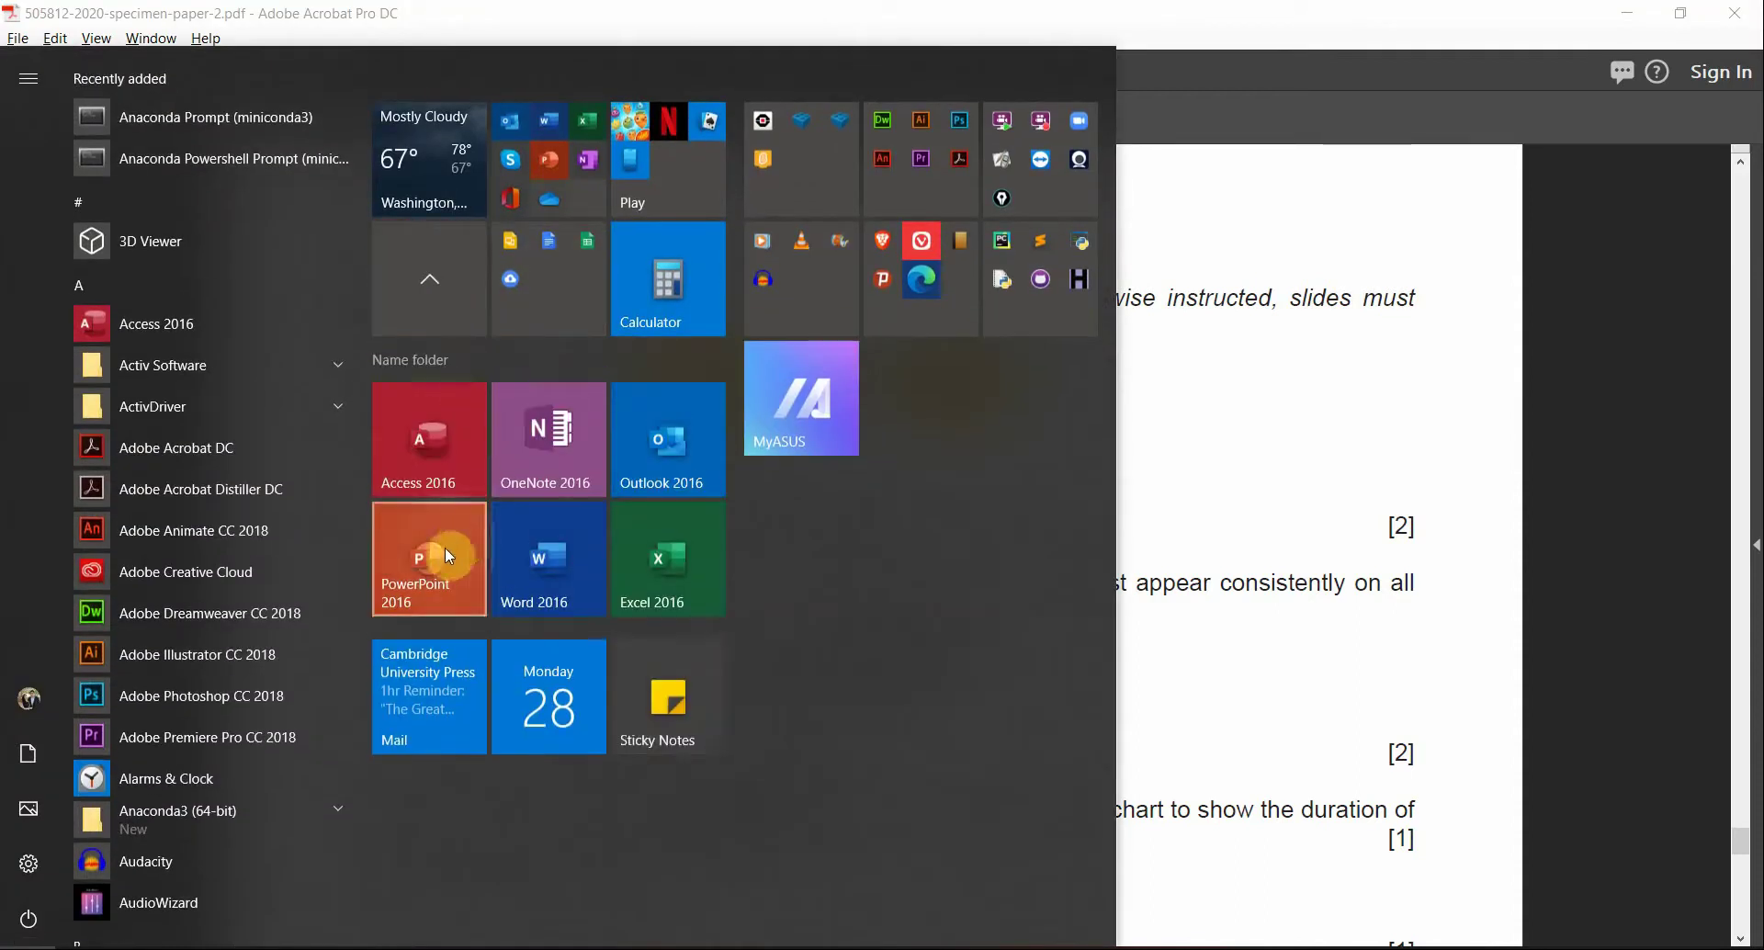
key(alt+Tab)
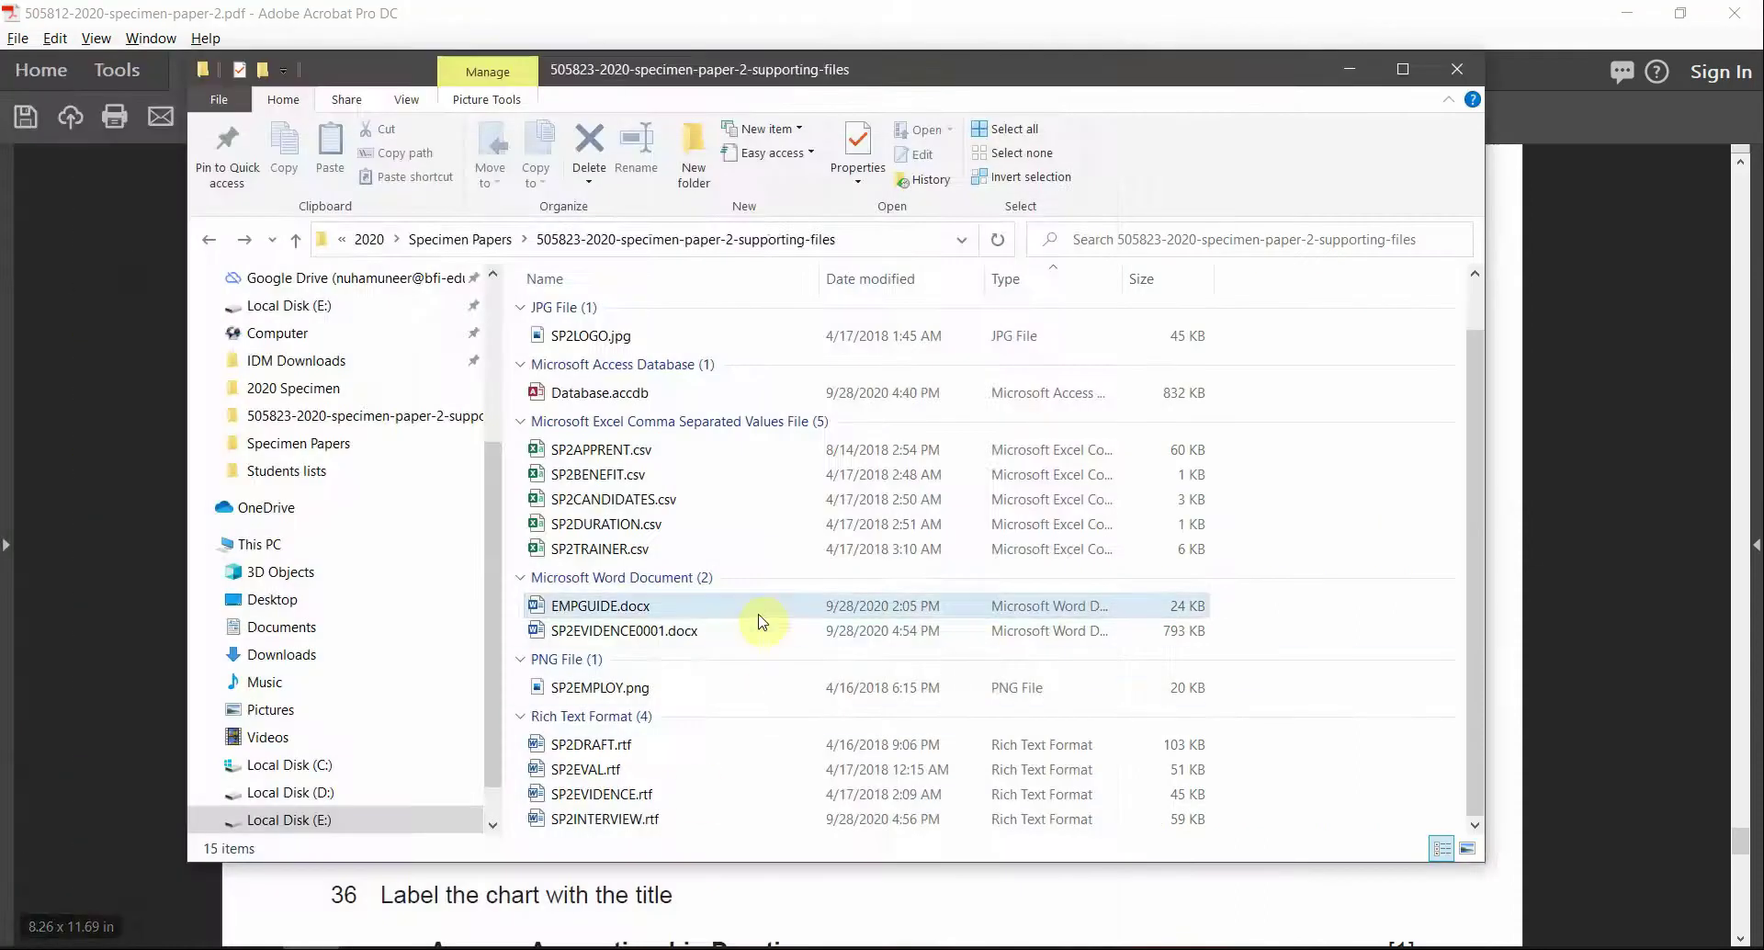
key(alt+Tab)
key(alt+Tab)
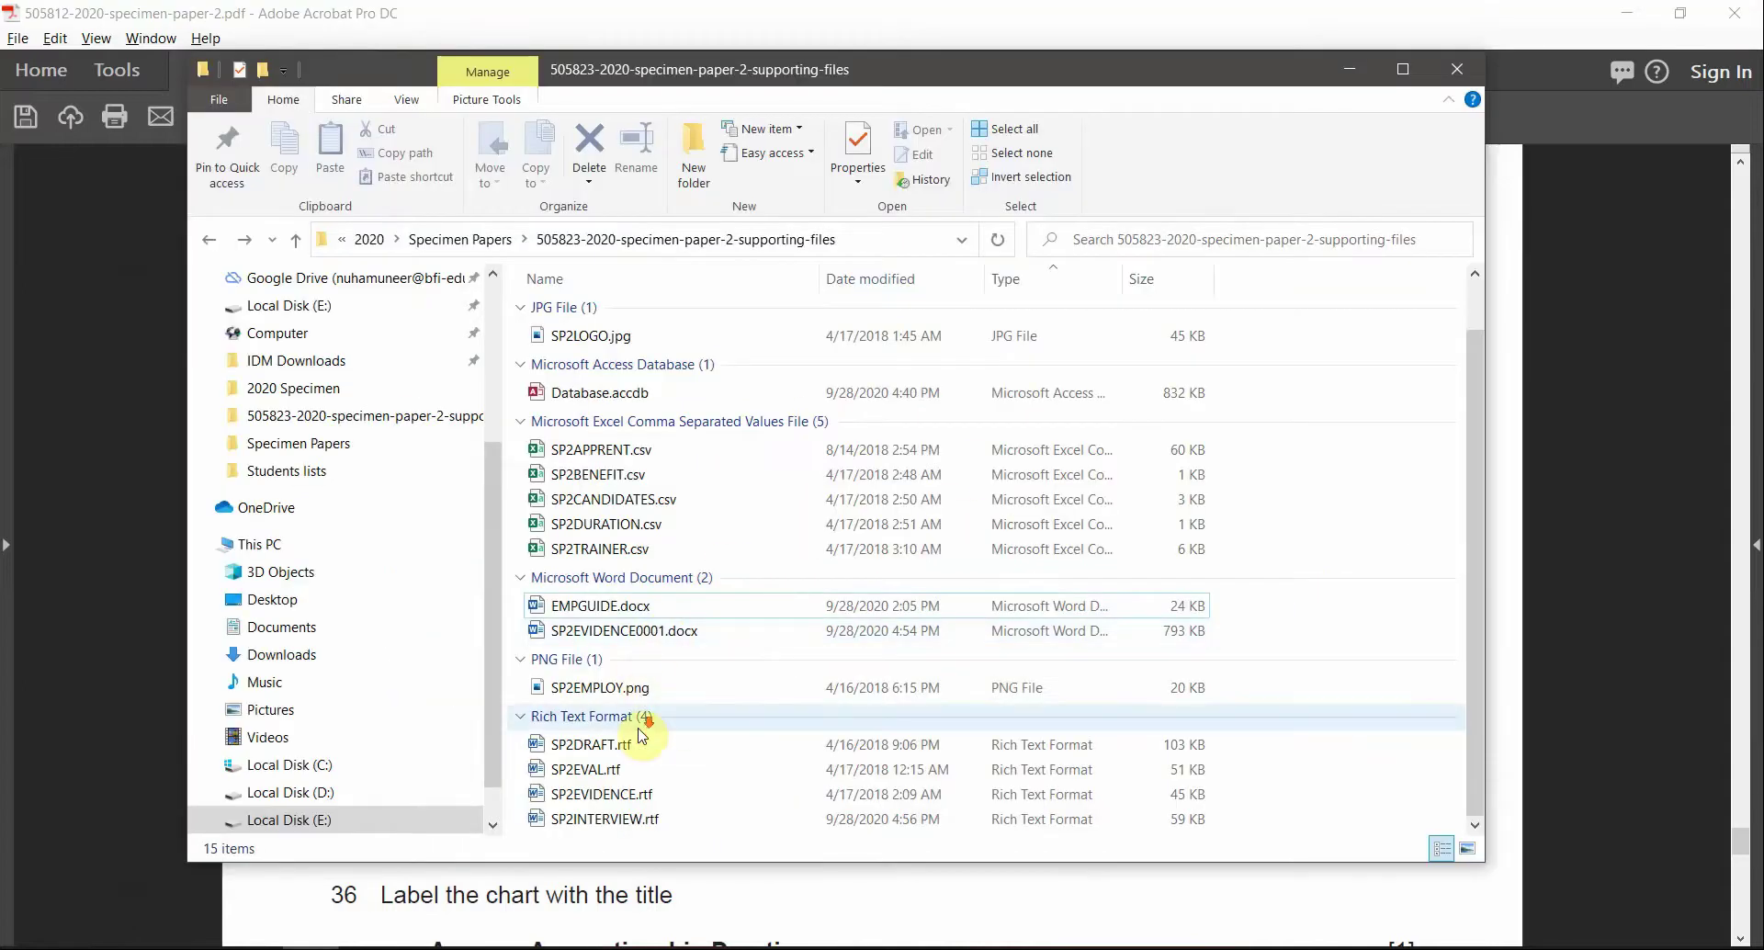
double_click(586, 770)
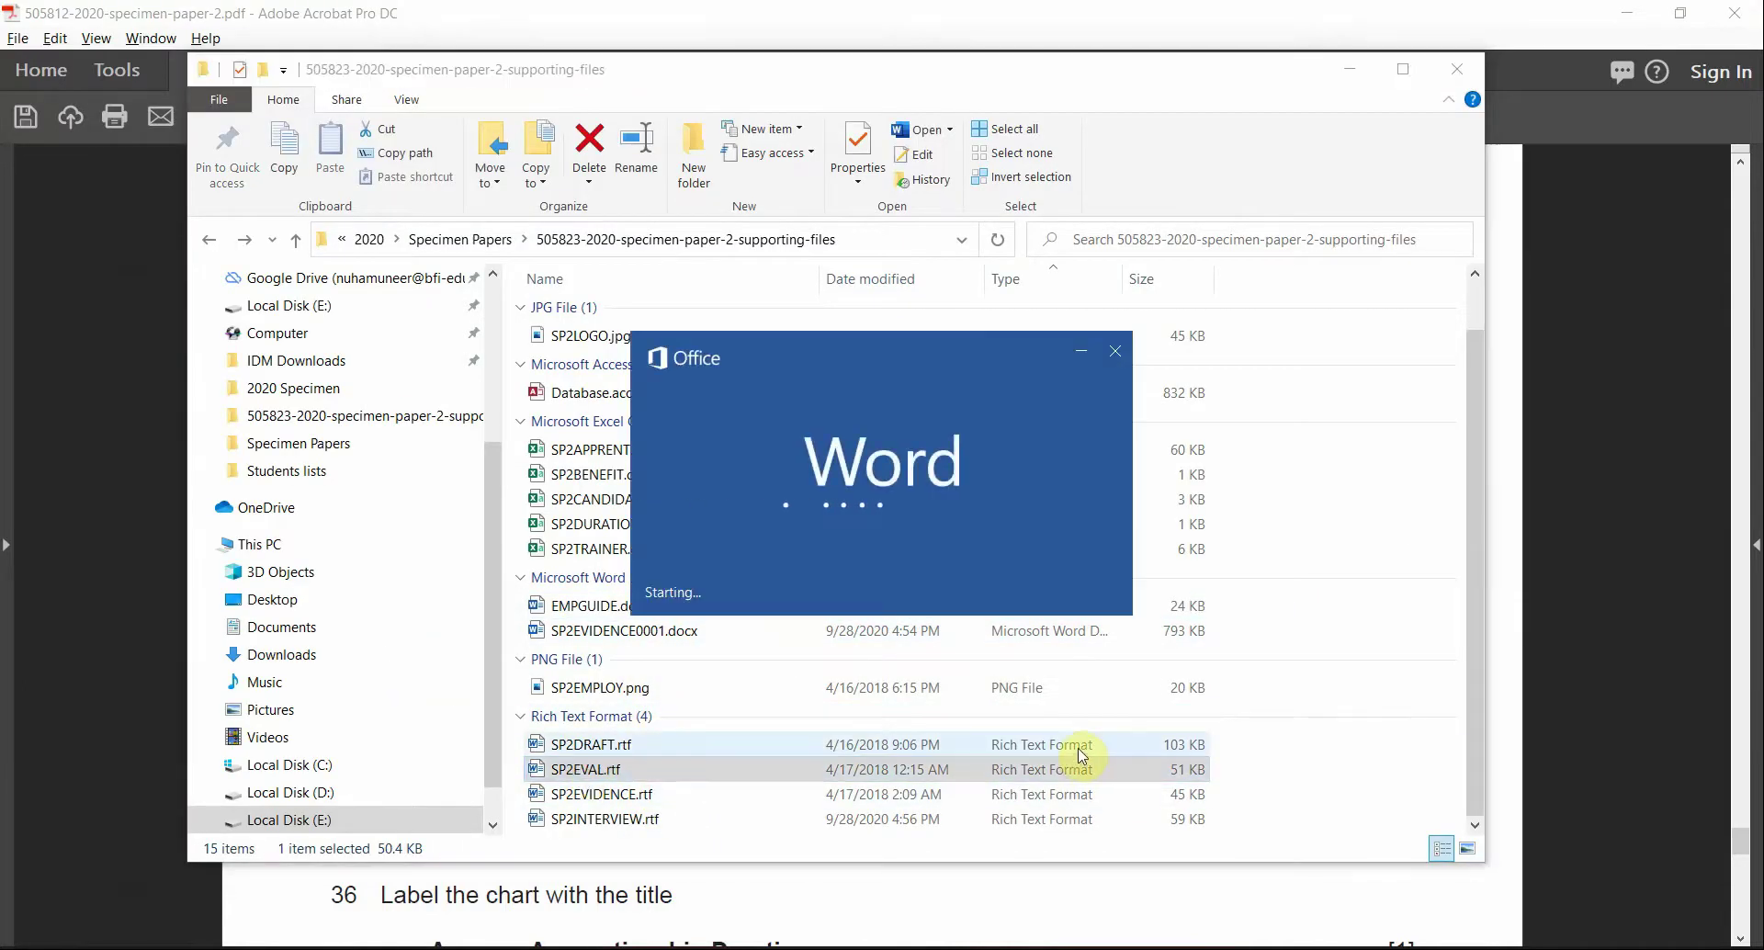
Scroll through the SP2EVAL.rtf headings and bullet points in Word
scroll(1158, 692, down, 5)
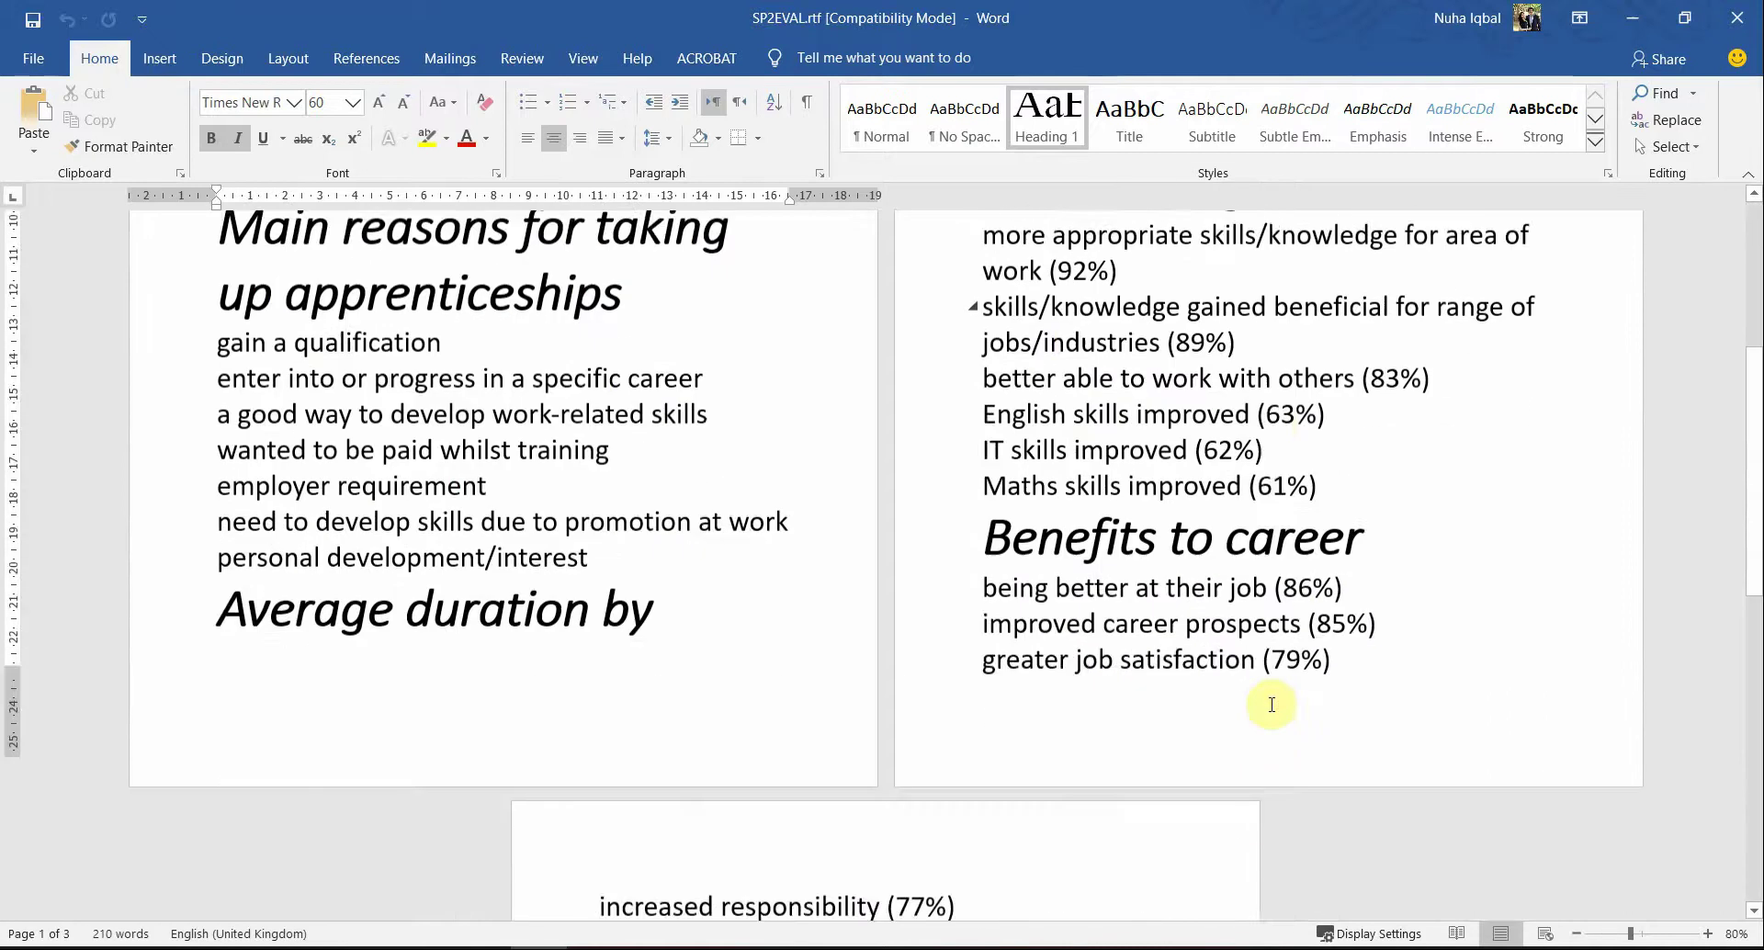
scroll(1271, 705, down, 8)
scroll(1268, 726, up, 6)
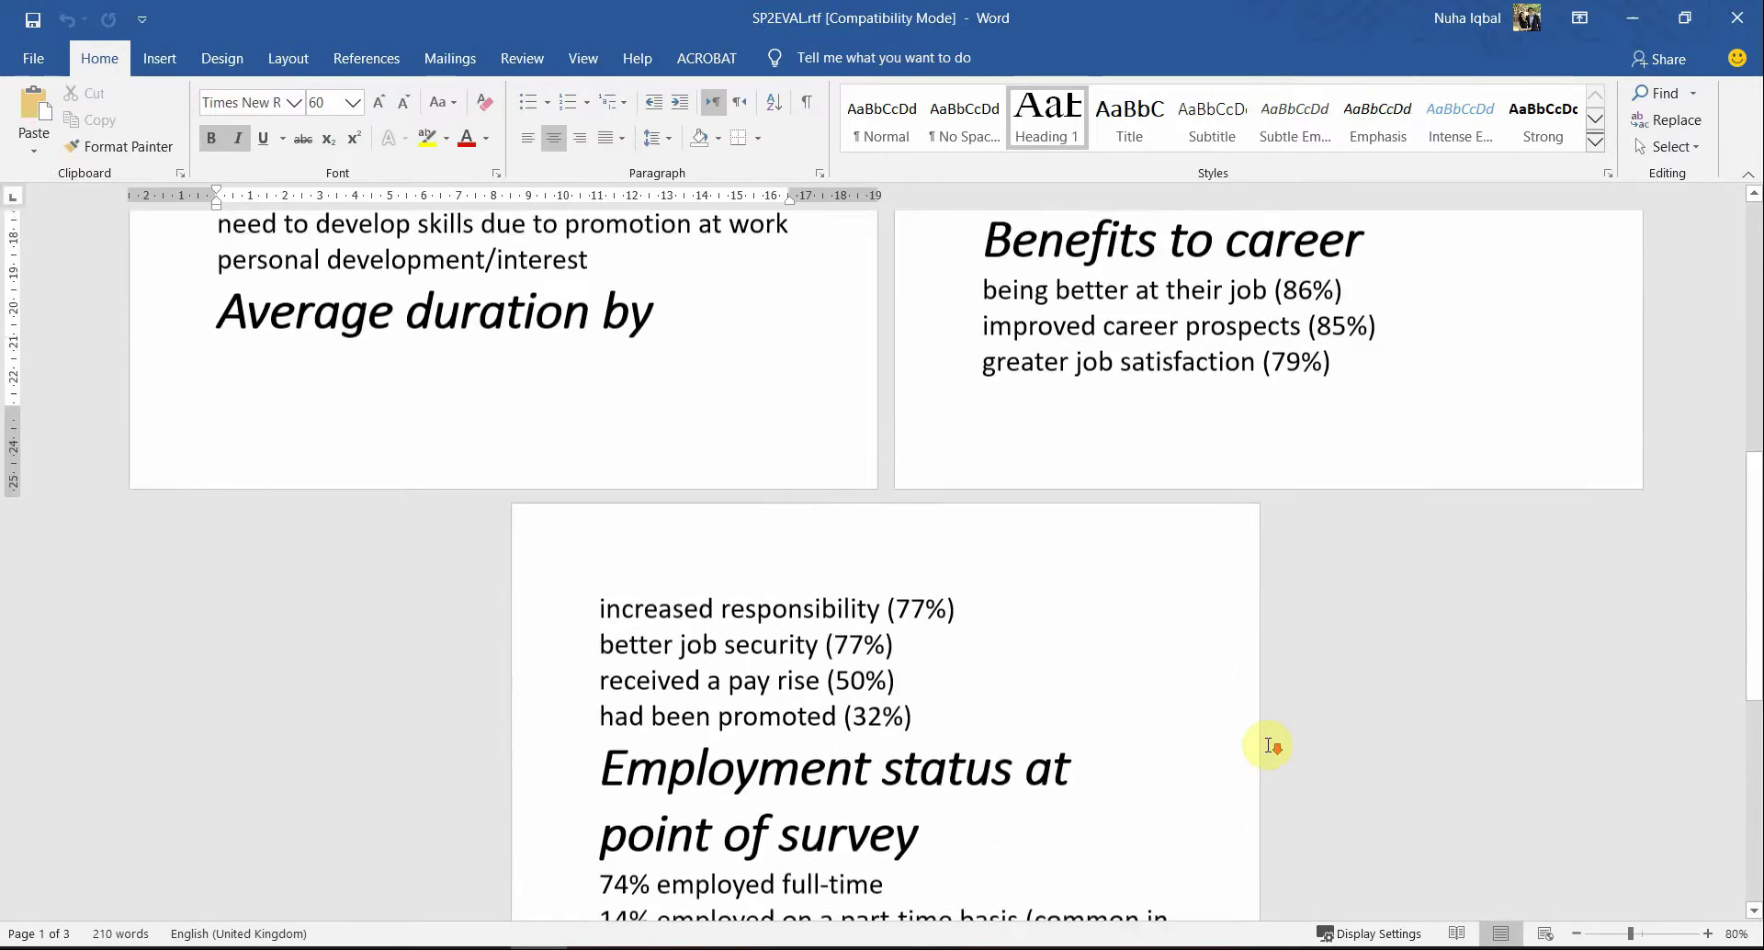
scroll(1268, 745, up, 8)
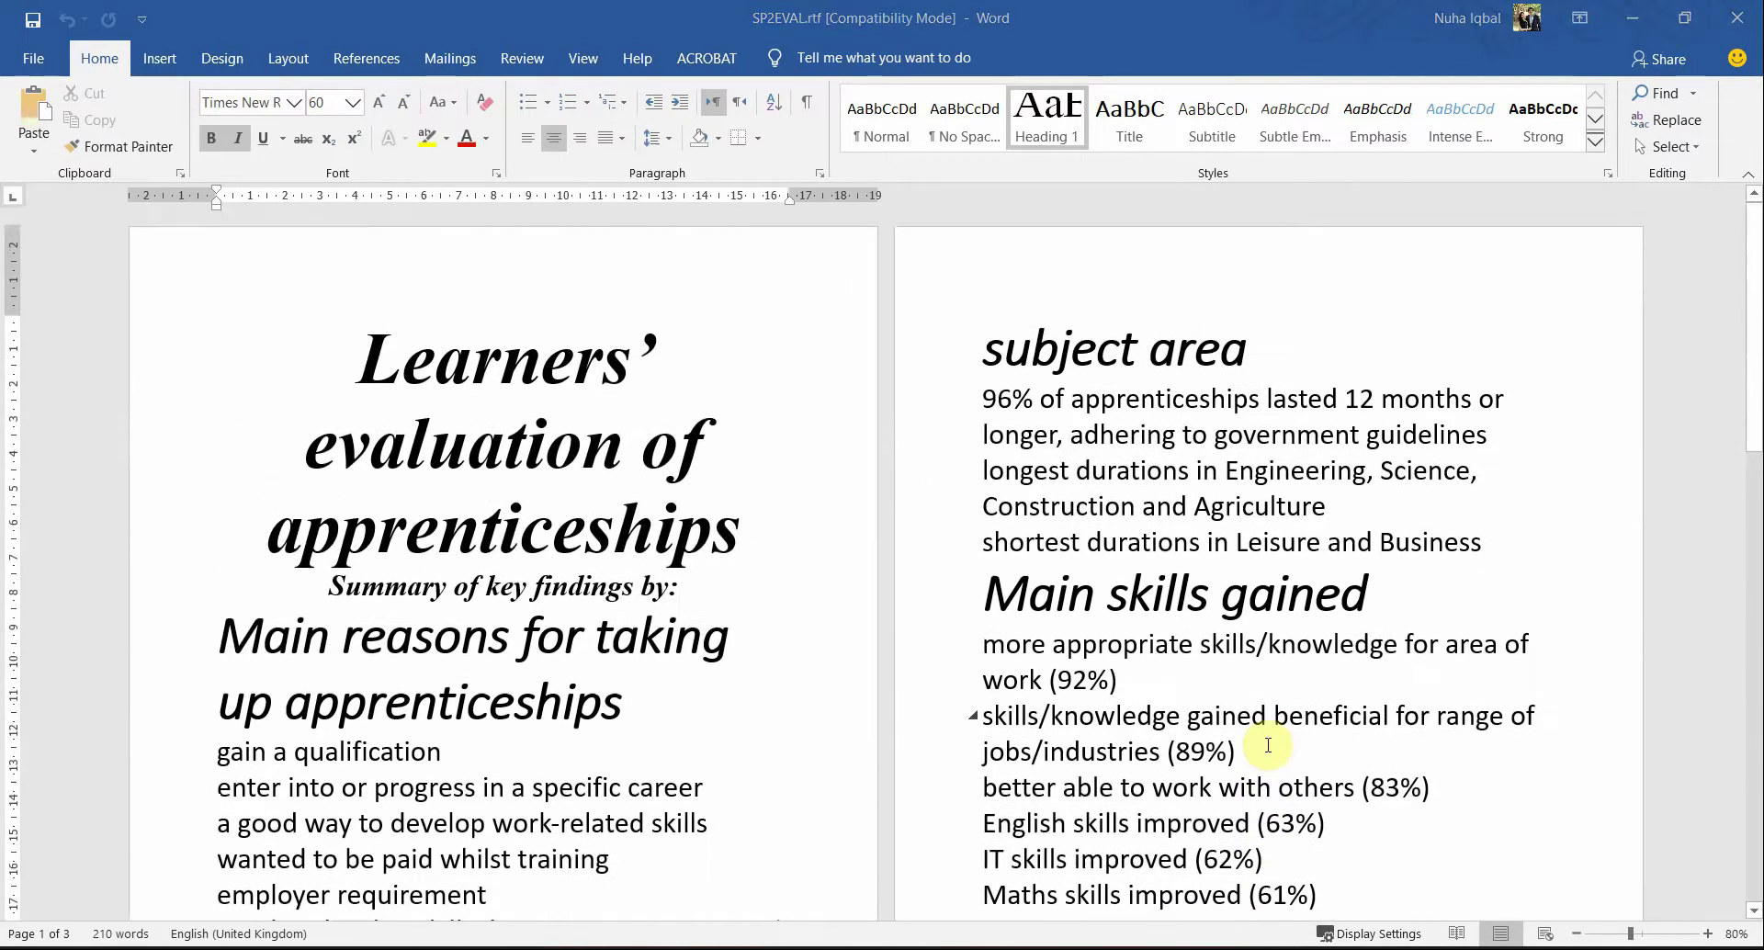
Return to the exam paper and find PowerPoint 2016 among the Office apps in Start
key(alt+Tab)
key(alt+Tab)
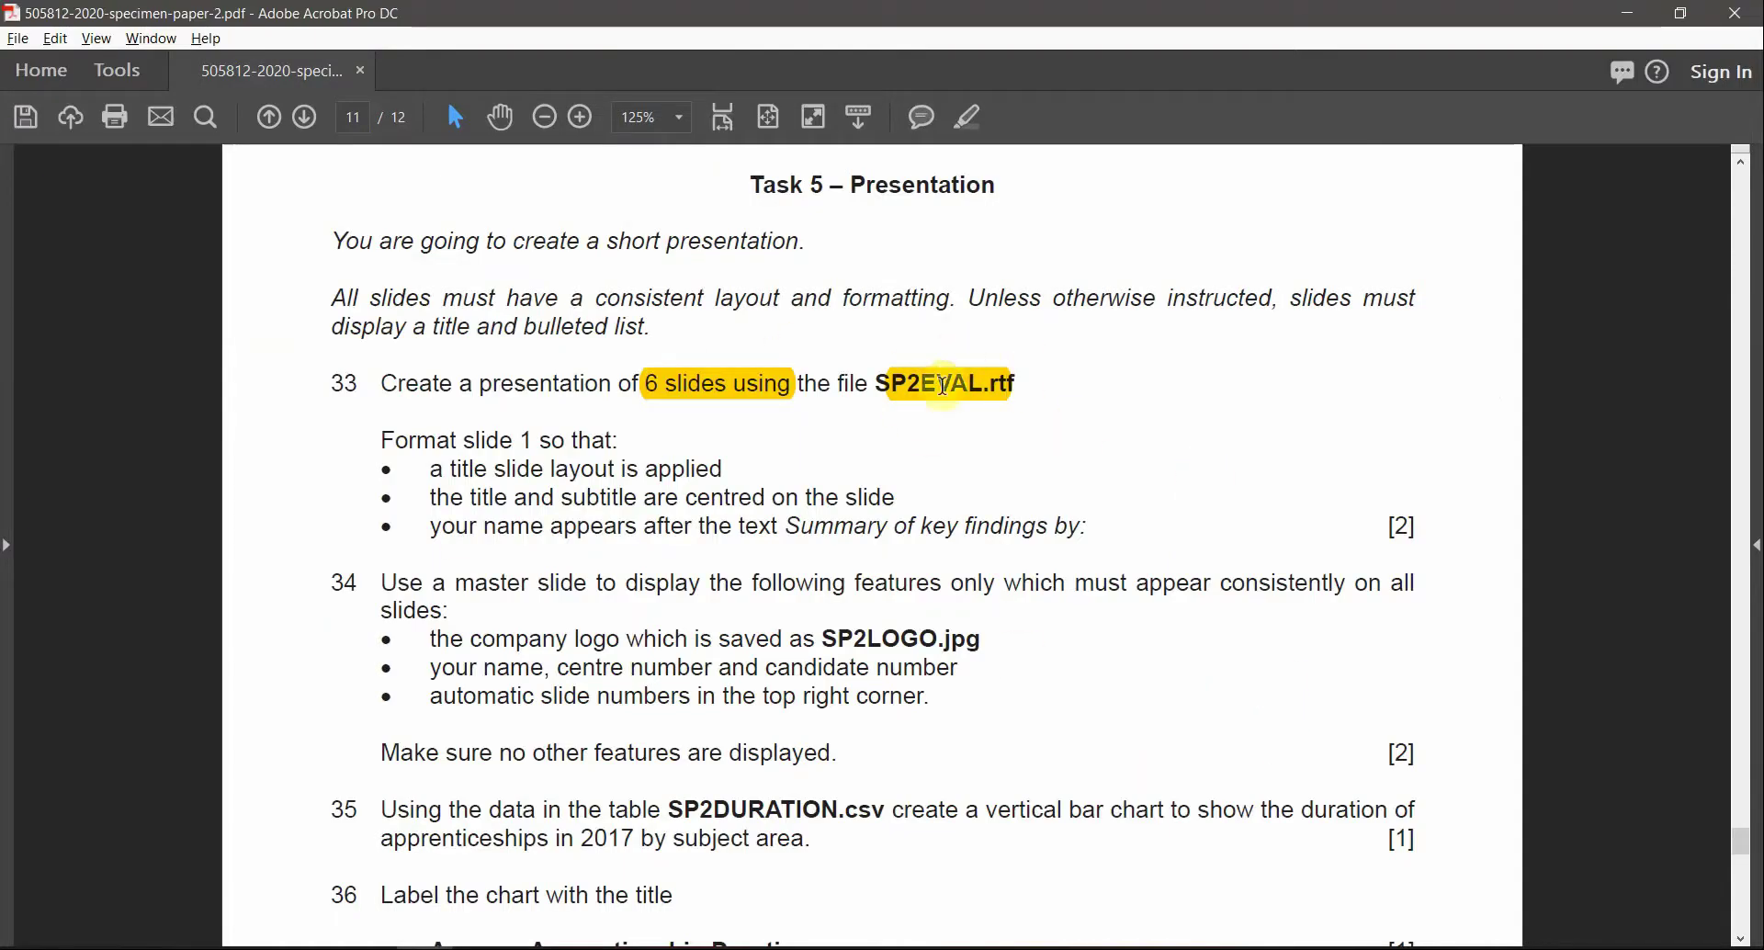
key(alt+Tab)
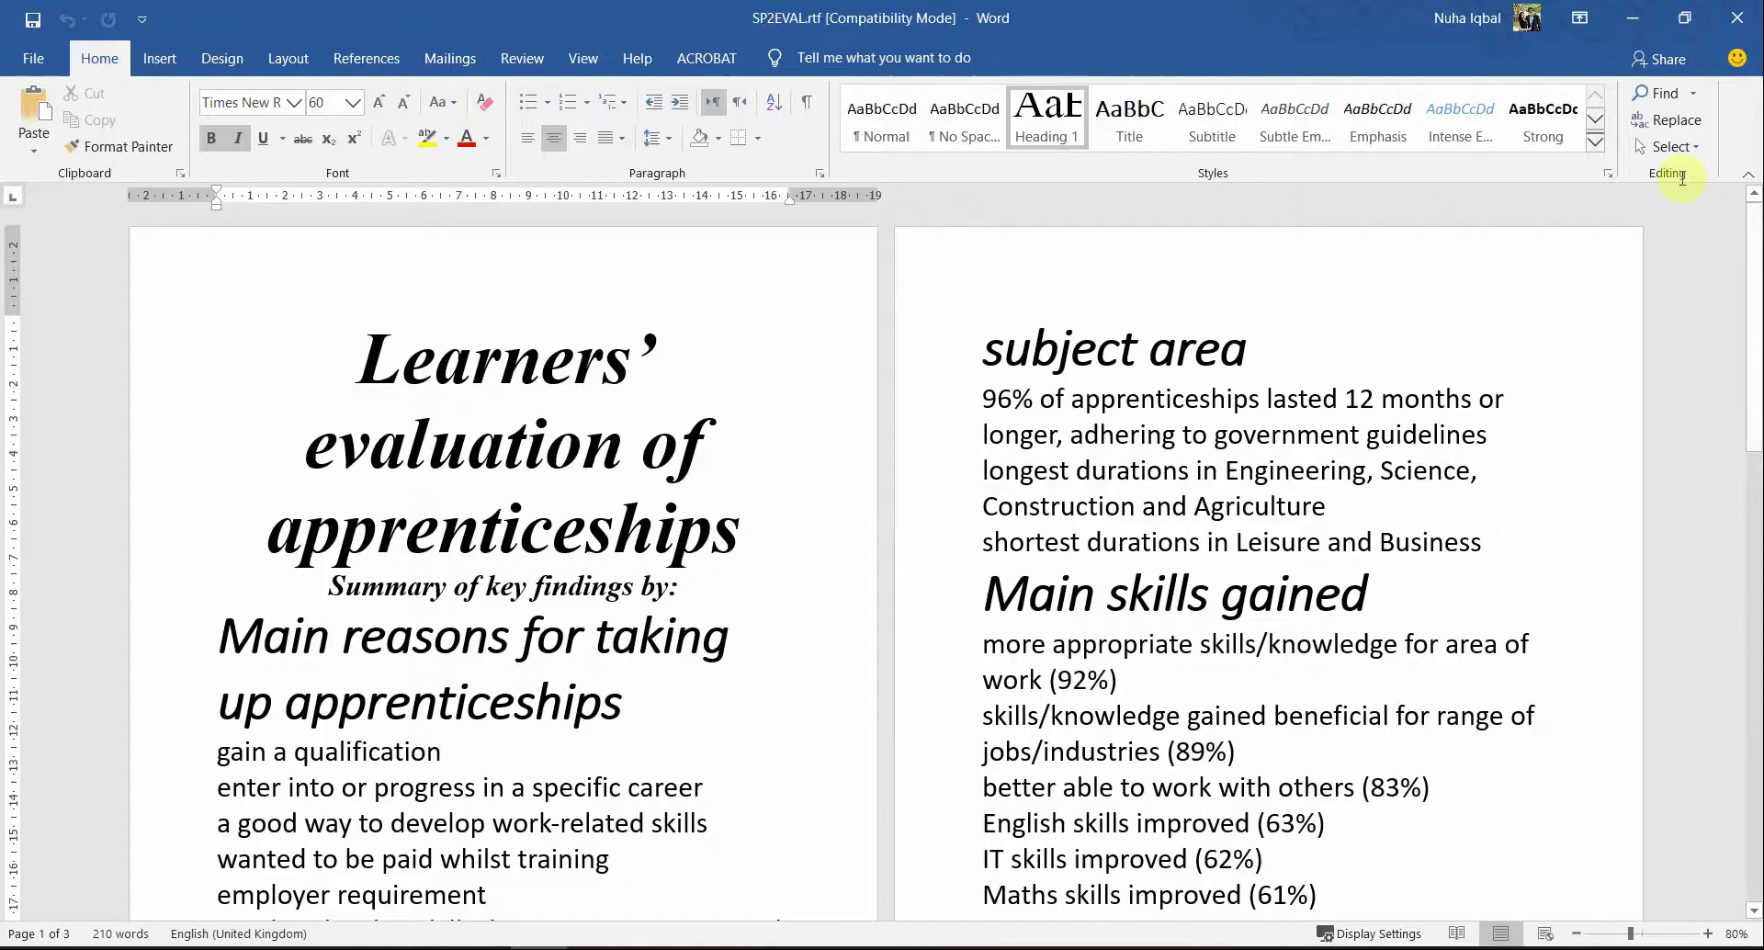
key(alt+Tab)
key(super)
click(449, 307)
Launch PowerPoint and browse to the supporting-files folder in the Open dialog
click(454, 531)
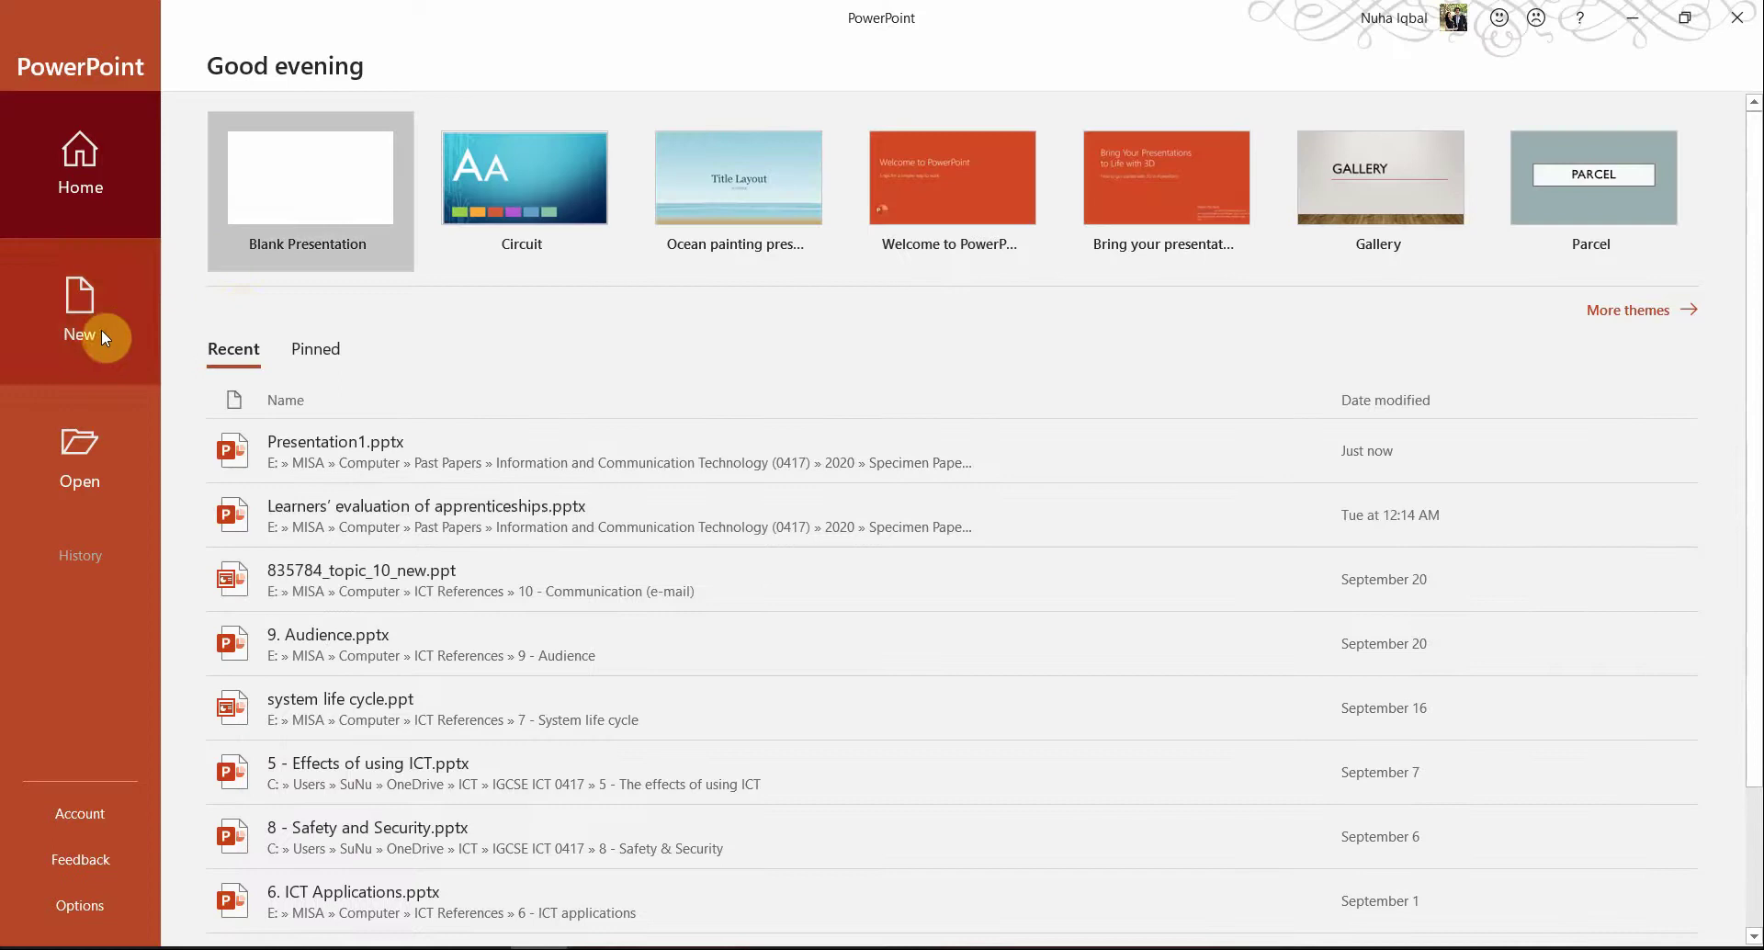
click(102, 447)
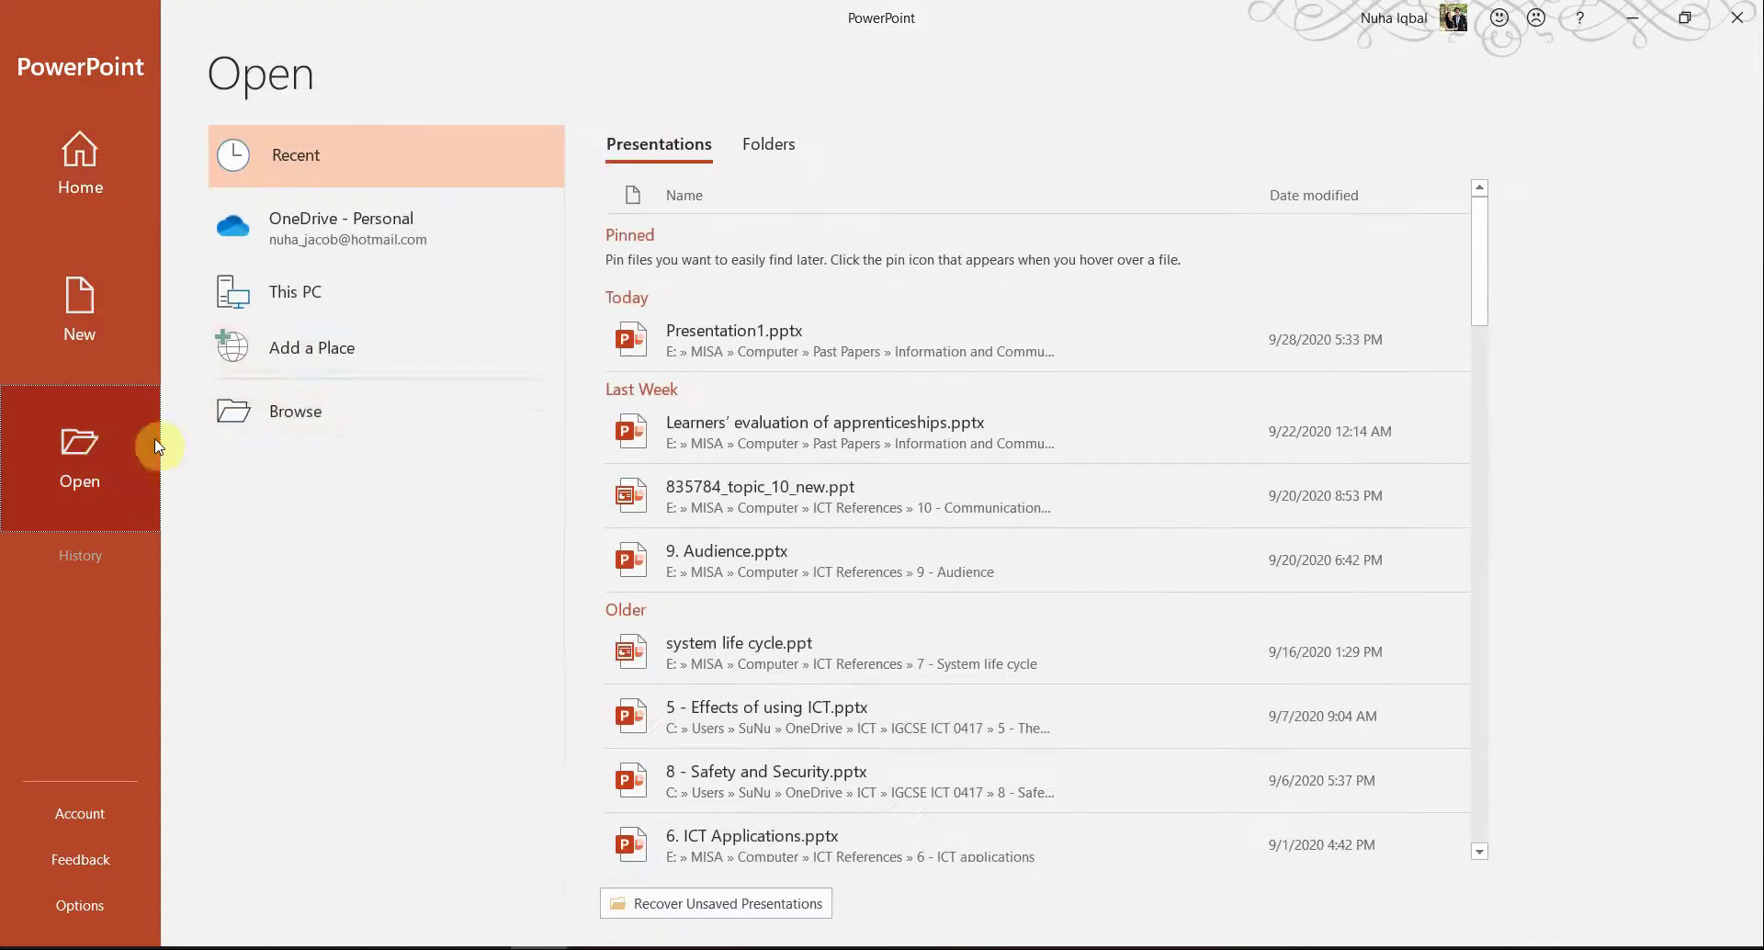
click(405, 408)
key(ctrl+v)
key(Return)
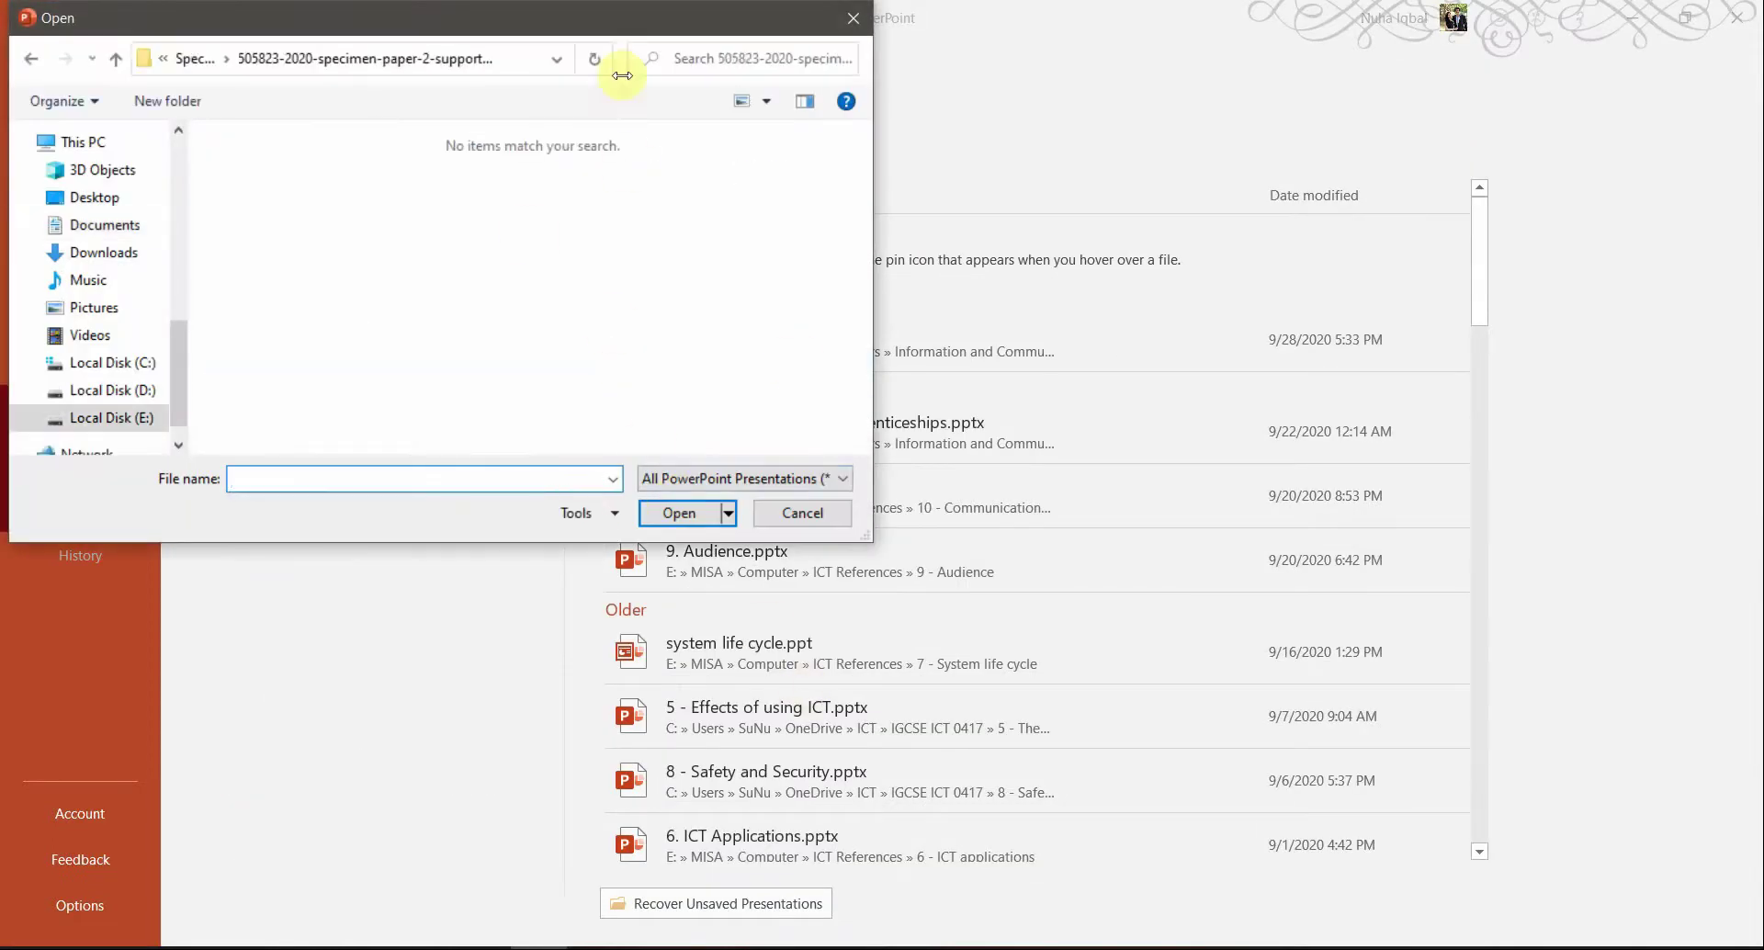
drag(588, 16, 914, 159)
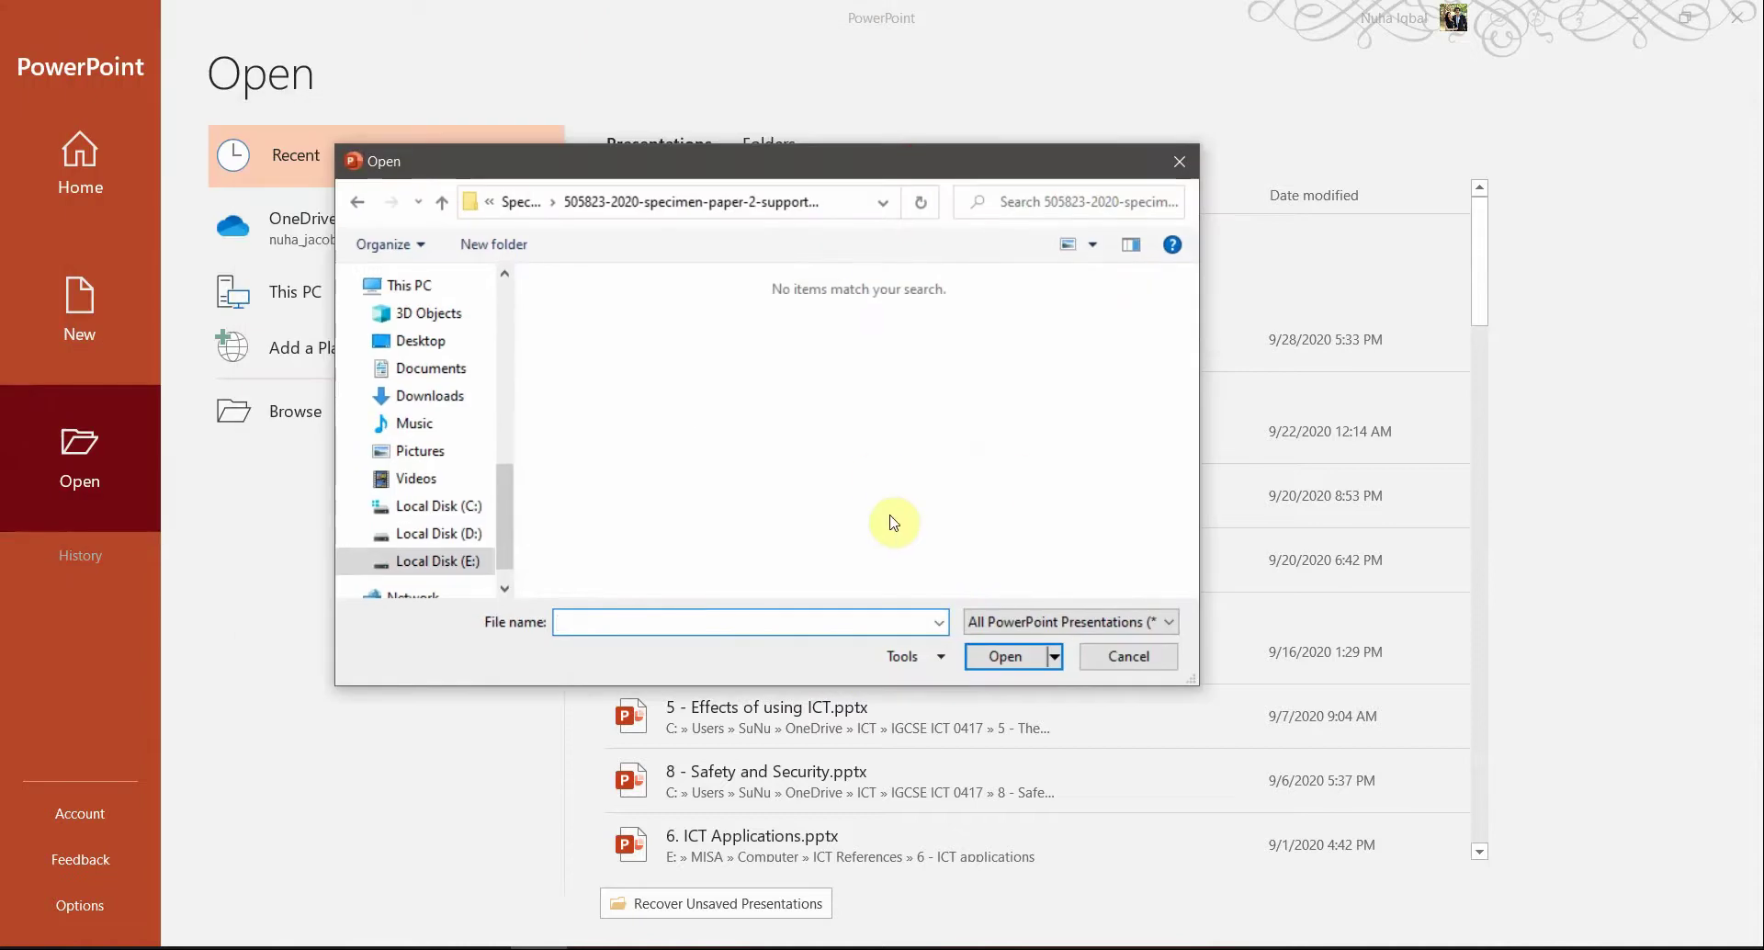
Set the file filter to All Files and open SP2EVAL.rtf as a presentation
click(1011, 625)
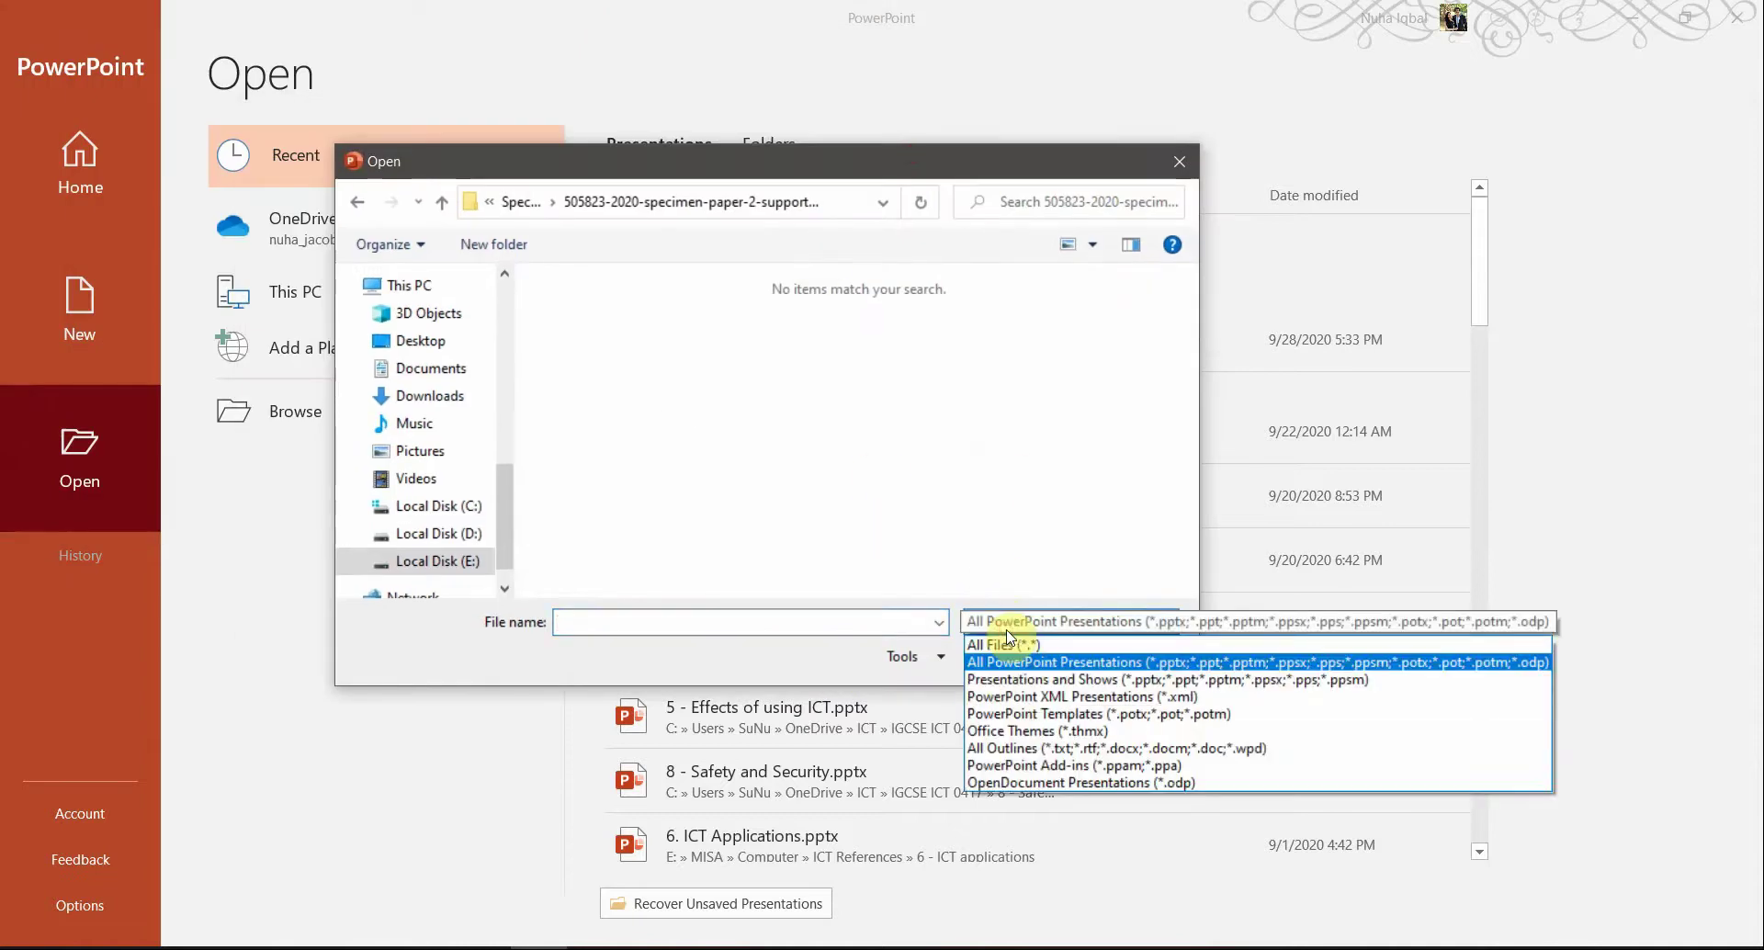
click(1011, 645)
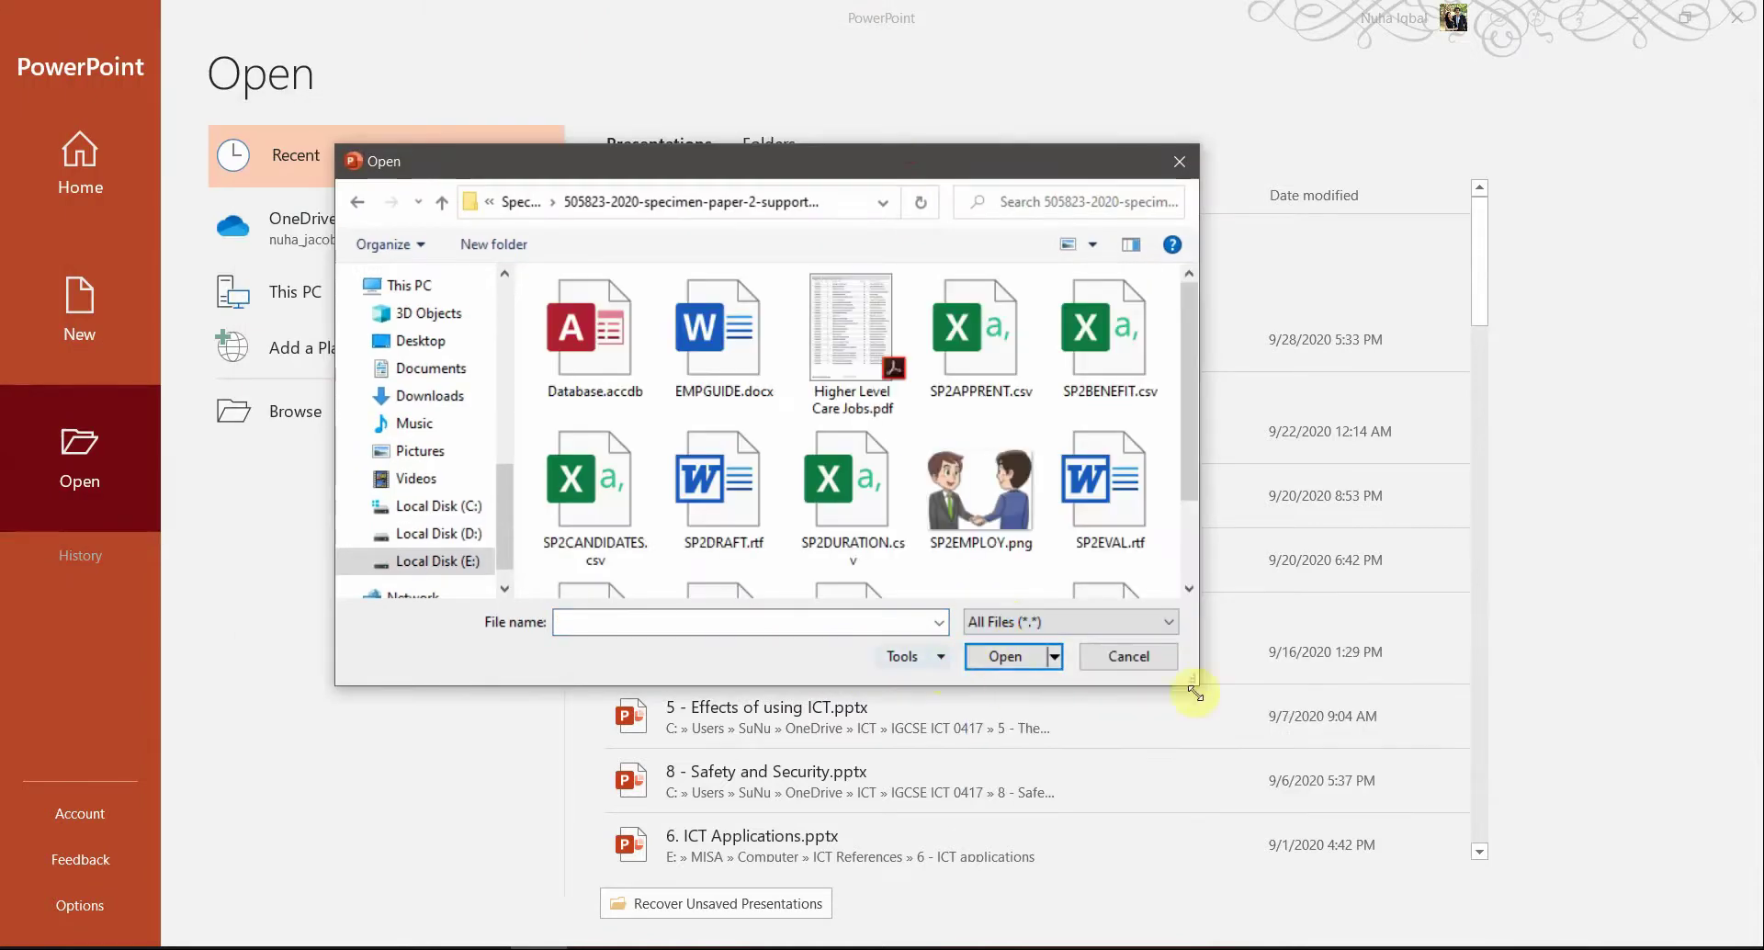
drag(1200, 679, 1479, 891)
key(alt+Tab)
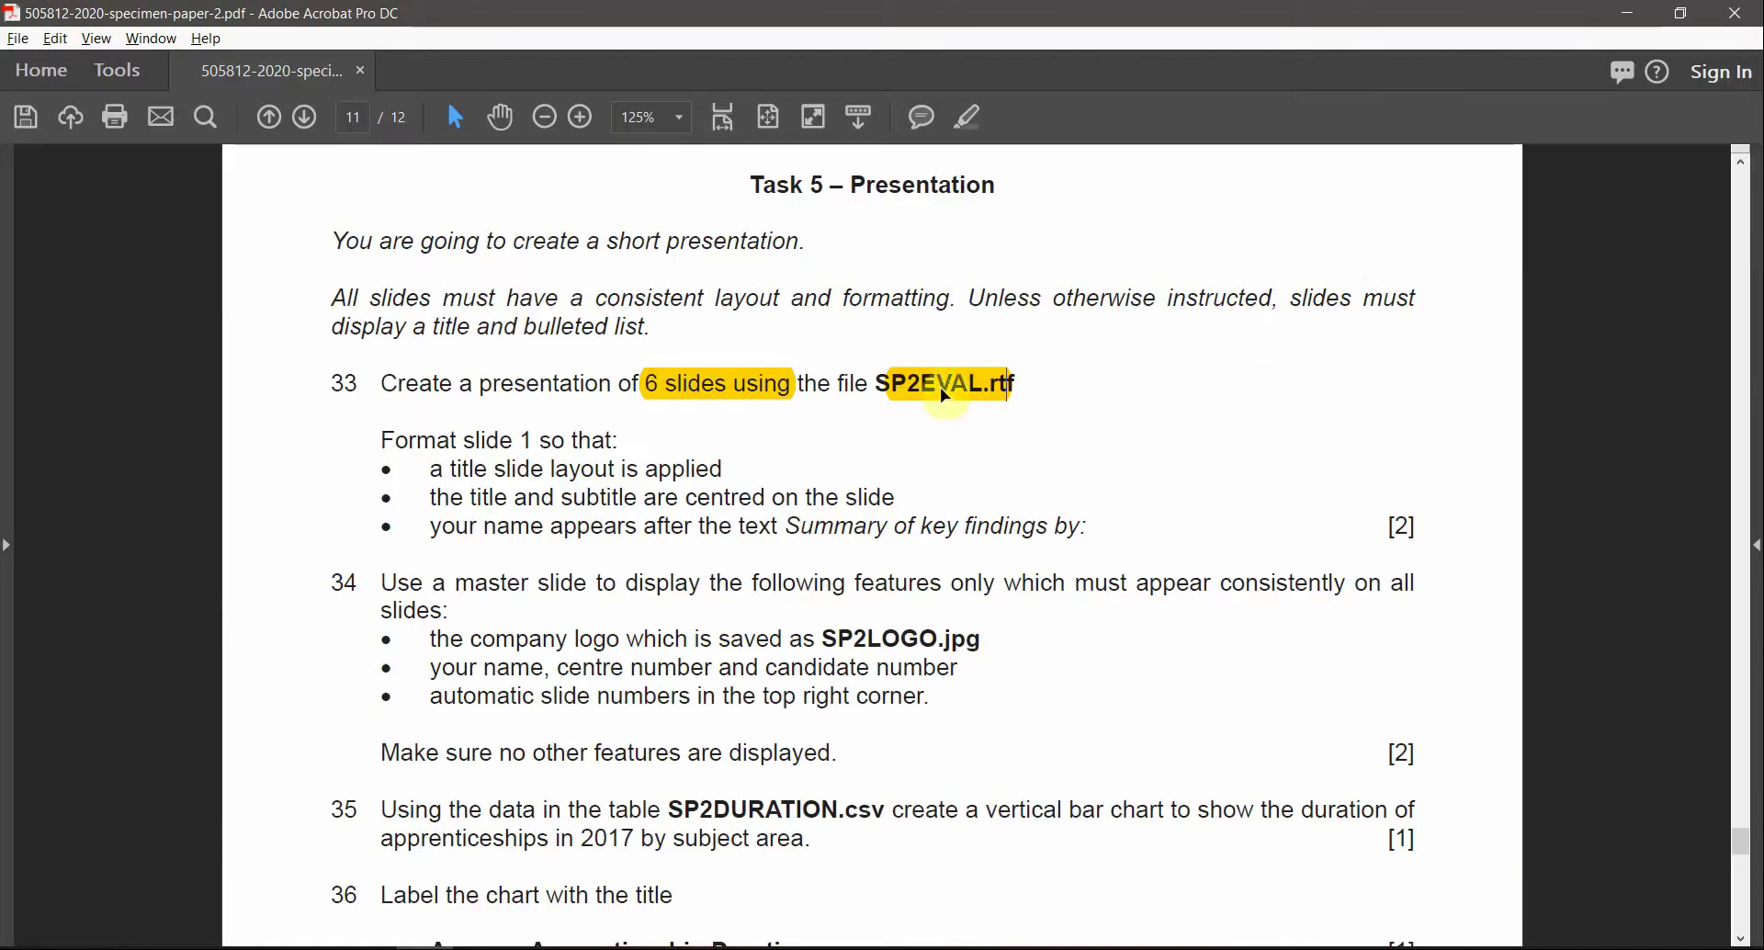
key(alt+Tab)
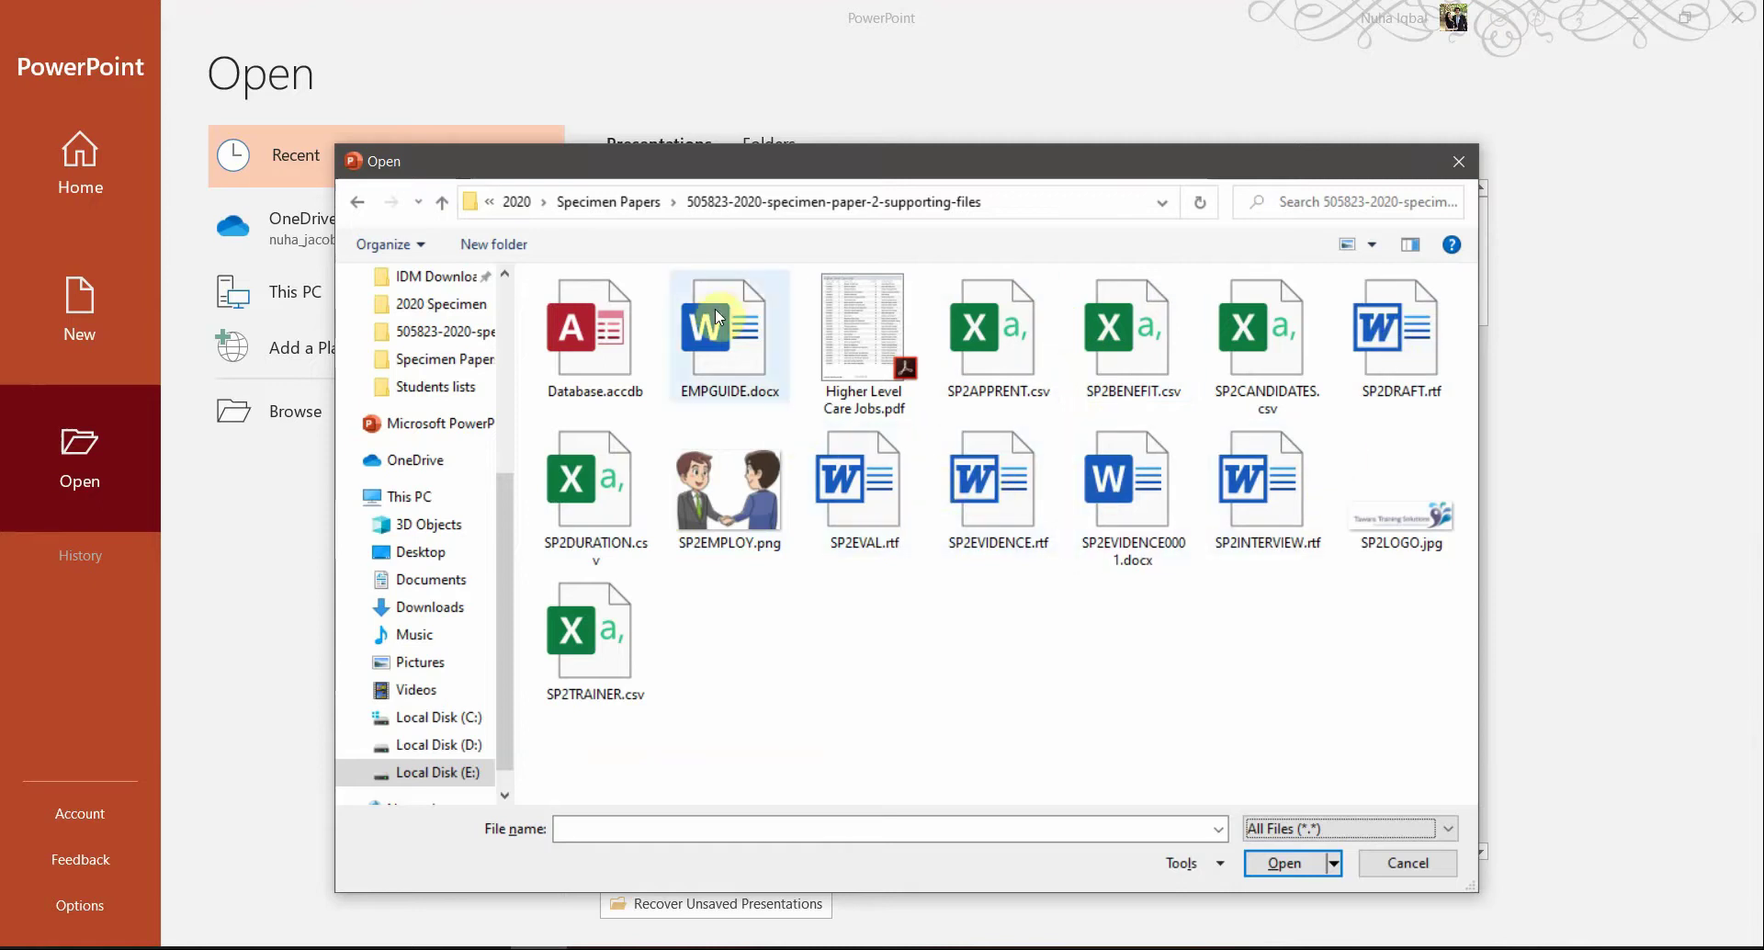
click(909, 494)
click(1277, 864)
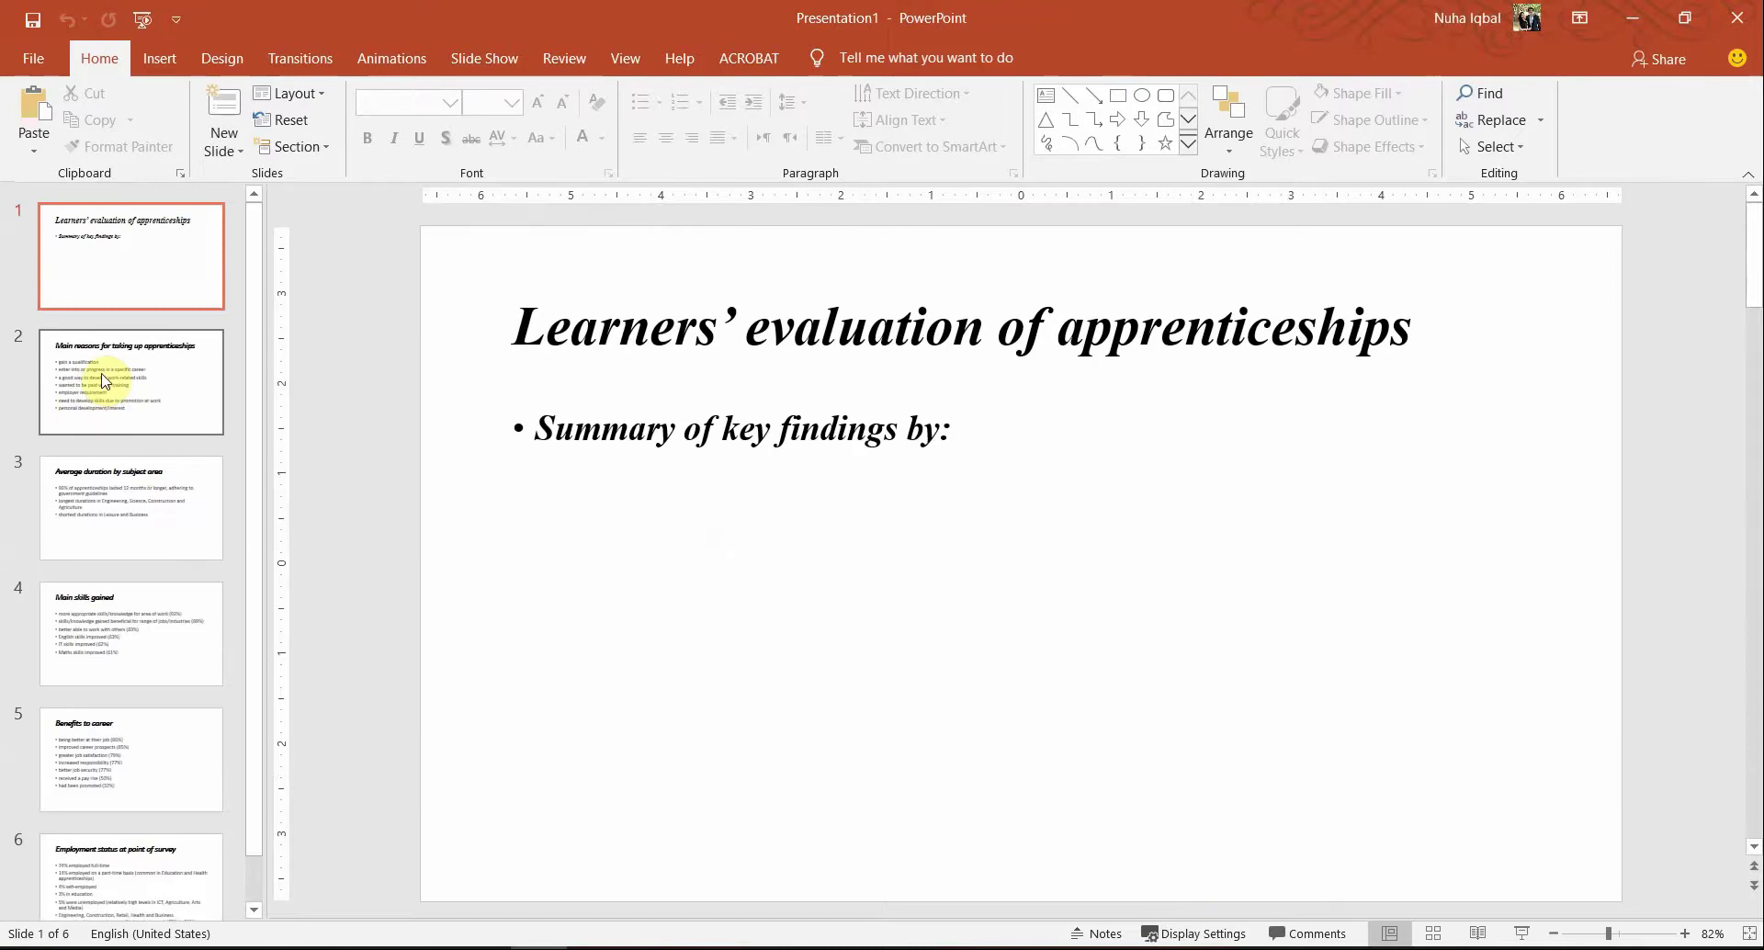
Review all six generated slides, ending back on slide 1
click(198, 405)
click(150, 523)
click(158, 629)
scroll(170, 685, down, 1)
click(157, 709)
click(156, 833)
scroll(233, 362, up, 1)
click(152, 266)
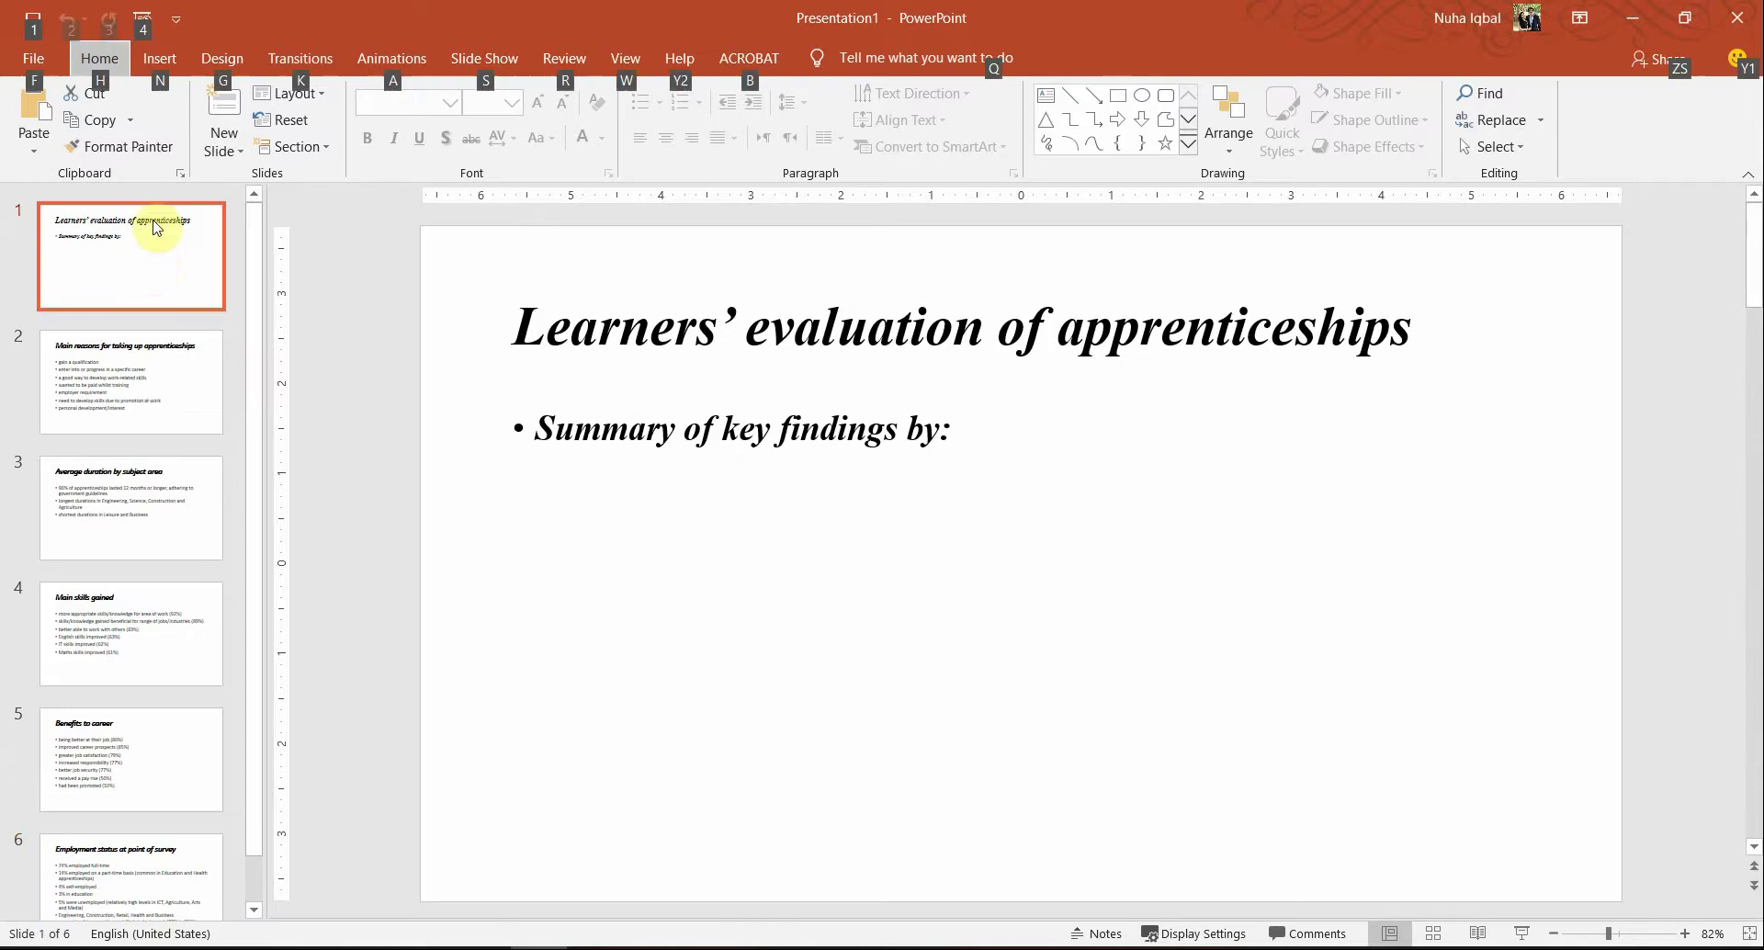
Apply the Title Slide layout to slide 1 and highlight that requirement in the exam paper
key(alt+Tab)
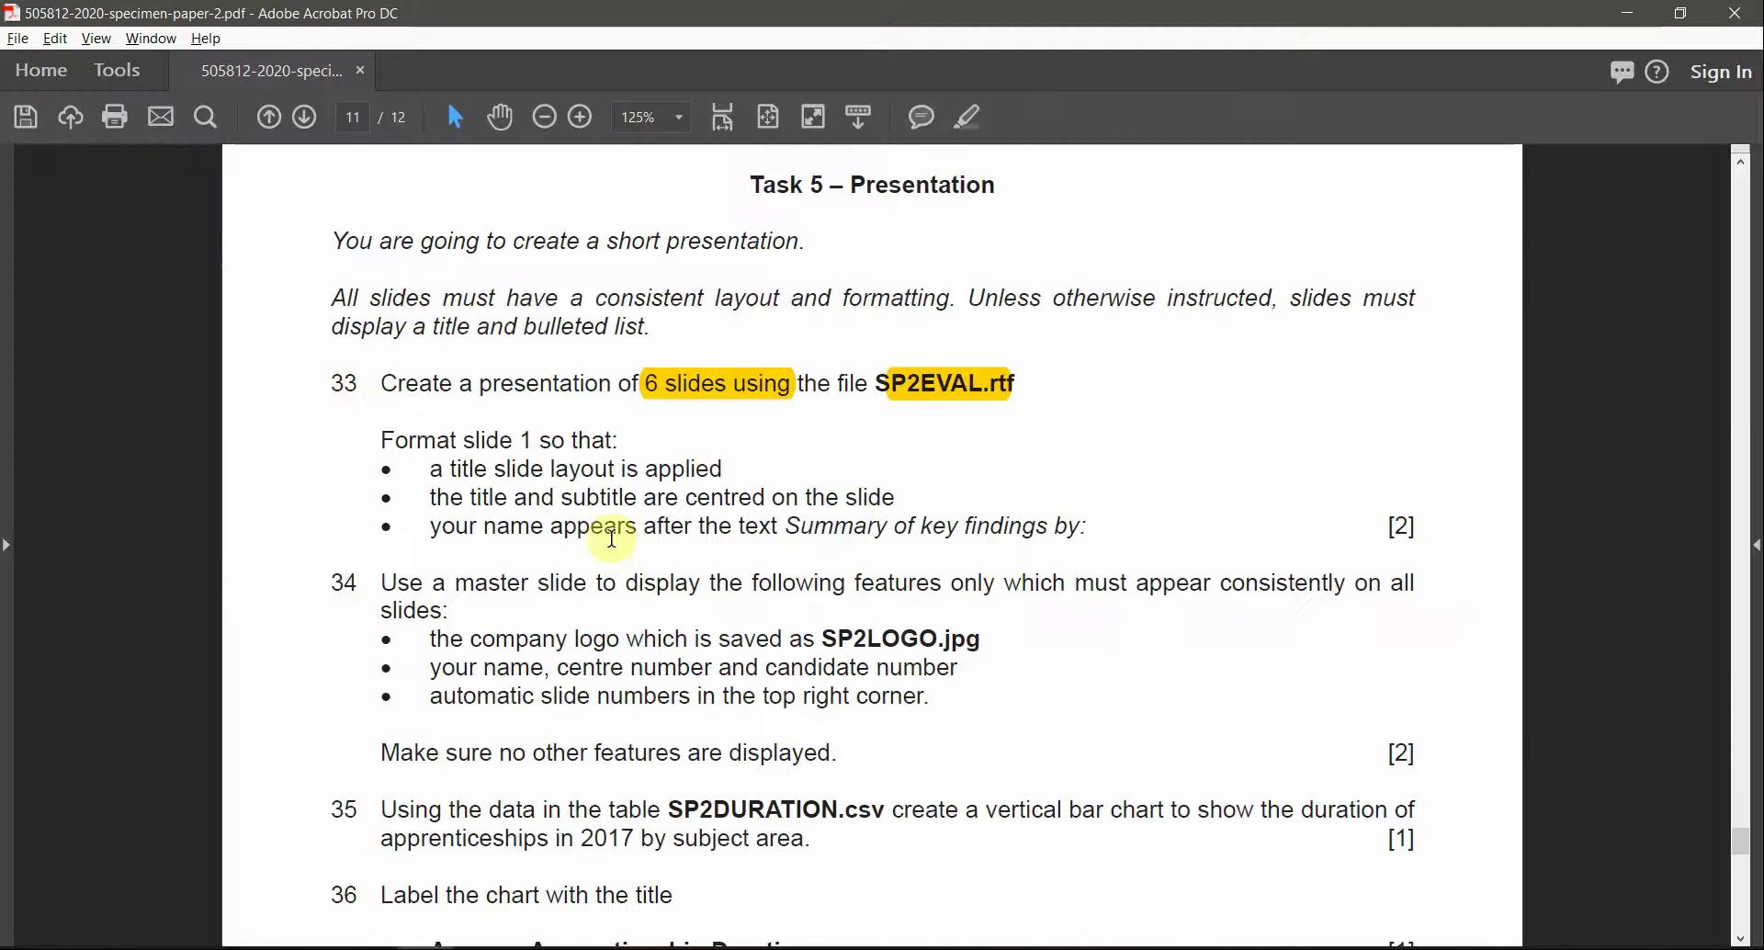
drag(403, 445, 611, 441)
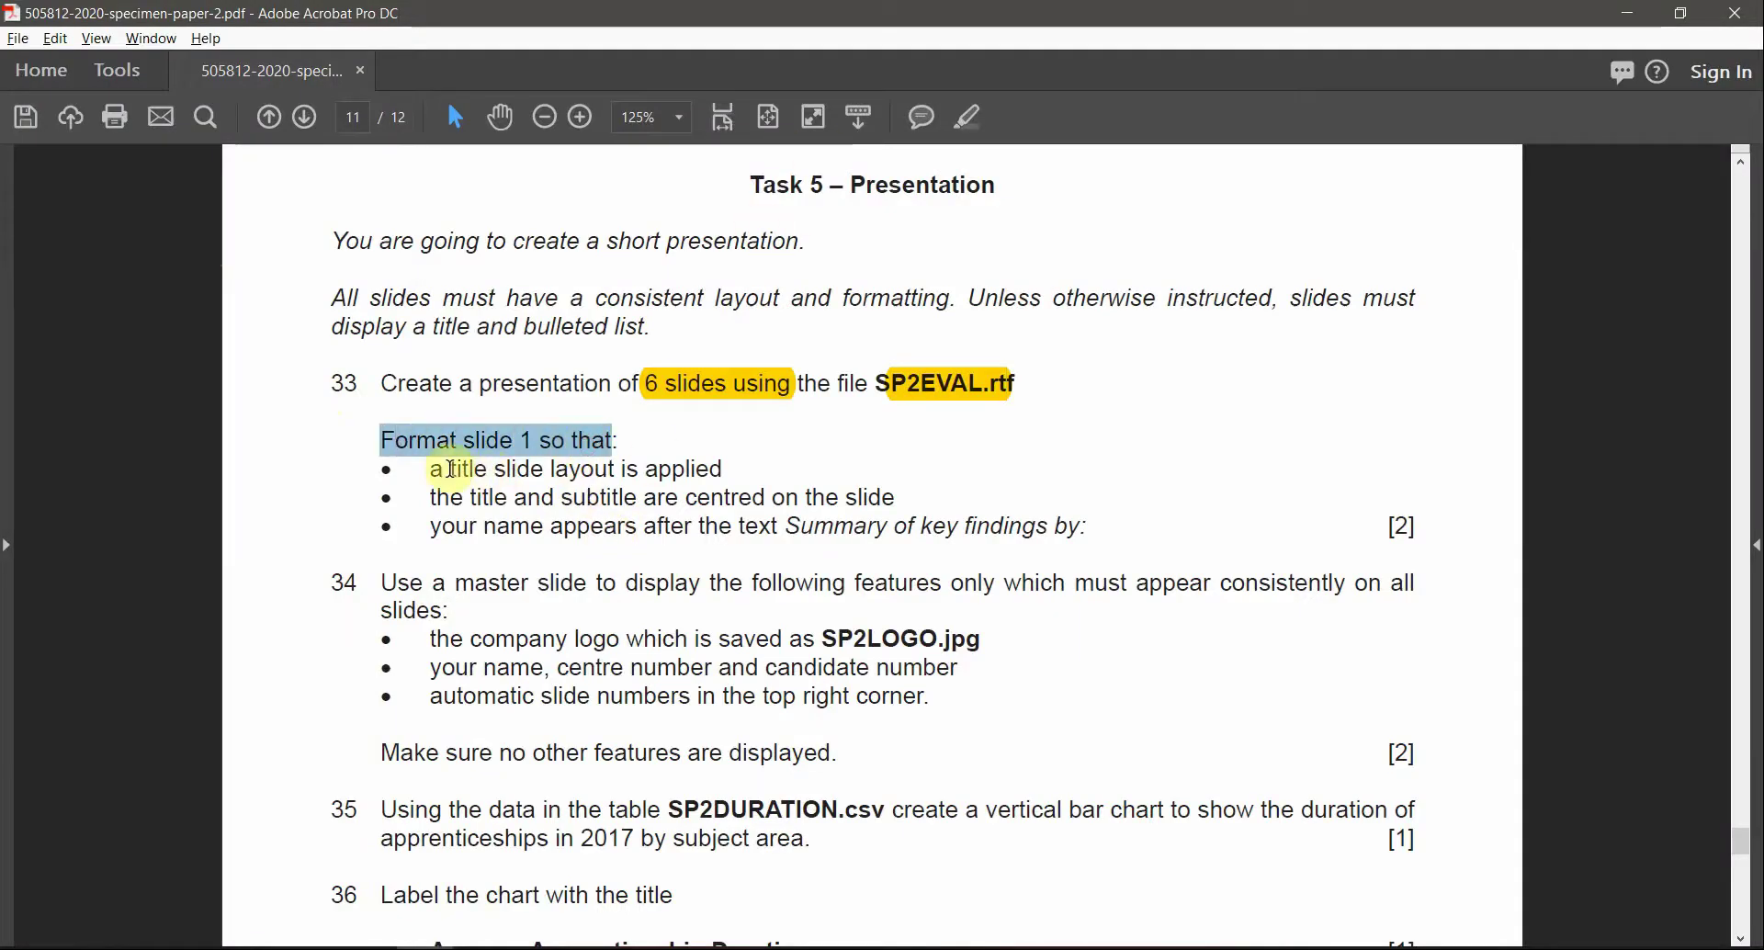
drag(450, 469, 682, 473)
key(alt+Tab)
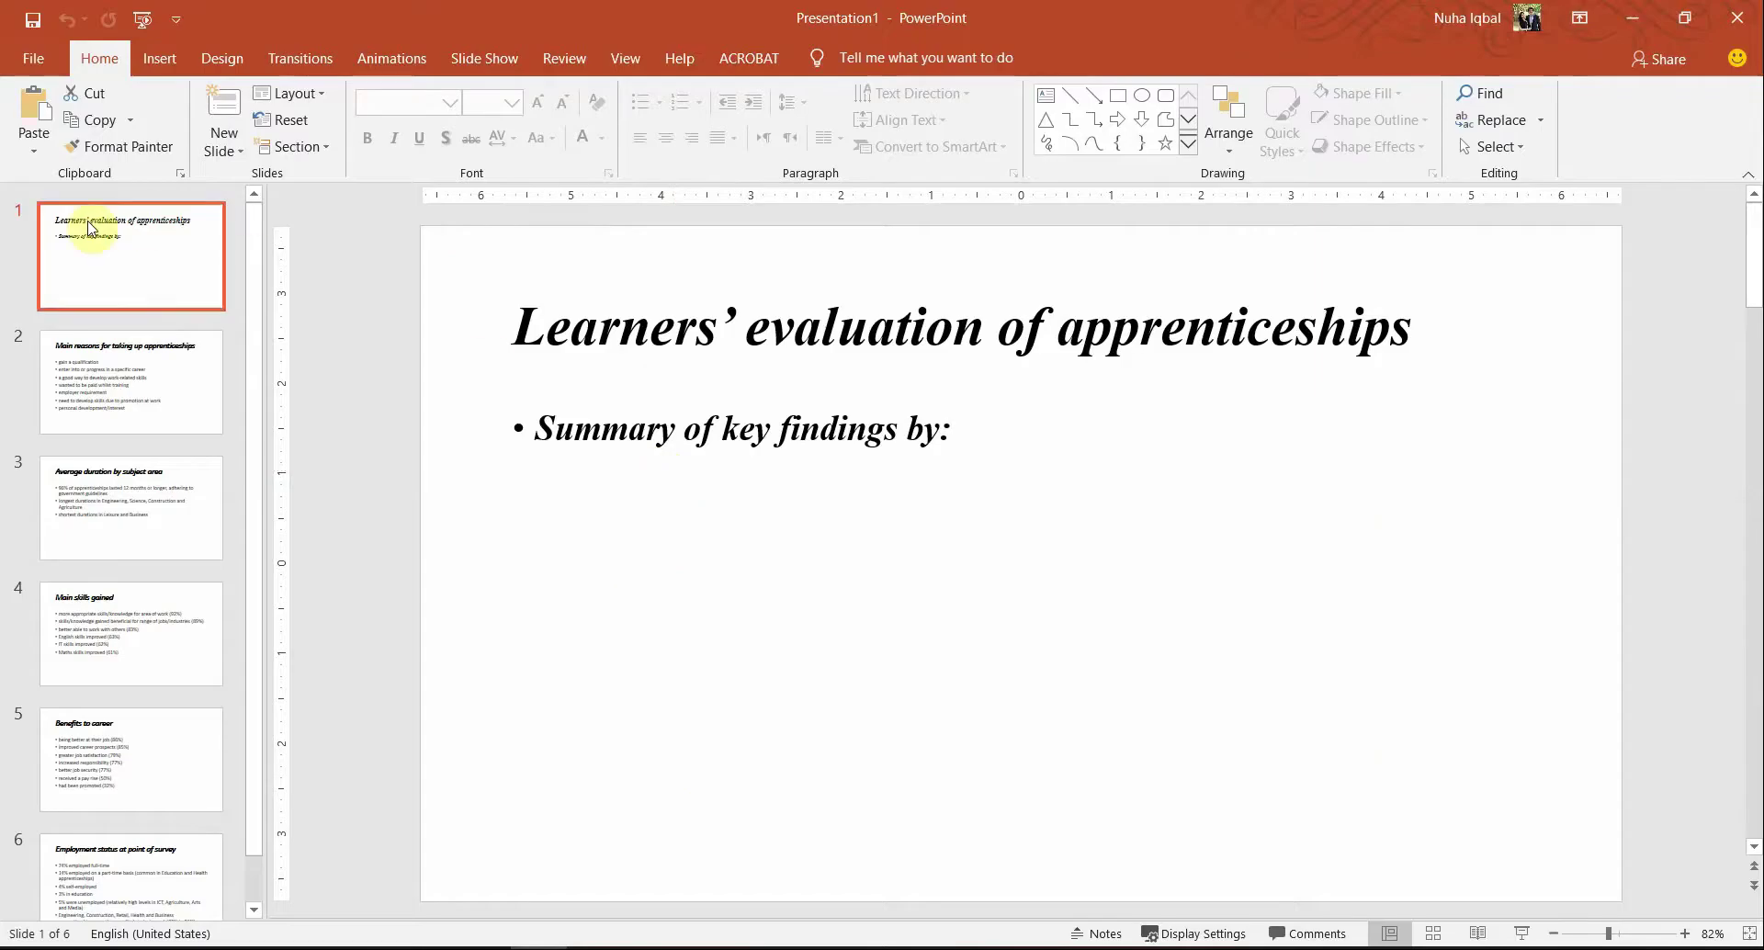
right_click(78, 230)
mouse_move(236, 468)
click(345, 520)
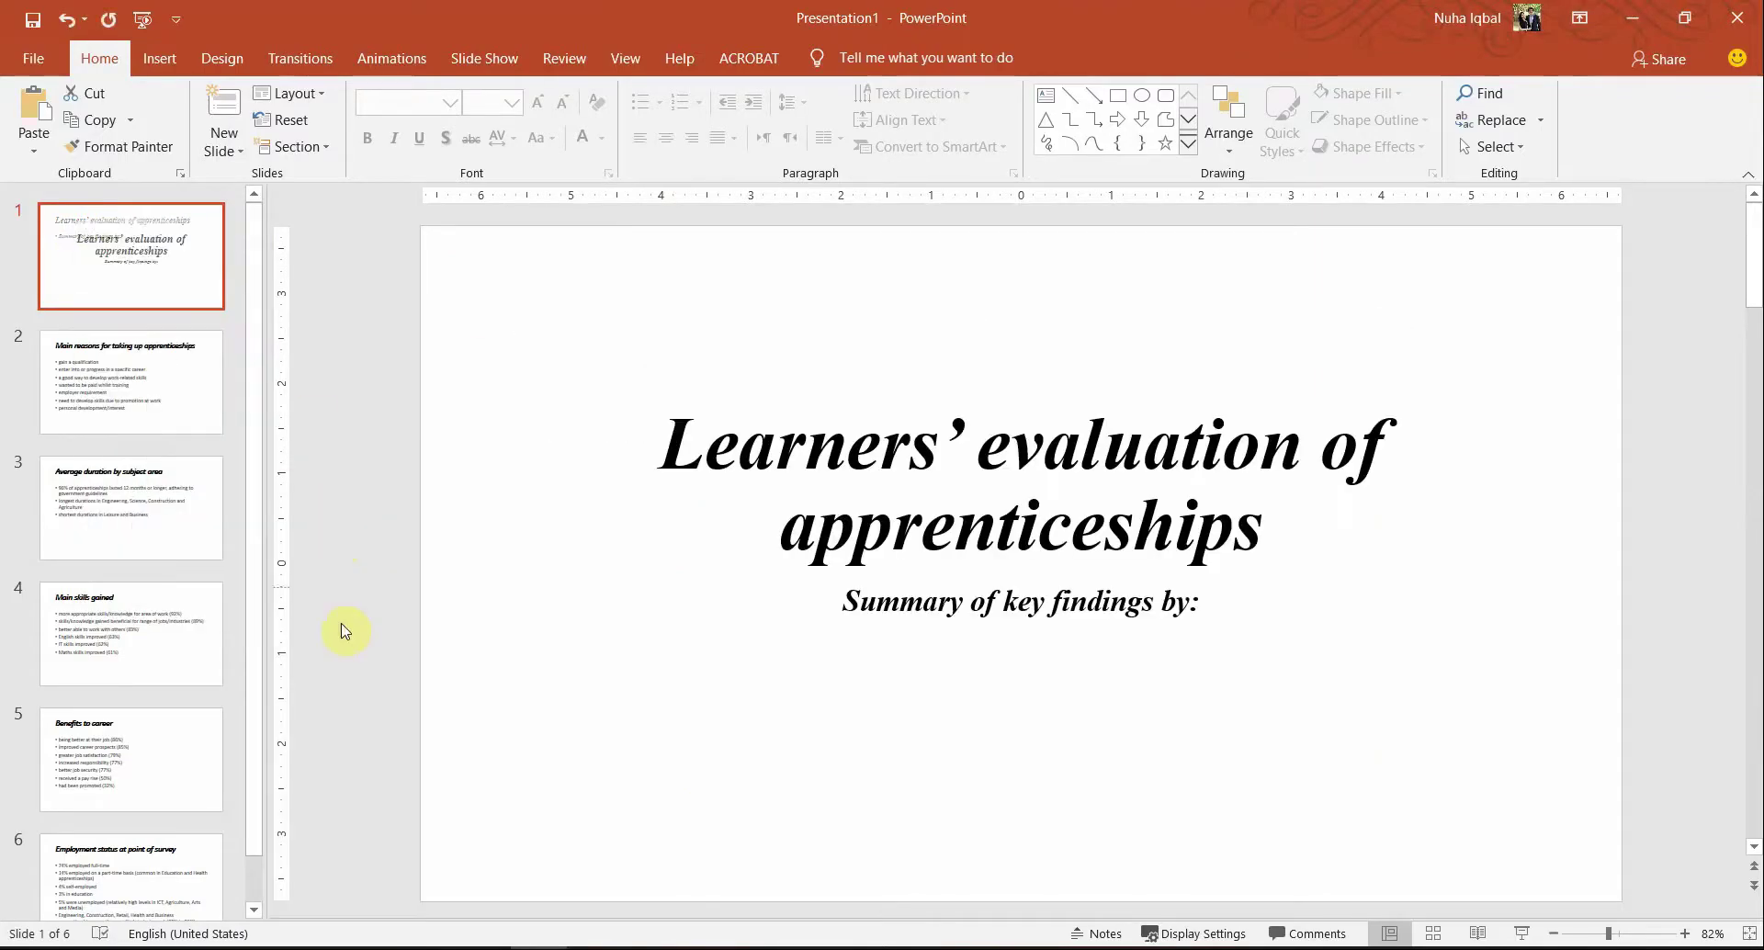
key(alt+Tab)
click(972, 127)
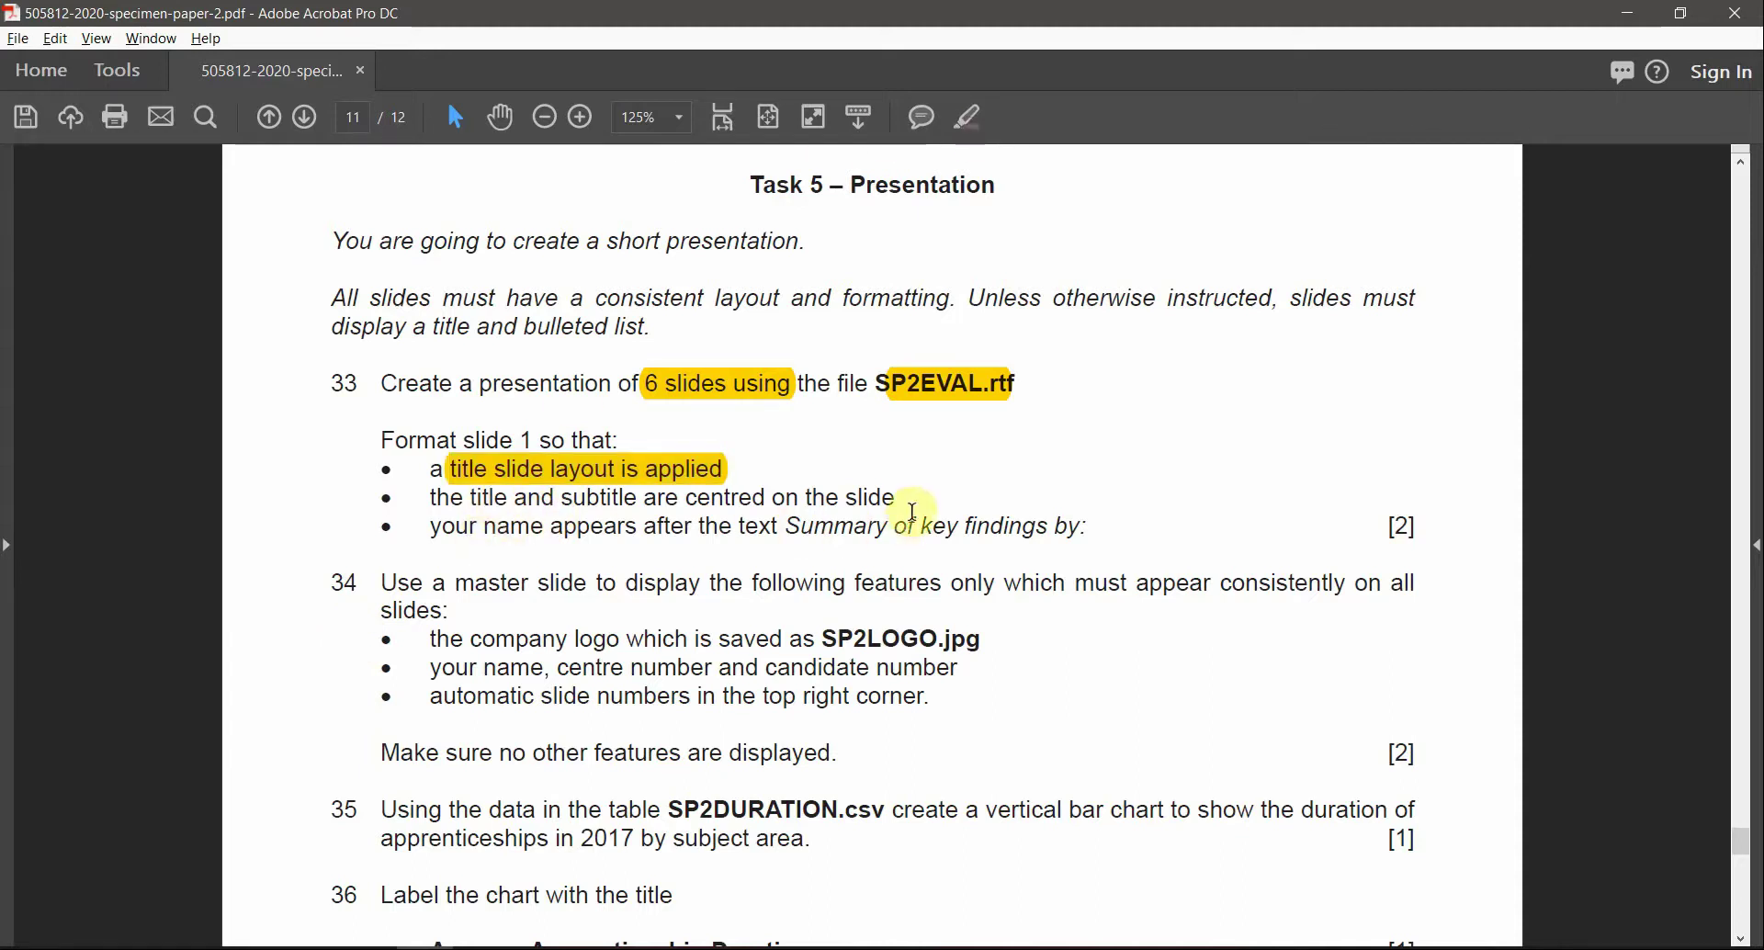
Centre the slide 1 subtitle and highlight the centring requirement in the exam paper
drag(909, 528, 666, 497)
click(666, 497)
key(alt+Tab)
click(926, 466)
click(933, 590)
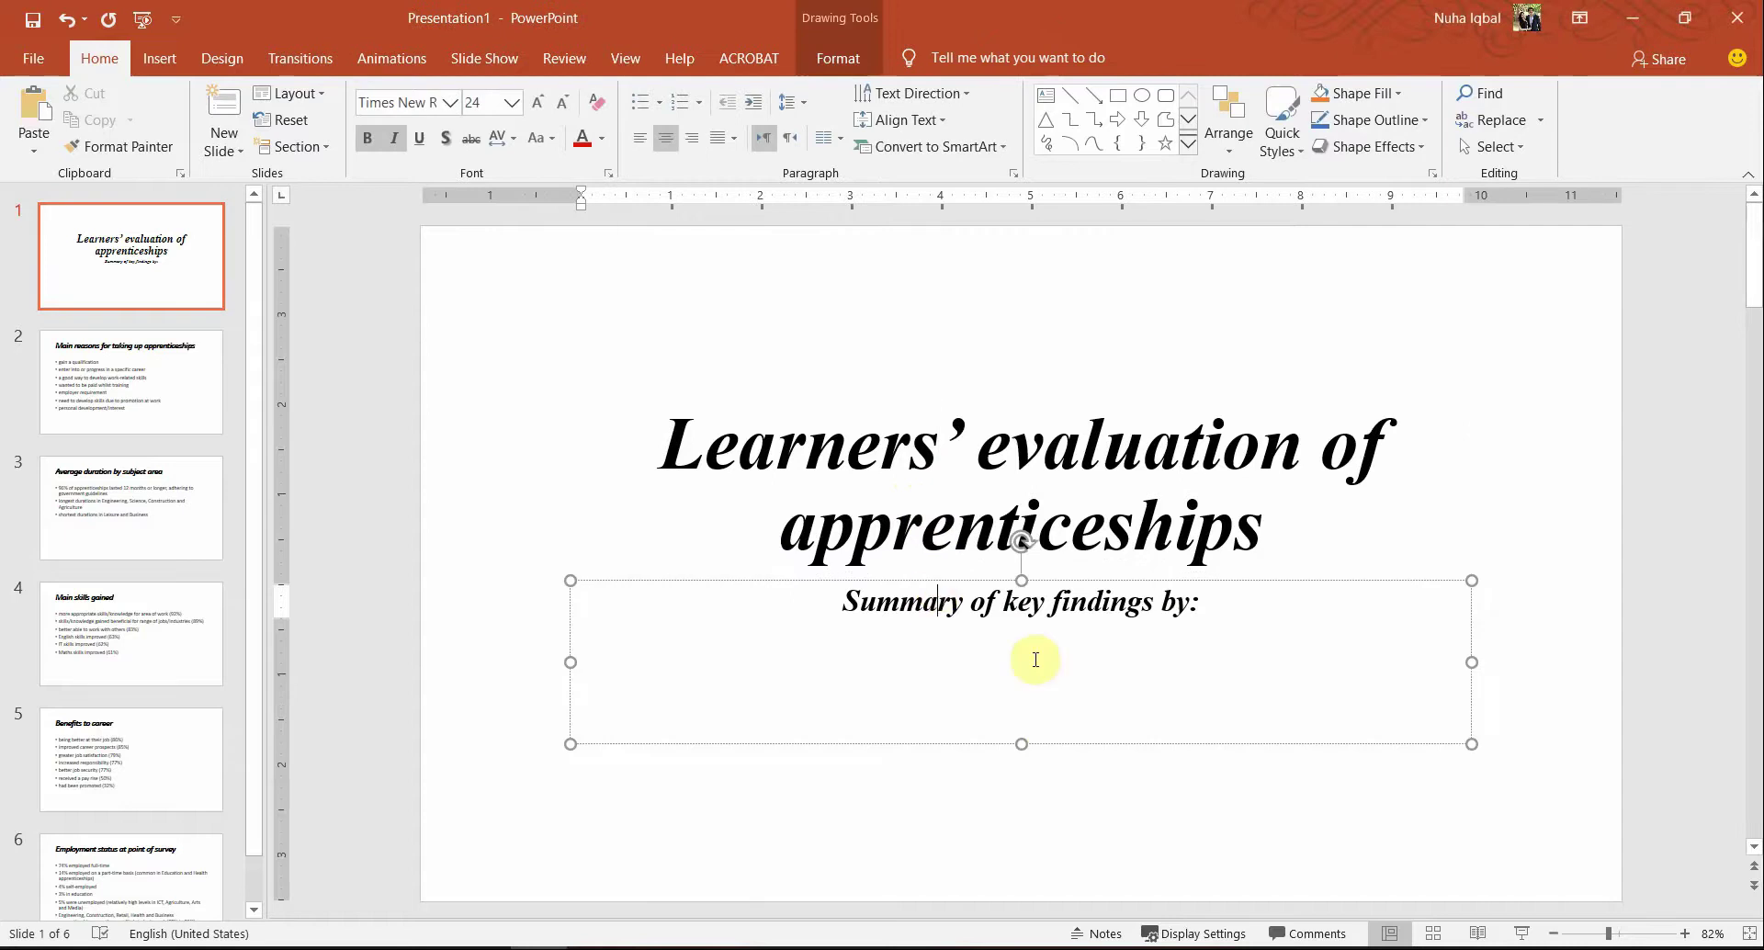
click(692, 140)
click(668, 137)
key(alt+Tab)
drag(493, 496, 841, 497)
click(967, 117)
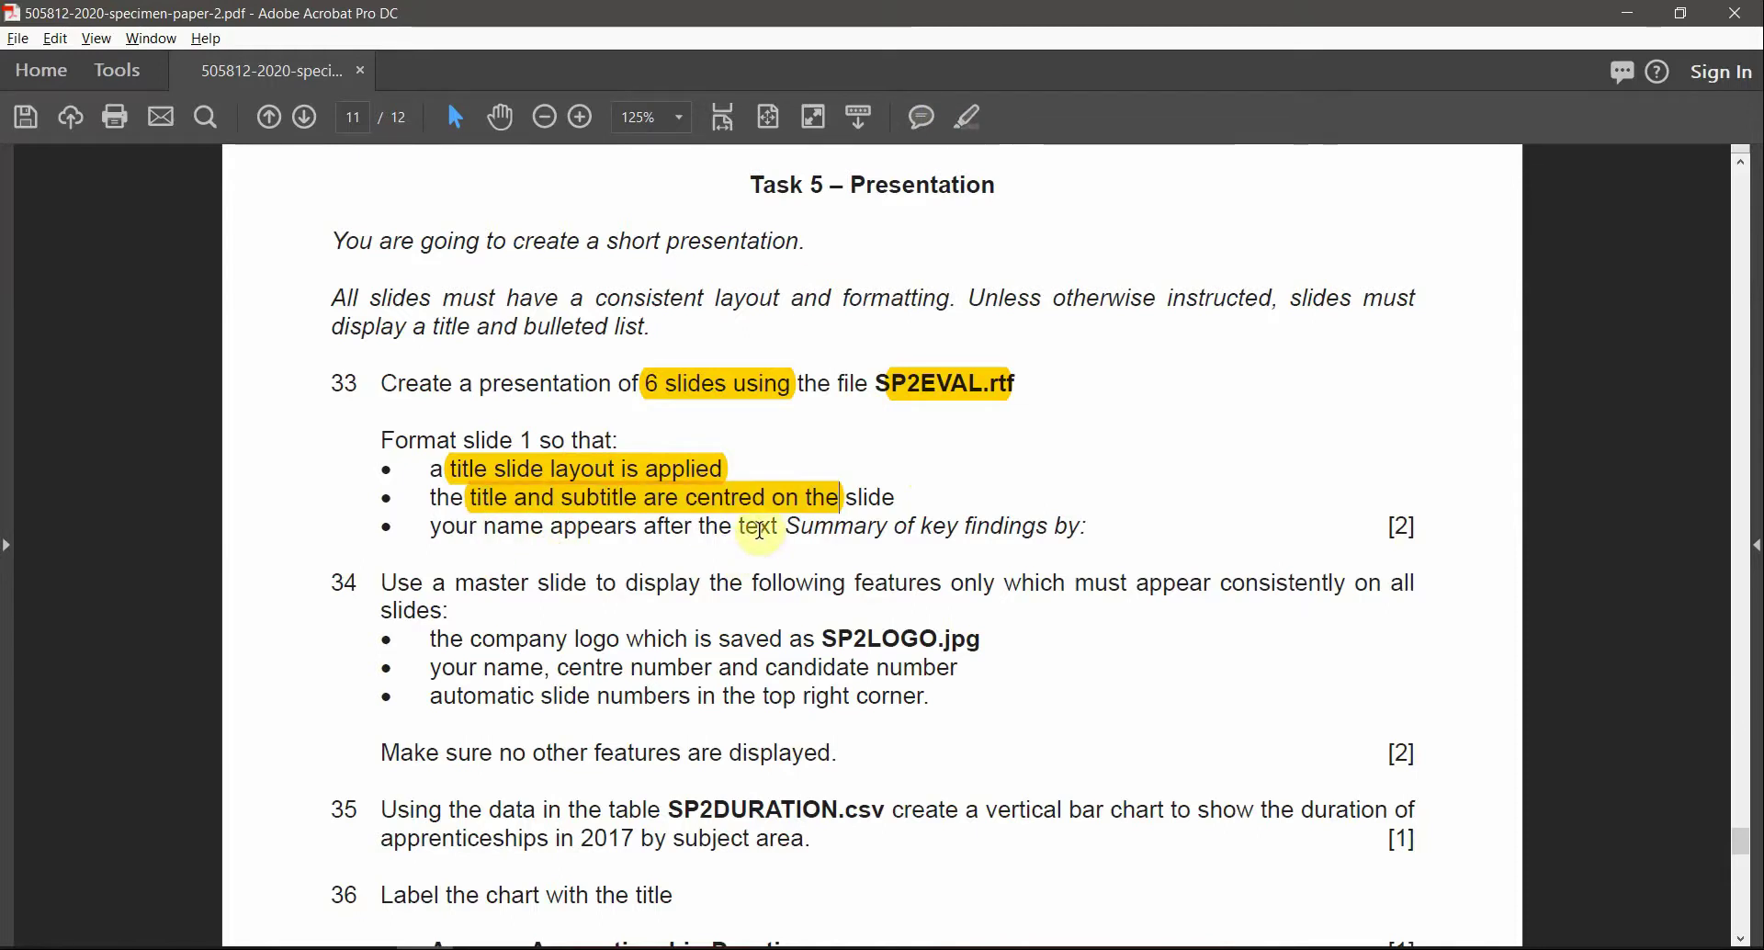
Add the candidate's name to the subtitle and highlight 'Summary of key findings' in the instructions
drag(783, 521, 987, 526)
key(alt+Tab)
text(Nuh)
key(alt+Tab)
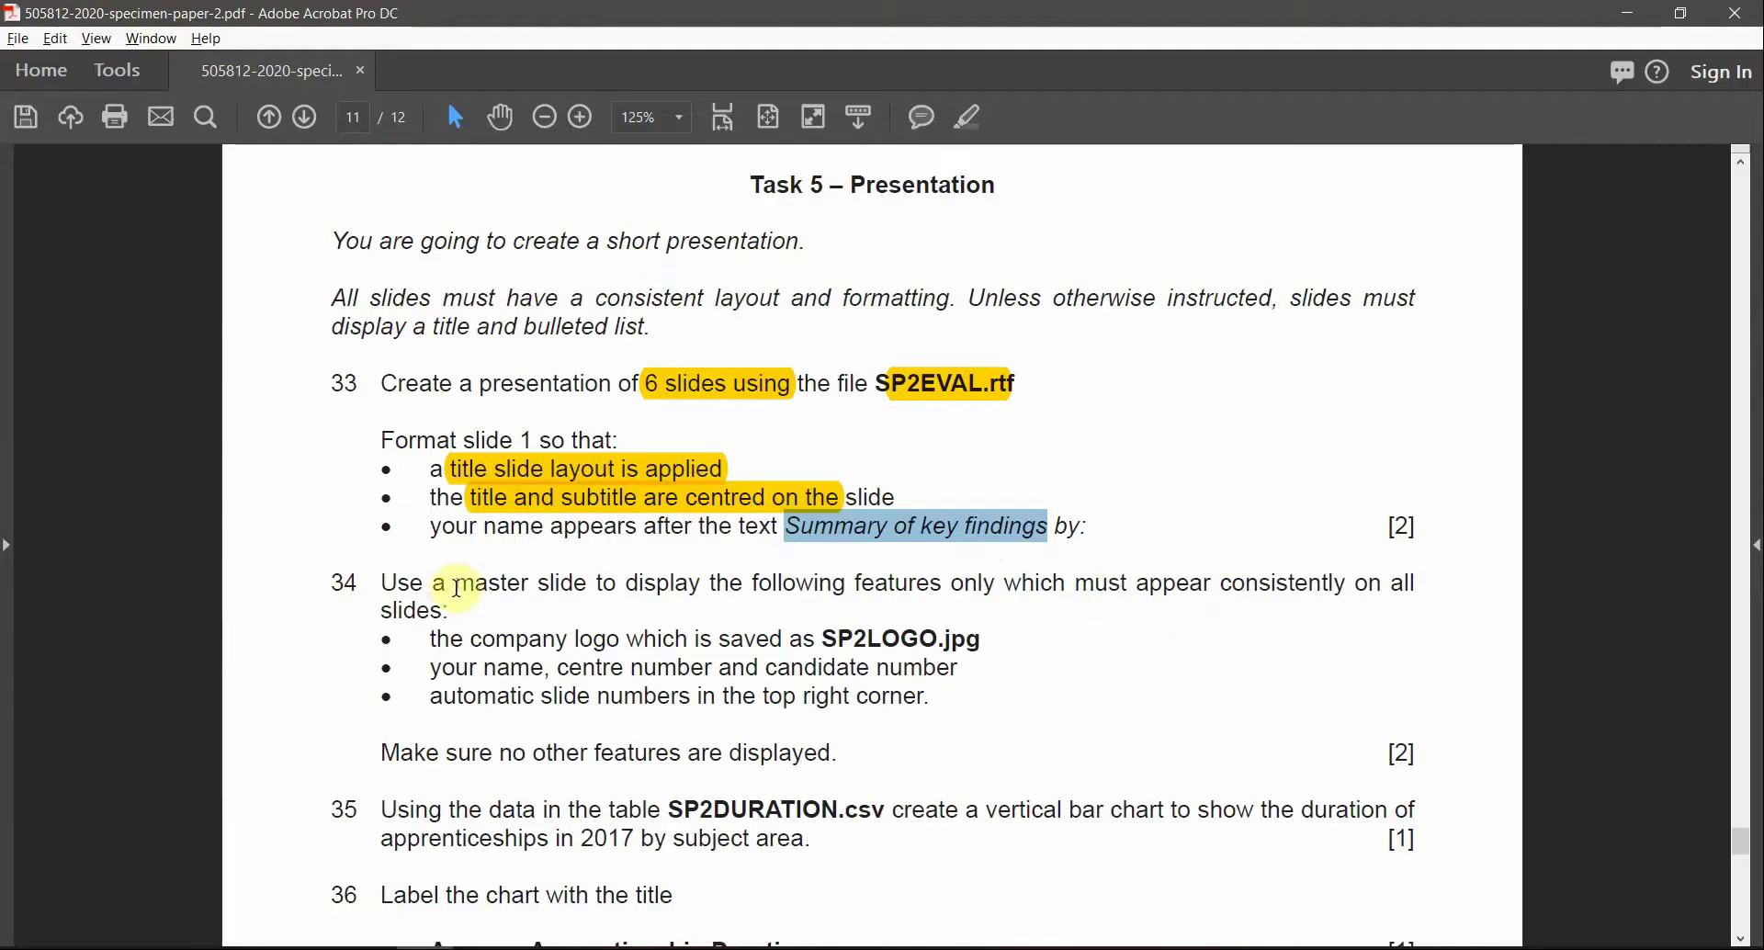
click(966, 116)
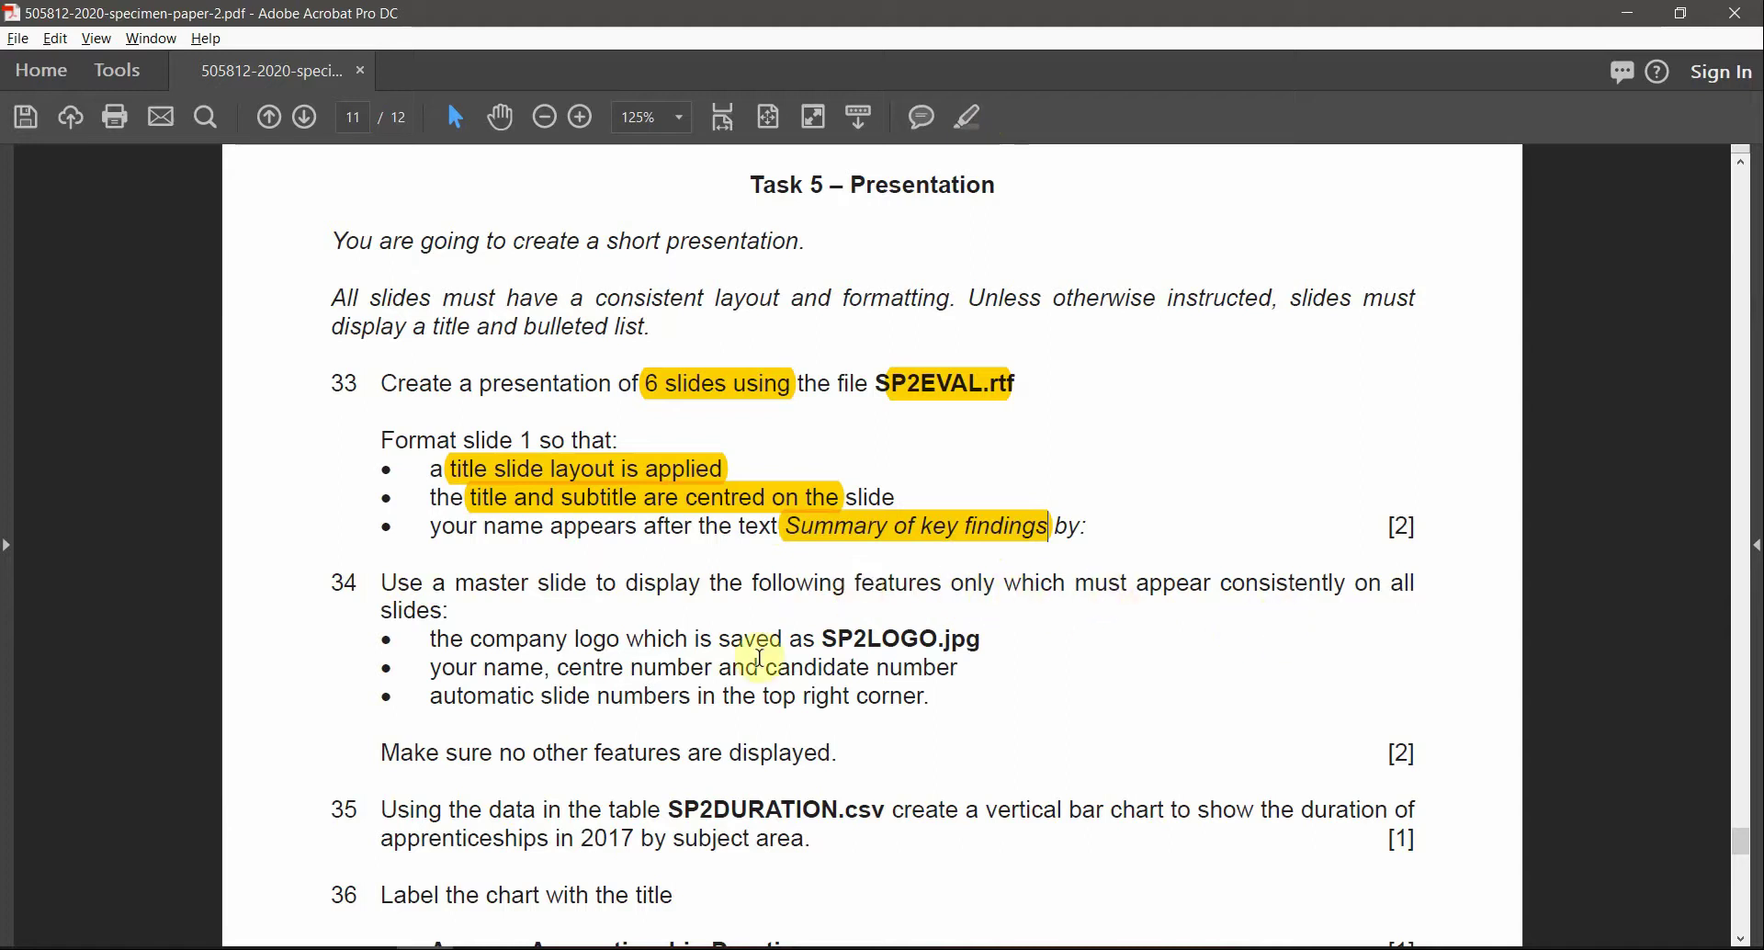
Highlight 'master slide' and select the three task 34 bullet requirements
scroll(493, 661, down, 1)
key(alt+Tab)
key(alt+Tab)
drag(460, 530, 531, 533)
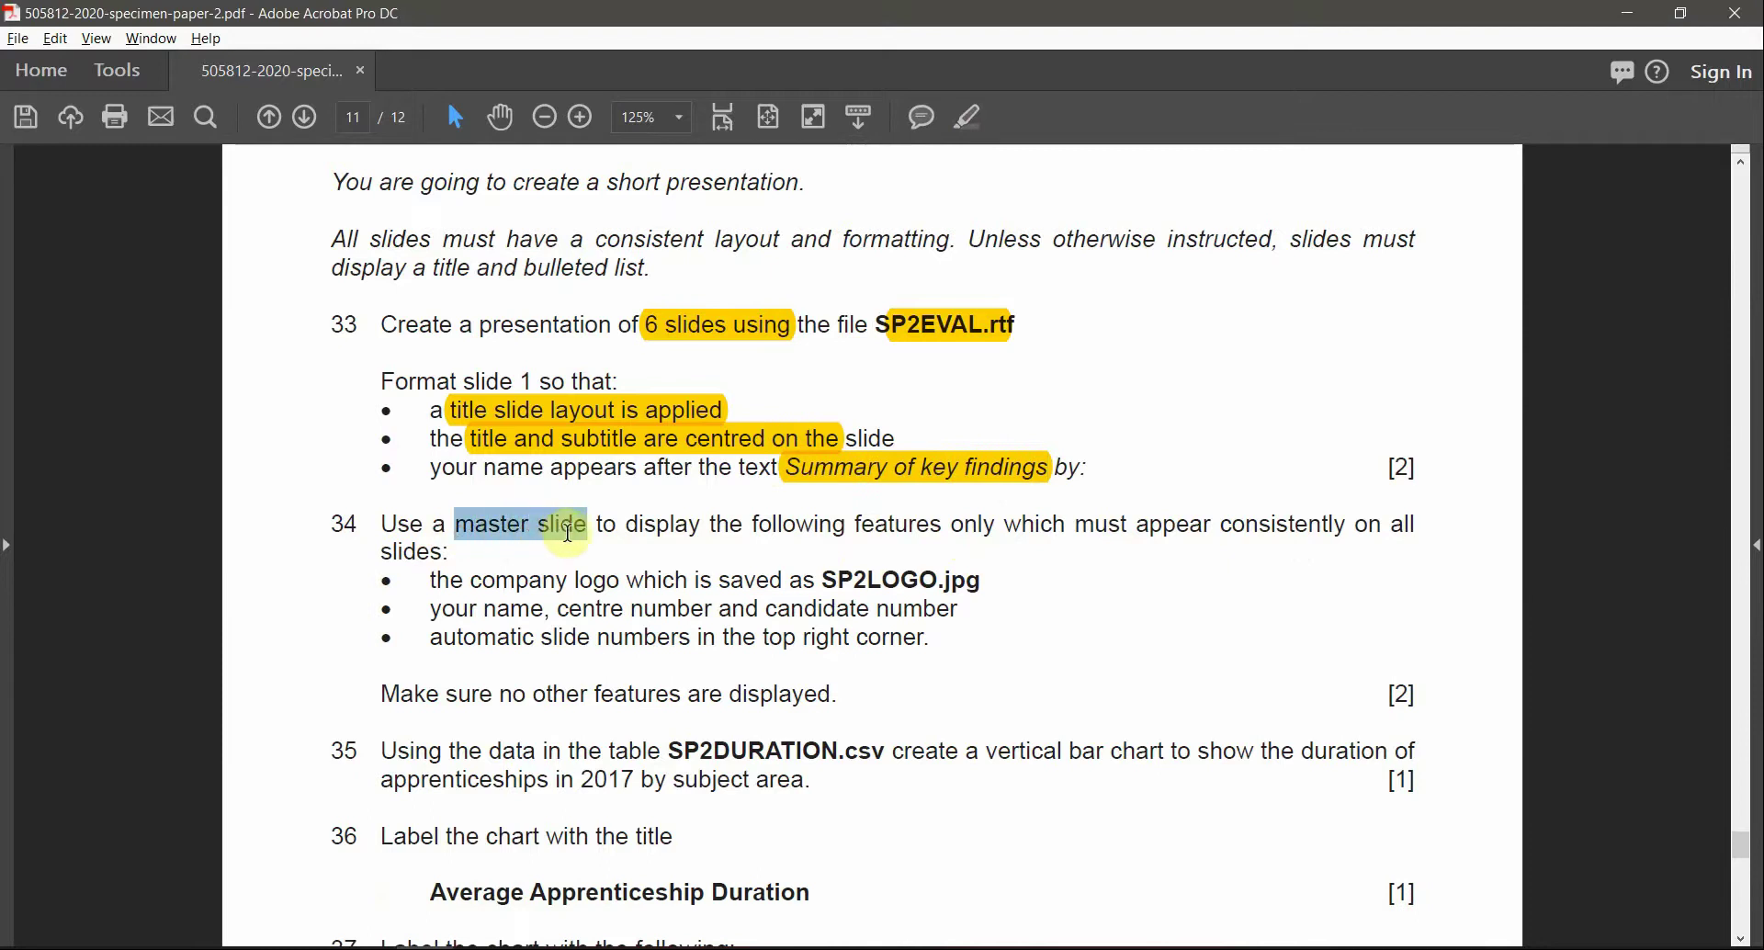
click(972, 119)
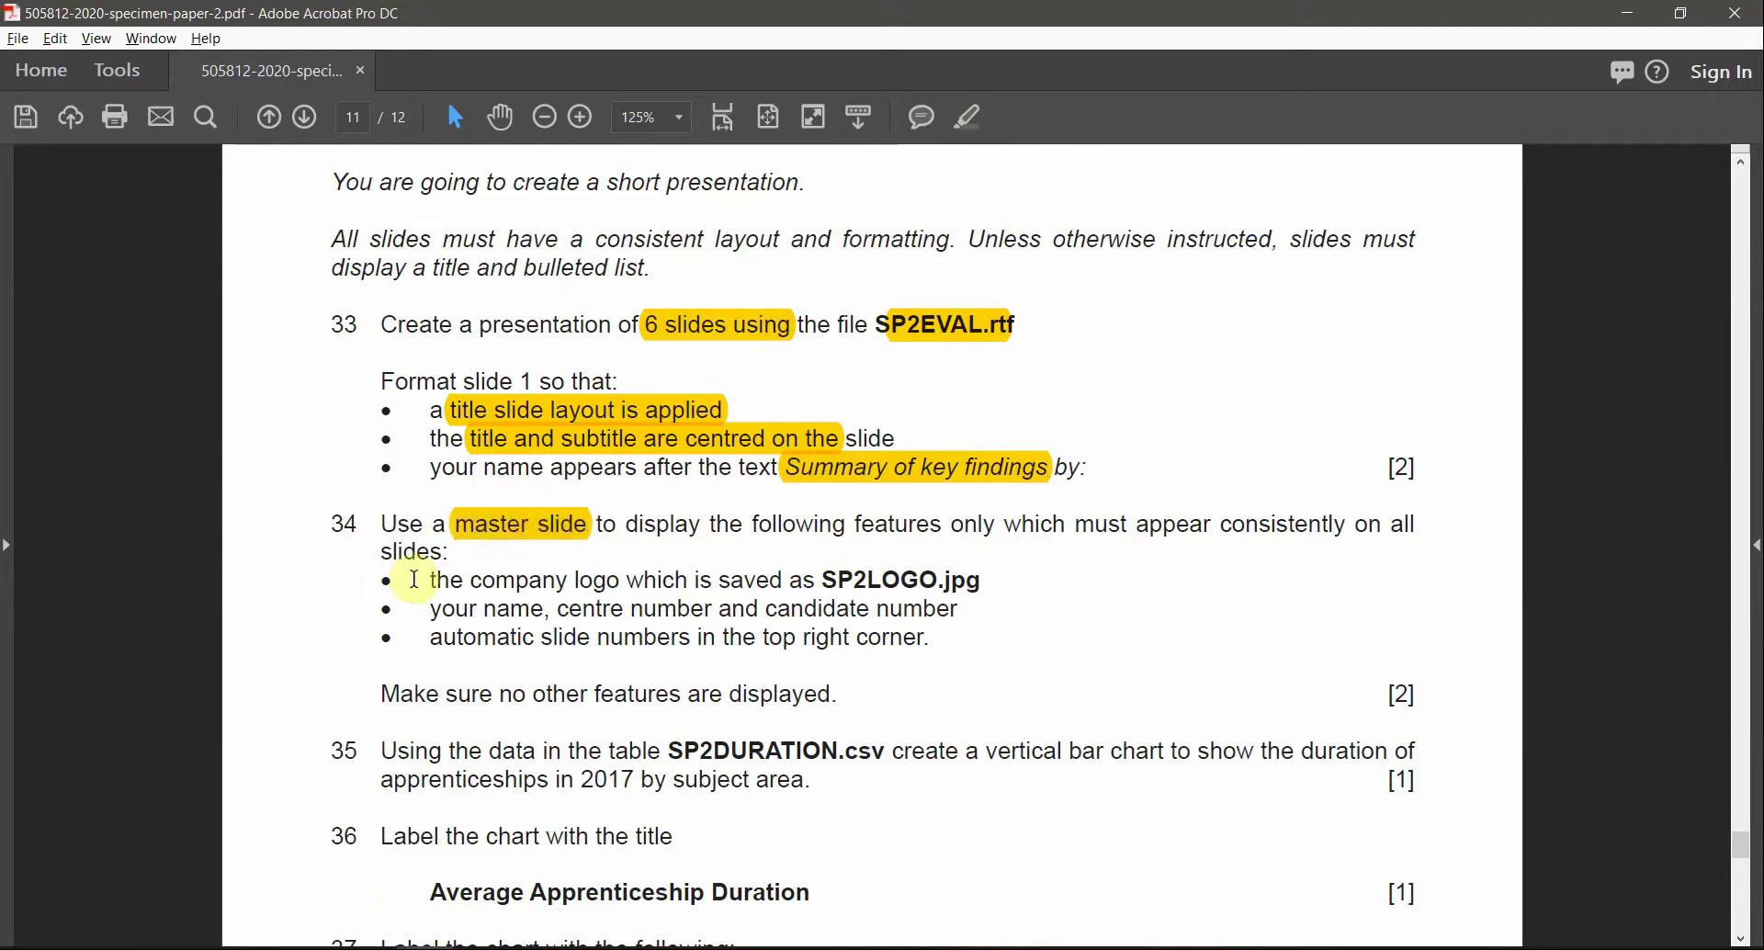
drag(431, 577, 764, 649)
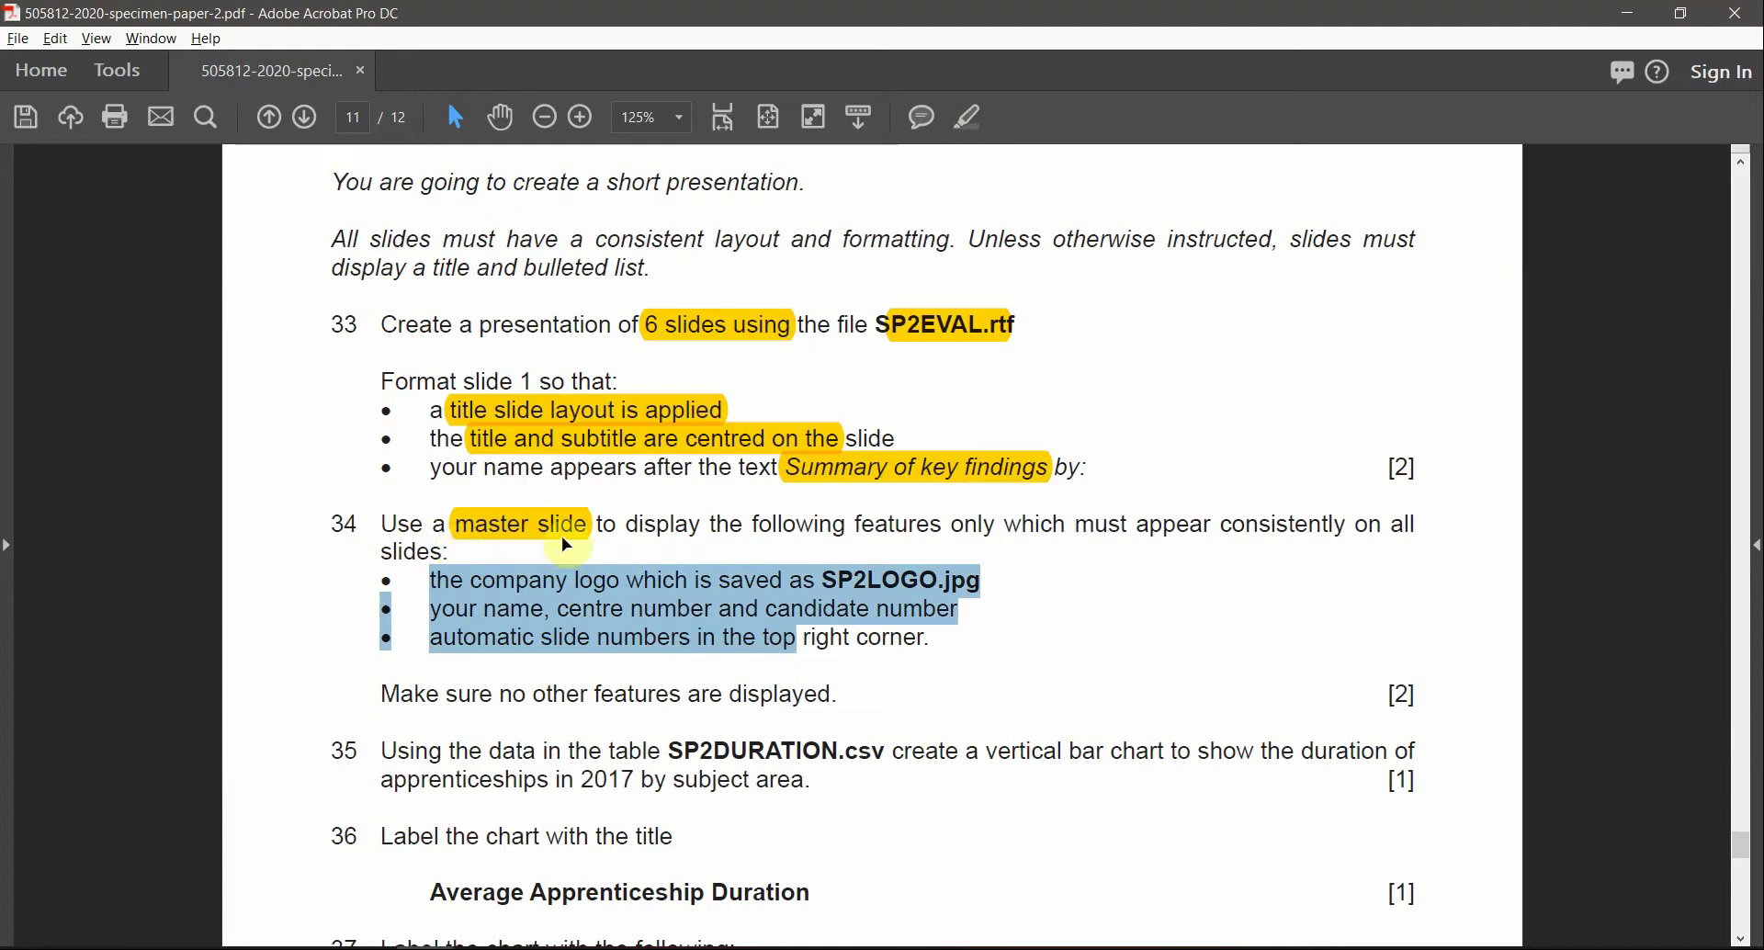
key(alt+Tab)
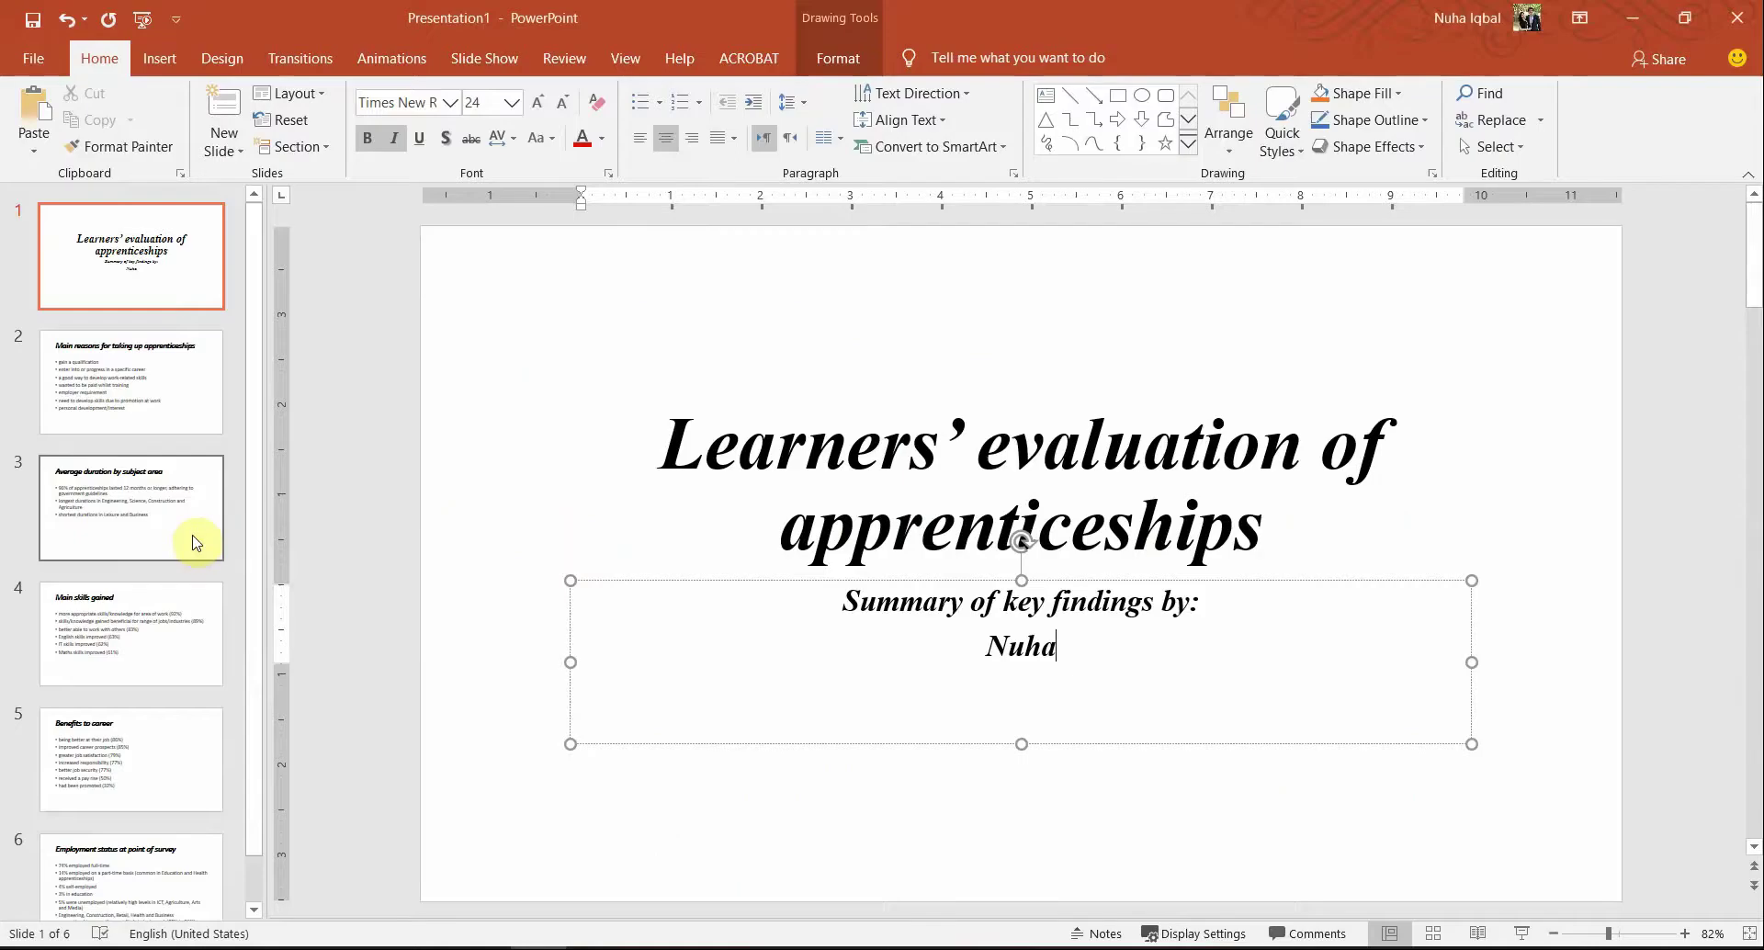
scroll(193, 542, up, 1)
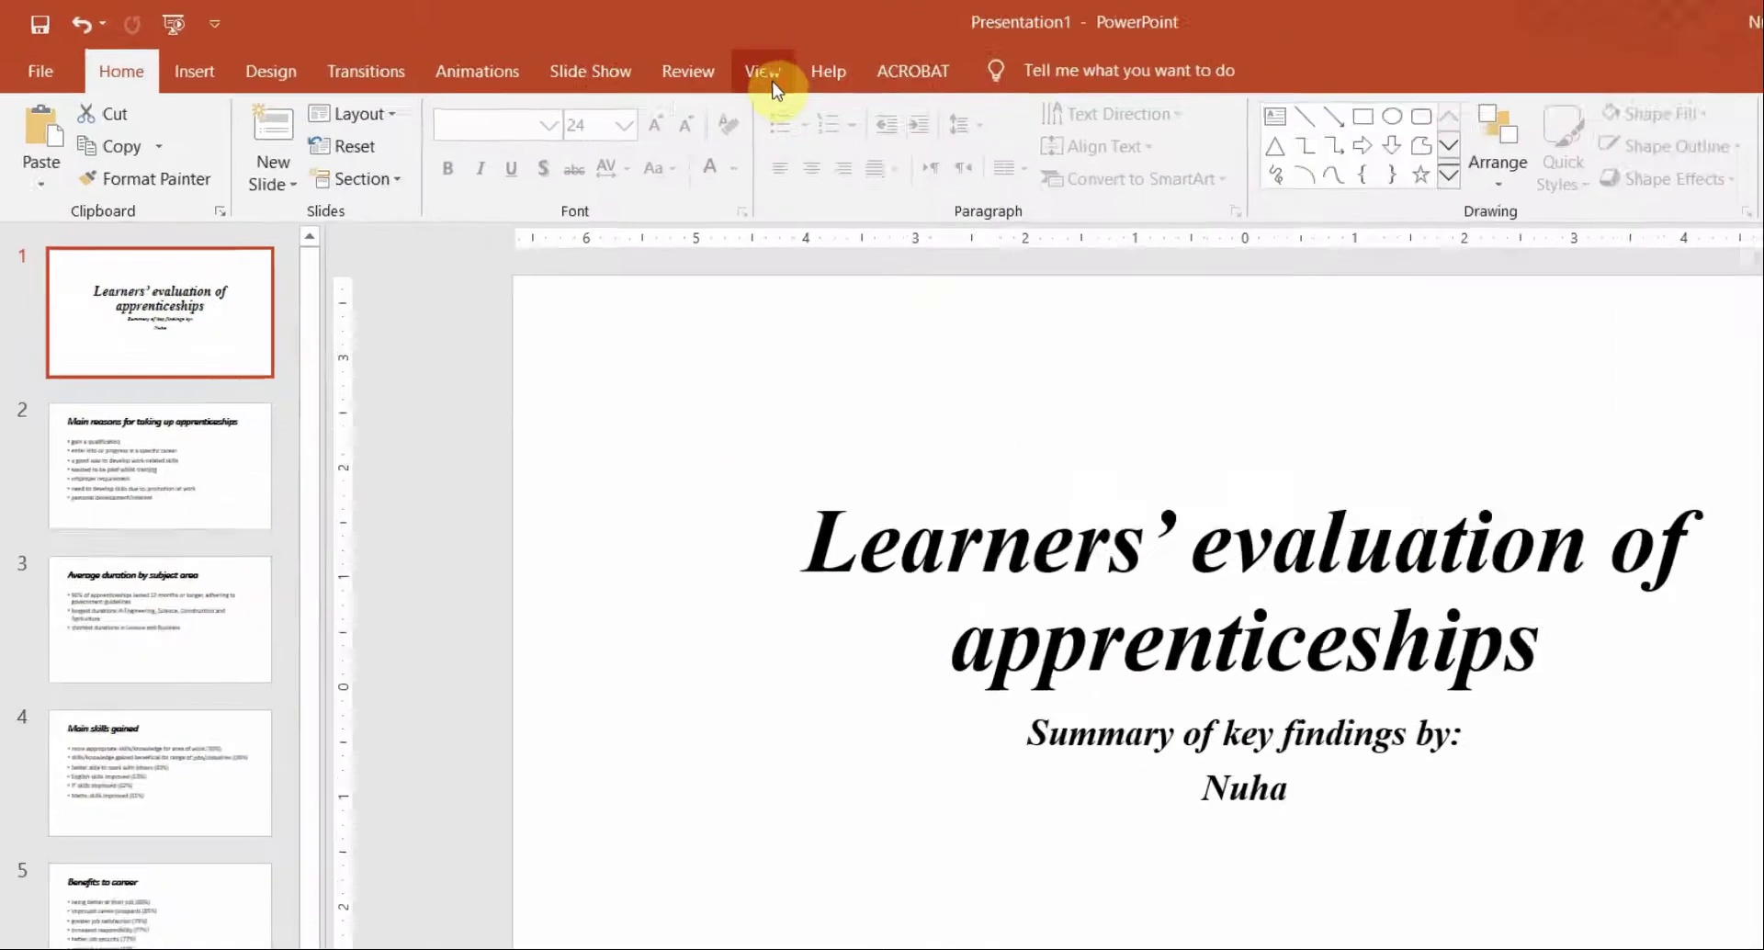
Switch to Slide Master view, inspect the layouts, and select the main slide master
click(626, 61)
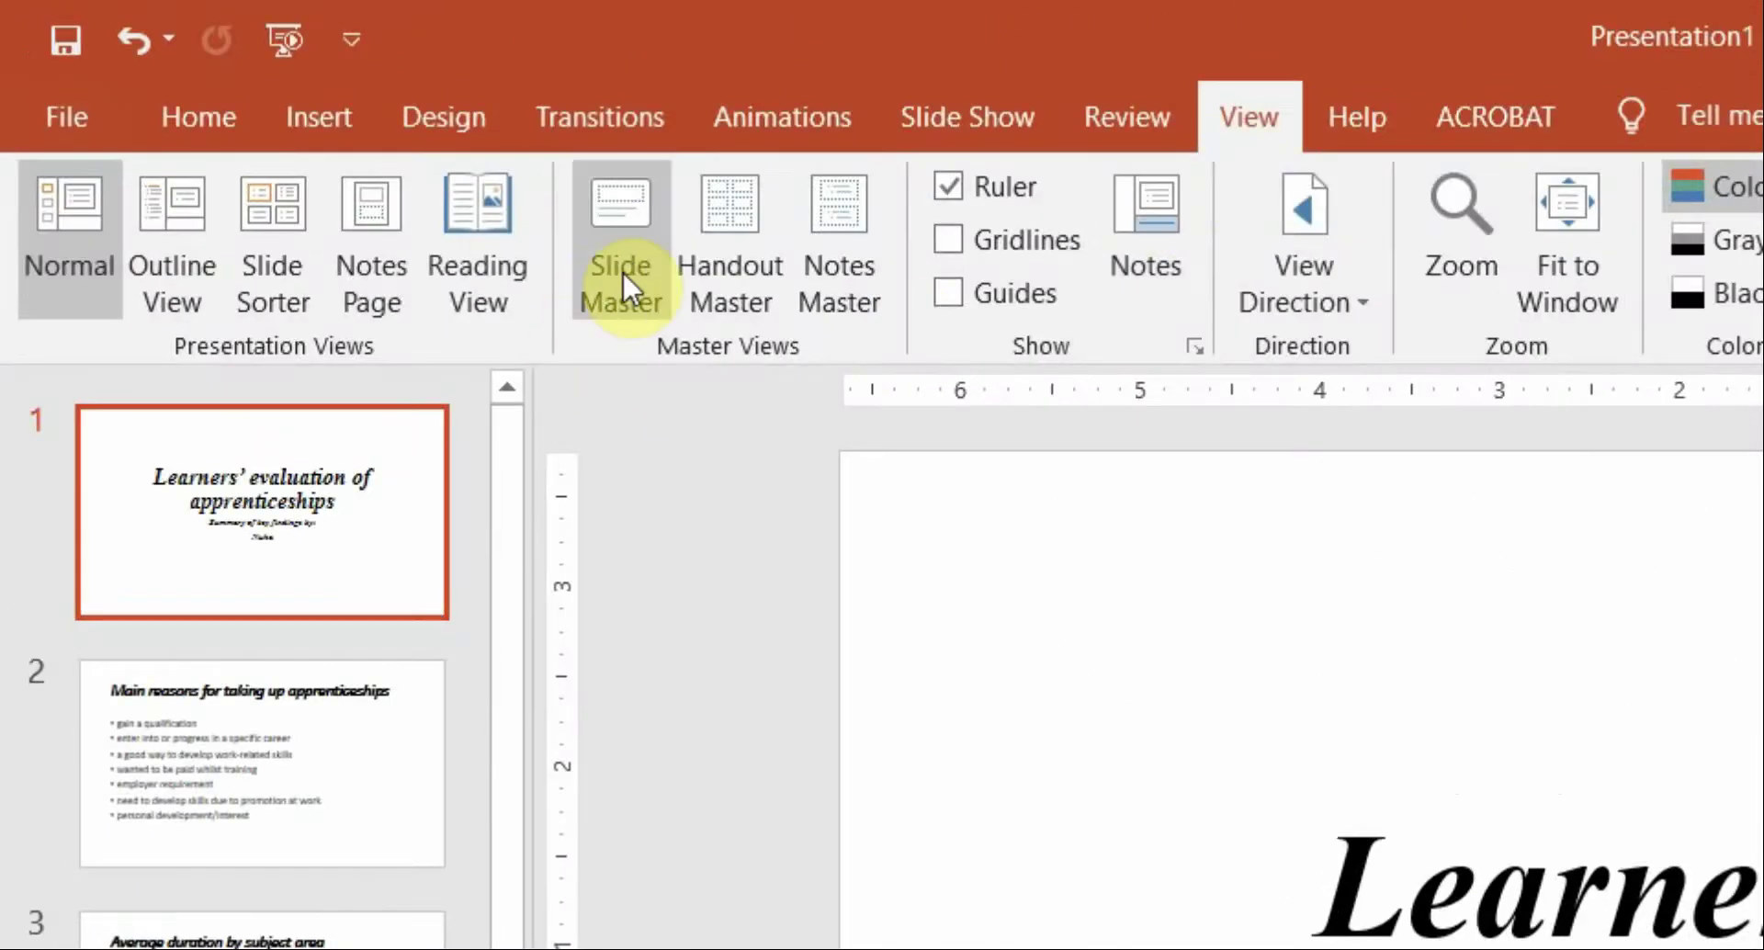
click(523, 227)
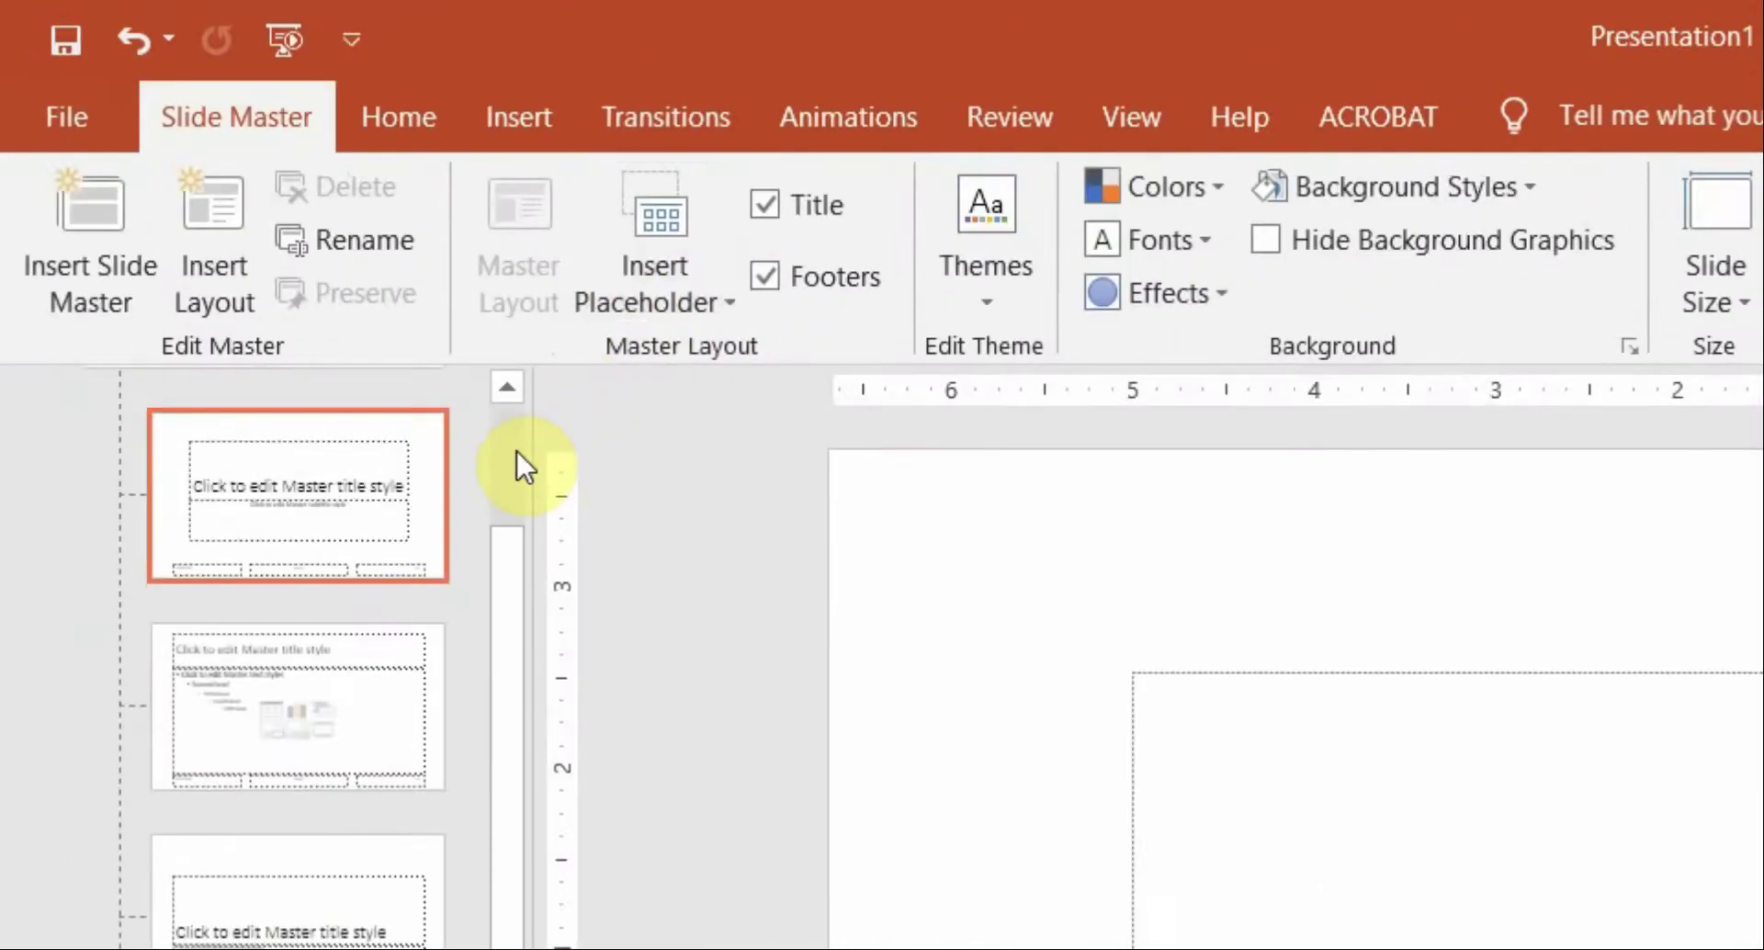
click(516, 450)
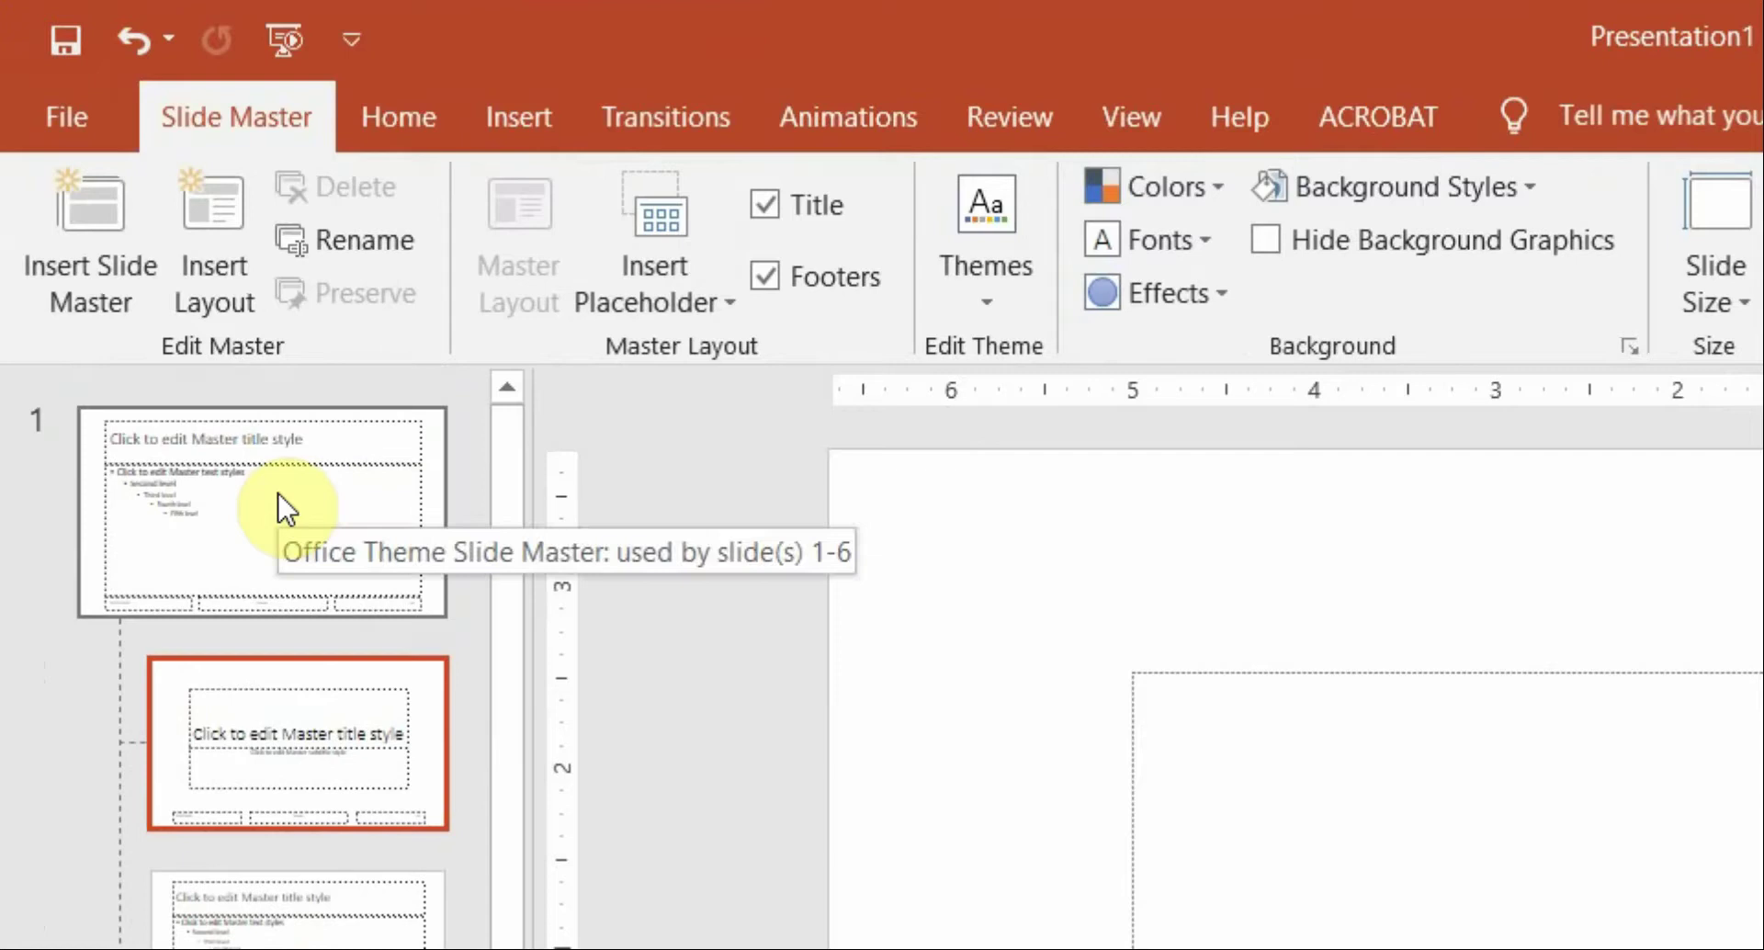
click(279, 493)
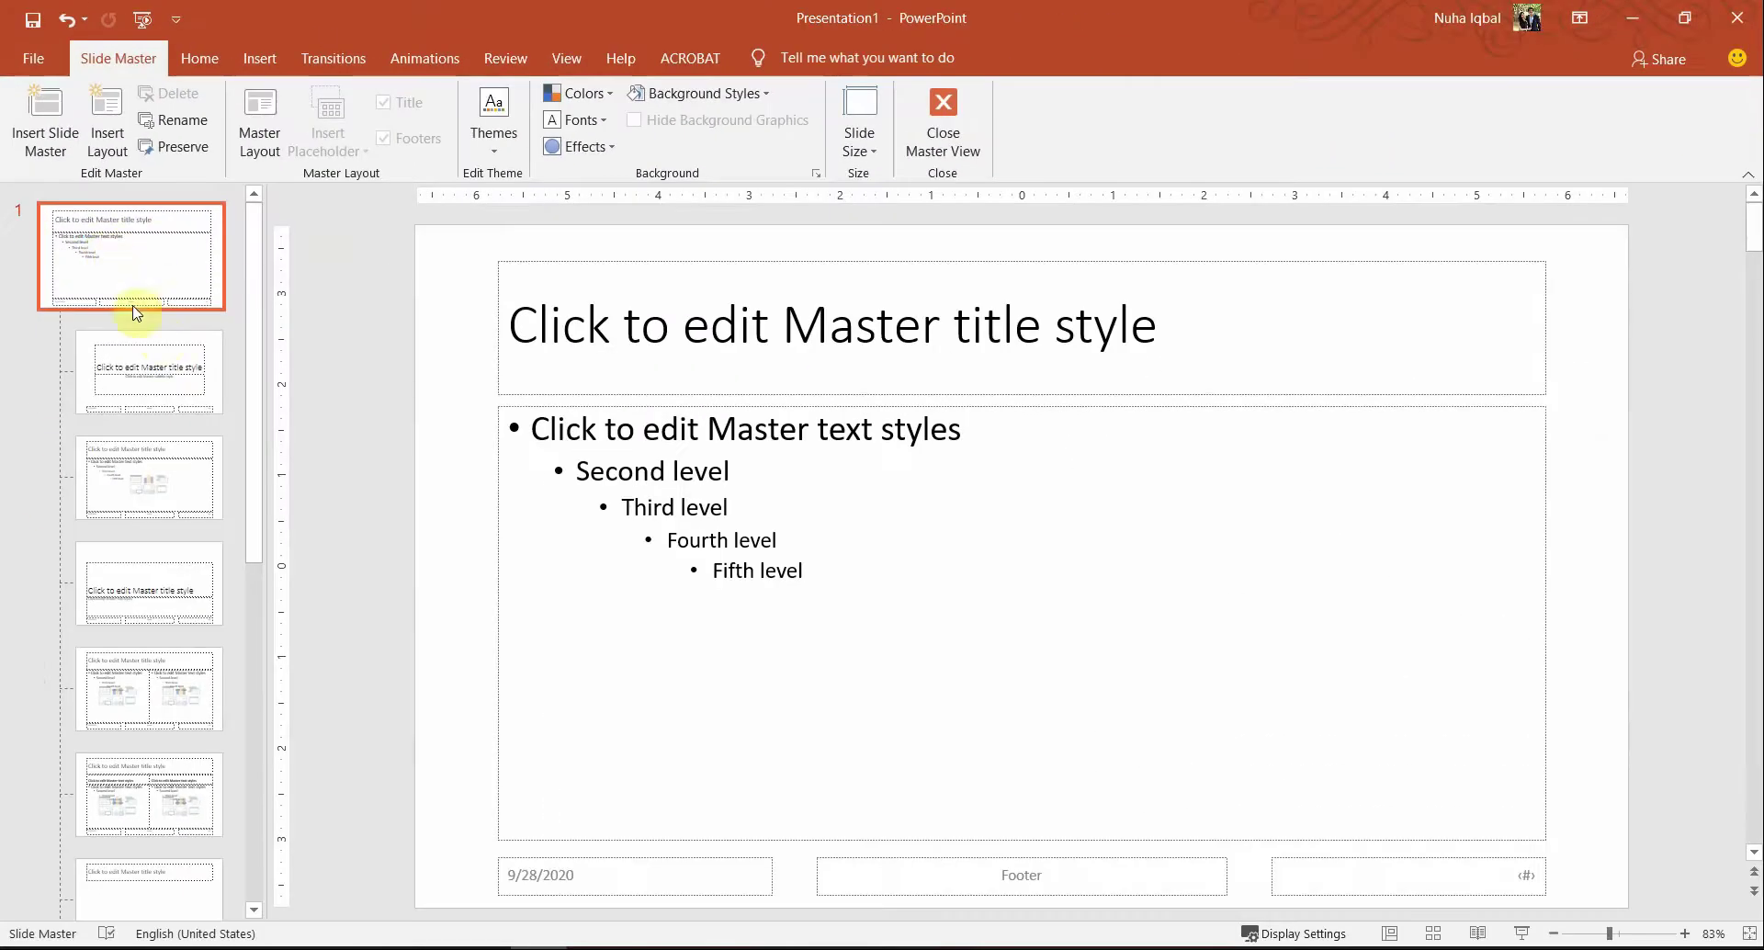
click(172, 363)
click(172, 456)
click(172, 597)
click(177, 669)
click(188, 593)
click(197, 473)
click(197, 356)
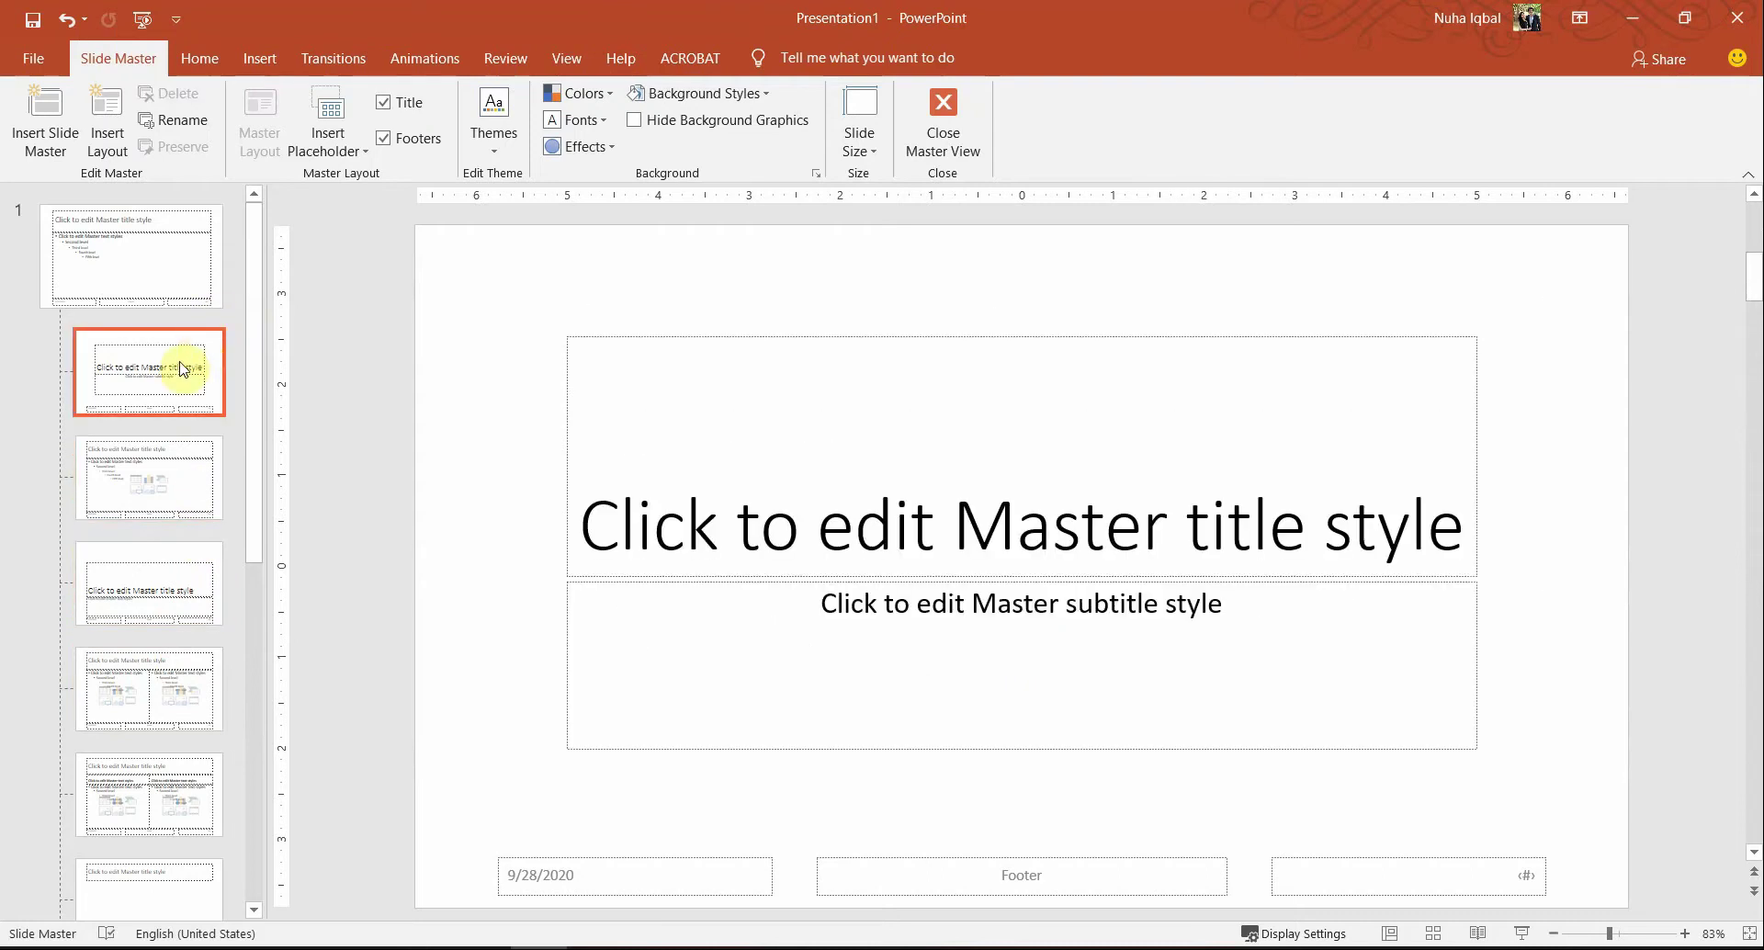
click(176, 263)
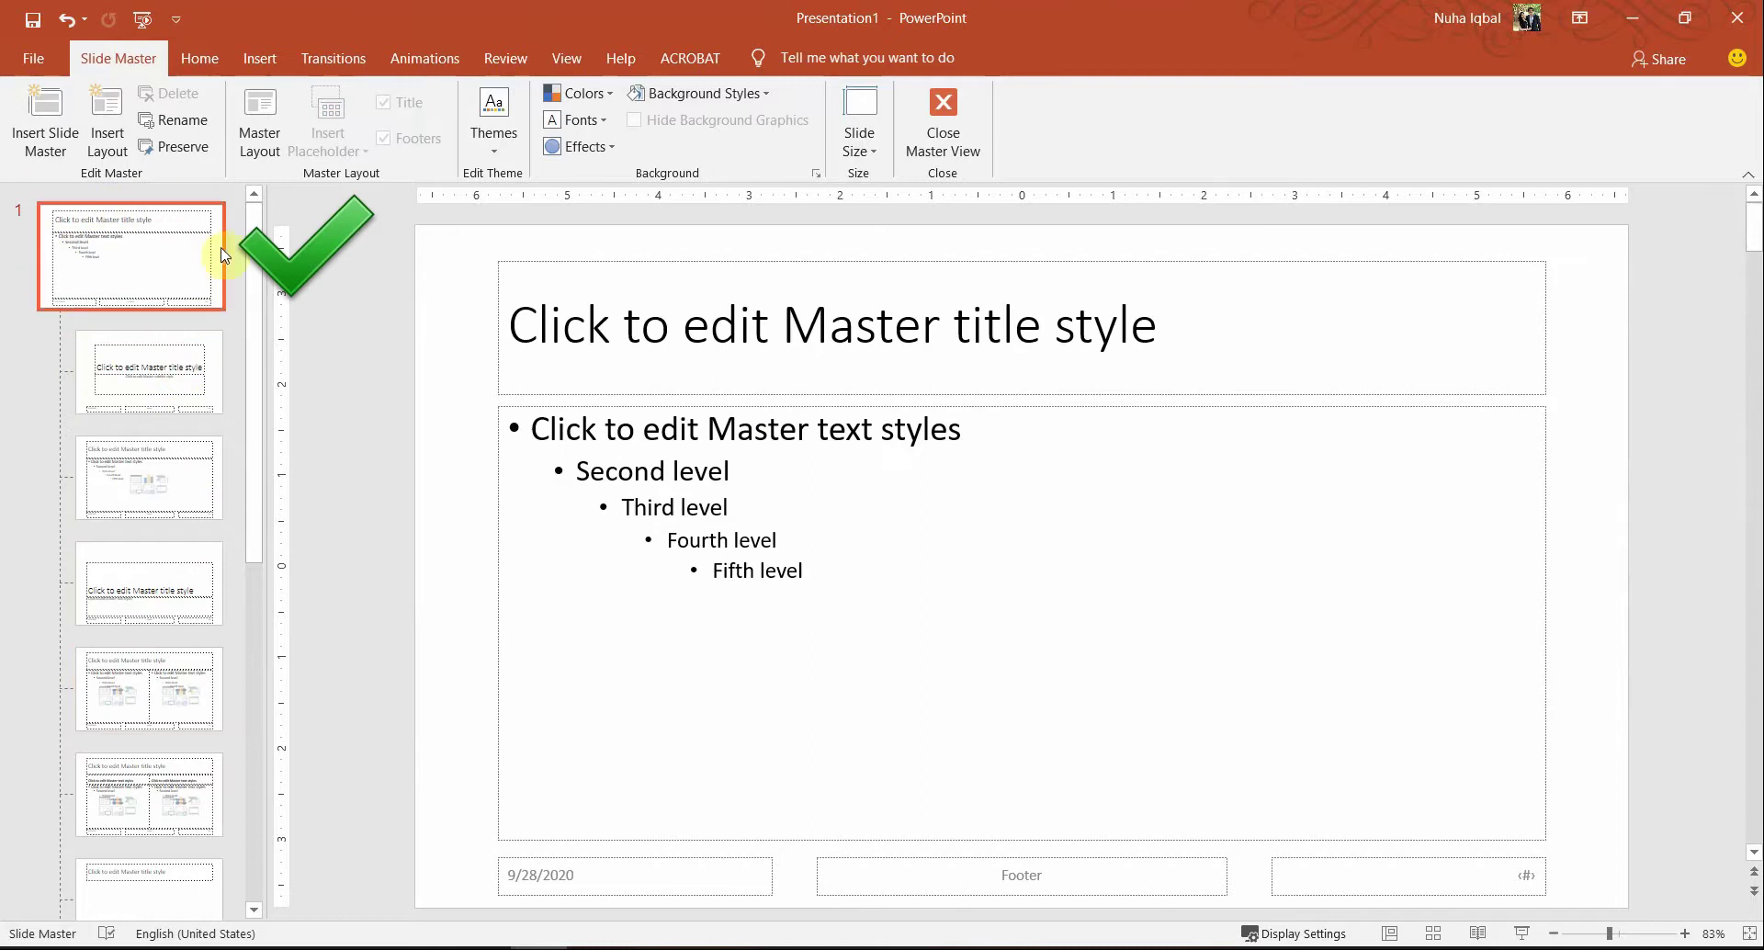
Select the company logo requirement text in the exam task PDF
key(alt+Tab)
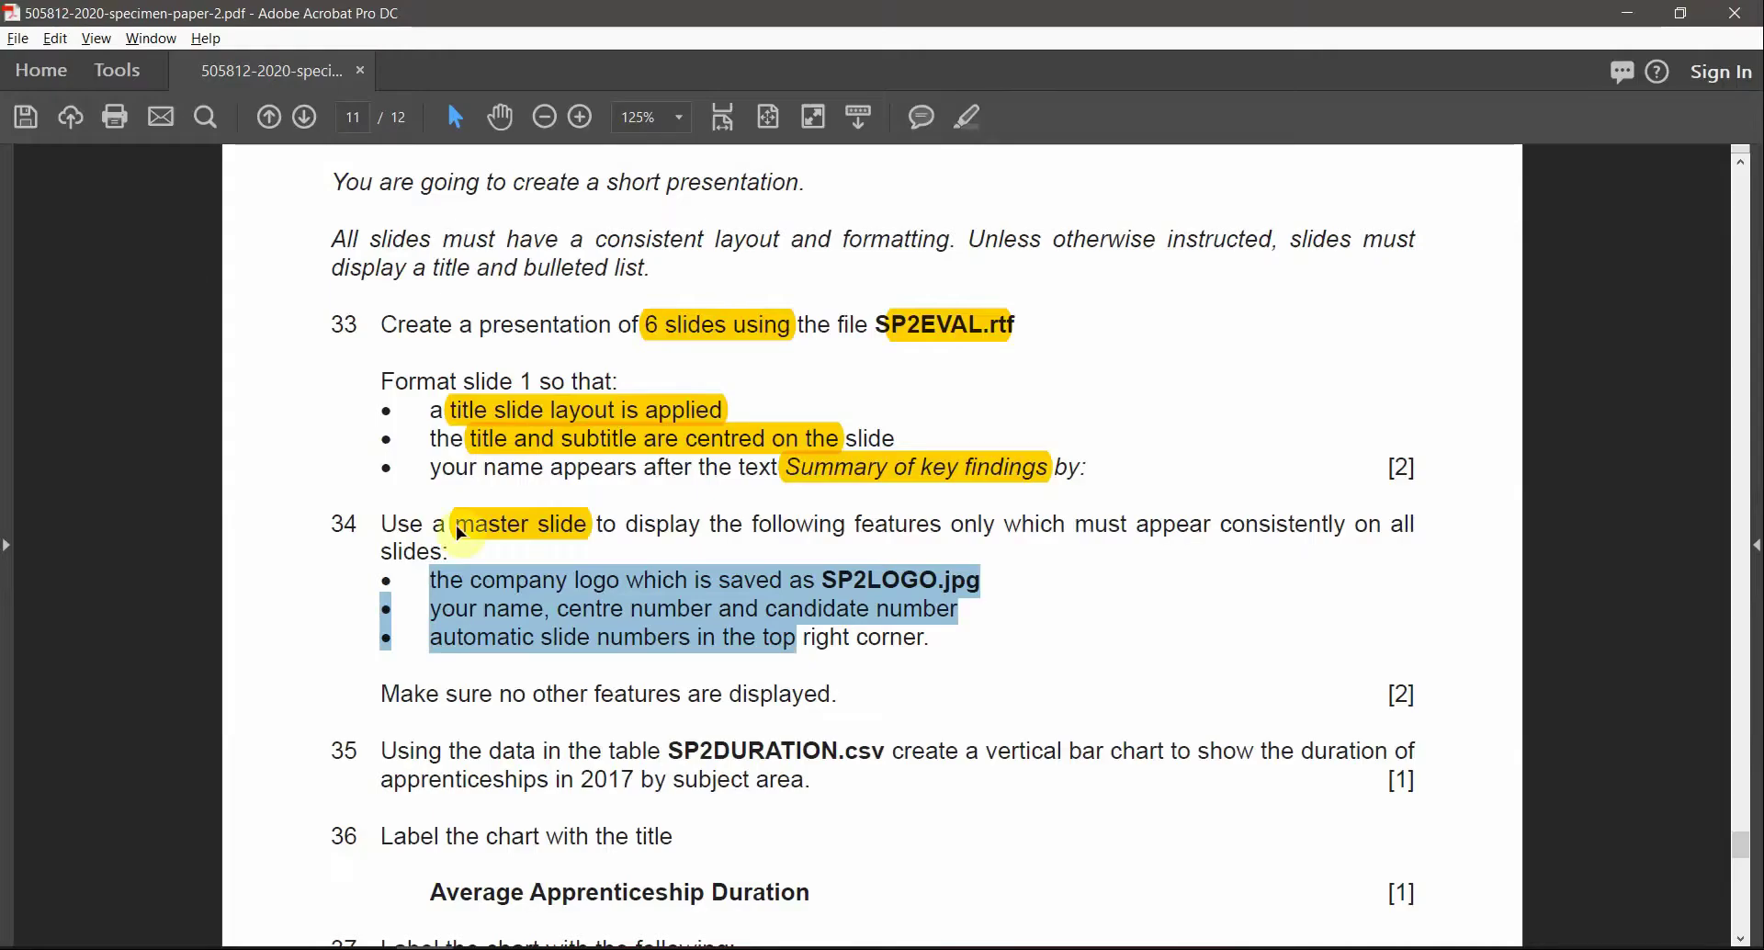
click(700, 637)
scroll(551, 616, down, 1)
drag(433, 549, 985, 551)
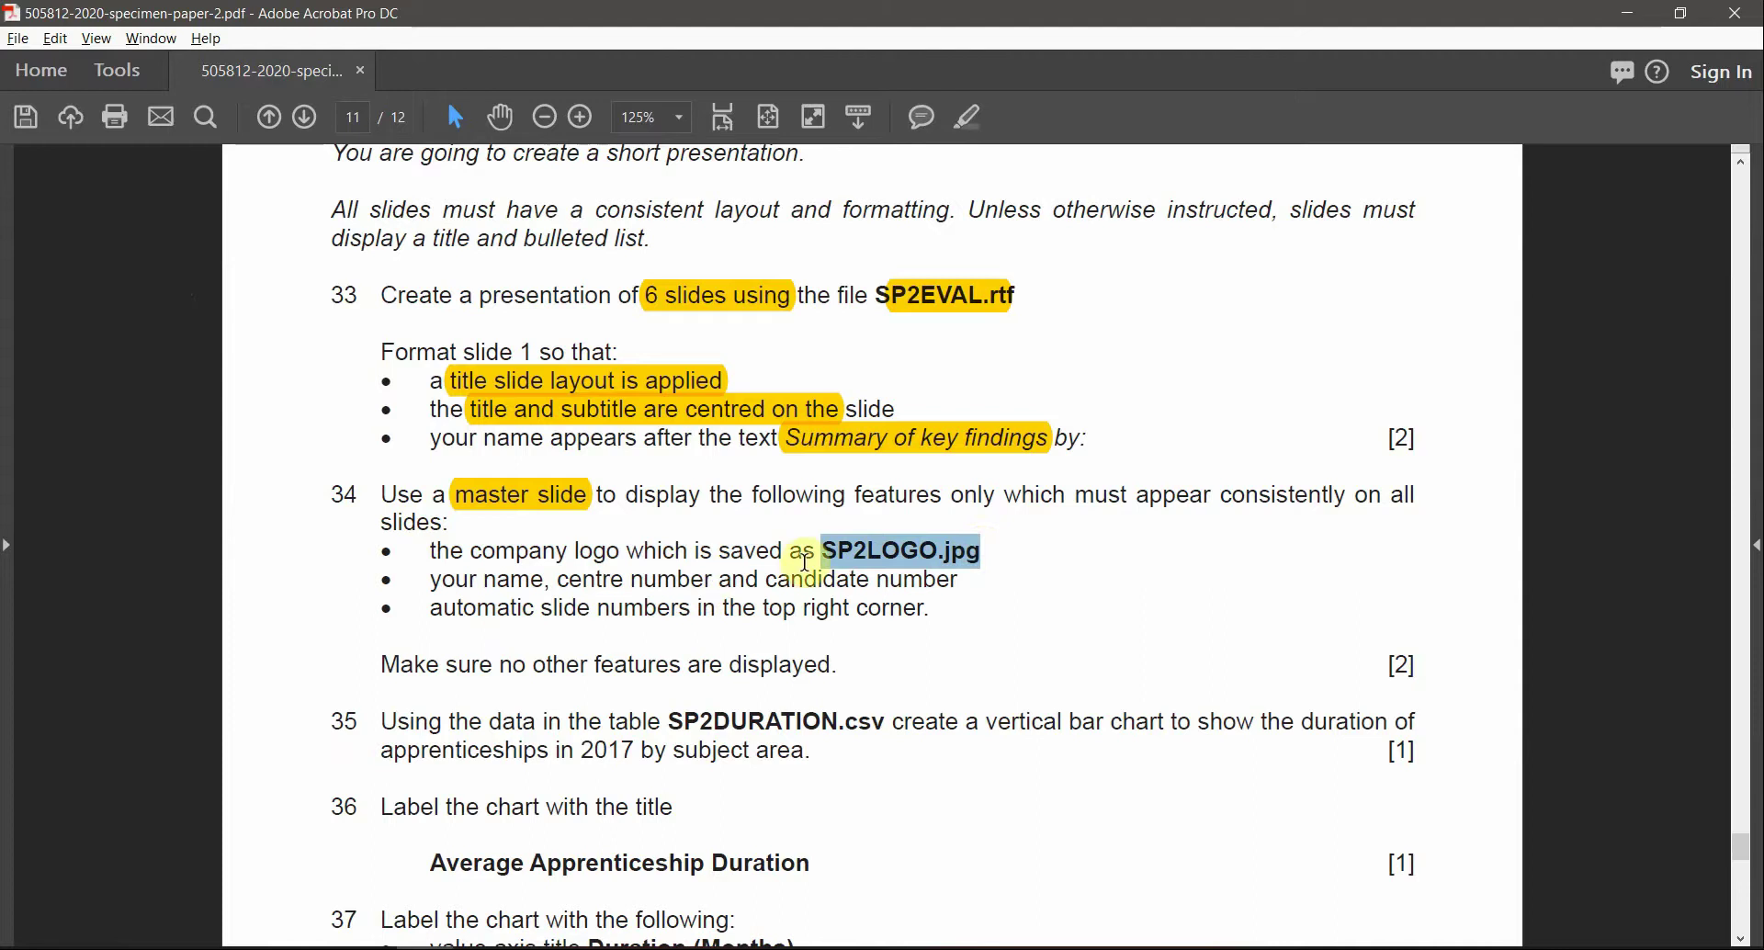
key(alt+Tab)
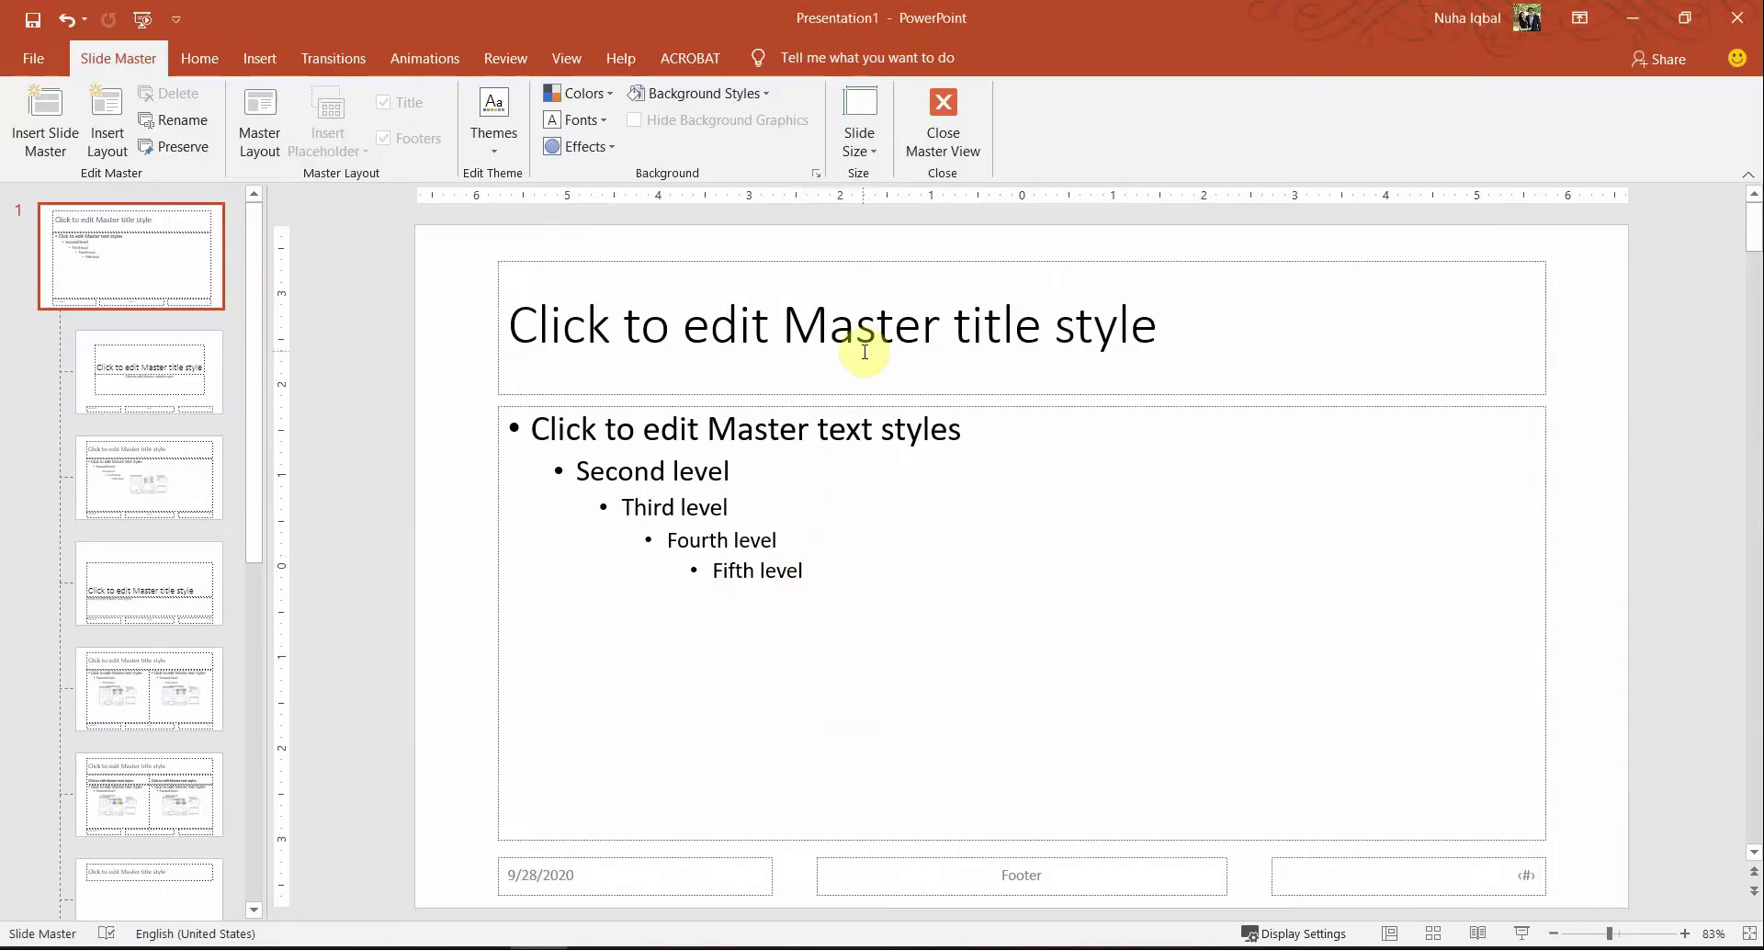
Insert SP2LOGO.jpg from the exam files folder onto the slide master
click(864, 351)
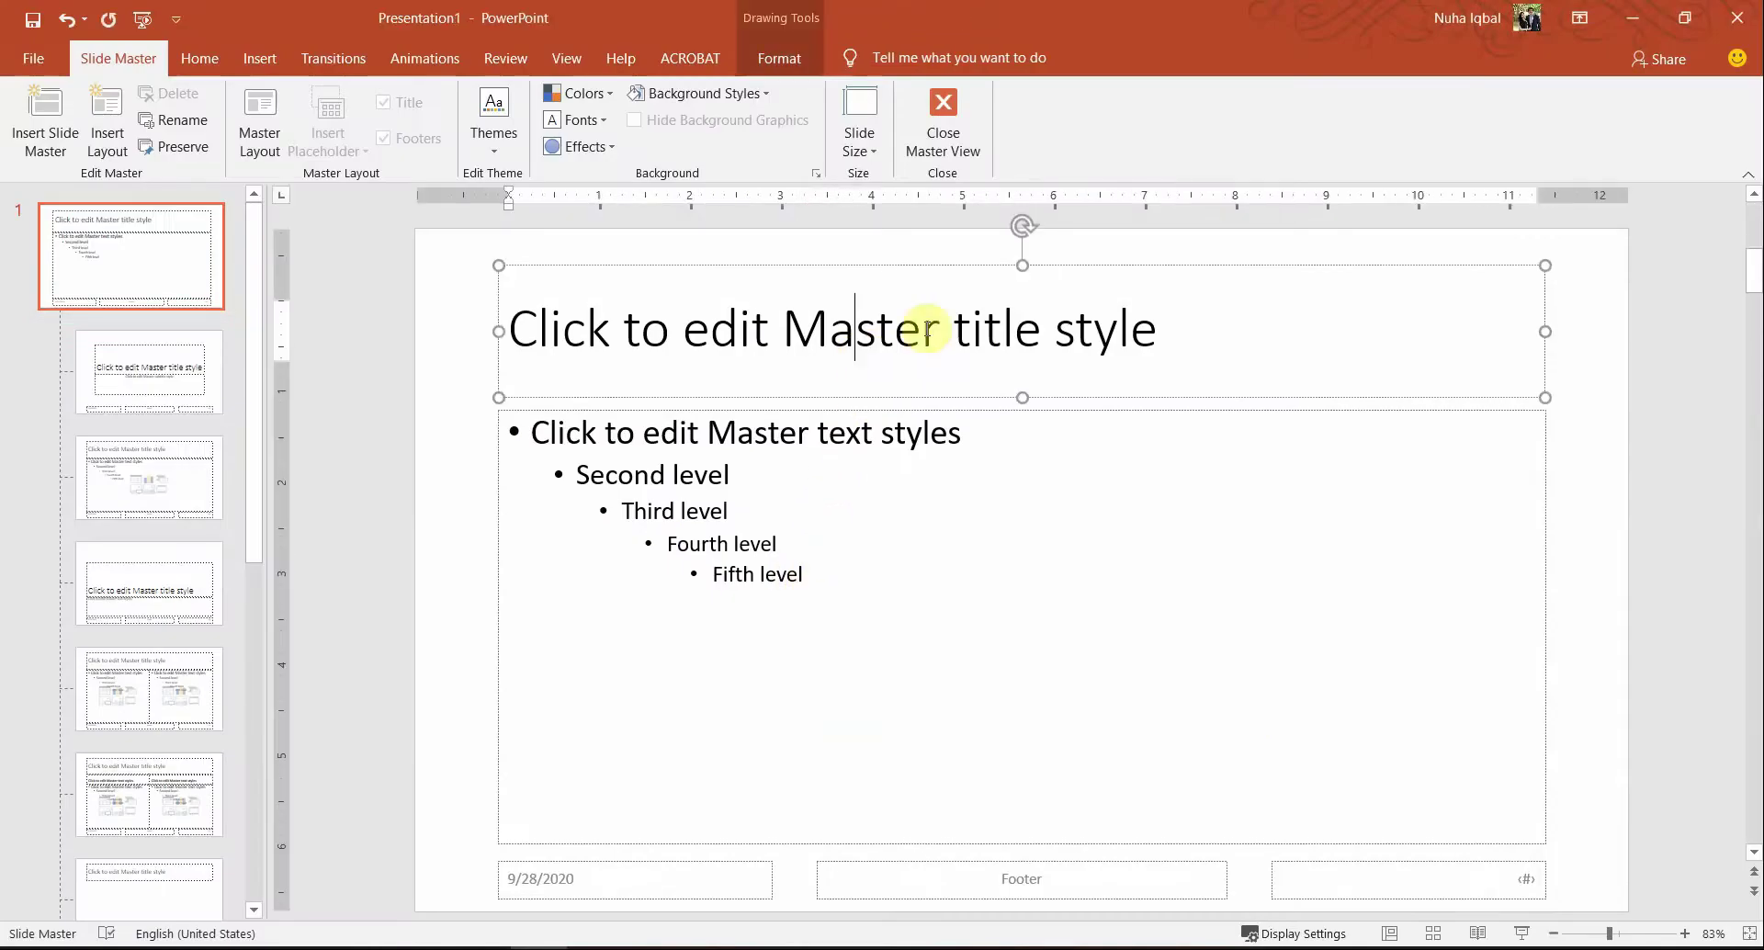
click(257, 59)
click(160, 149)
key(ctrl+v)
key(Return)
double_click(438, 256)
Shrink the logo to 1.23" by 4.62" and move it into the body area
drag(1279, 646, 1507, 896)
drag(1313, 836, 1494, 297)
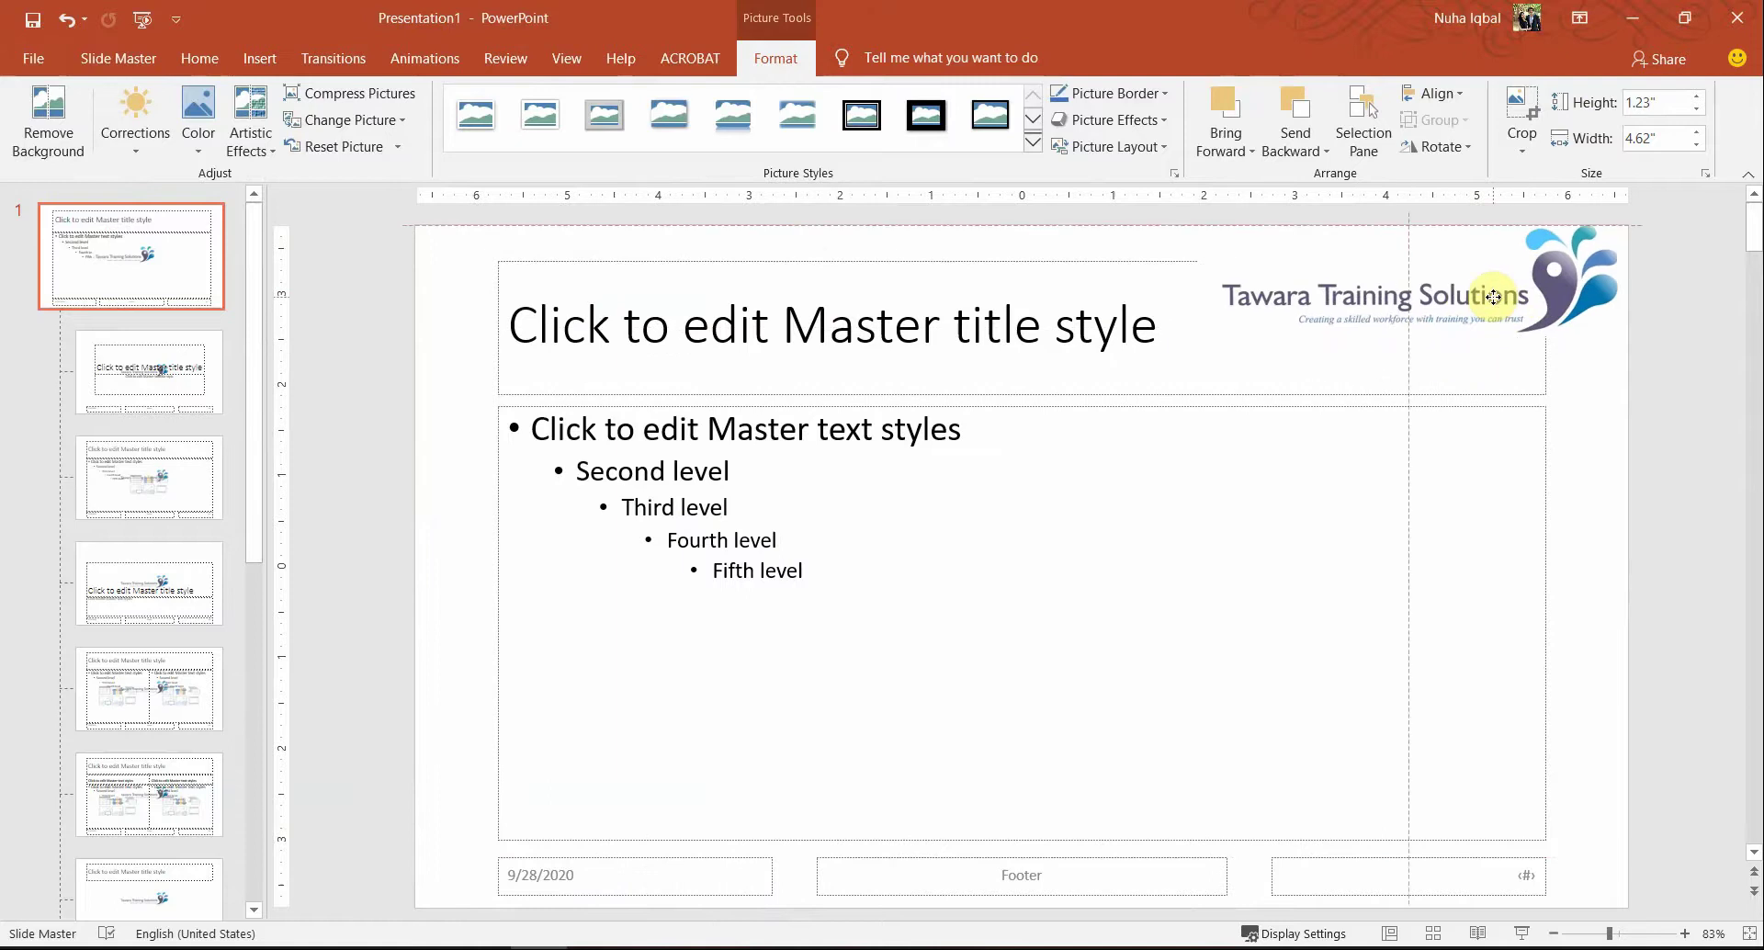
drag(1494, 297, 913, 518)
key(alt+Tab)
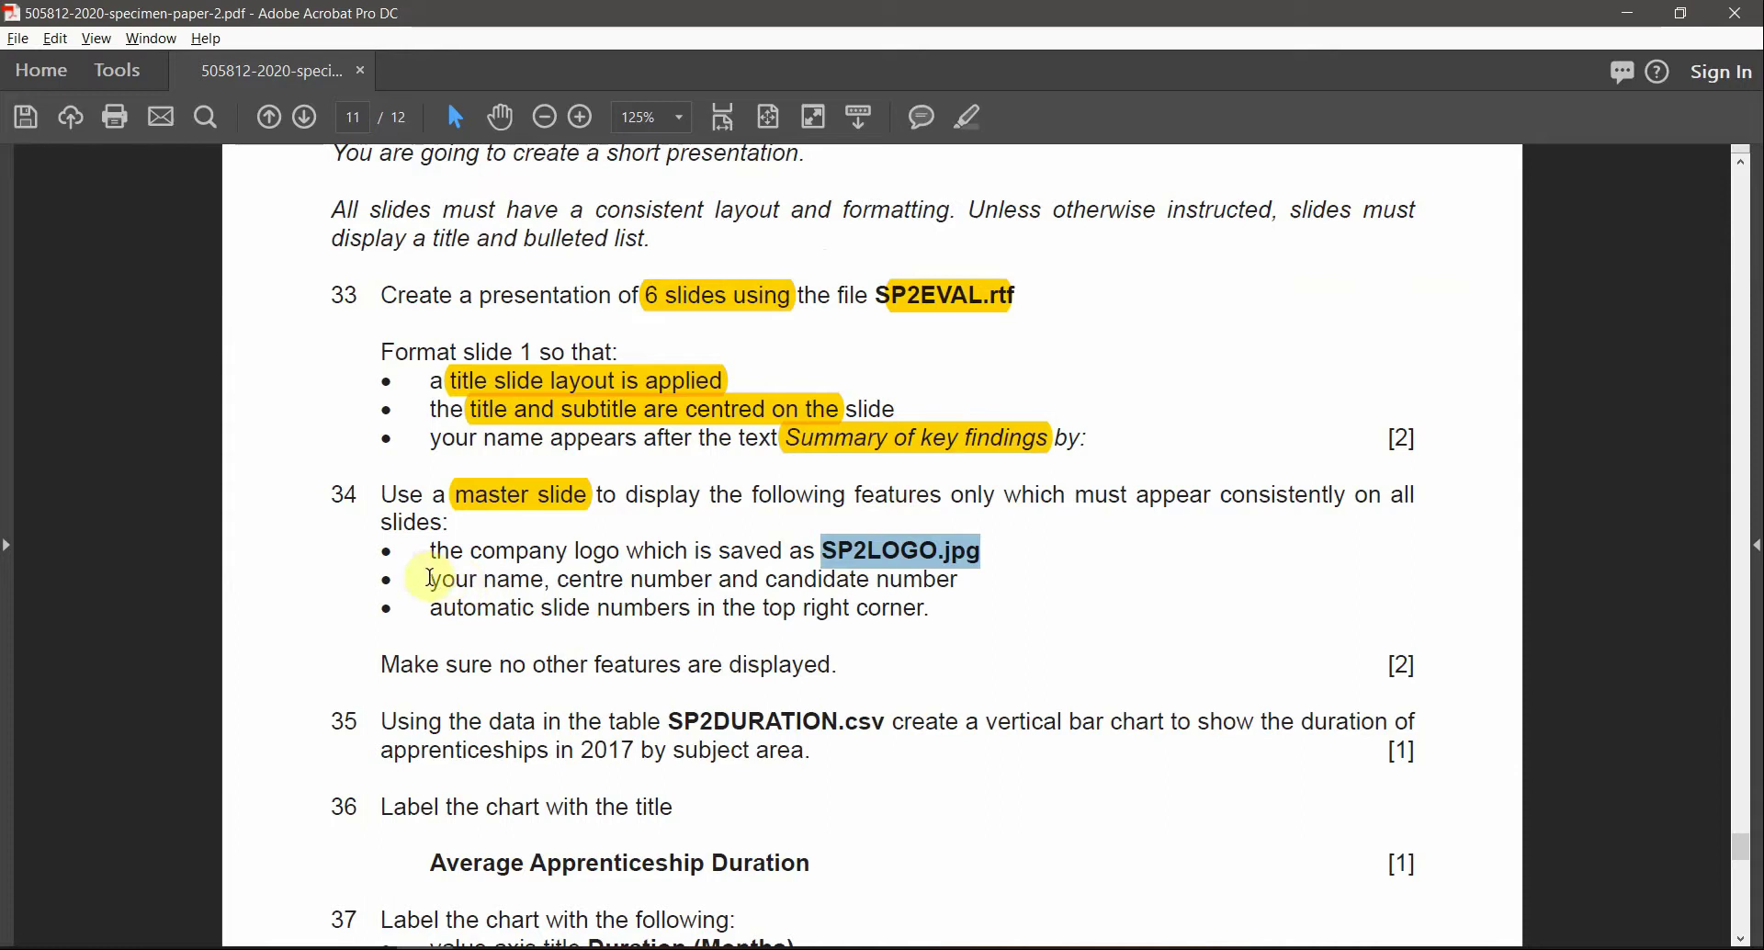
Select the name and candidate-number lines, then highlight 'numbers in the top right corner.'
drag(432, 579, 545, 579)
click(601, 587)
double_click(833, 577)
drag(958, 579, 562, 610)
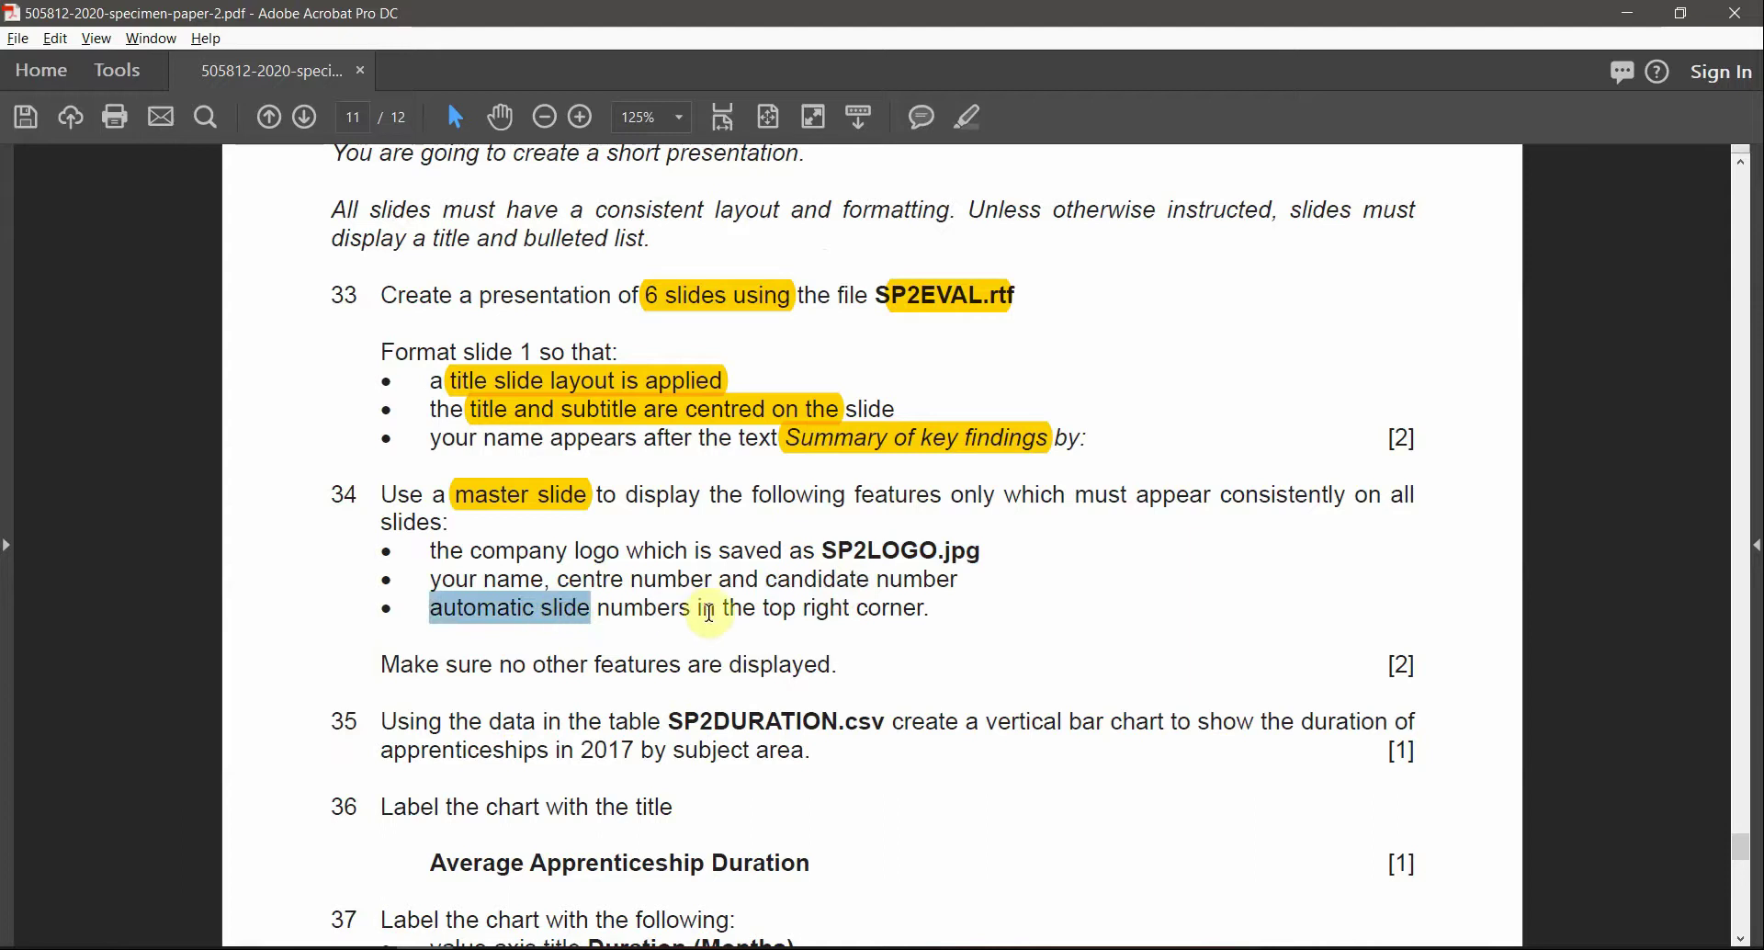
drag(802, 606, 597, 609)
click(926, 617)
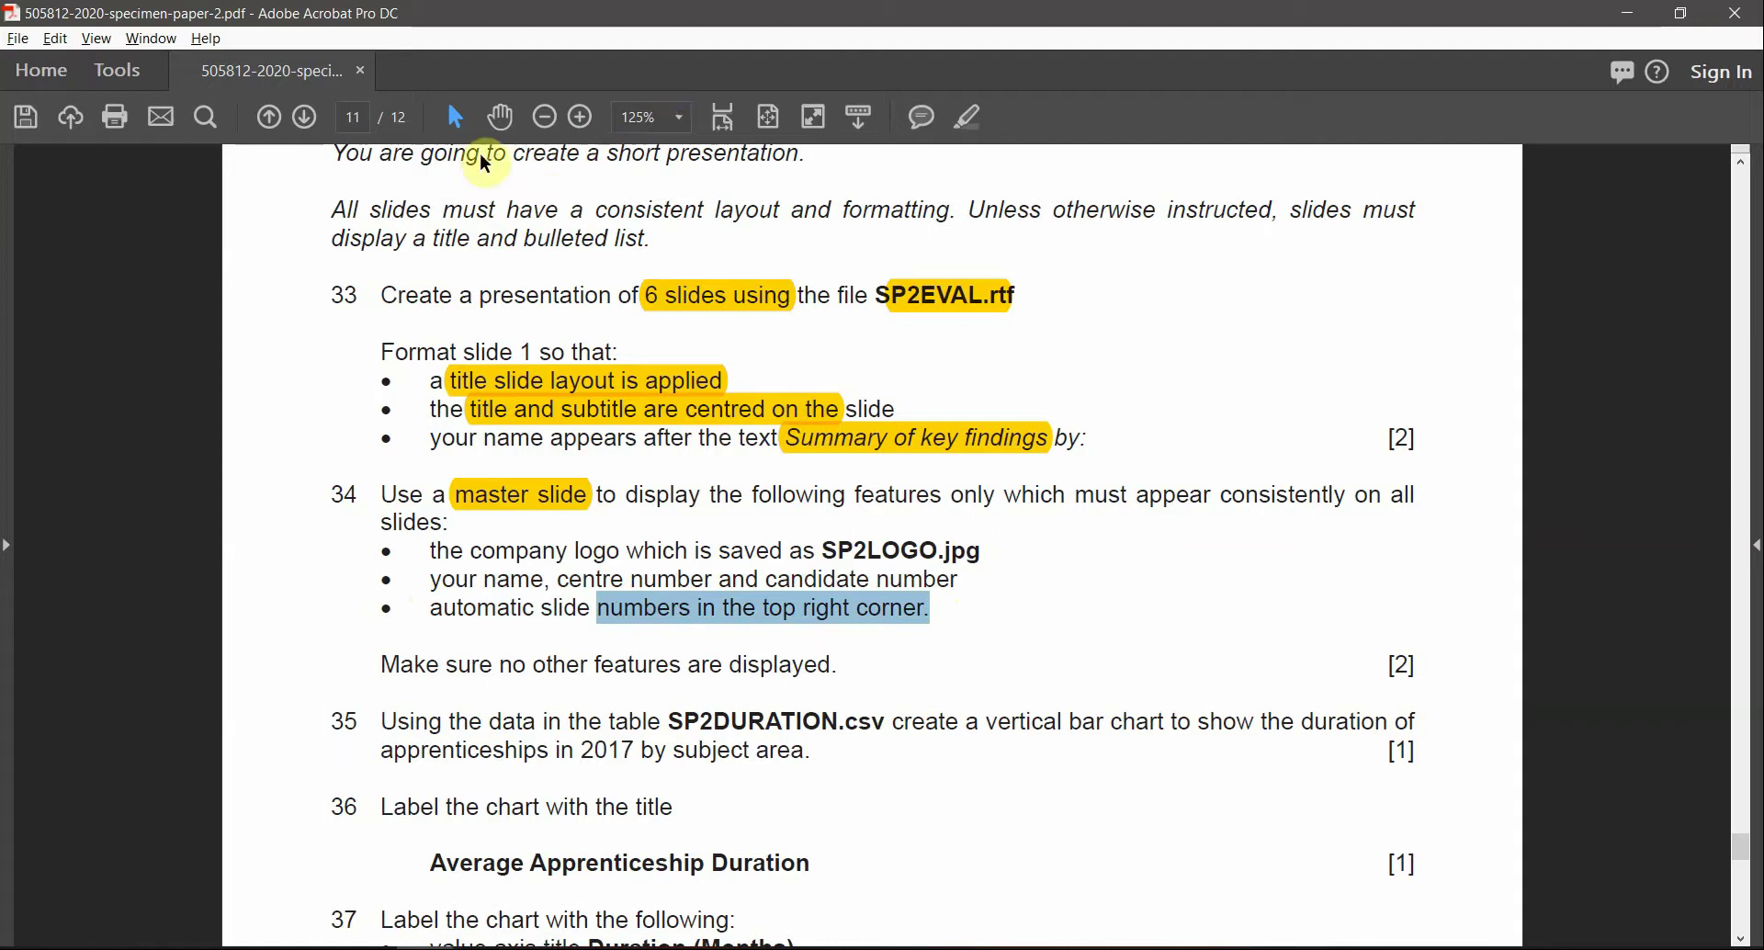
click(972, 120)
key(alt+Tab)
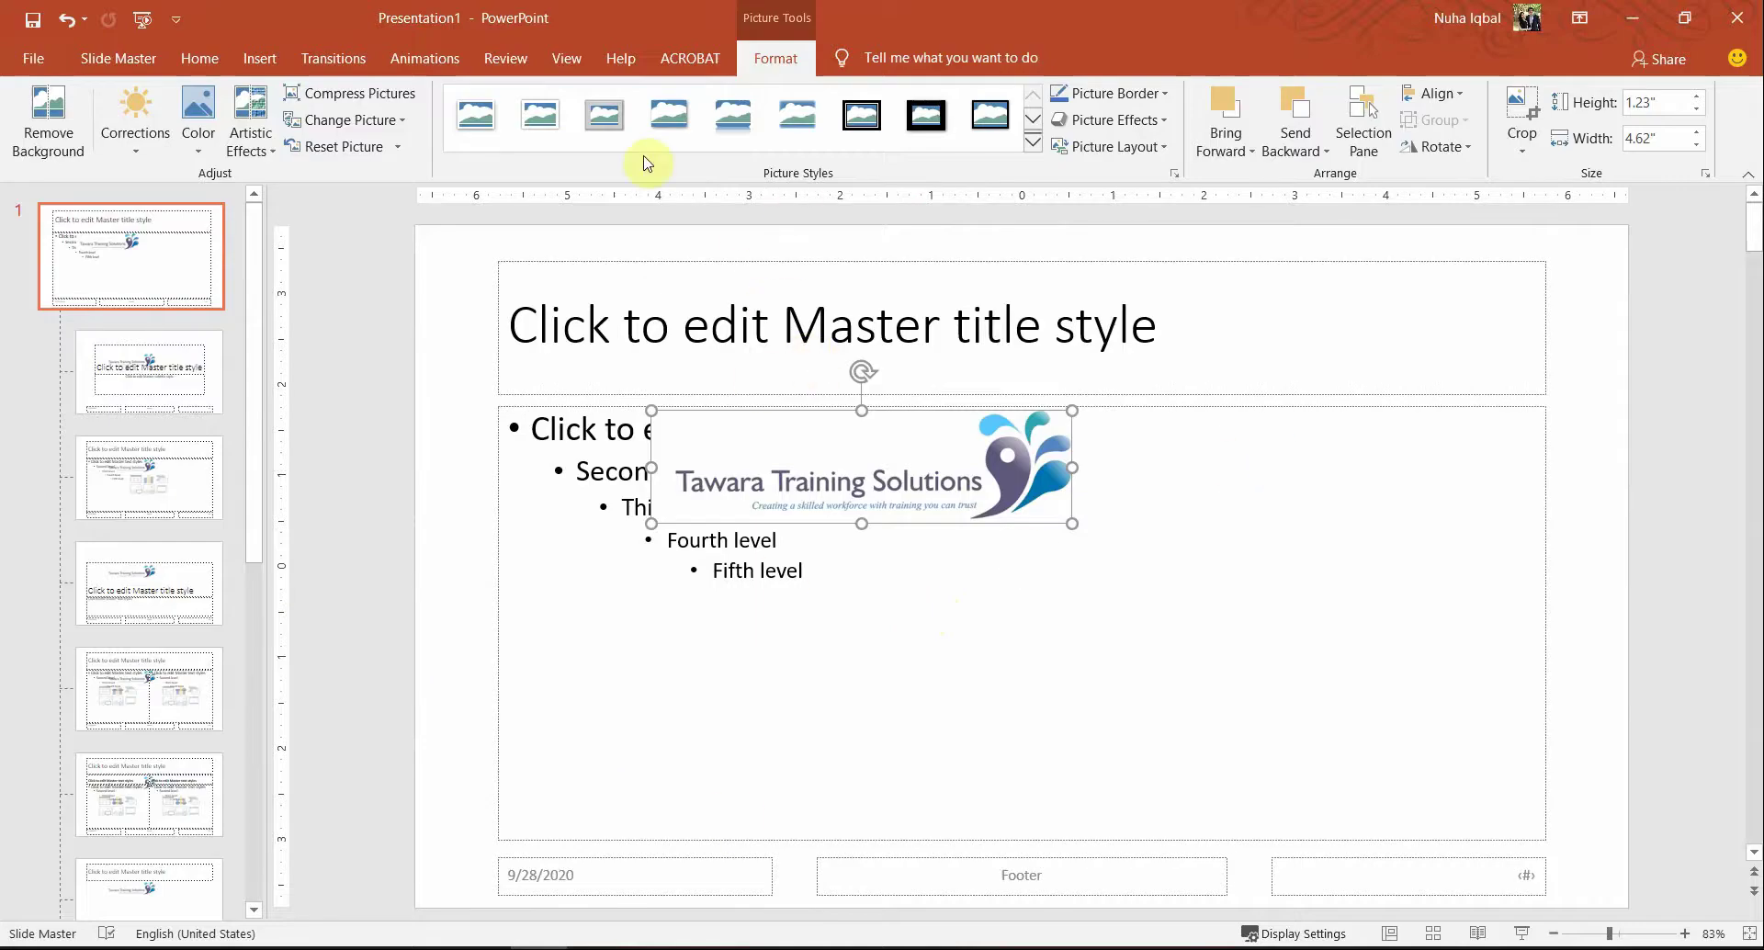
Open and cancel Header & Footer, then inspect the slide-number, footer and date placeholders
click(262, 58)
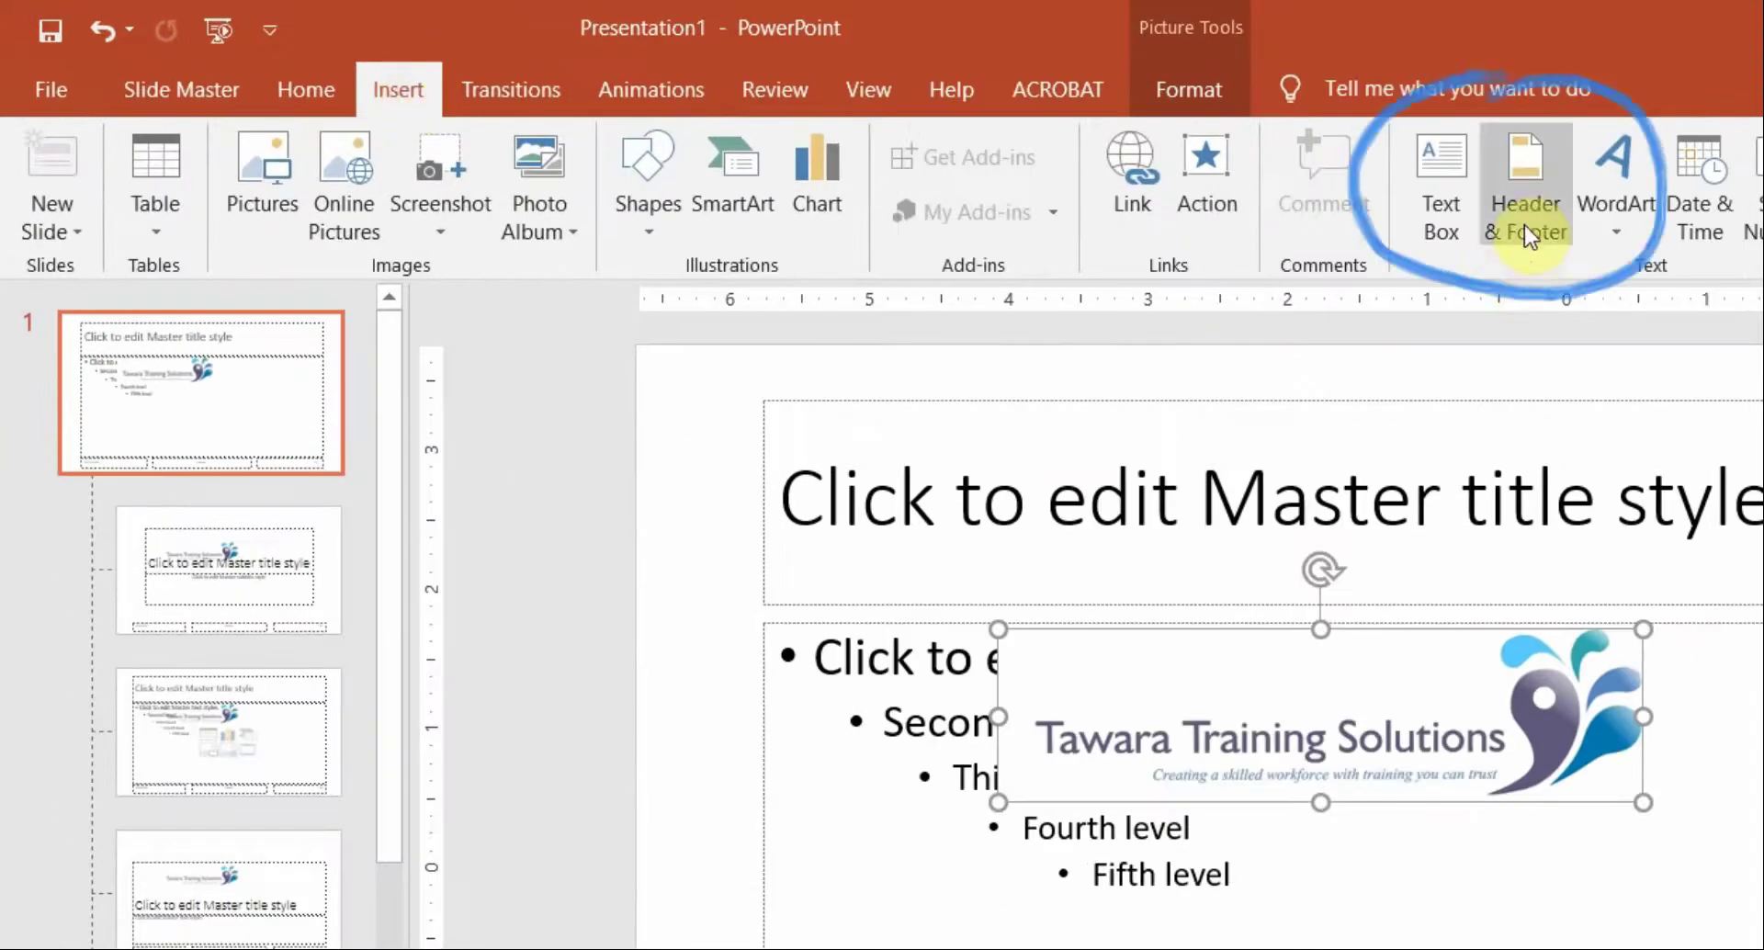
click(1524, 219)
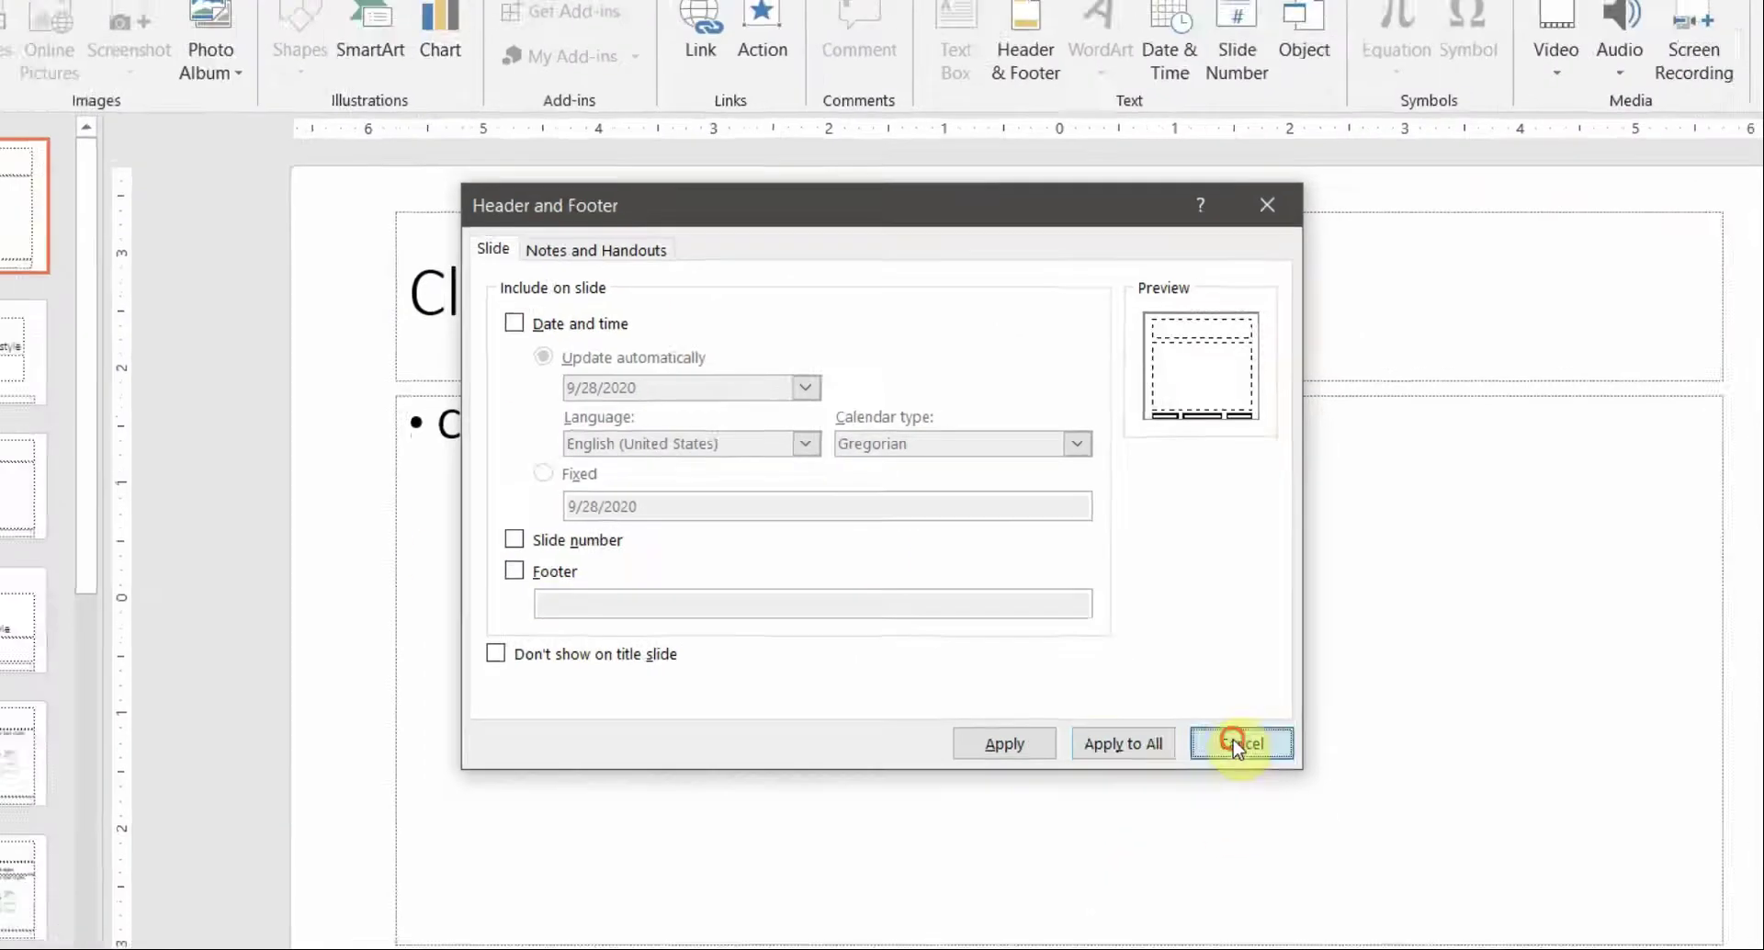
click(1264, 763)
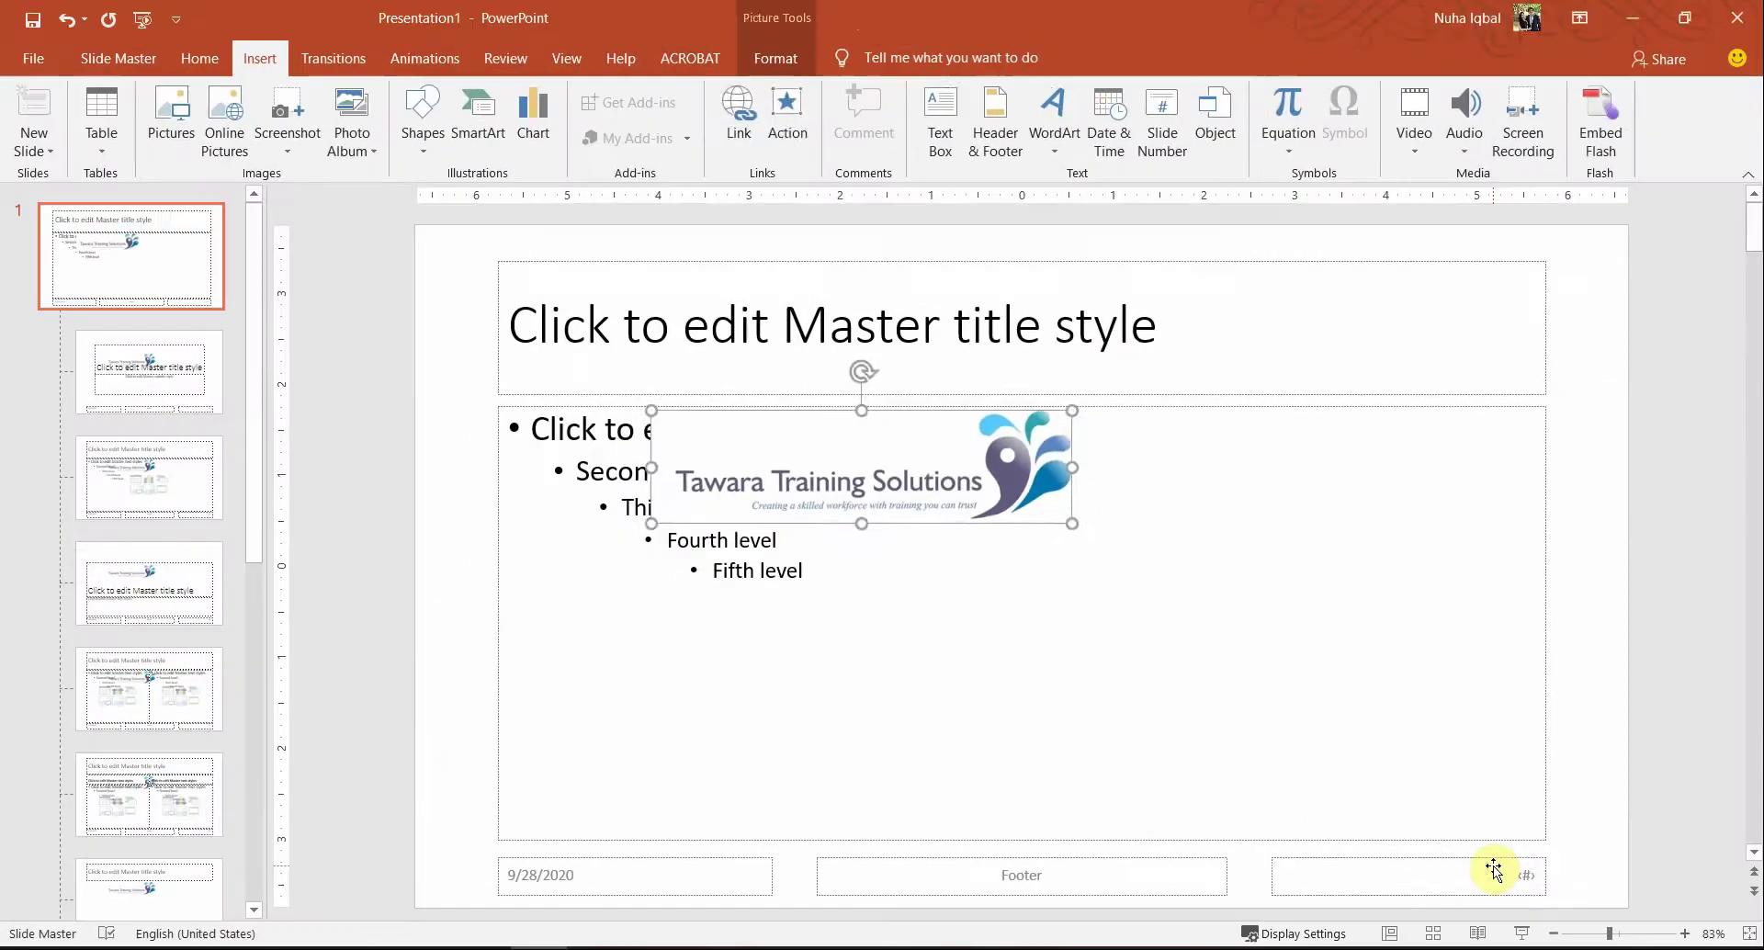
click(1493, 869)
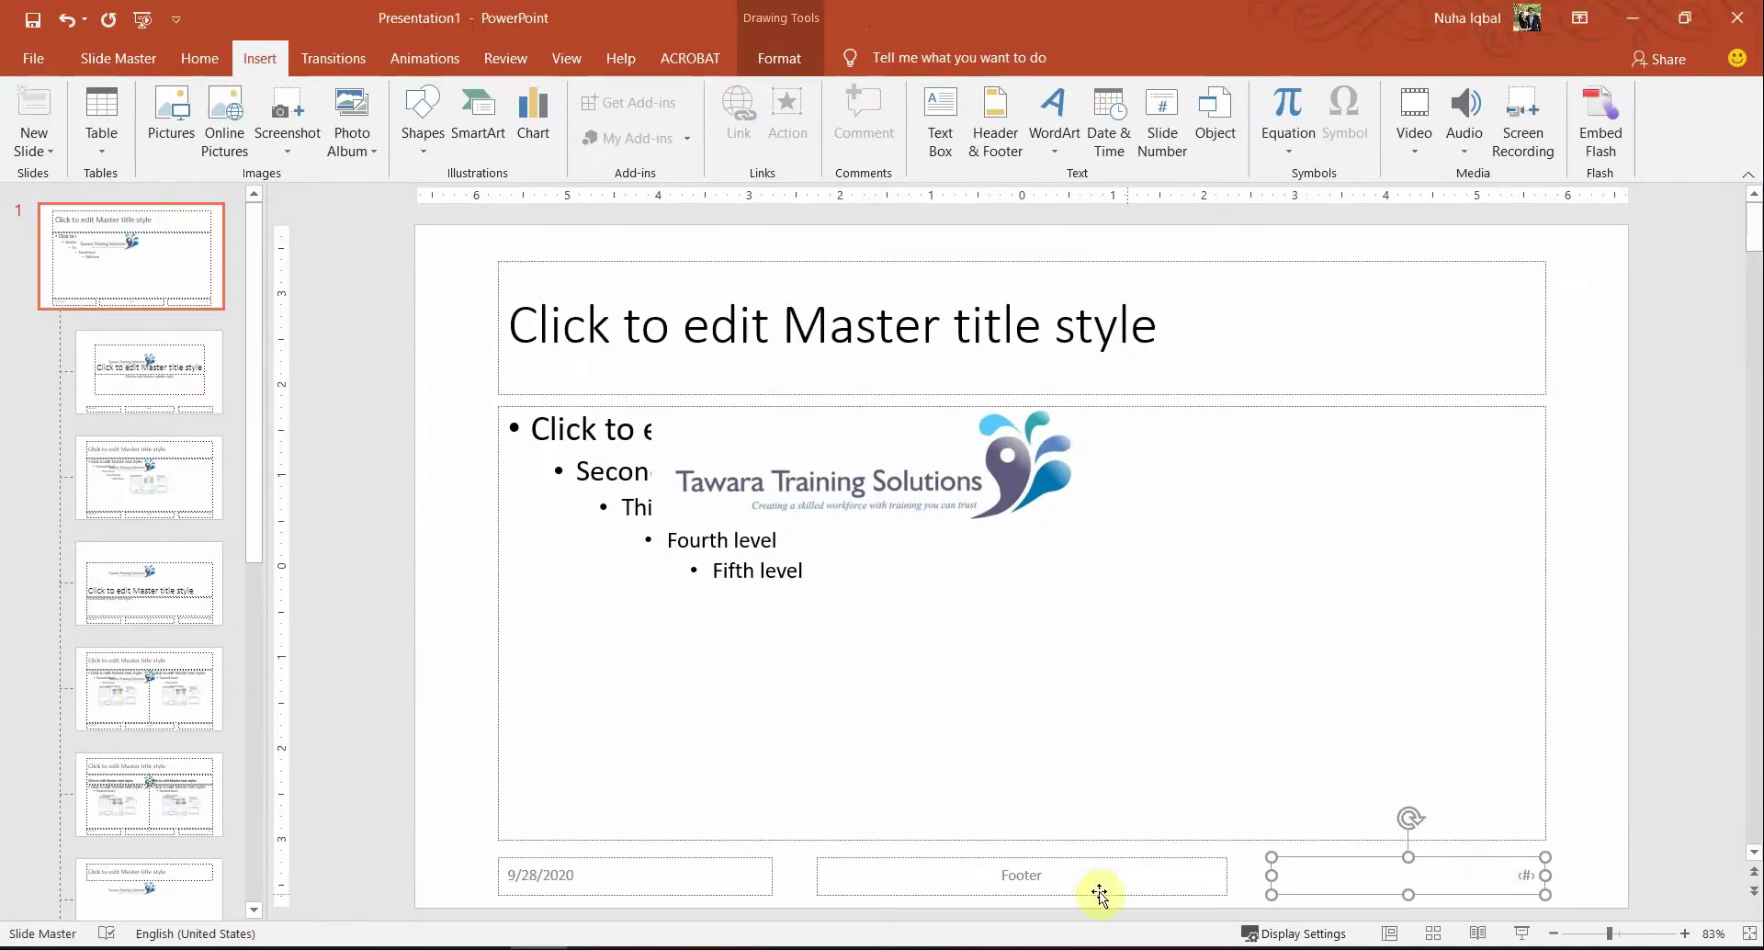
click(1048, 873)
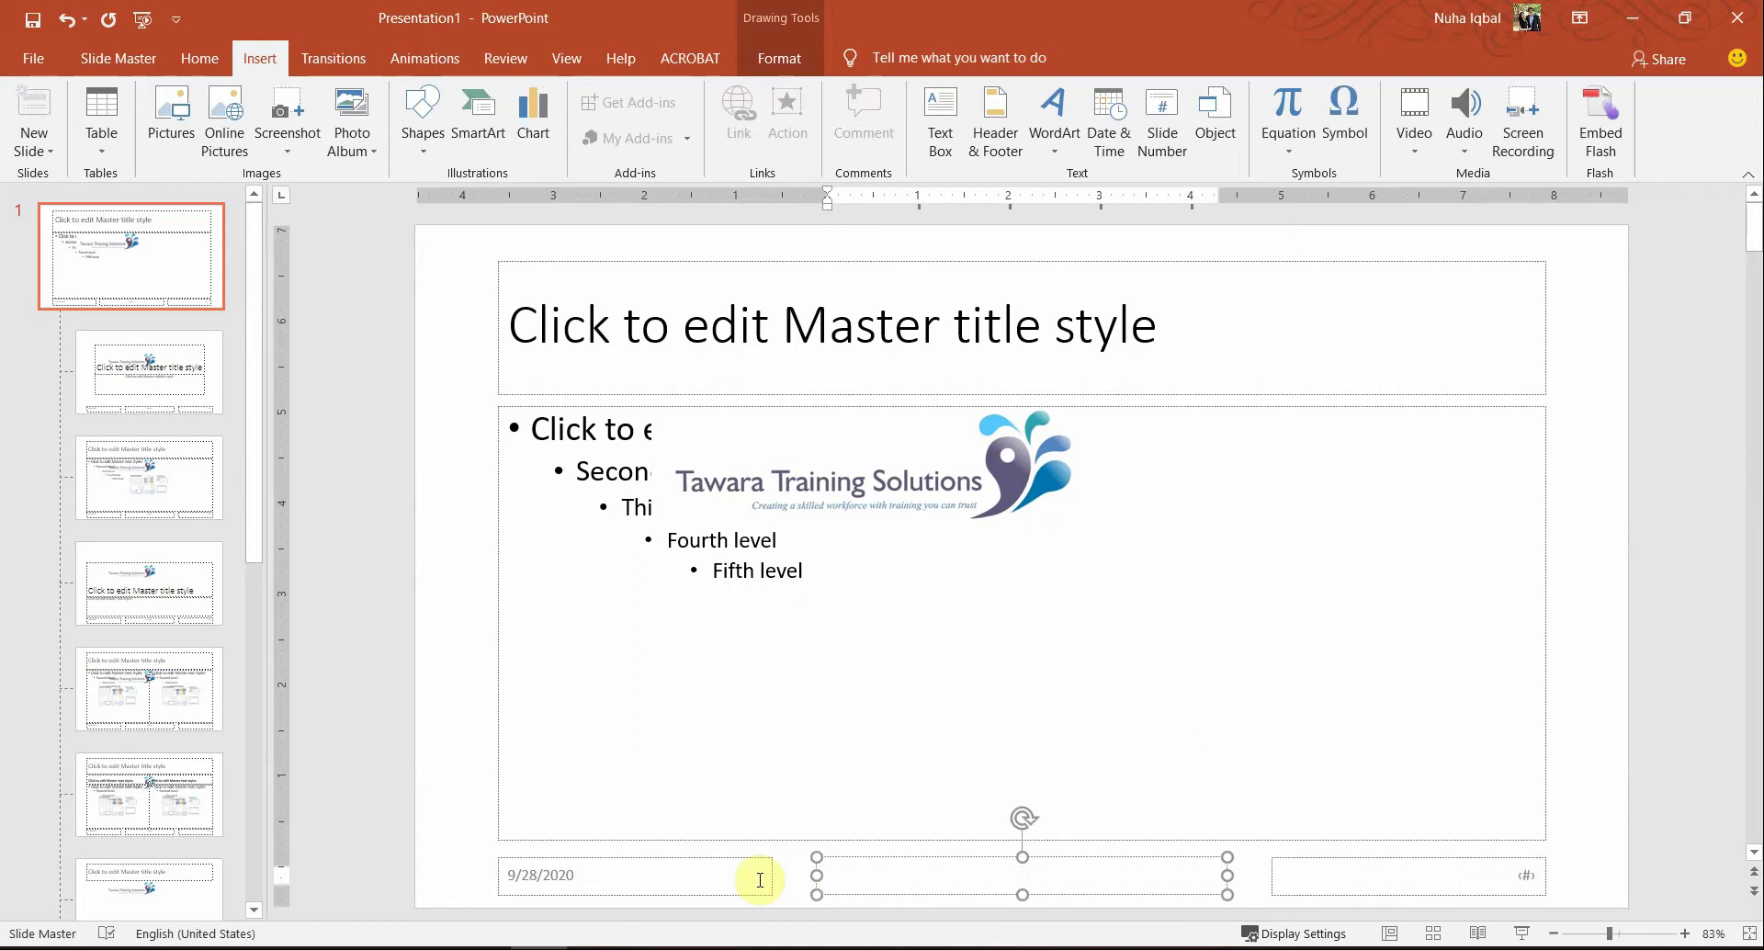
click(553, 887)
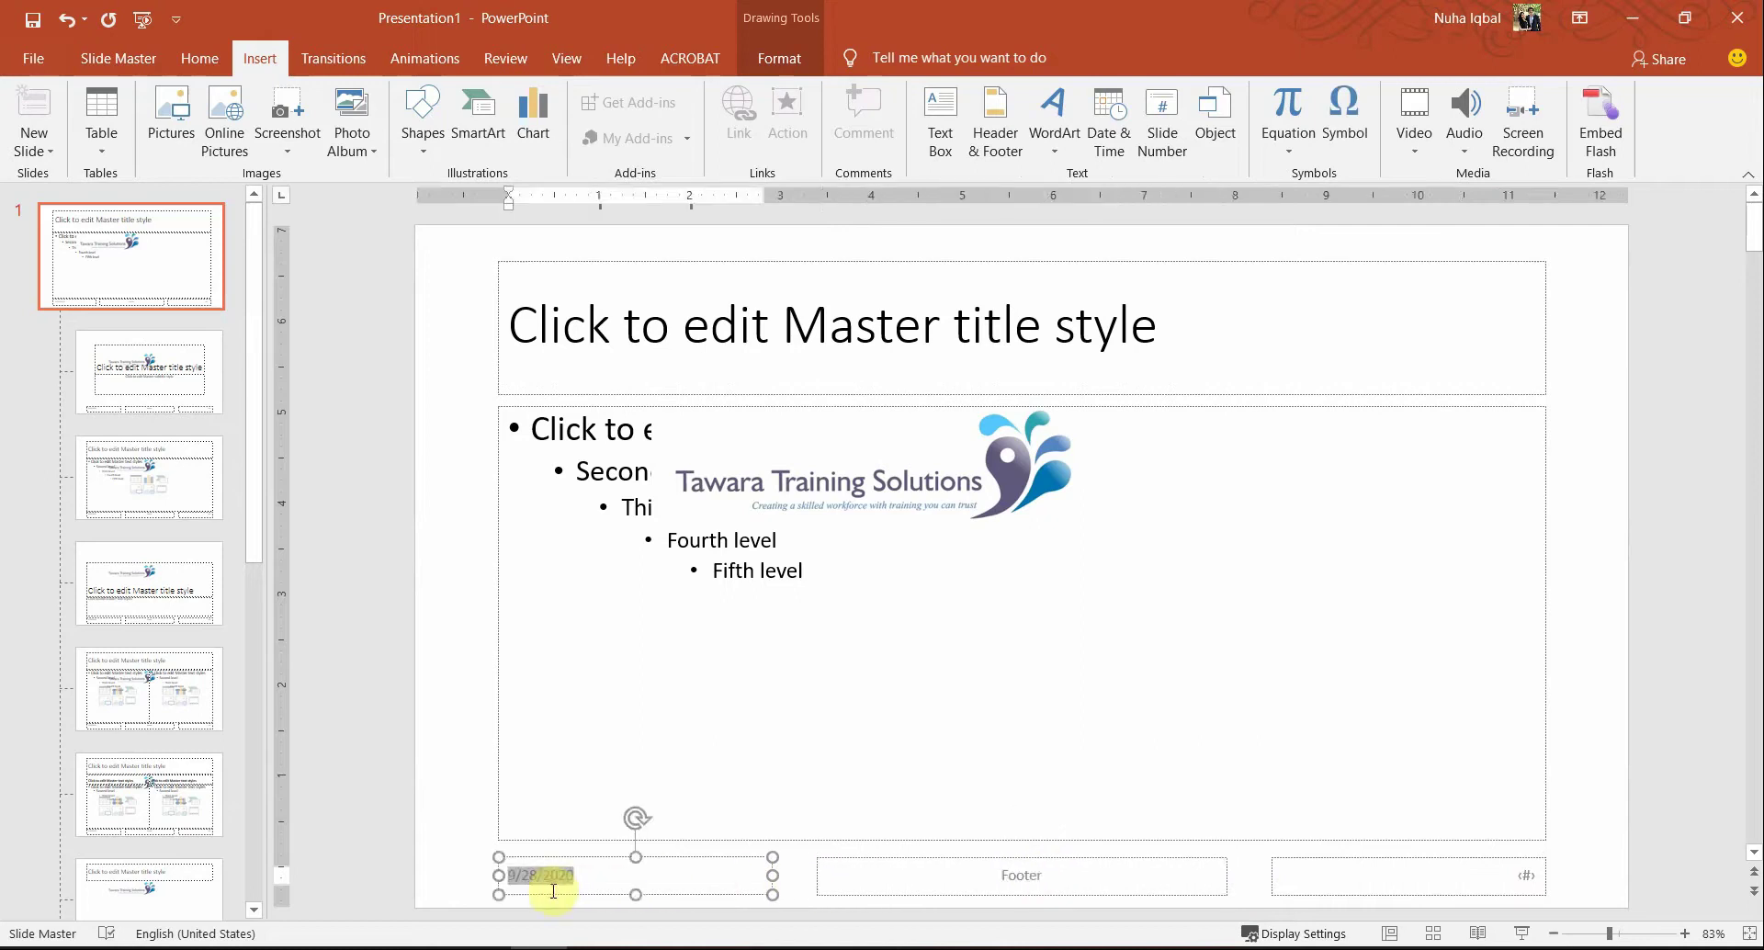
Drag the logo to the master's top-right corner and close Master View
drag(947, 486, 1494, 318)
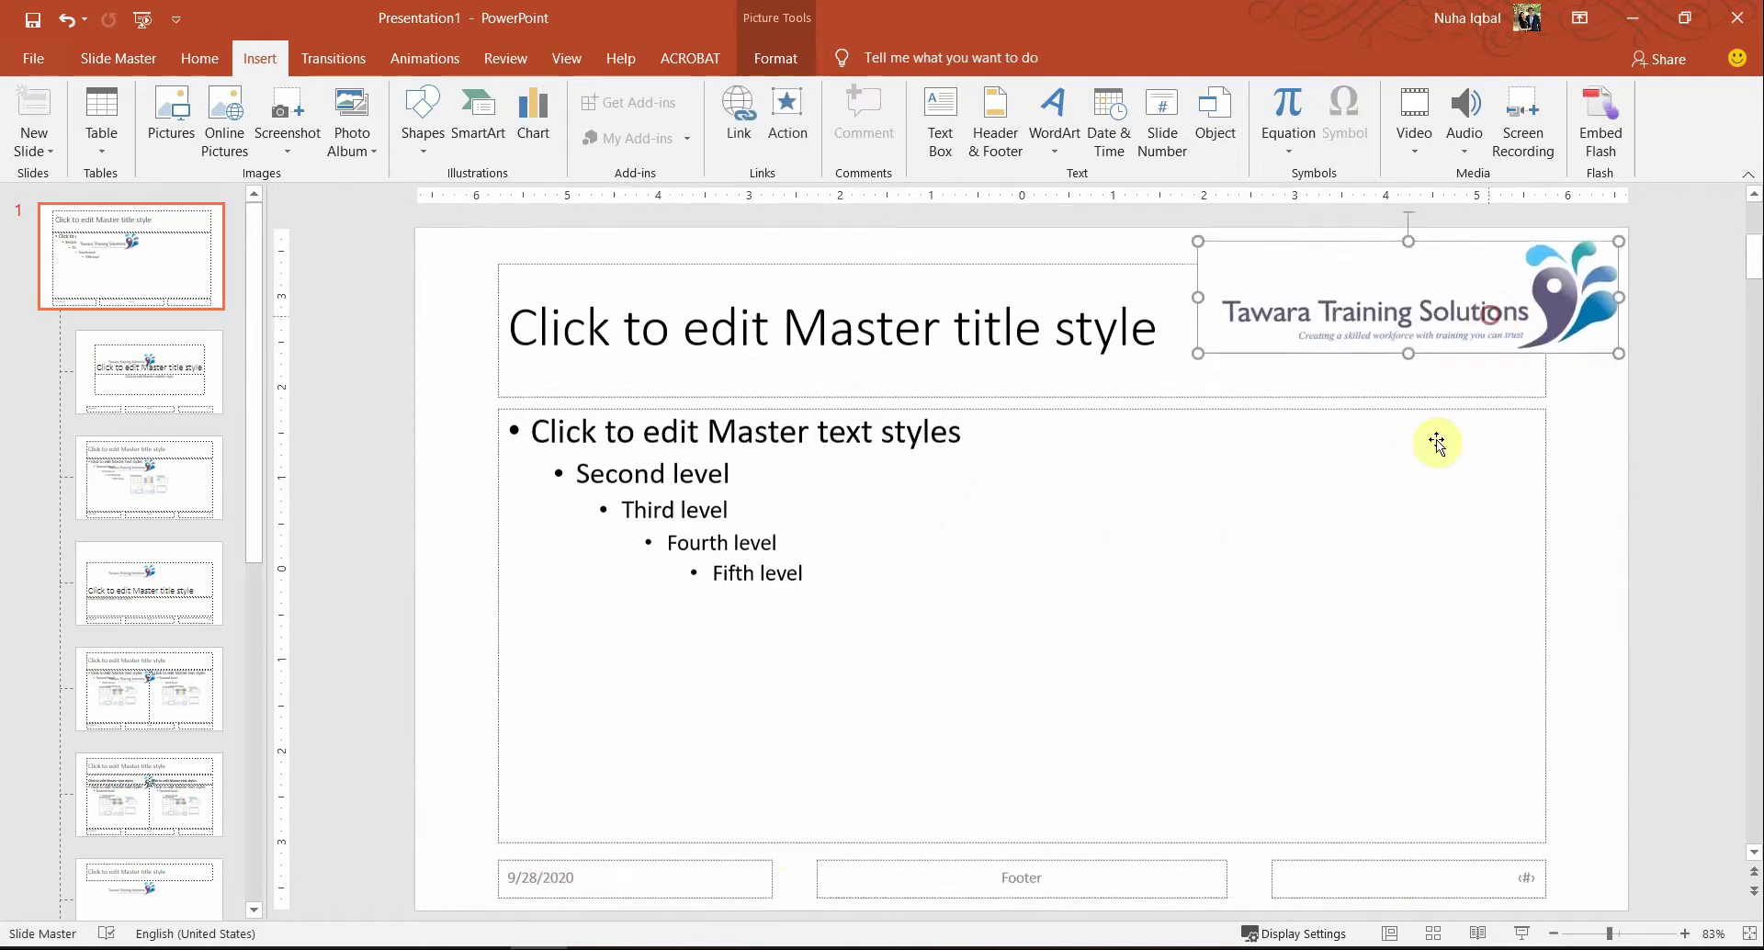
click(1299, 889)
click(1114, 886)
click(763, 873)
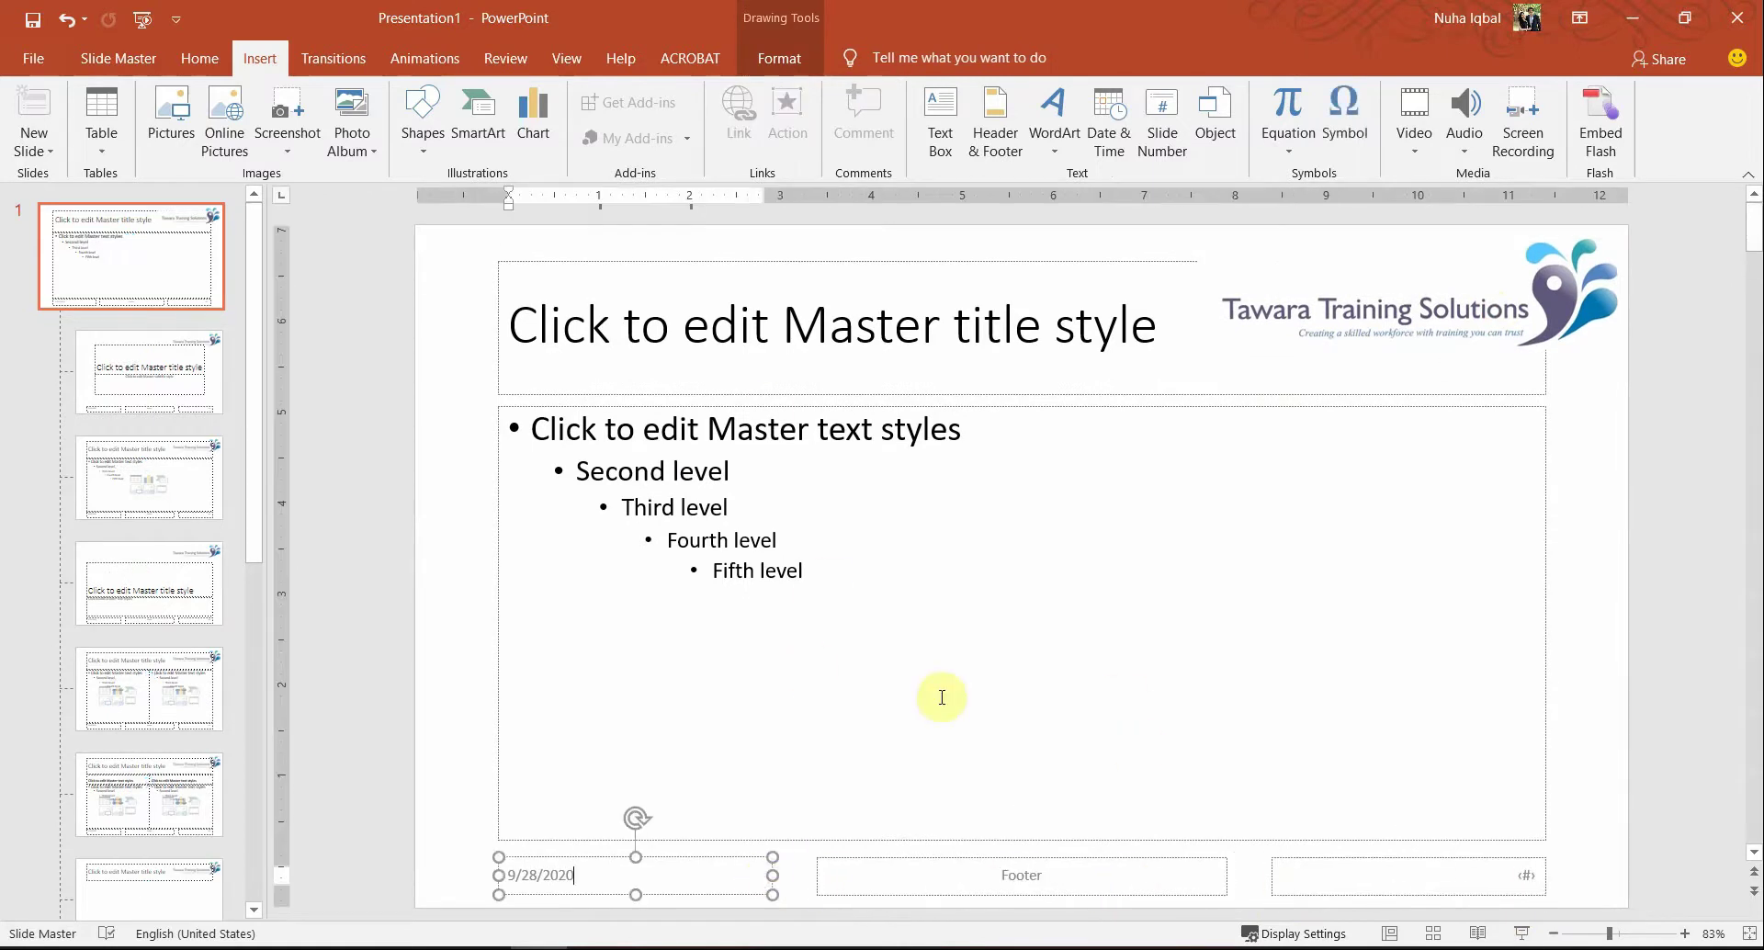
click(742, 57)
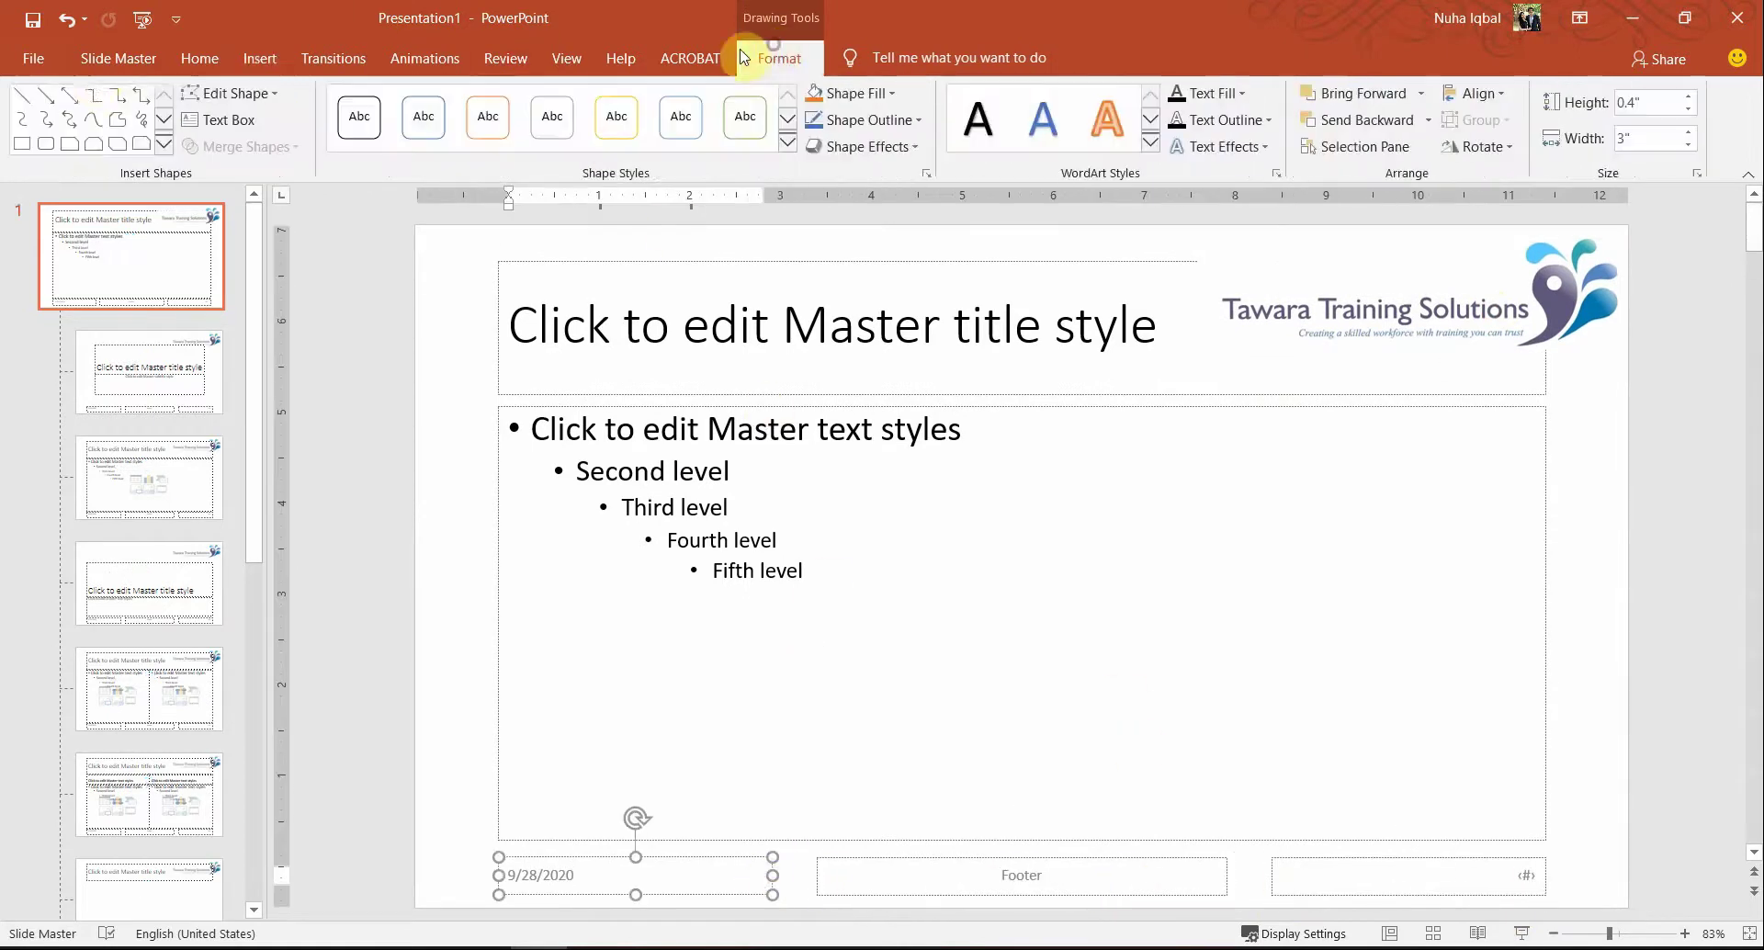
click(117, 58)
click(941, 103)
Check the logo on slides 2 and 3
click(149, 383)
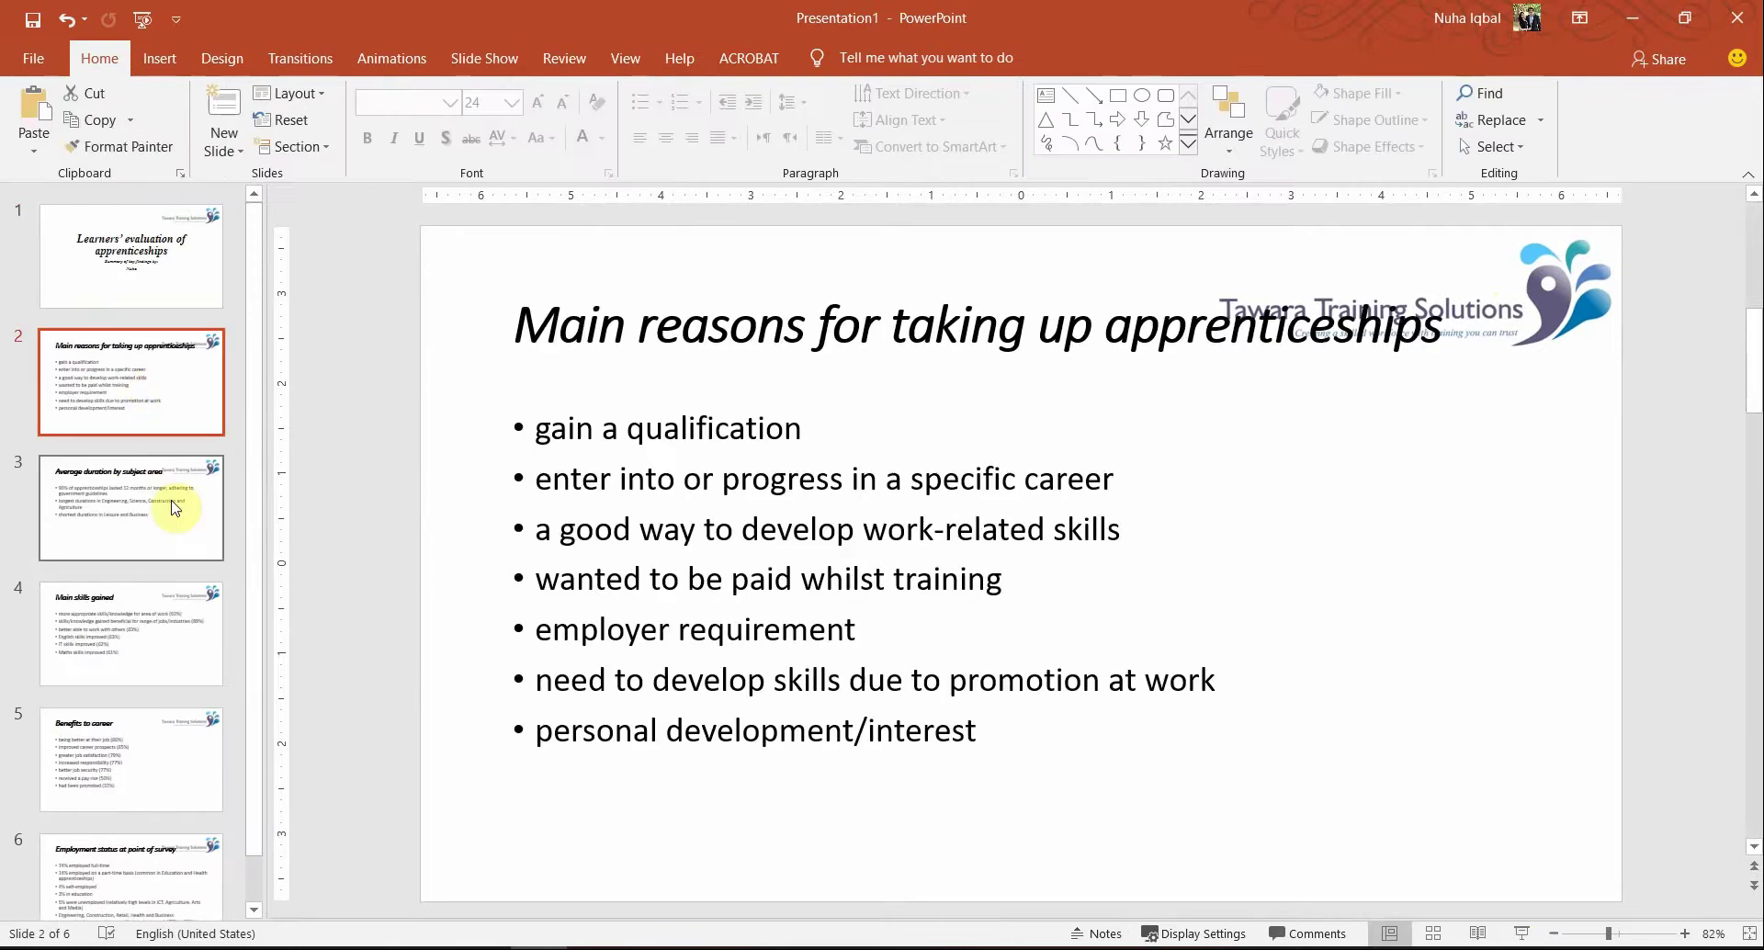
click(177, 500)
click(218, 375)
click(204, 539)
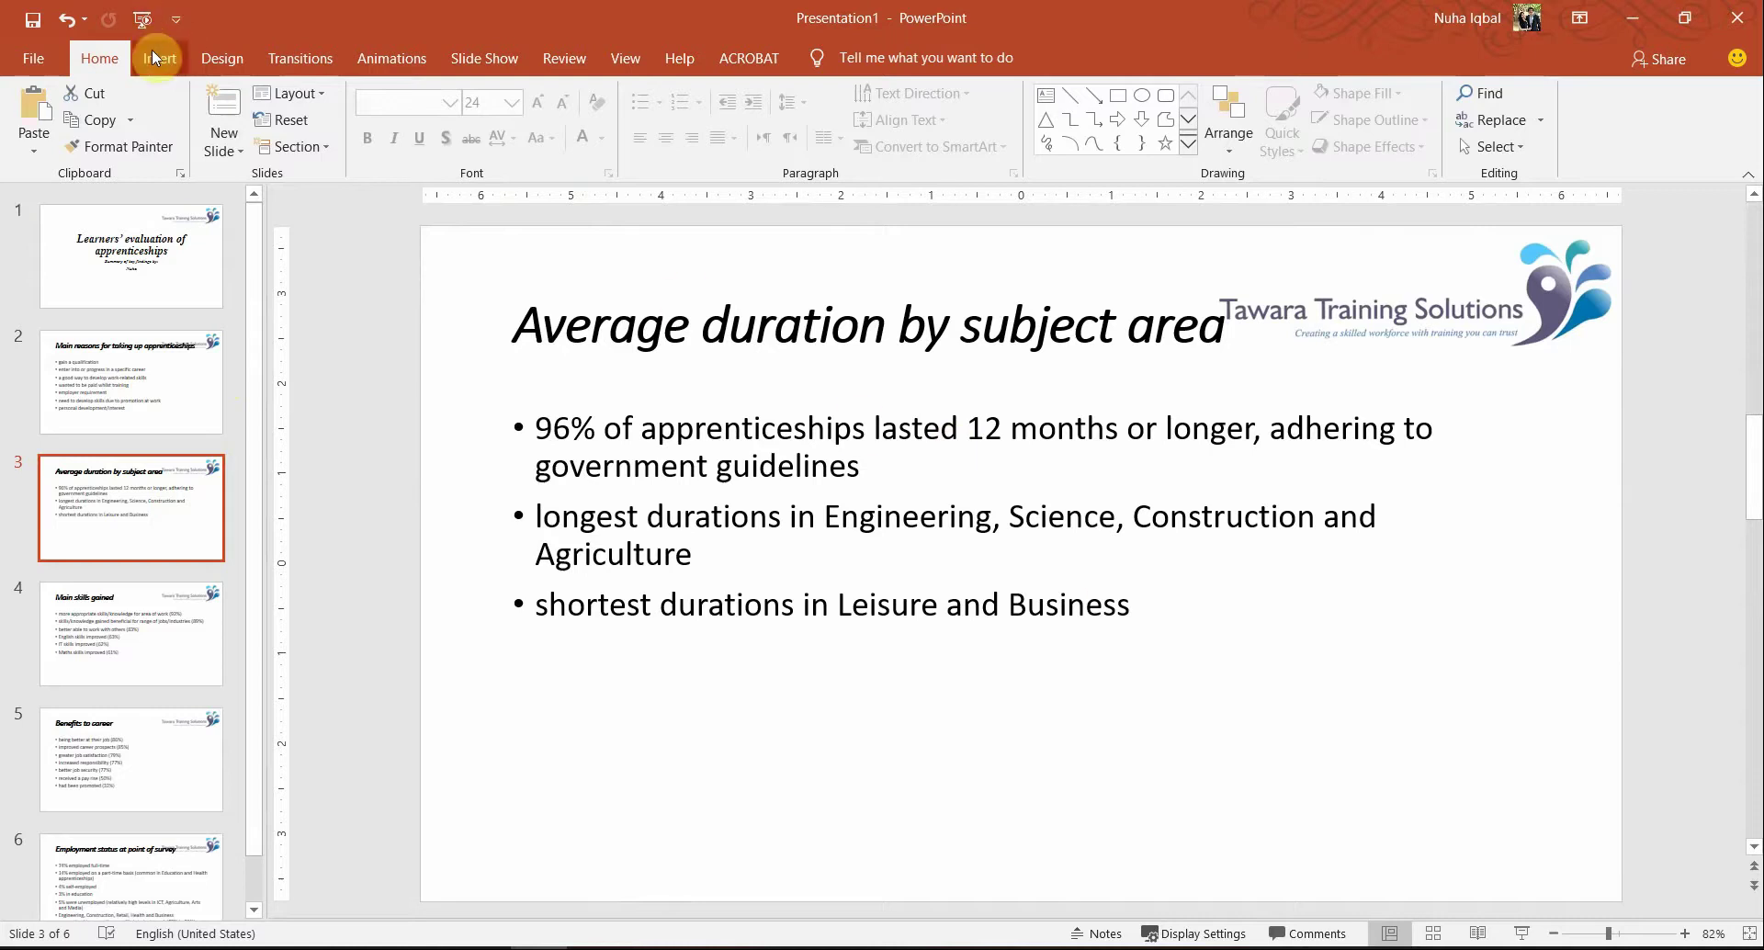
Reopen Slide Master view and select the main master slide
click(614, 50)
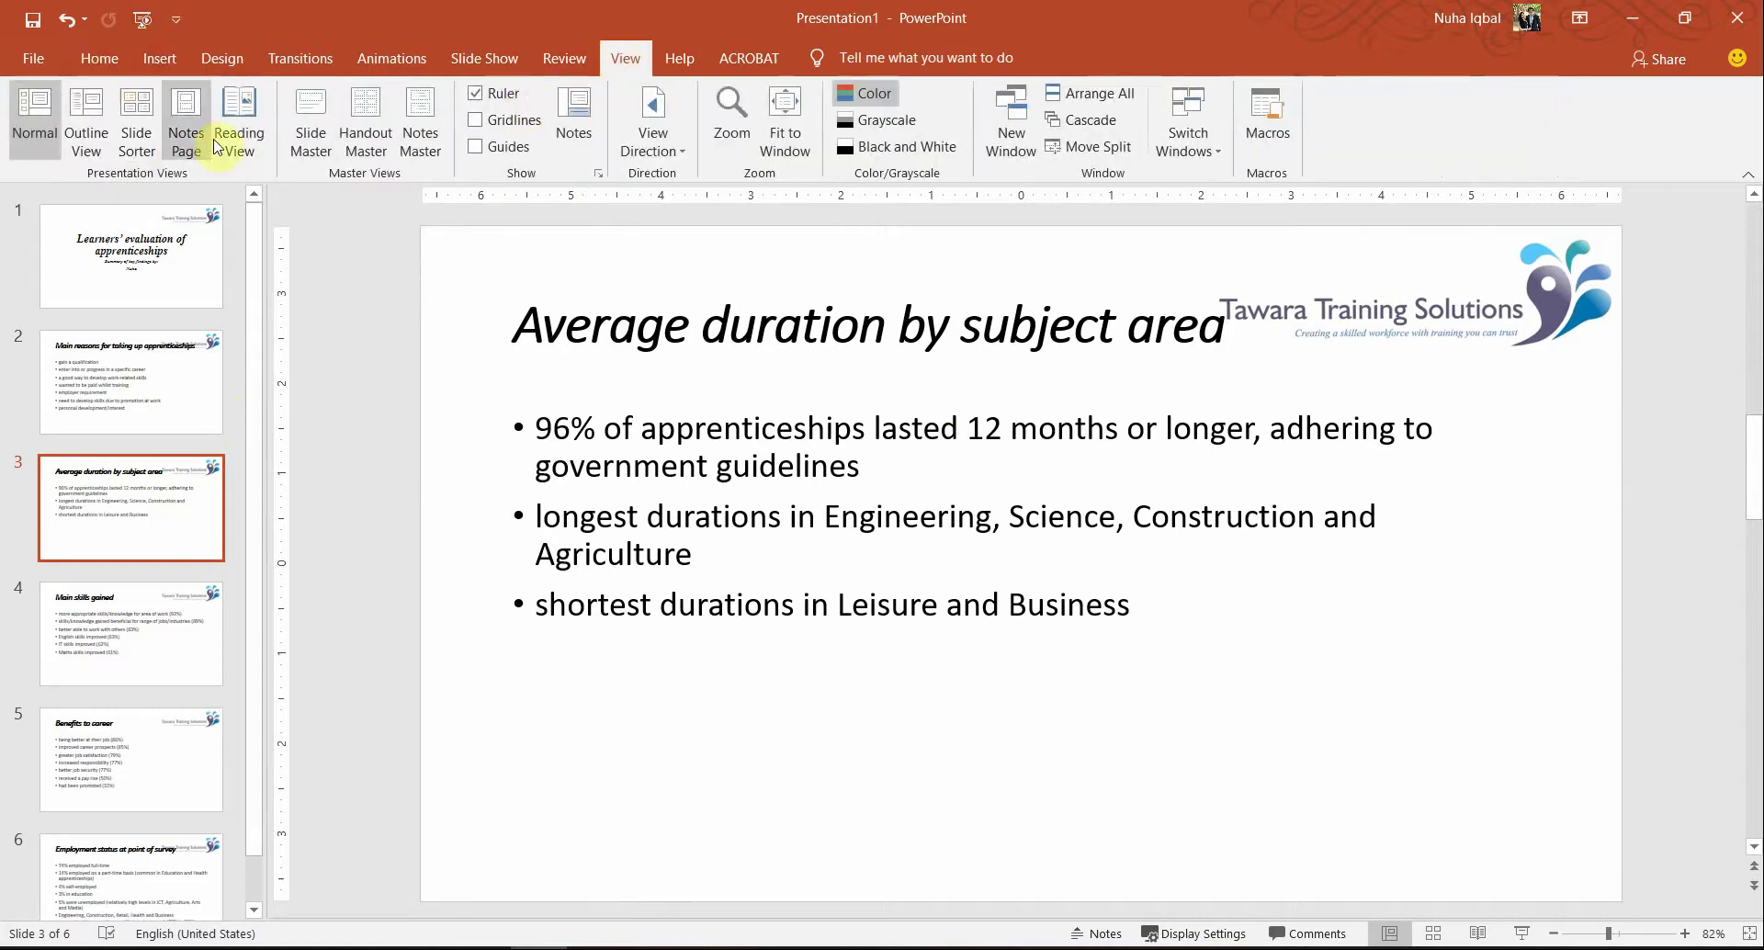
click(303, 120)
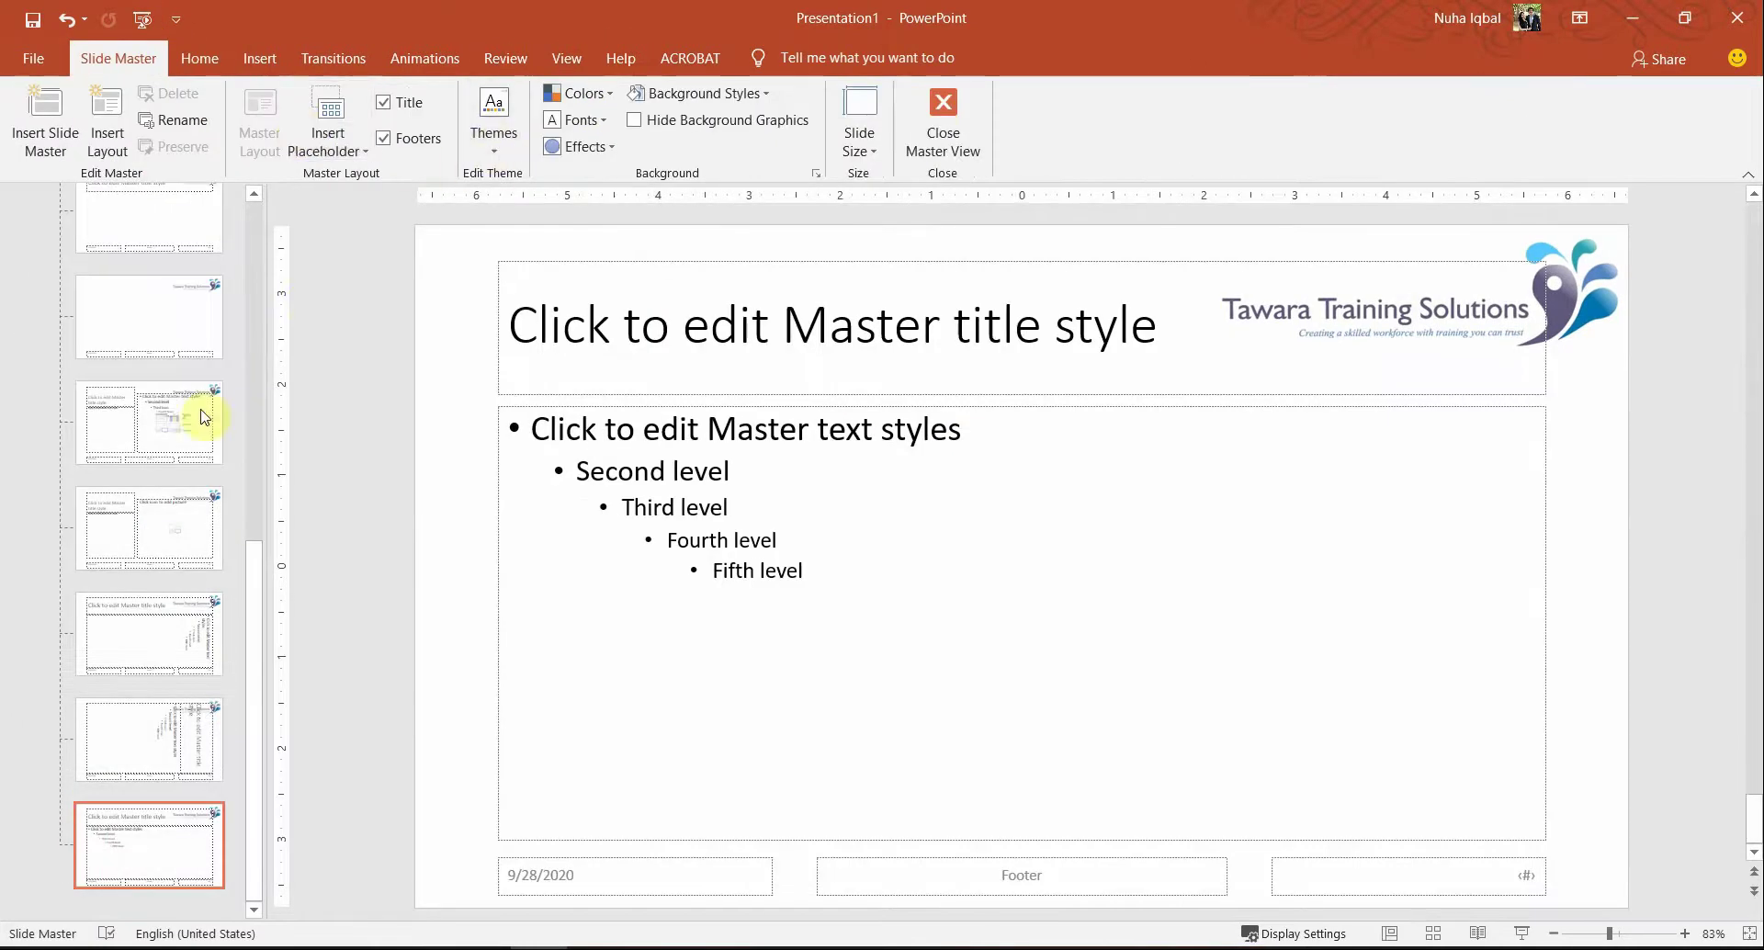
scroll(184, 426, up, 10)
click(176, 268)
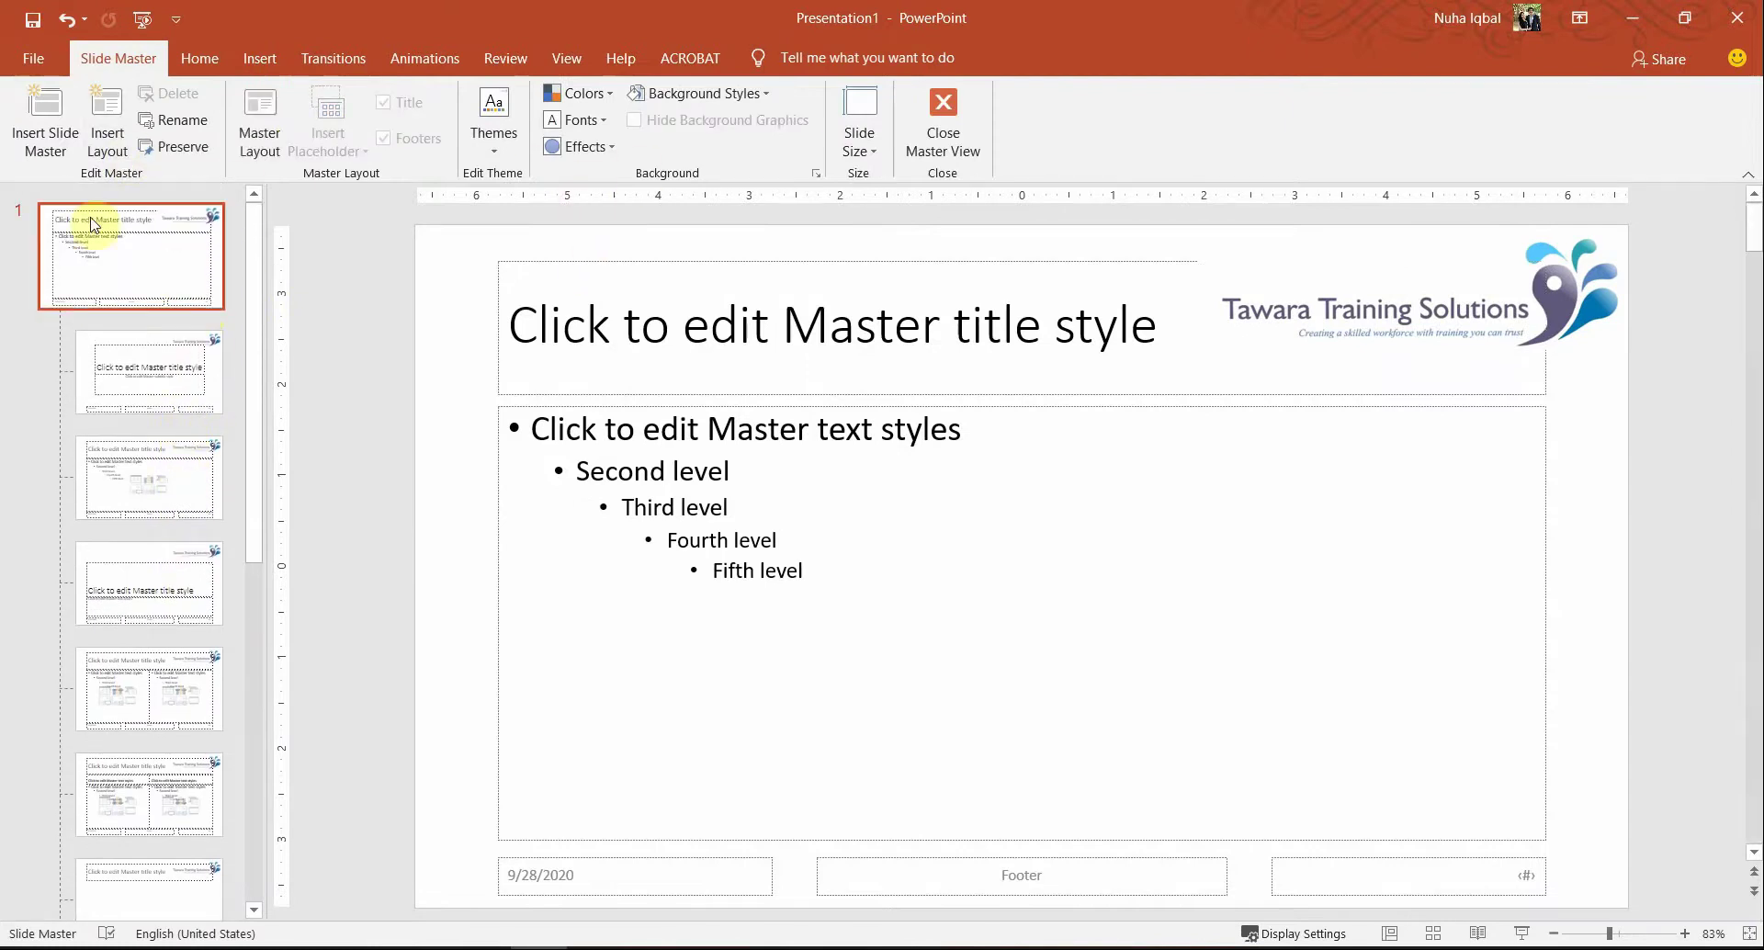
click(572, 65)
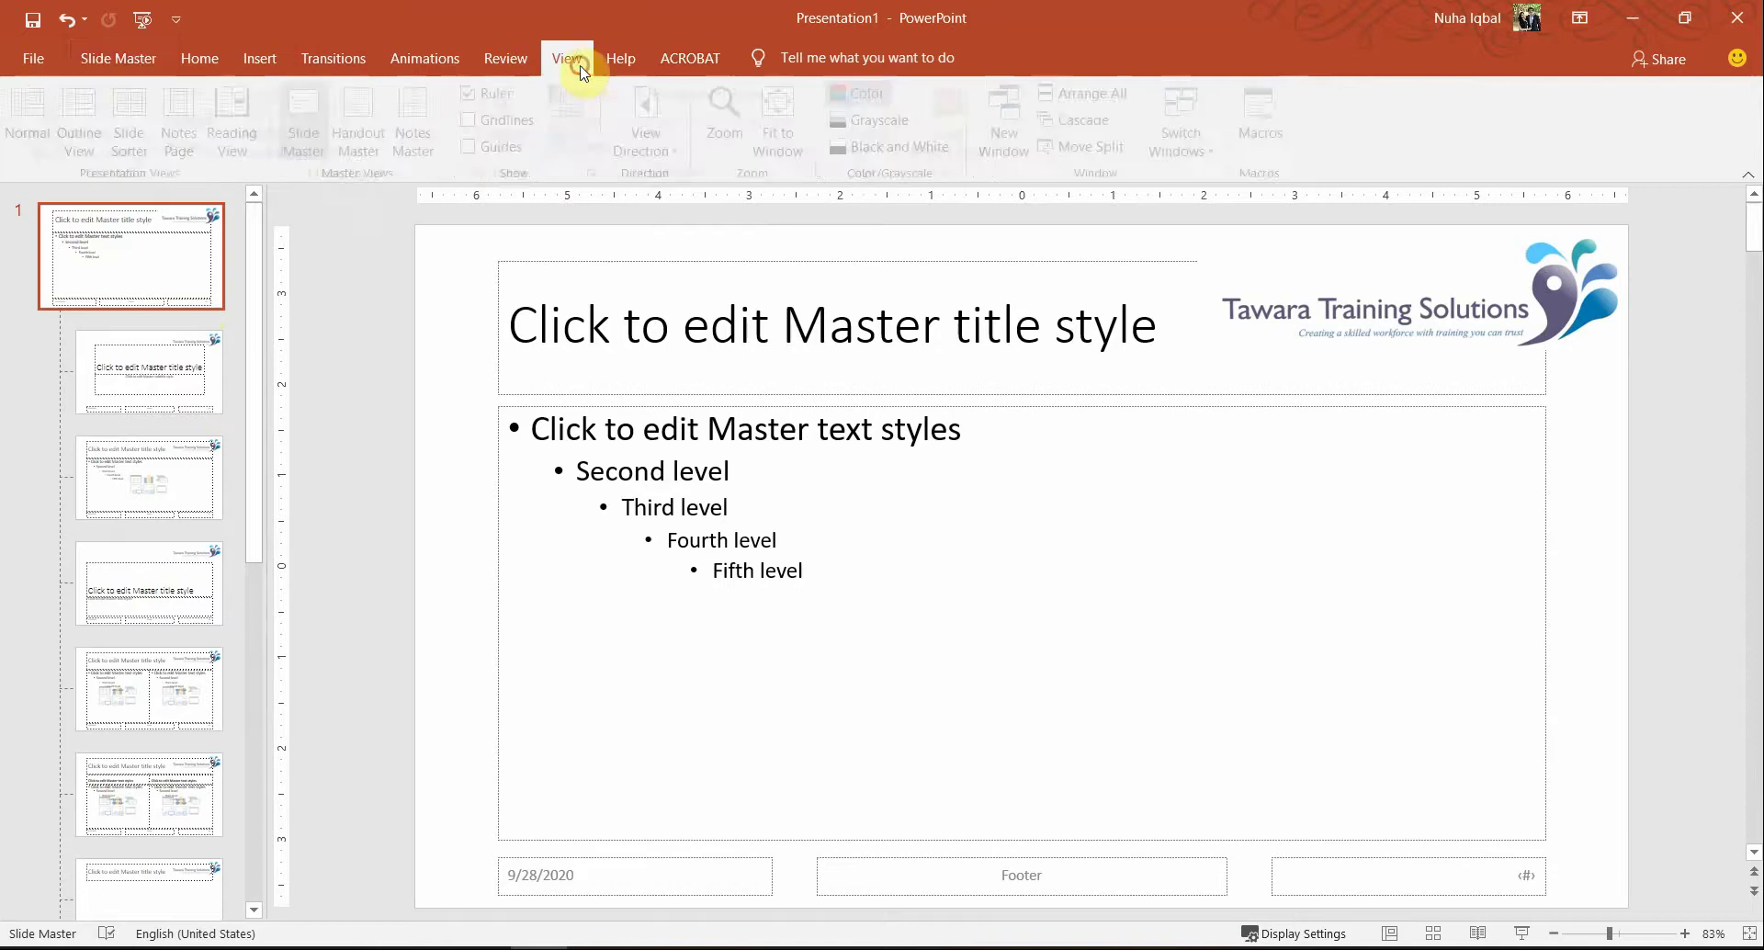
Apply slide numbers to all slides, then move the logo top left and number box top right
click(159, 66)
click(258, 60)
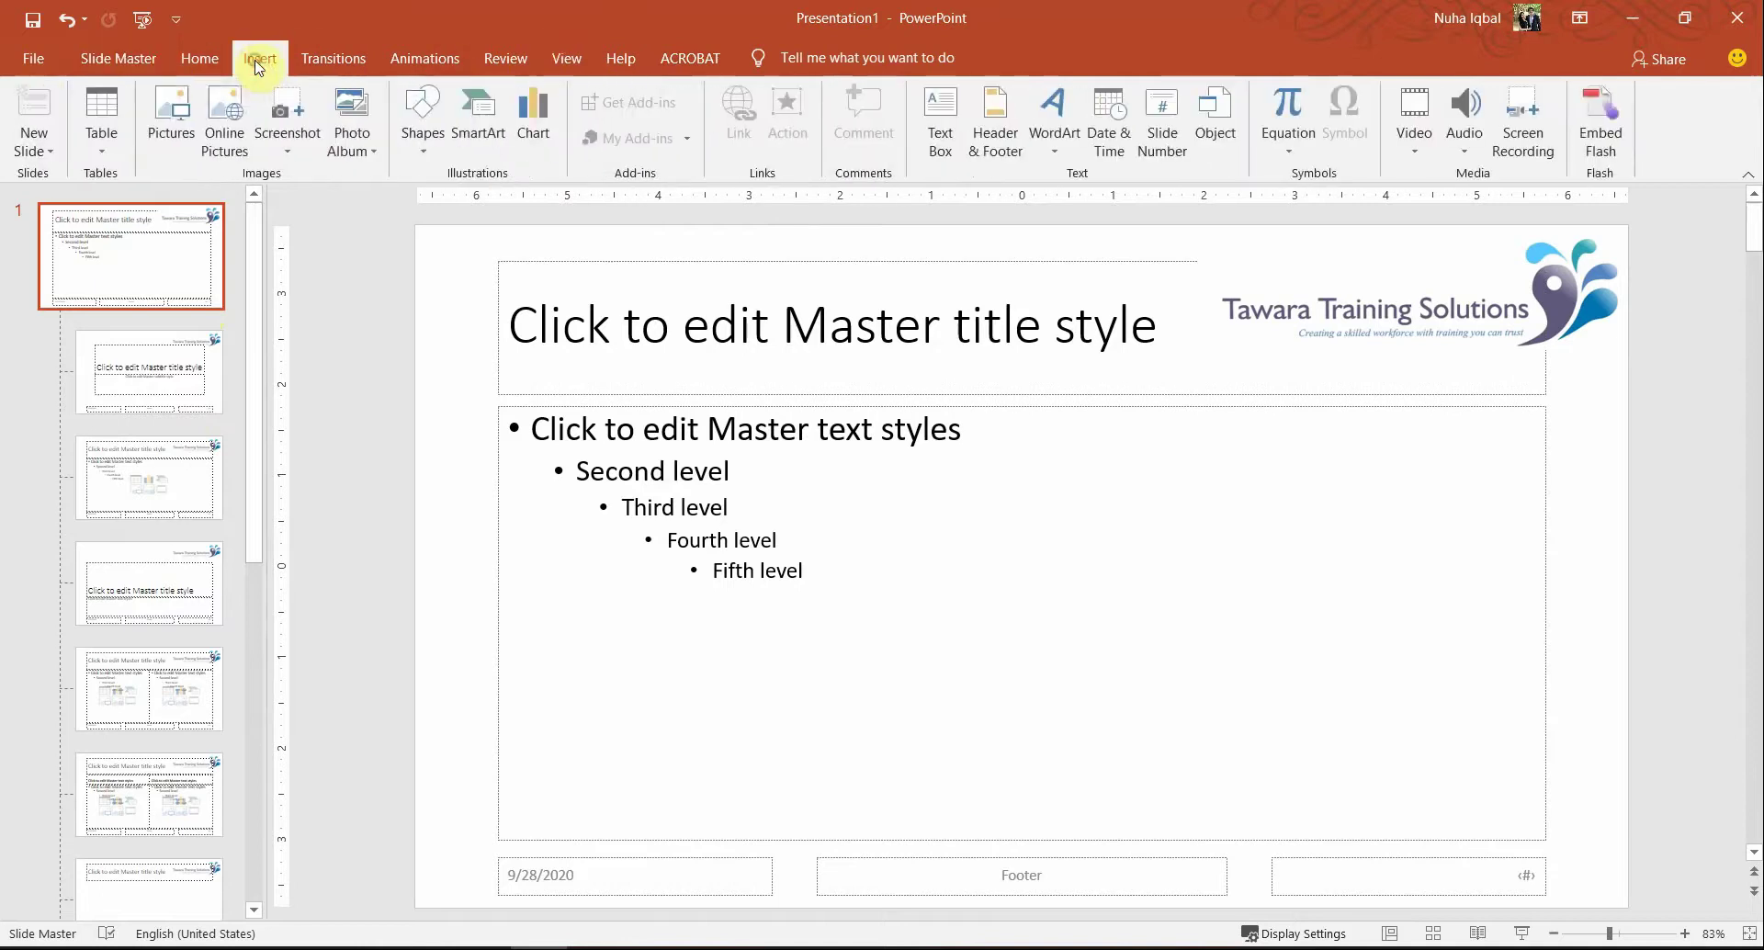
click(996, 129)
drag(946, 264, 1057, 274)
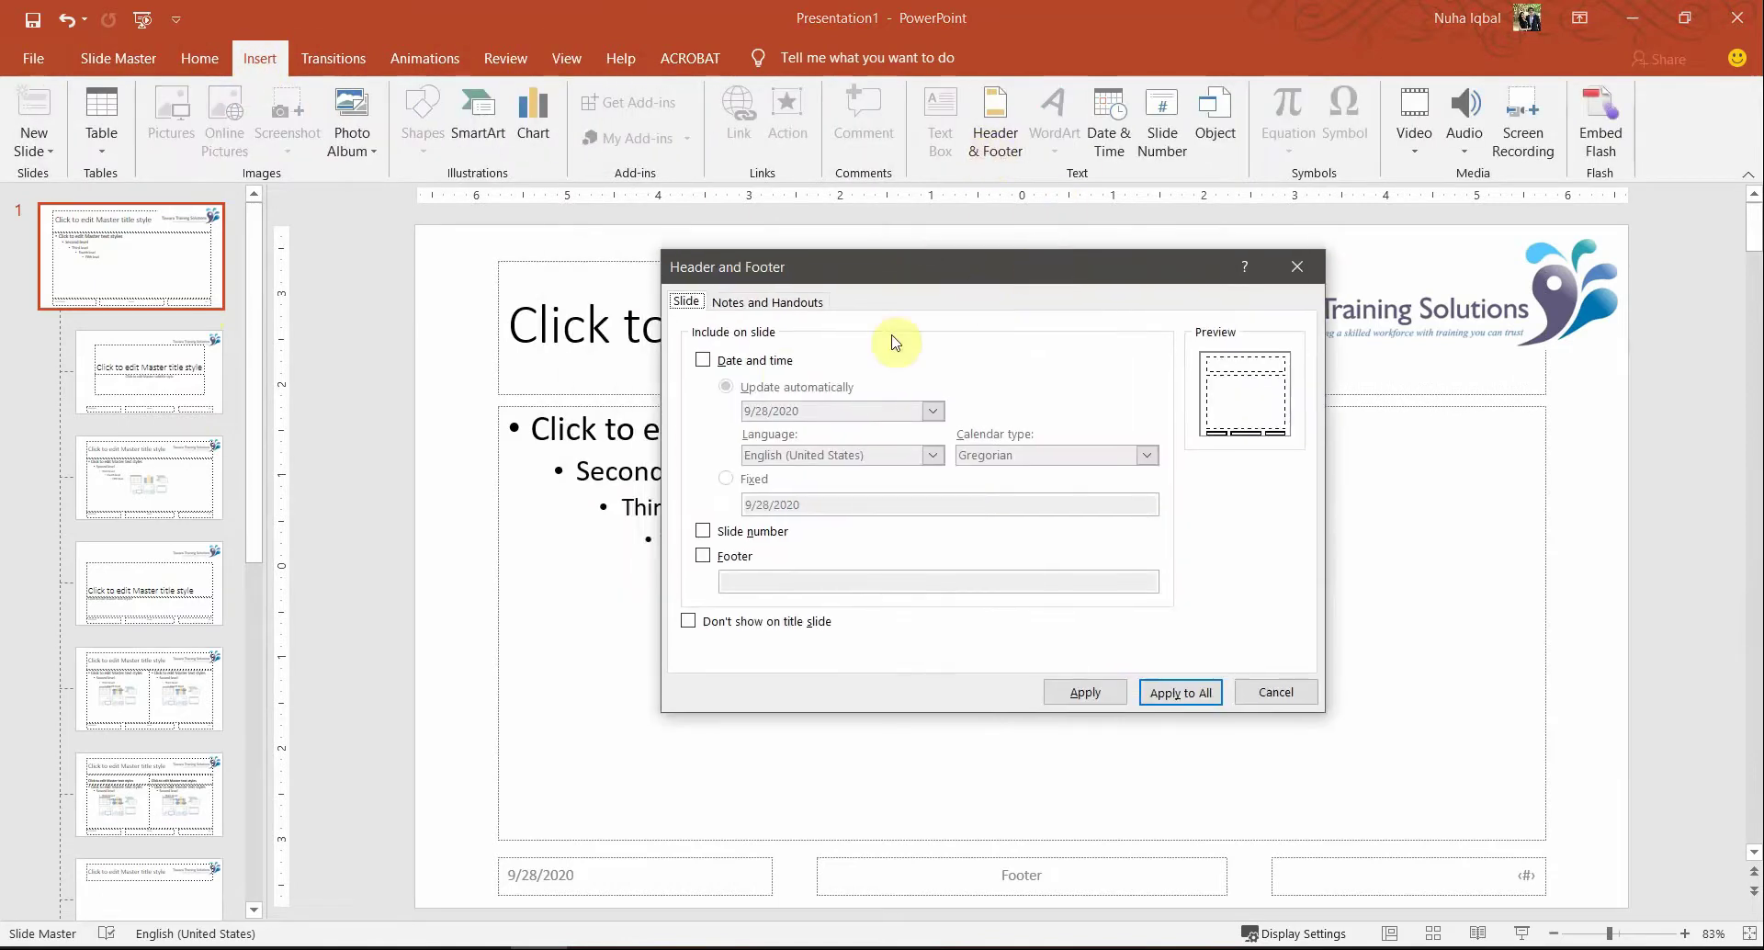
click(704, 532)
key(alt+Tab)
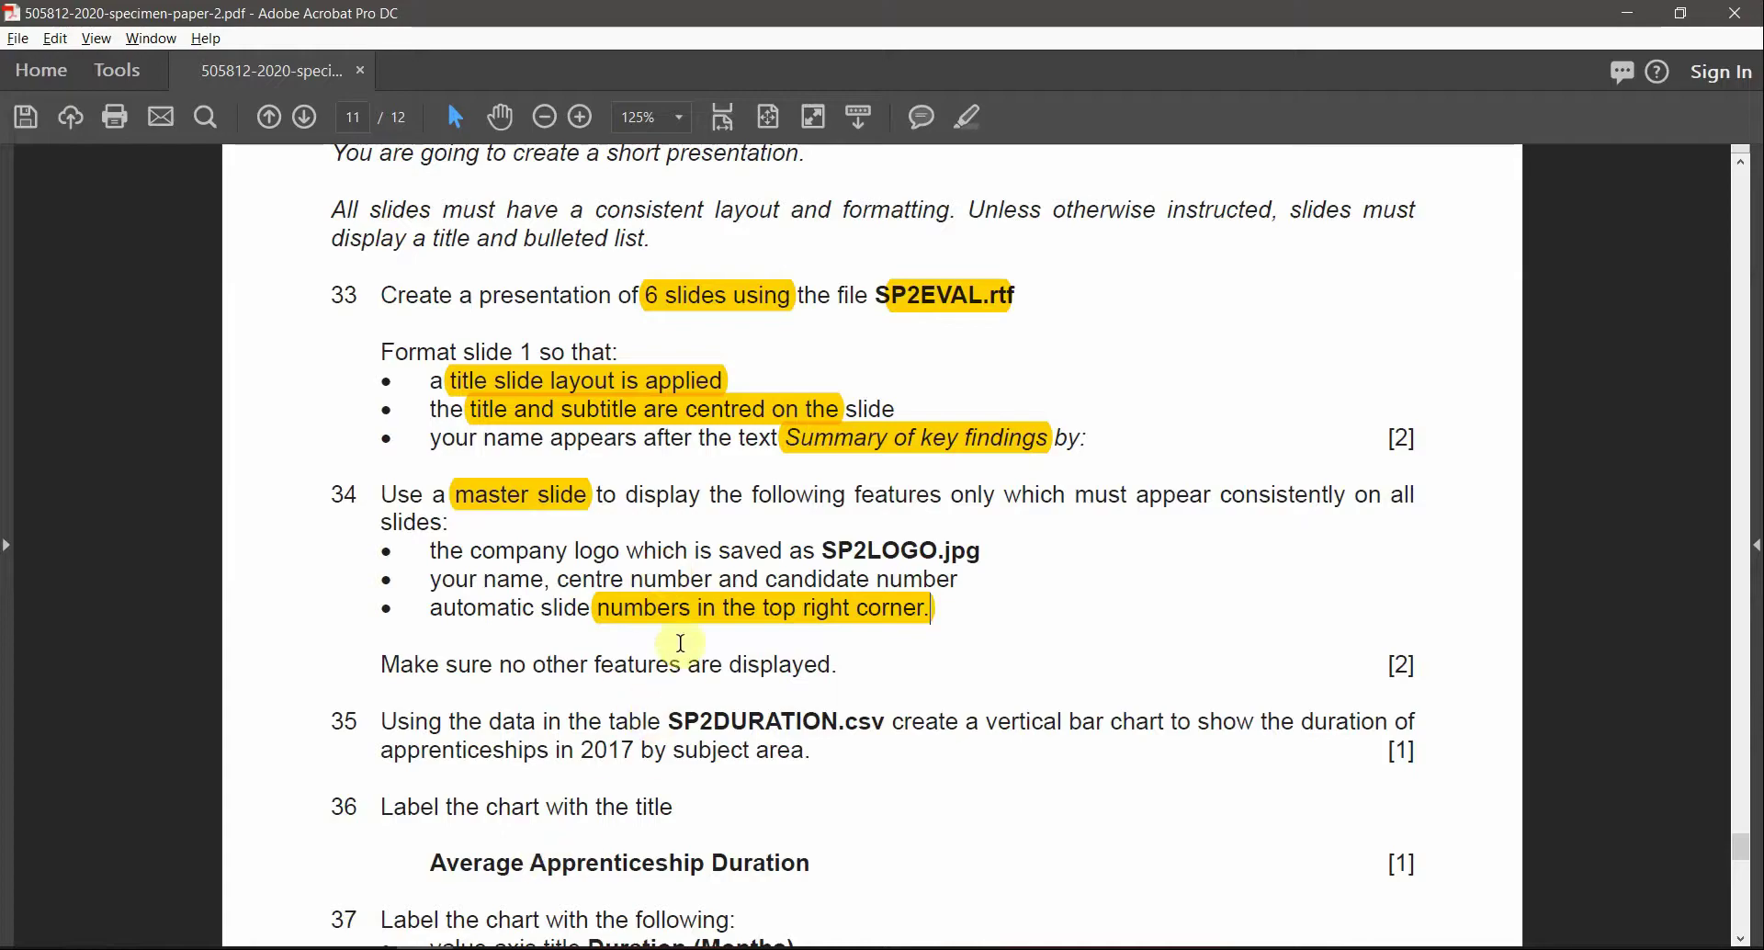
drag(432, 609, 591, 610)
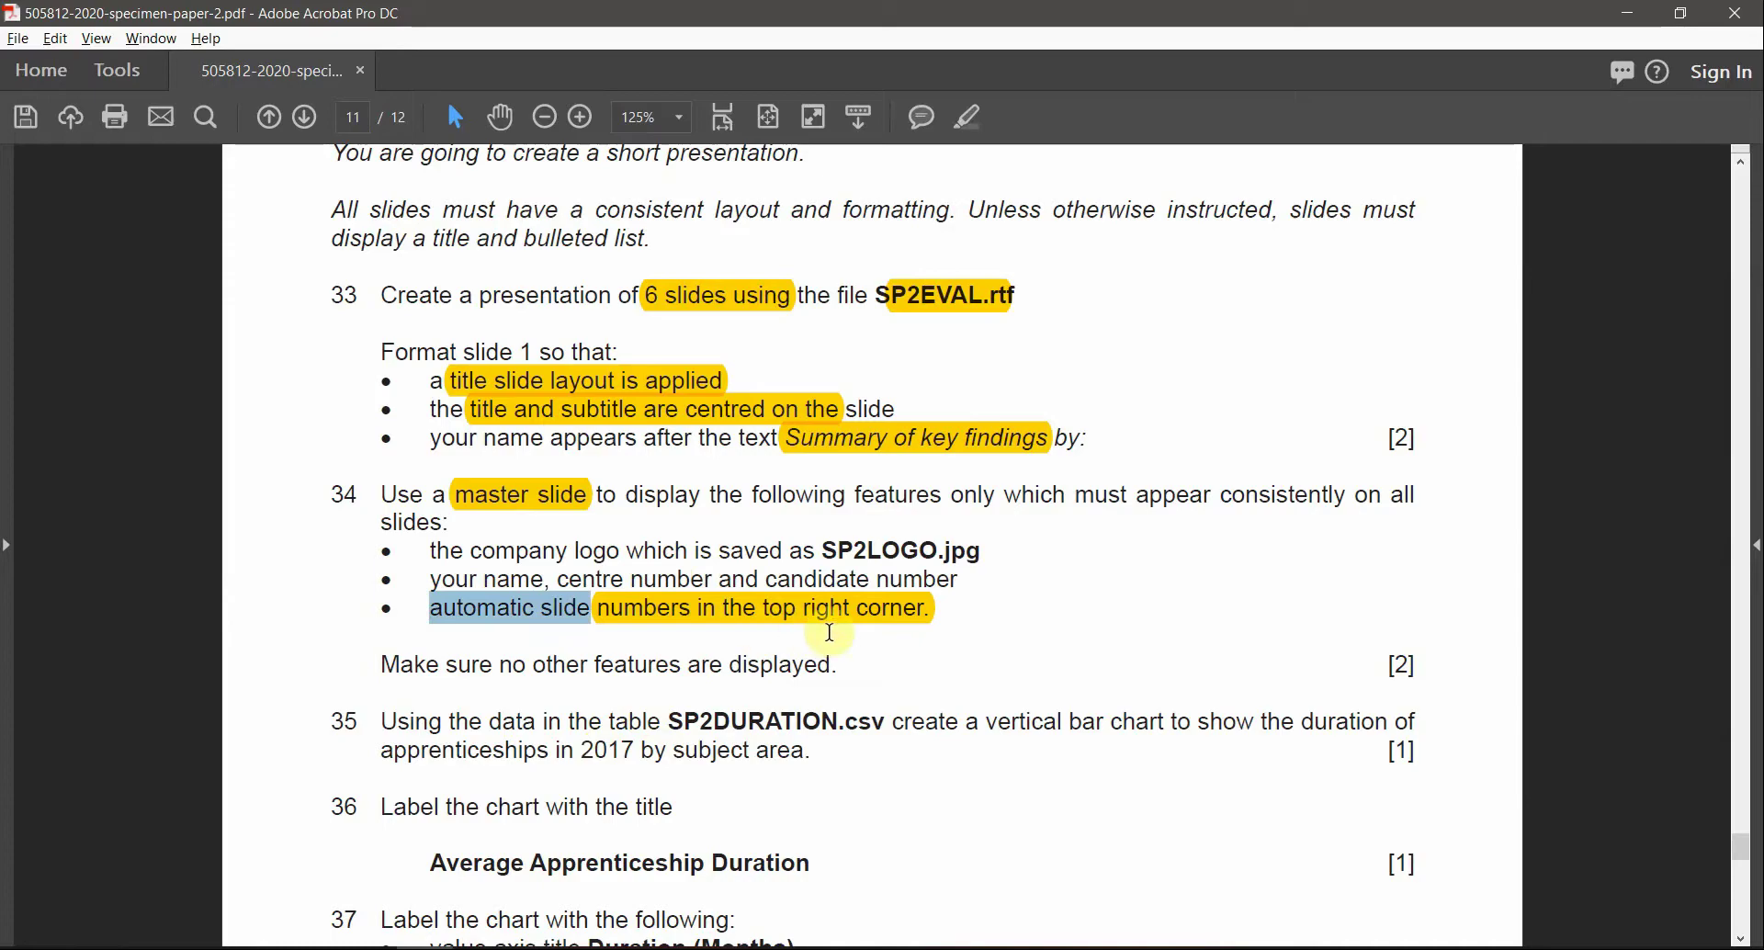
key(alt+Tab)
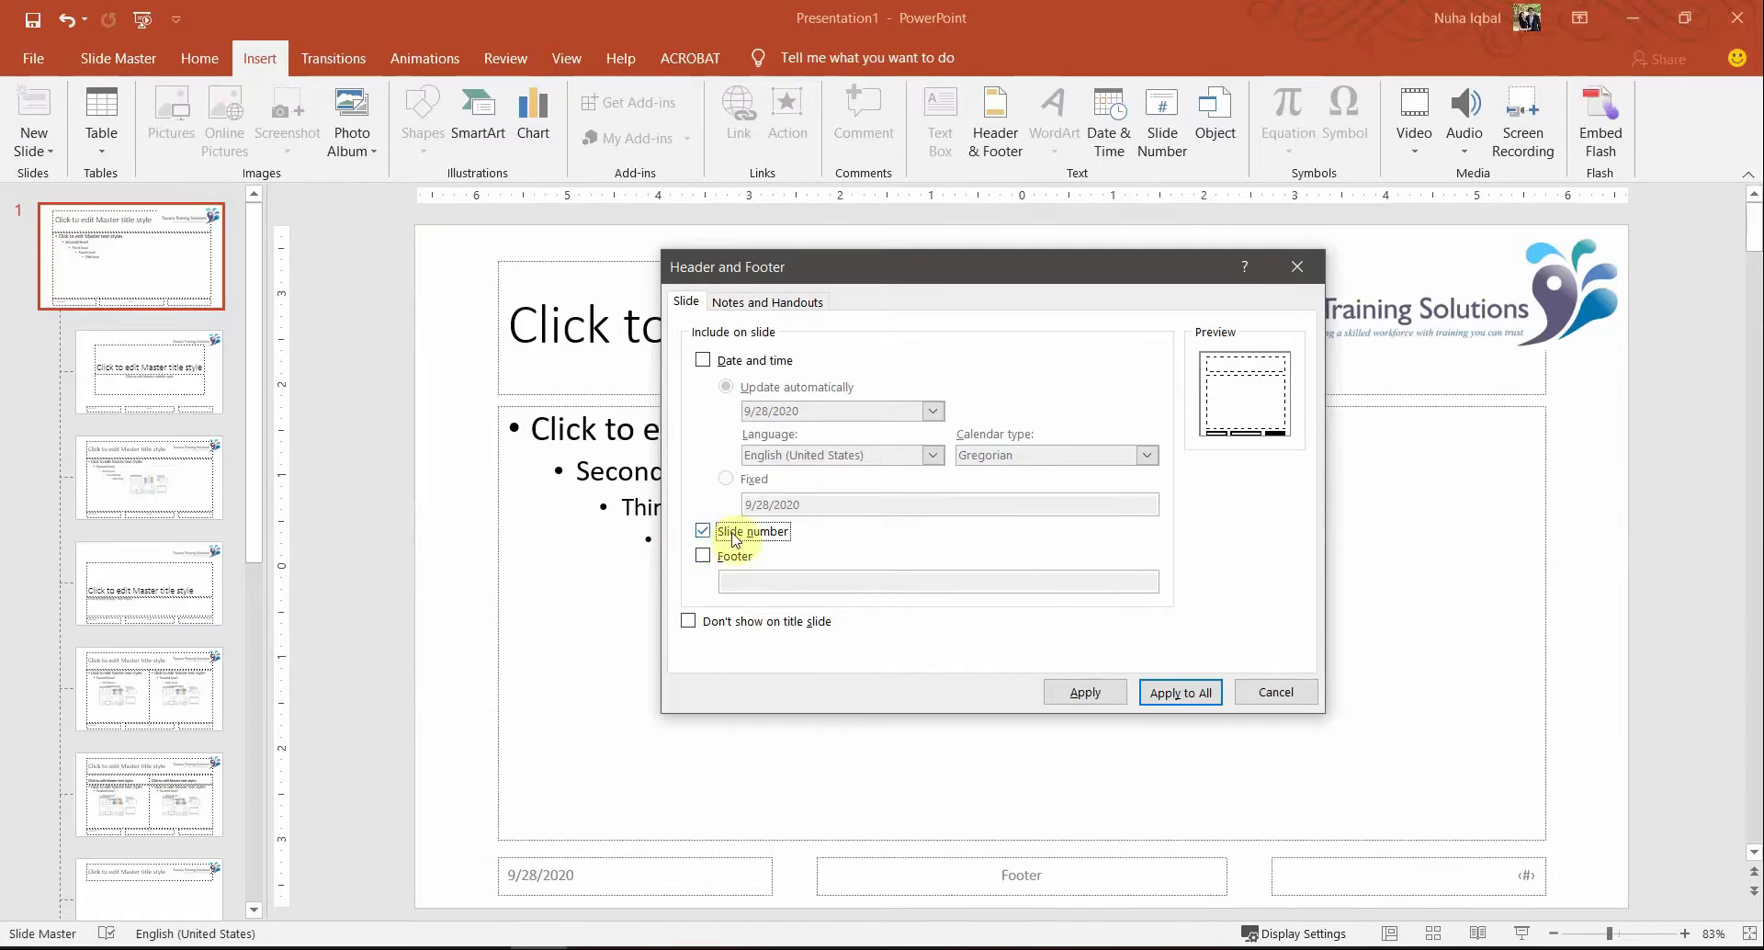
click(1181, 693)
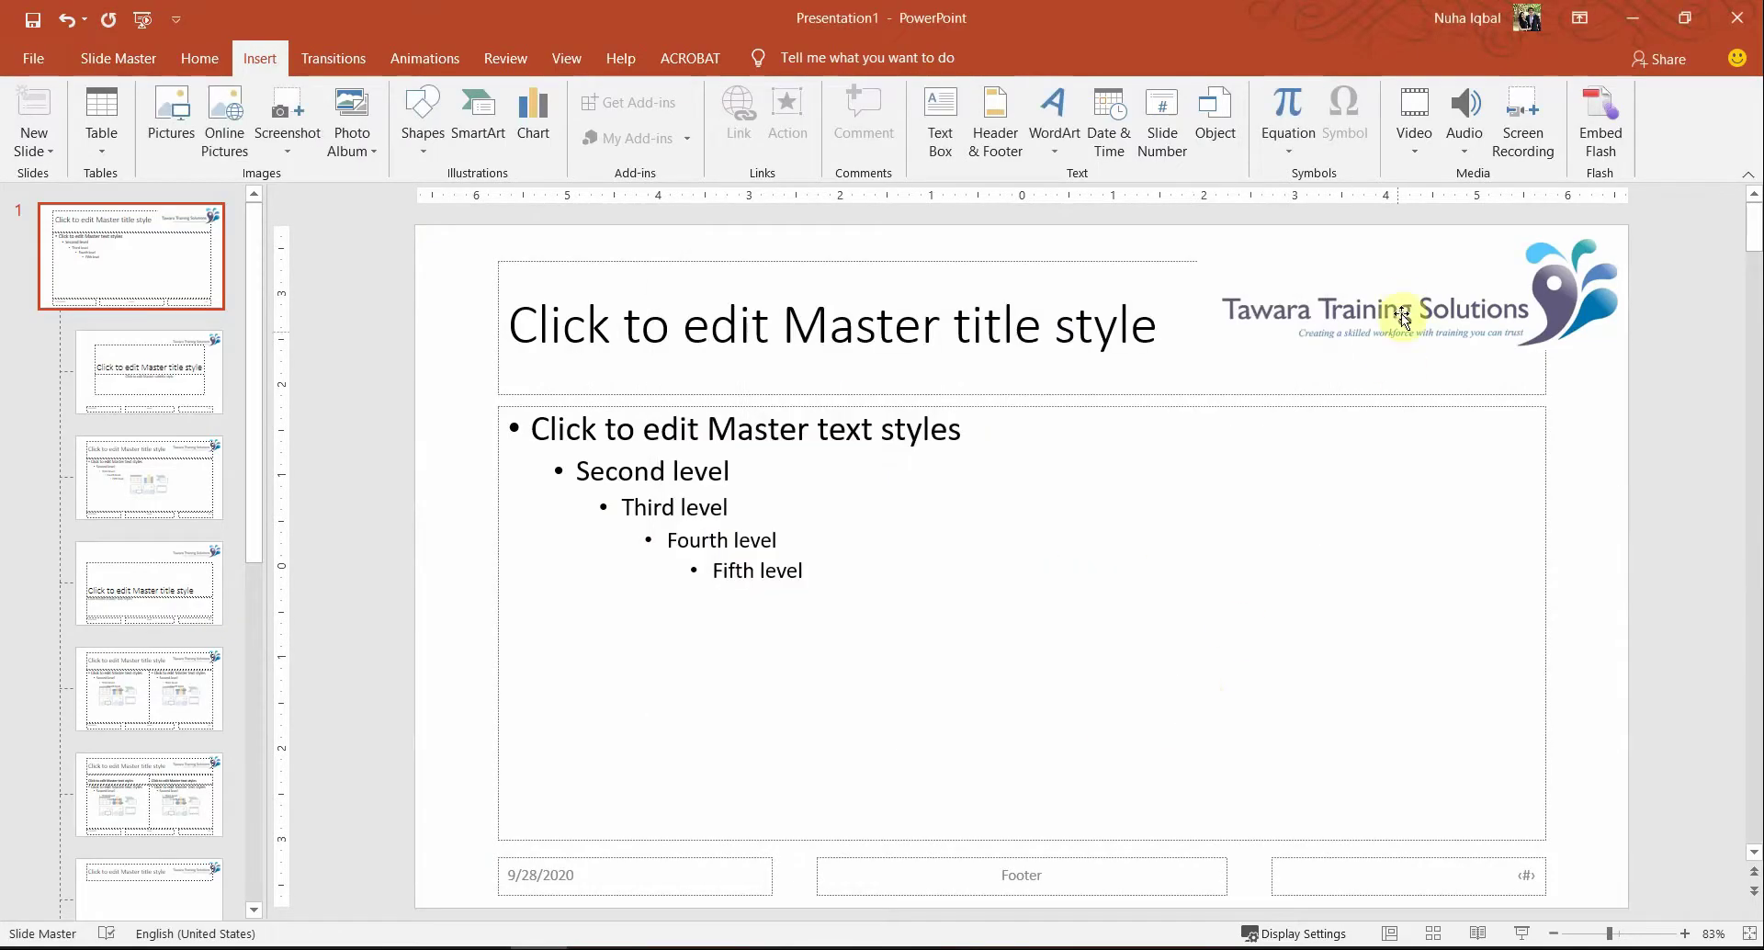
drag(1400, 308, 618, 294)
mouse_move(1423, 868)
mouse_down()
mouse_move(1485, 665)
mouse_move(1398, 260)
mouse_move(1498, 234)
mouse_up()
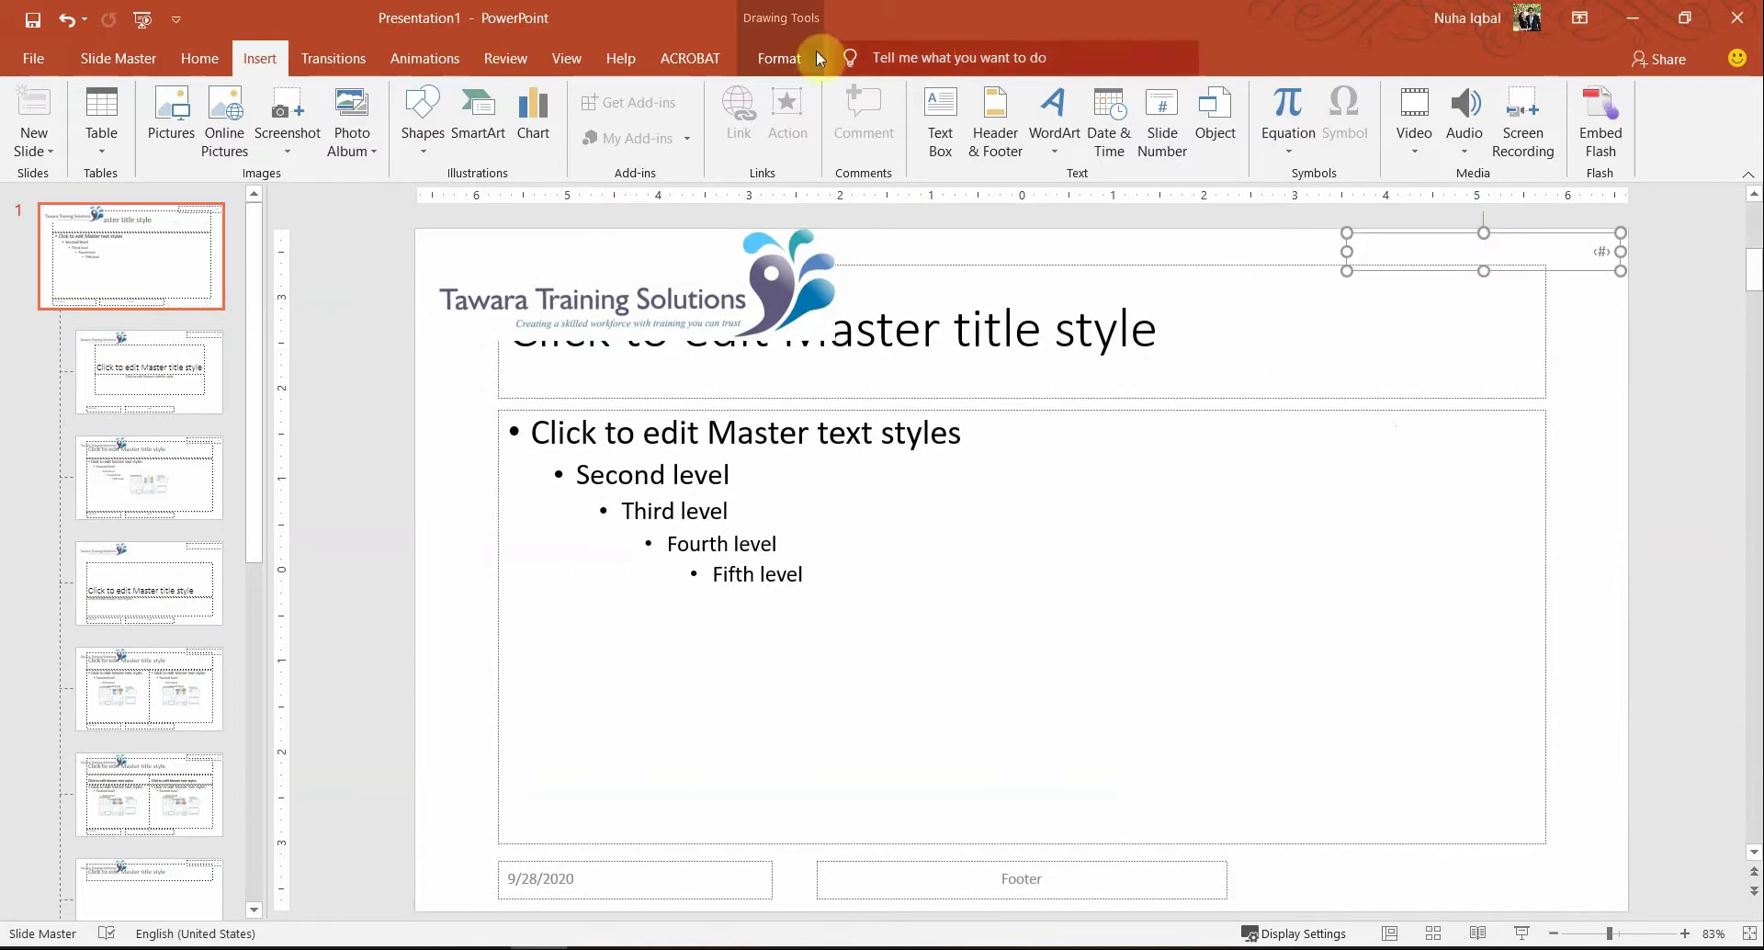
Close Master View and check the slide numbers on slides 1–4
click(777, 58)
click(115, 57)
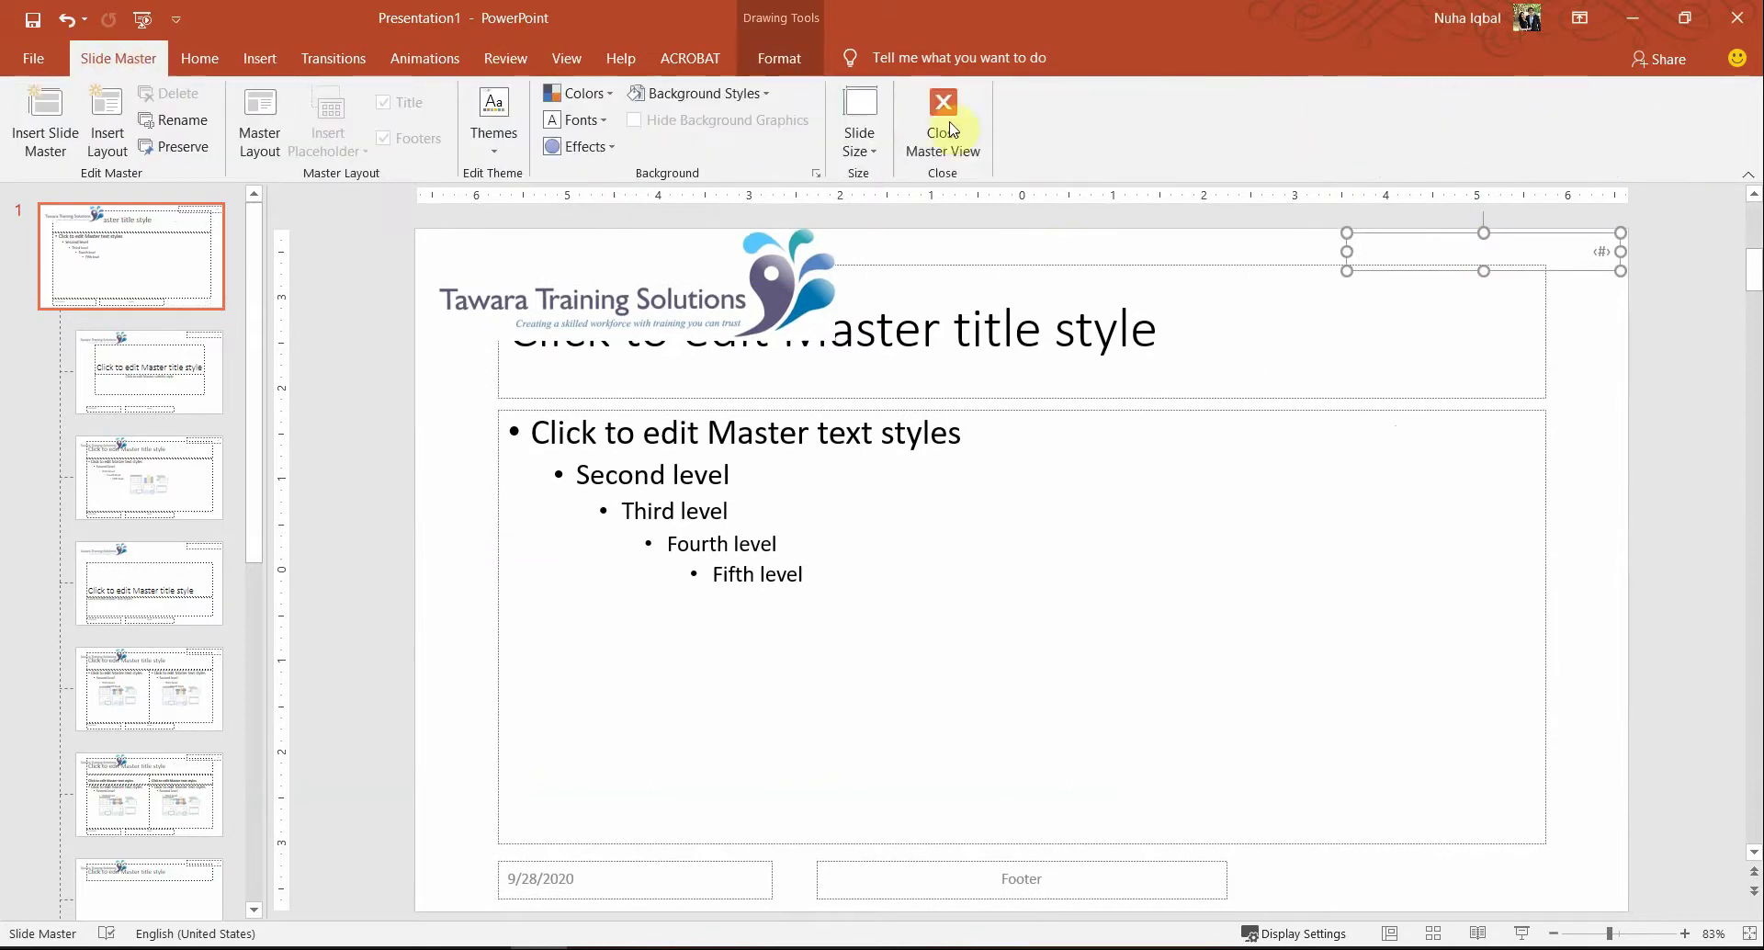
click(936, 124)
scroll(97, 545, up, 1)
click(138, 291)
click(149, 411)
click(164, 480)
click(181, 593)
Page back and forth through slides 1–4 to confirm each number sits top right
click(551, 291)
click(127, 464)
click(130, 348)
click(135, 274)
click(179, 403)
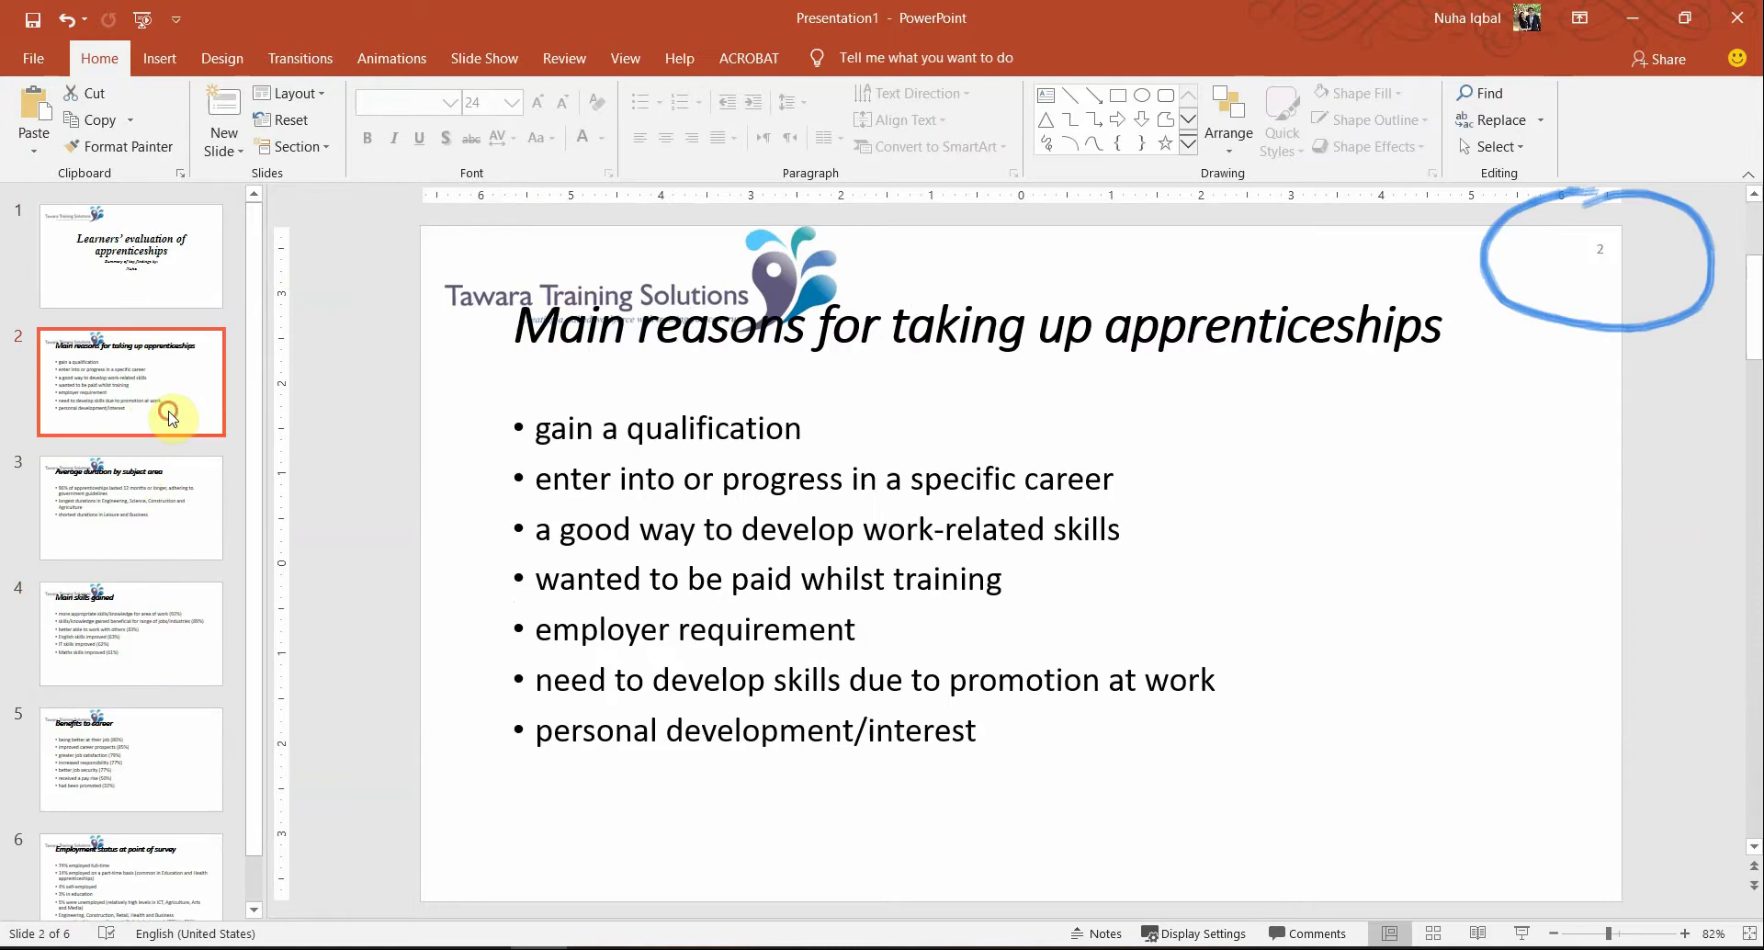
click(153, 507)
click(164, 599)
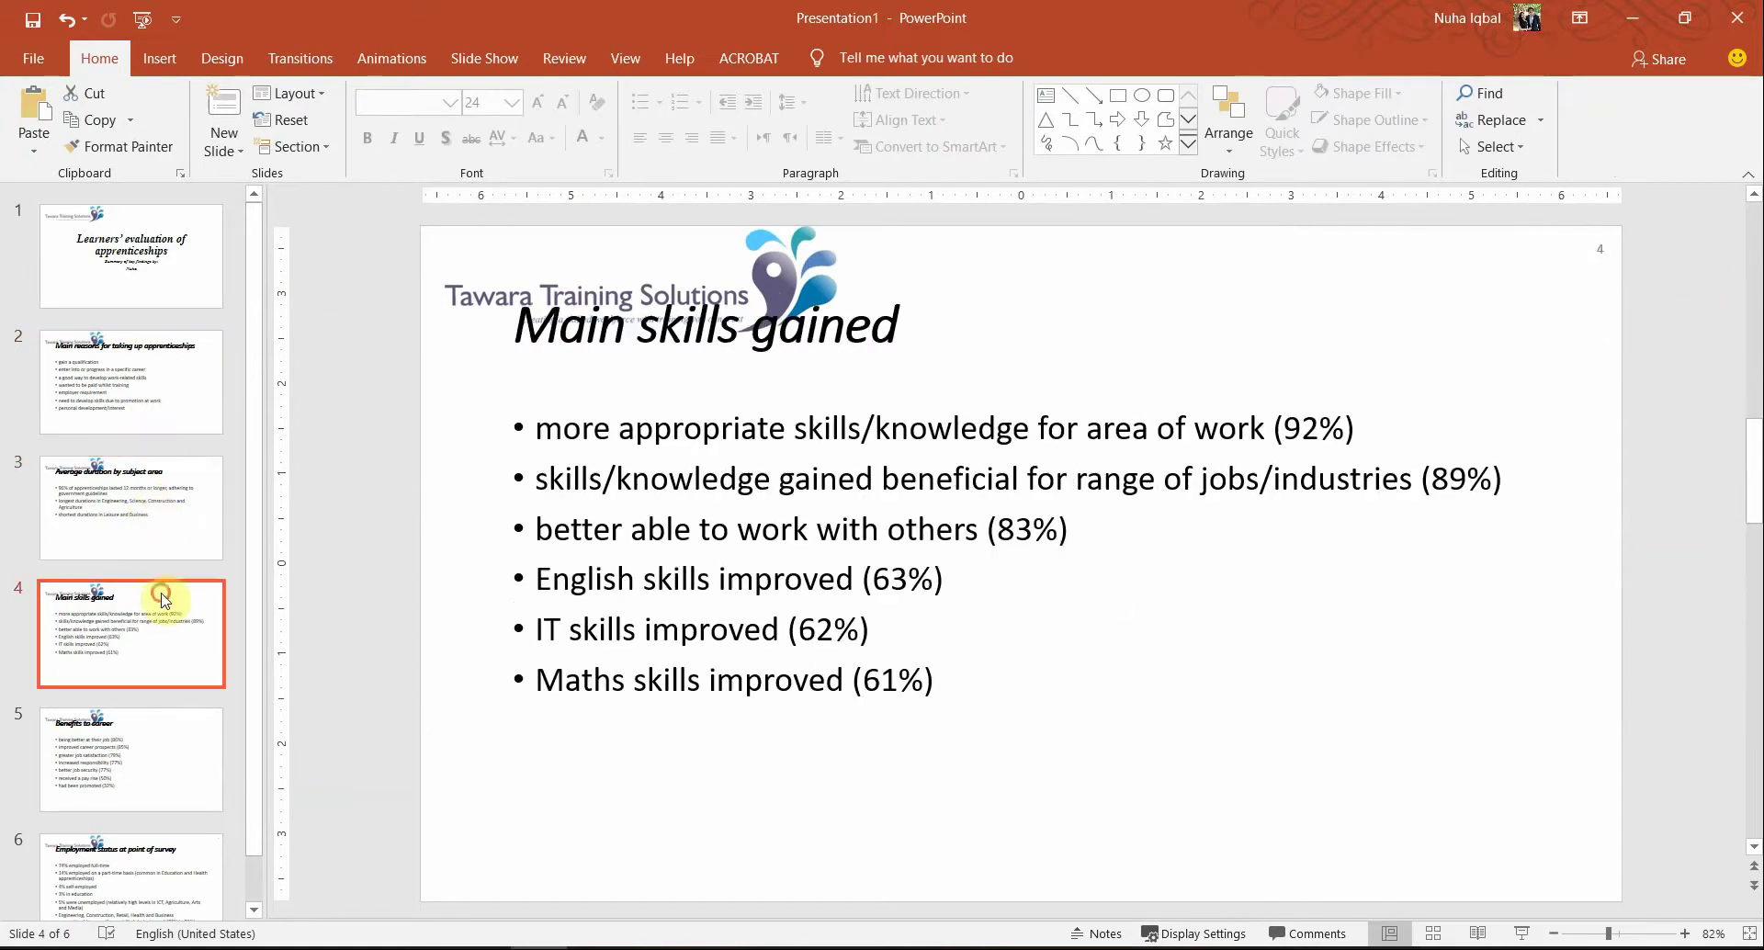
click(107, 241)
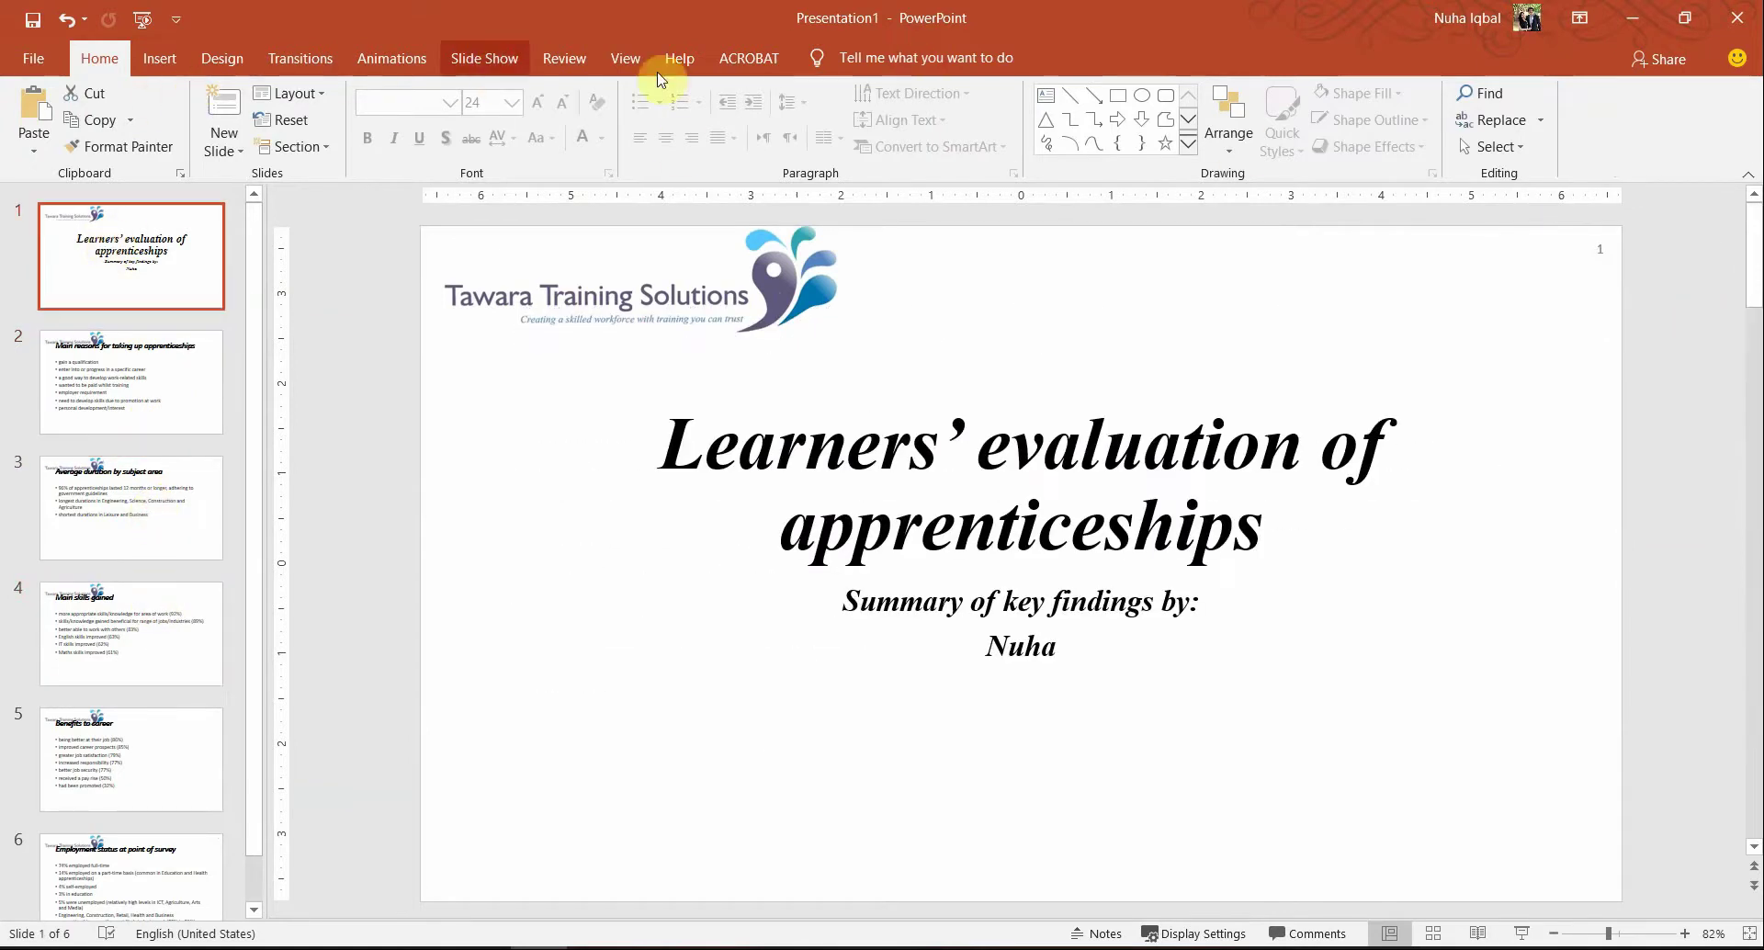
Reopen Slide Master, select the slide-number box, and bring the exam instructions PDF forward
click(626, 58)
click(311, 138)
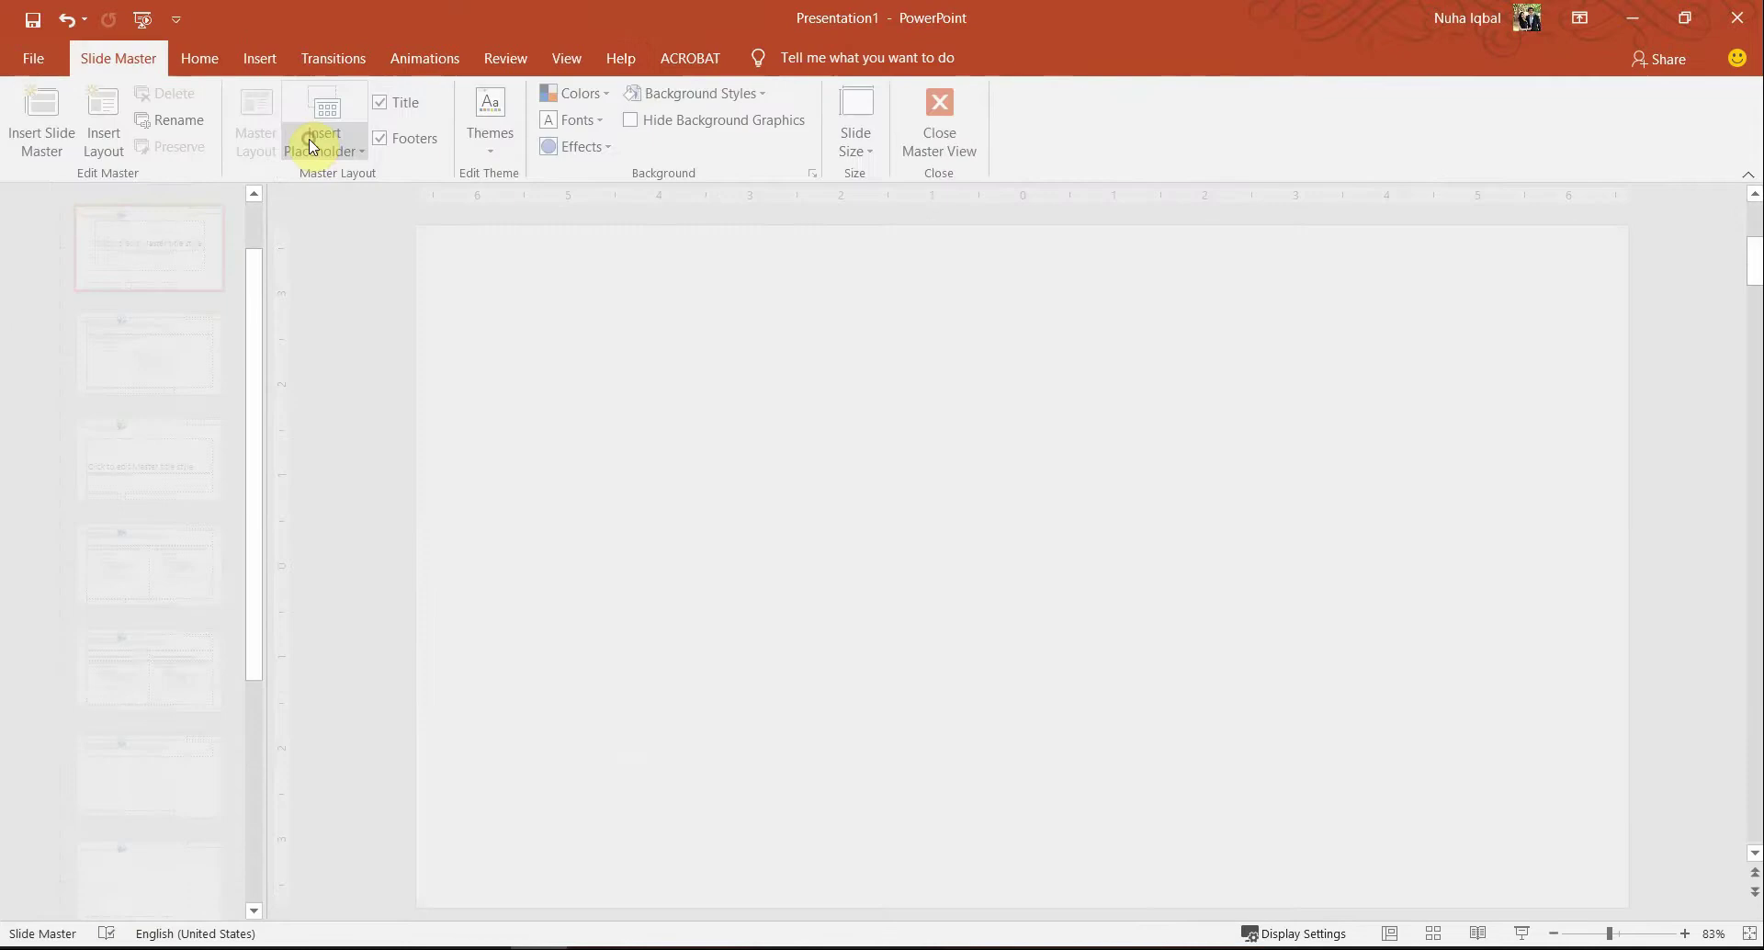
click(1537, 273)
key(alt+Tab)
click(549, 628)
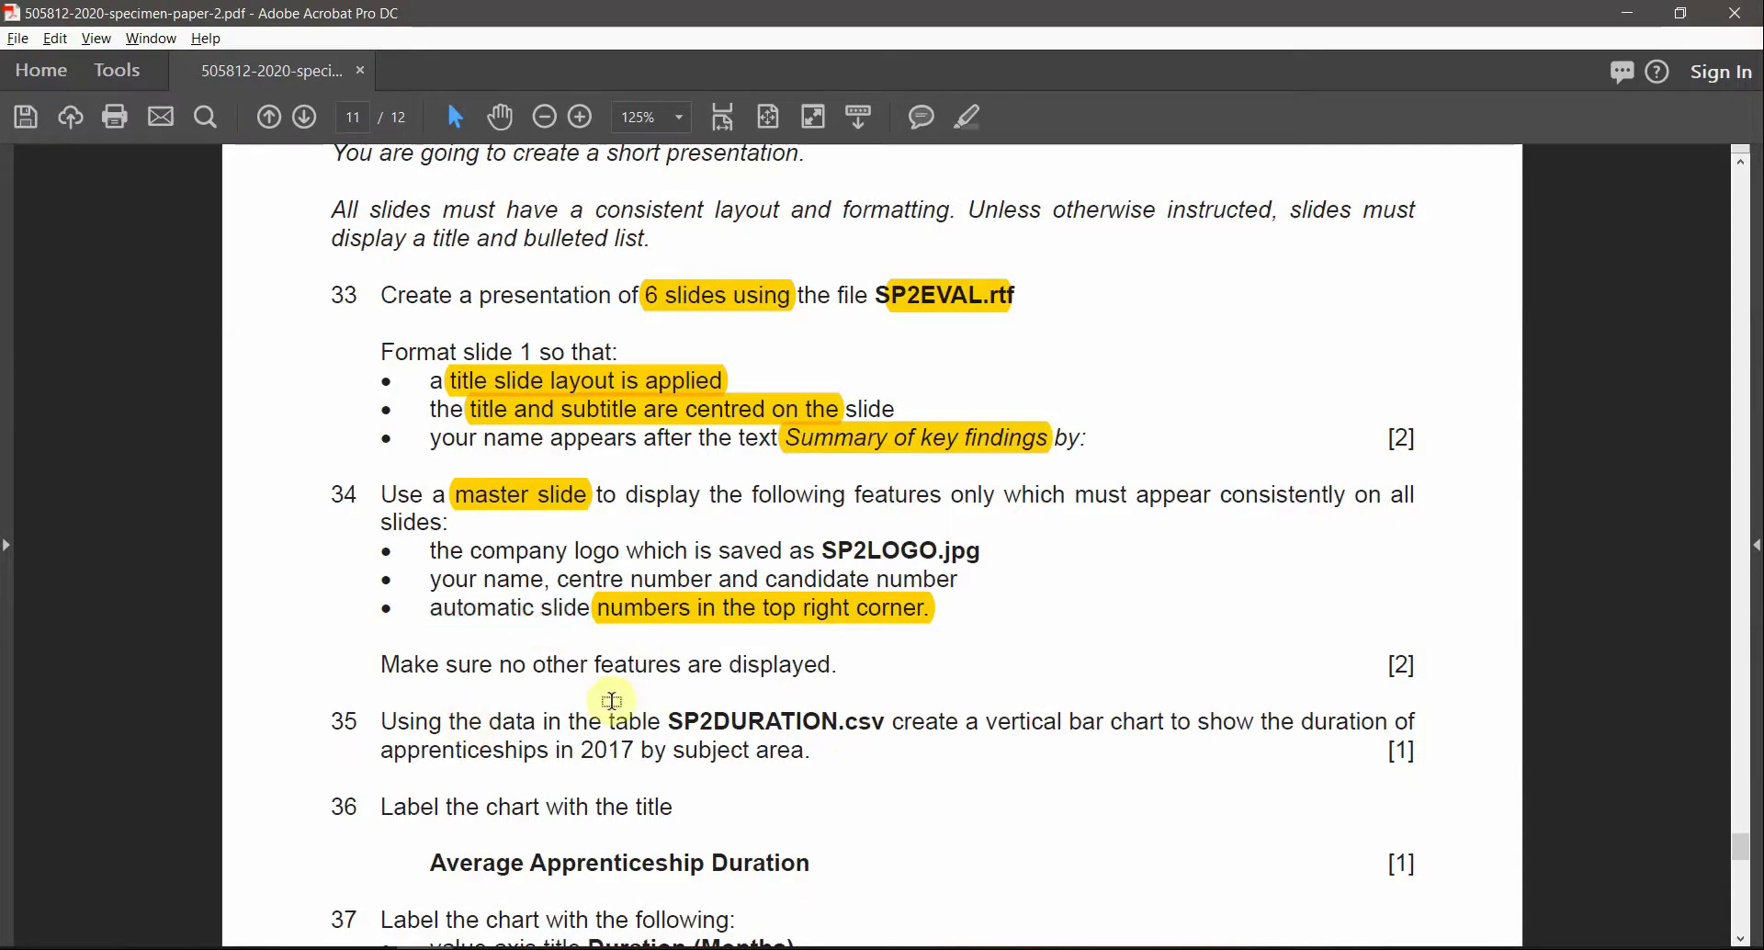
key(alt+Tab)
key(alt+Tab)
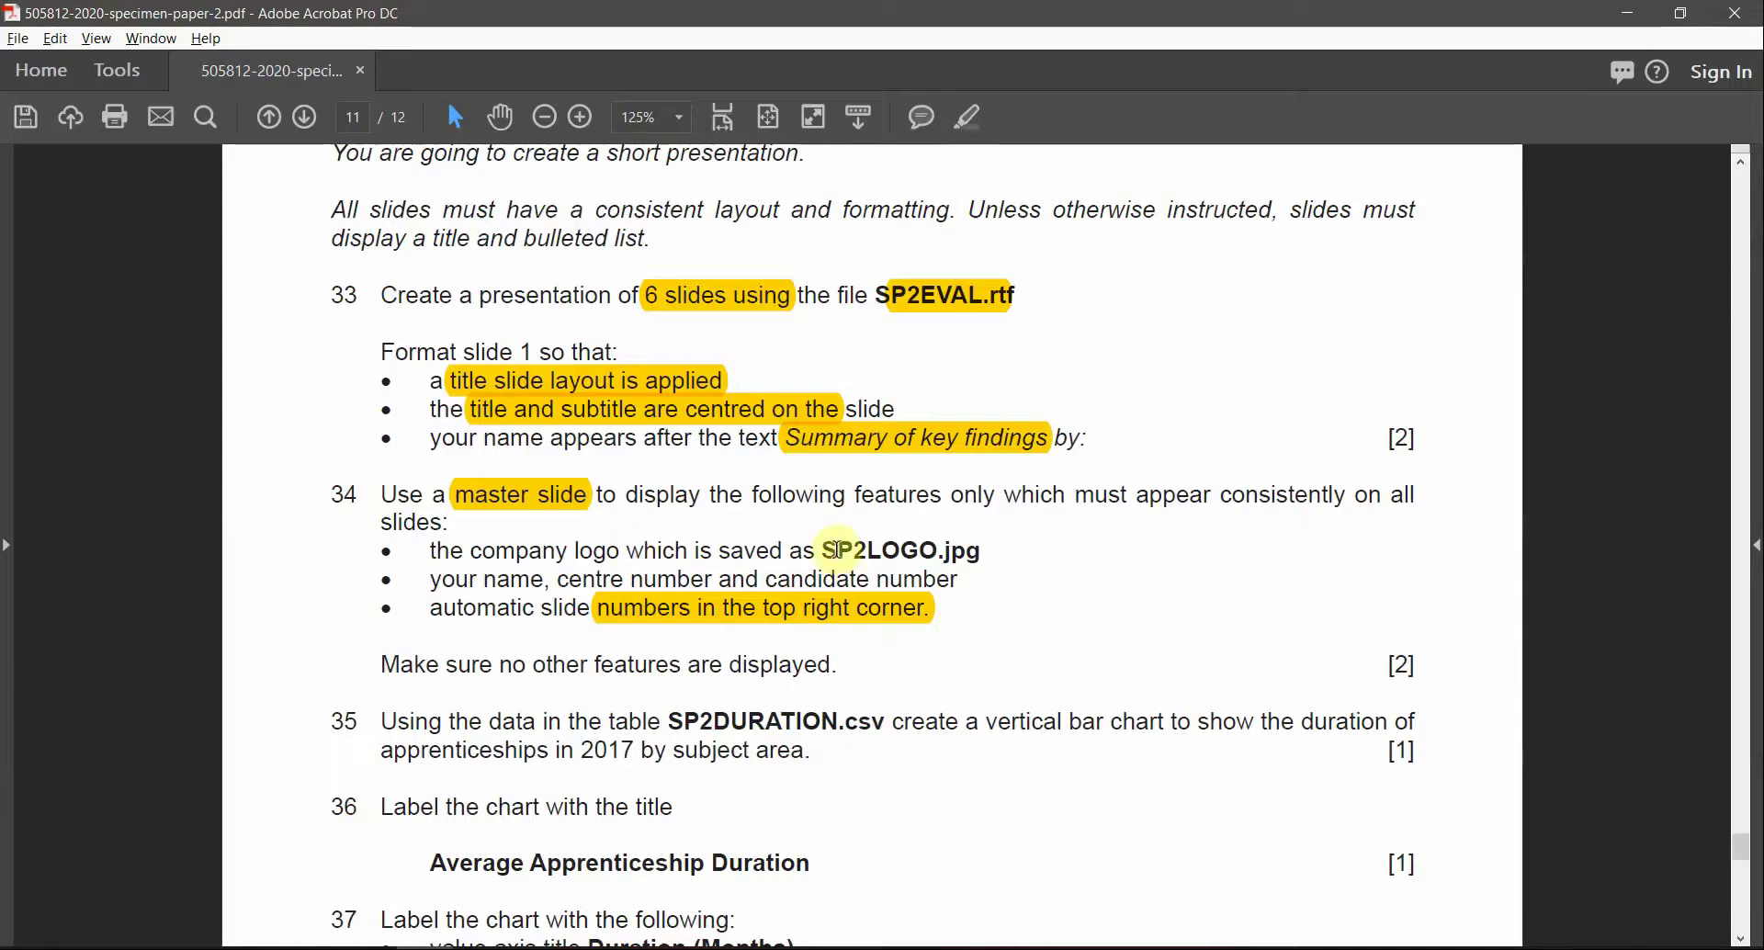
Shrink the company logo at the top left of the main master
drag(814, 550, 986, 550)
key(alt+Tab)
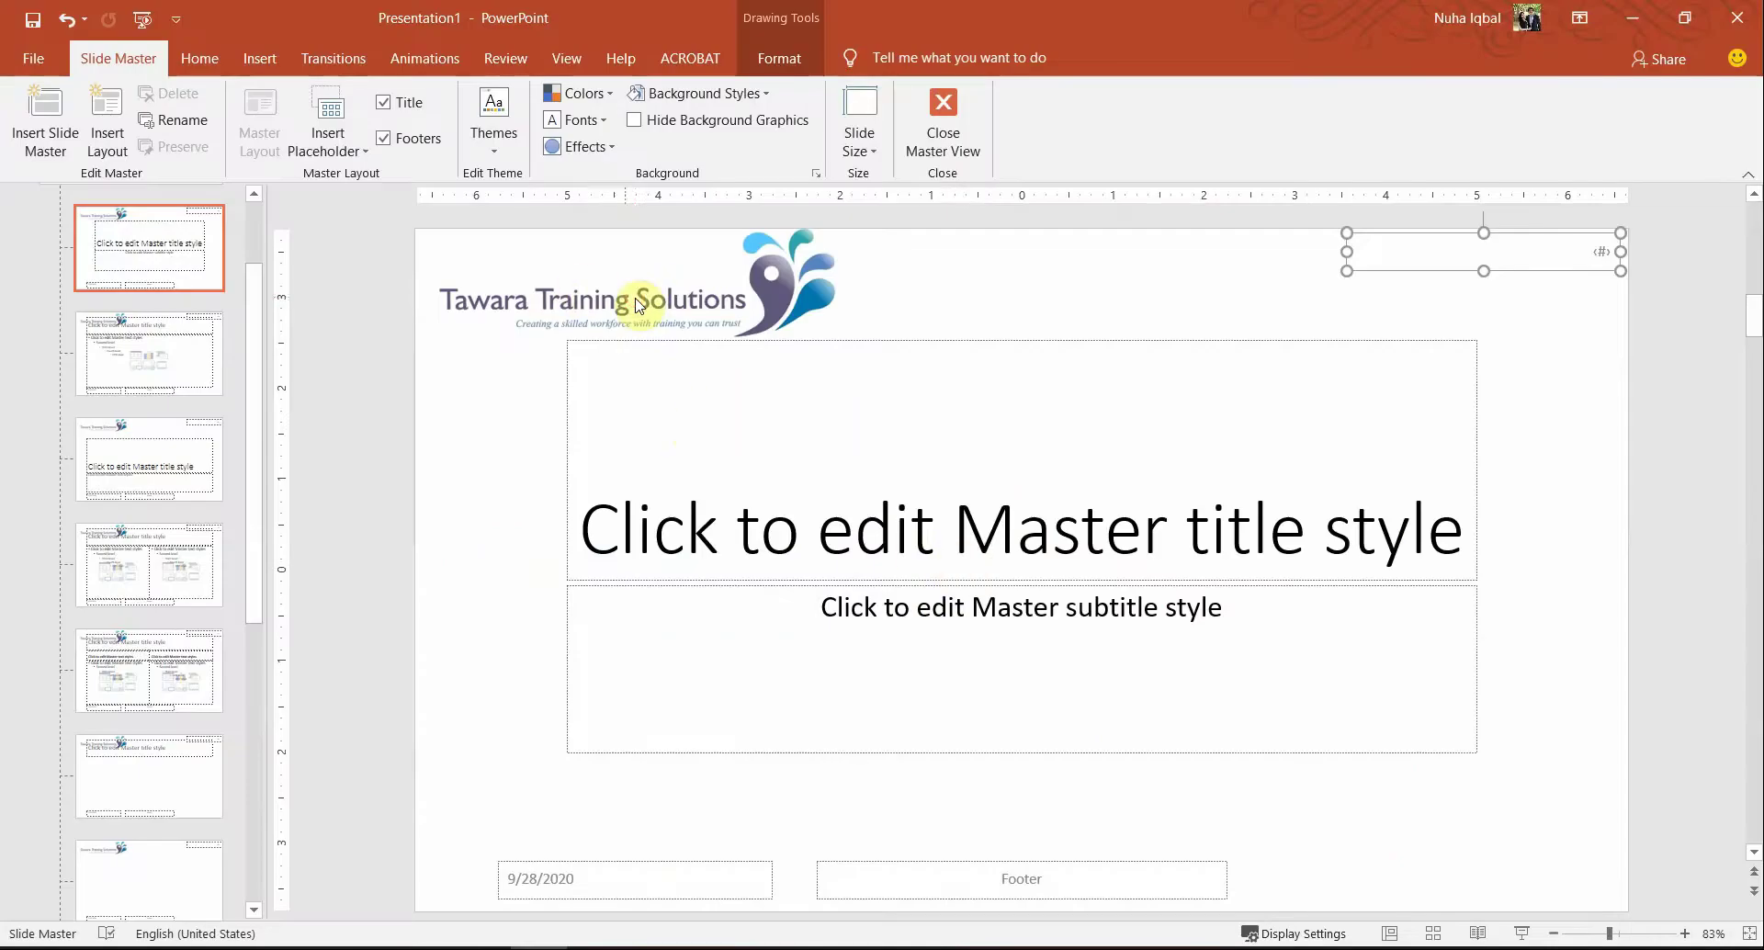
mouse_move(634, 298)
mouse_down()
mouse_move(710, 380)
mouse_move(642, 307)
mouse_up()
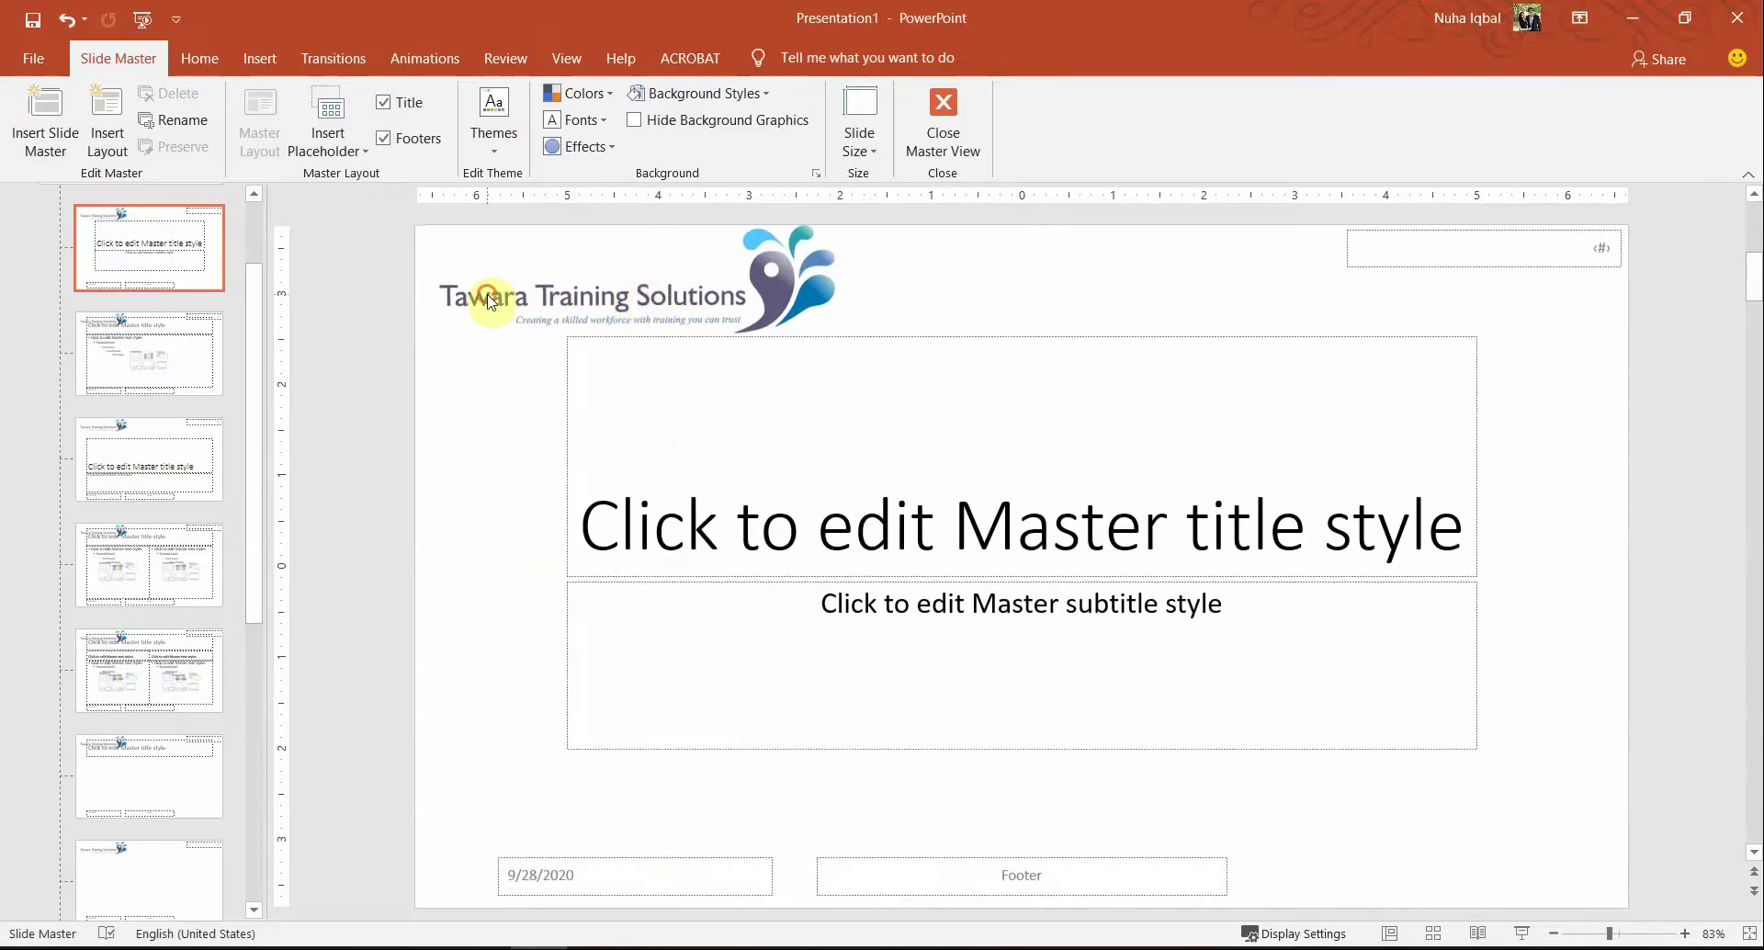
scroll(219, 303, up, 2)
click(166, 280)
click(633, 296)
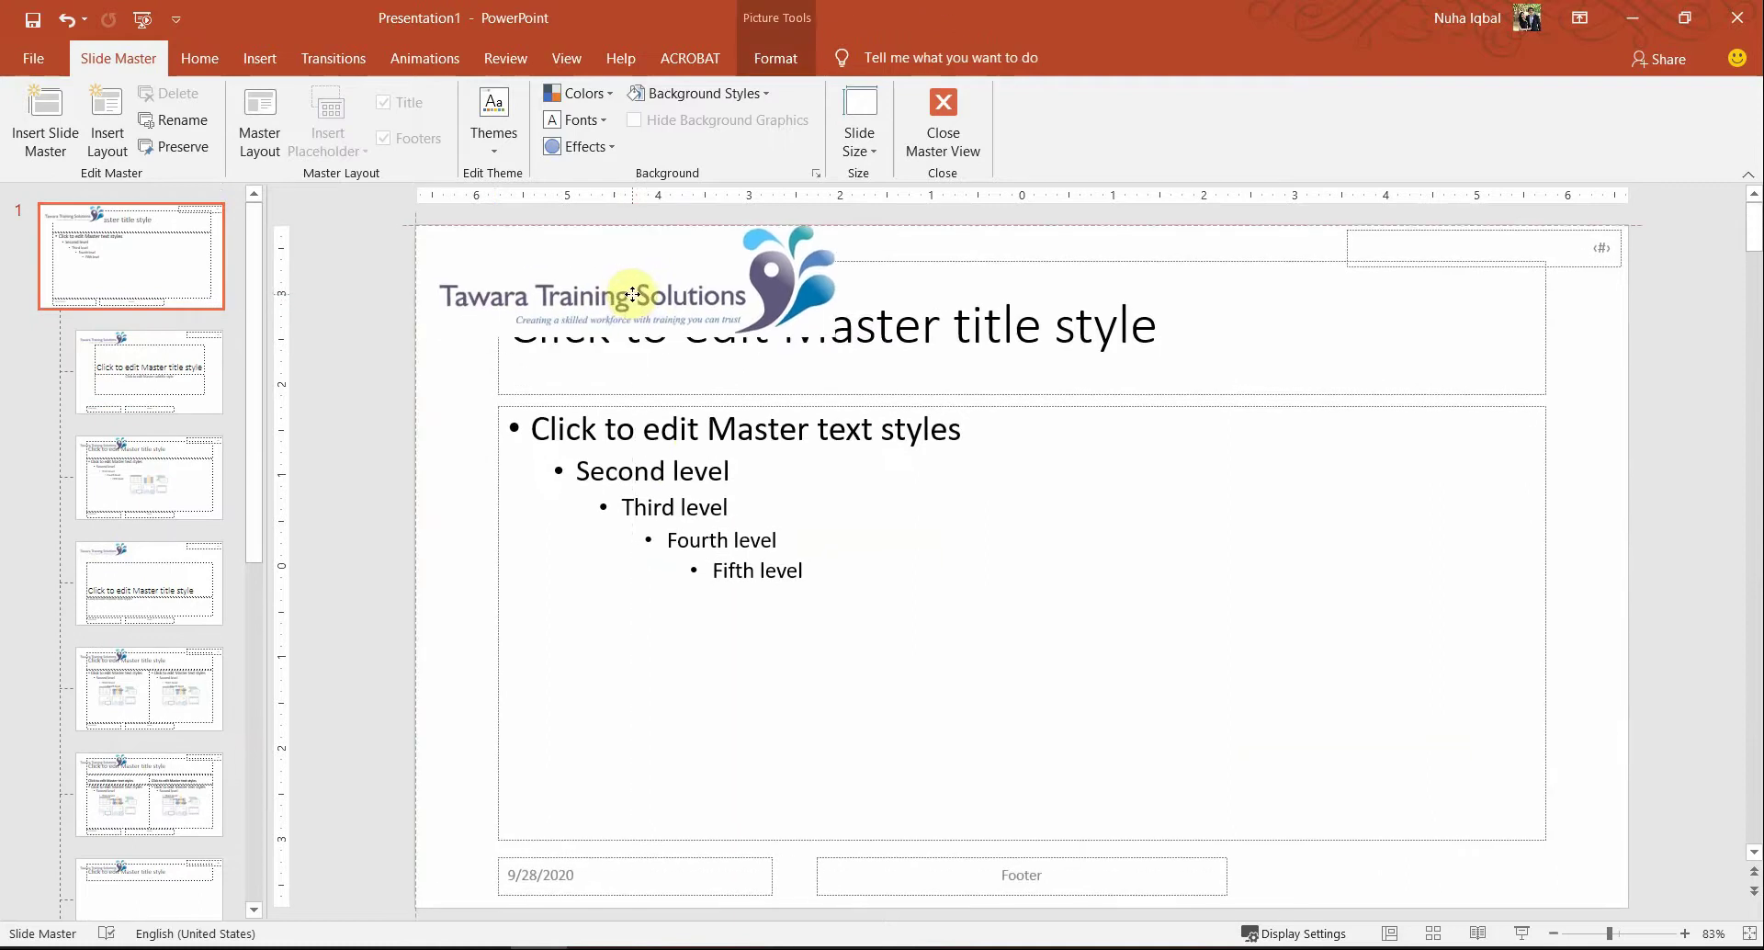
mouse_move(840, 336)
mouse_down()
mouse_move(784, 305)
mouse_move(748, 310)
mouse_up()
Lower the title and body placeholders' top edges so they sit below the logo
click(939, 338)
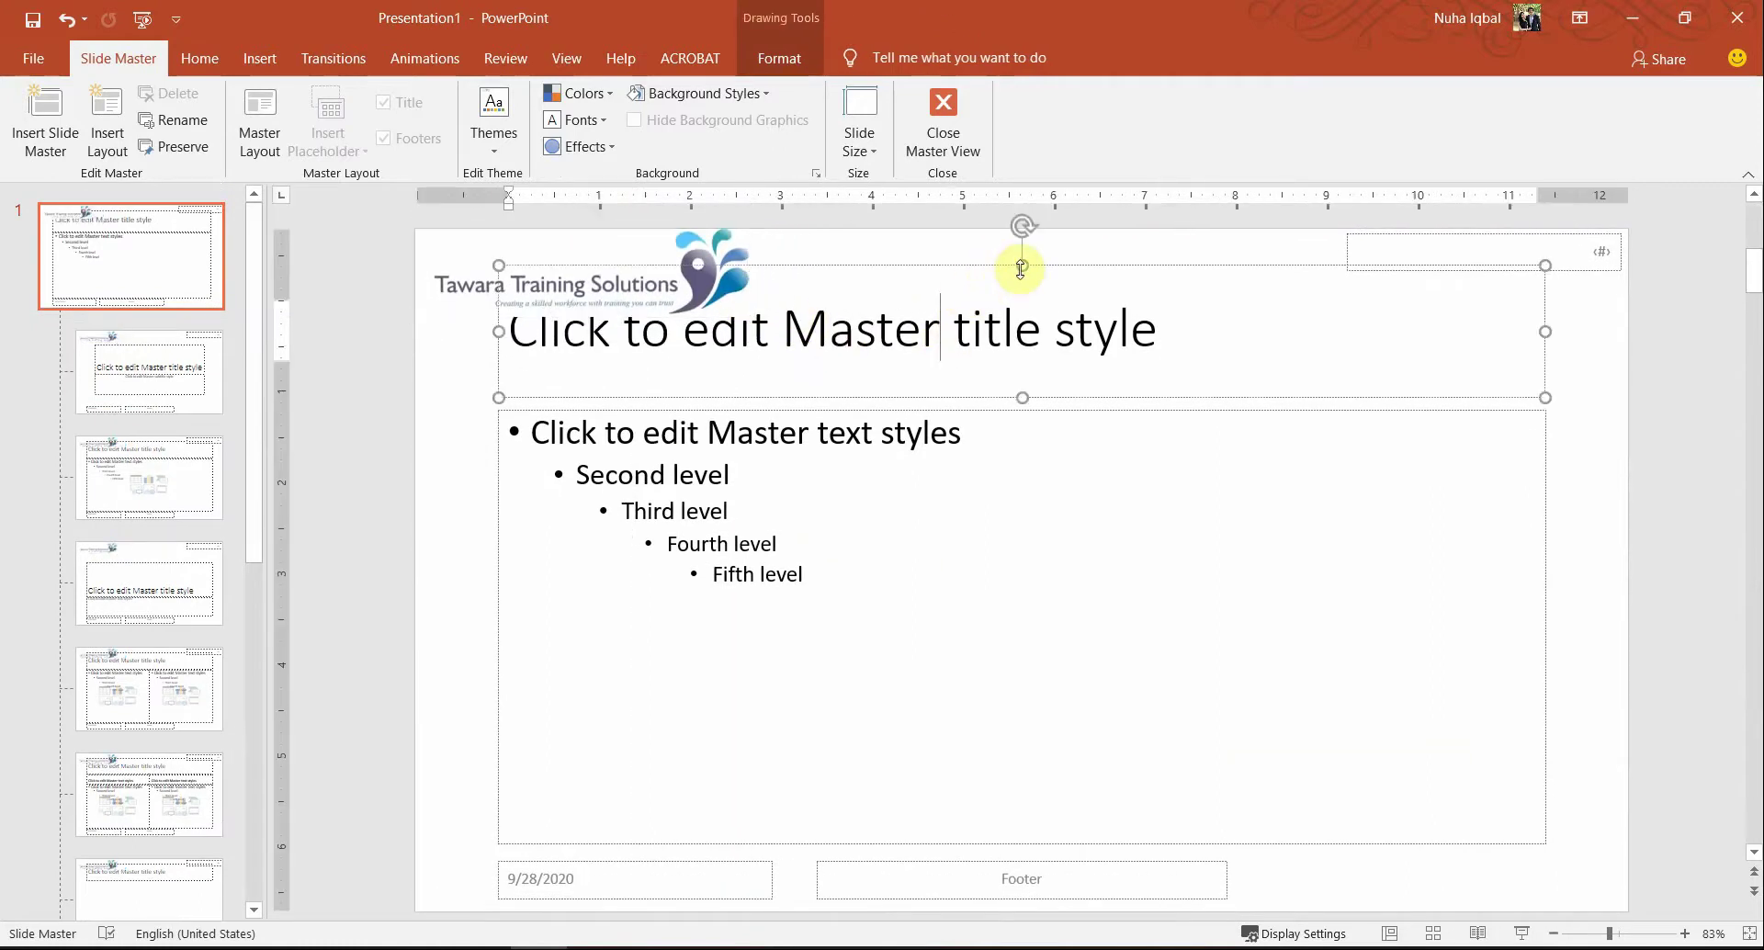
drag(1022, 267, 1021, 314)
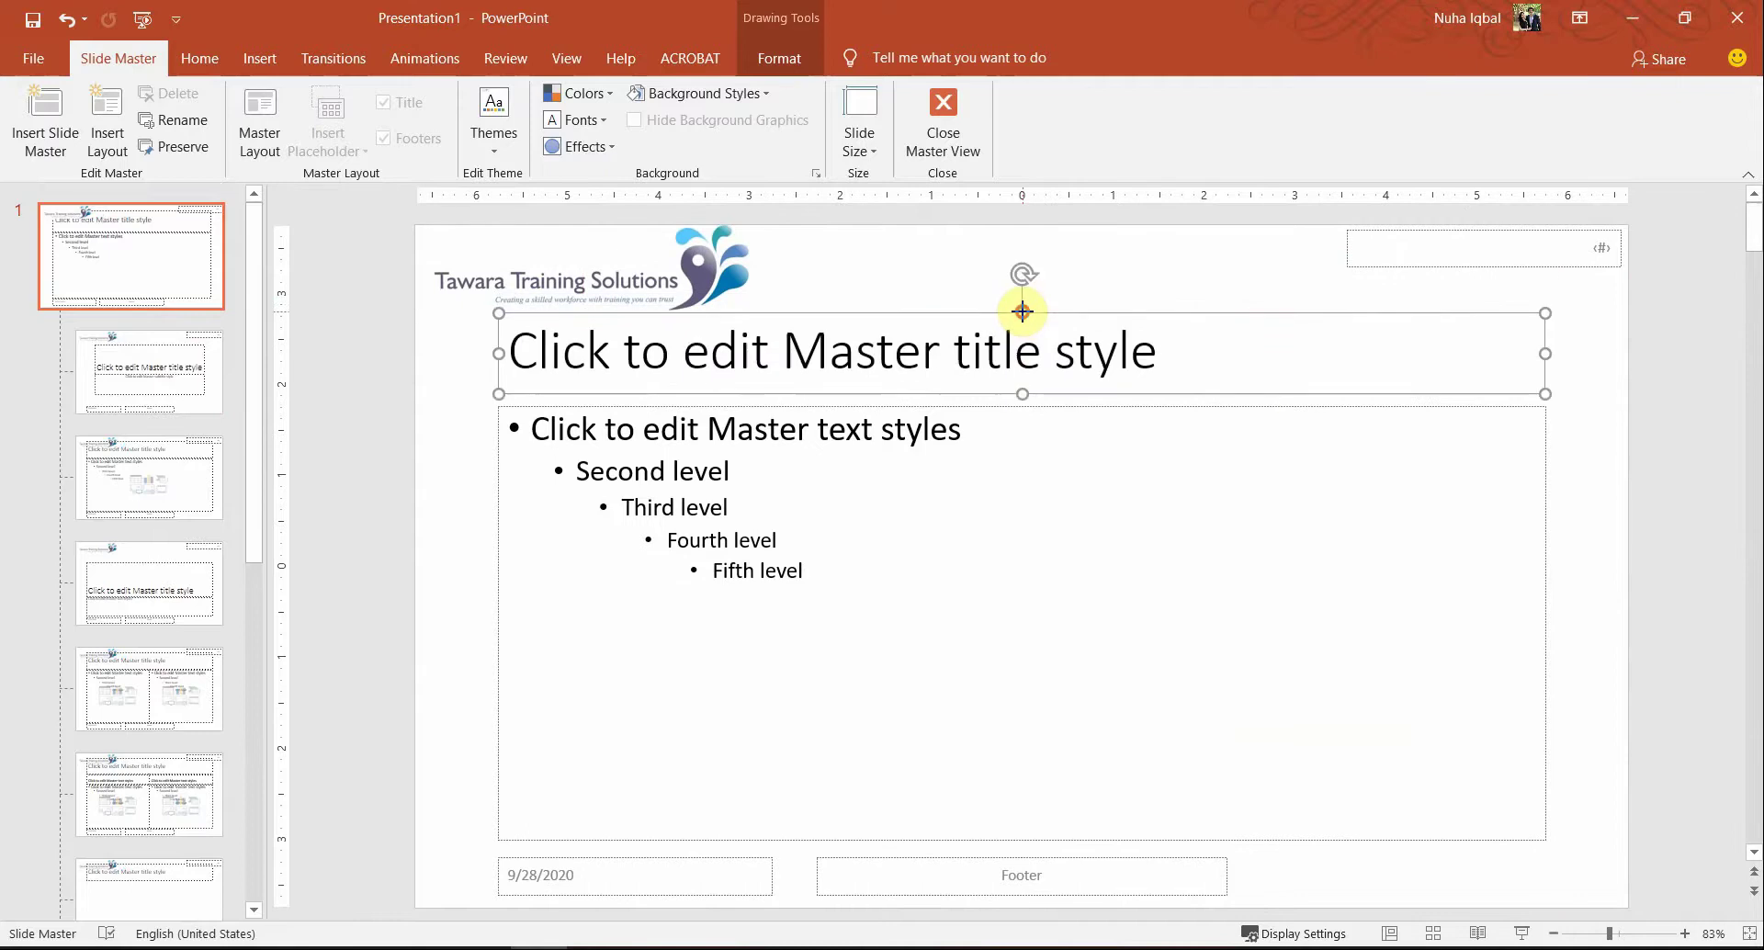
click(1034, 411)
drag(1021, 405, 1022, 421)
click(1071, 378)
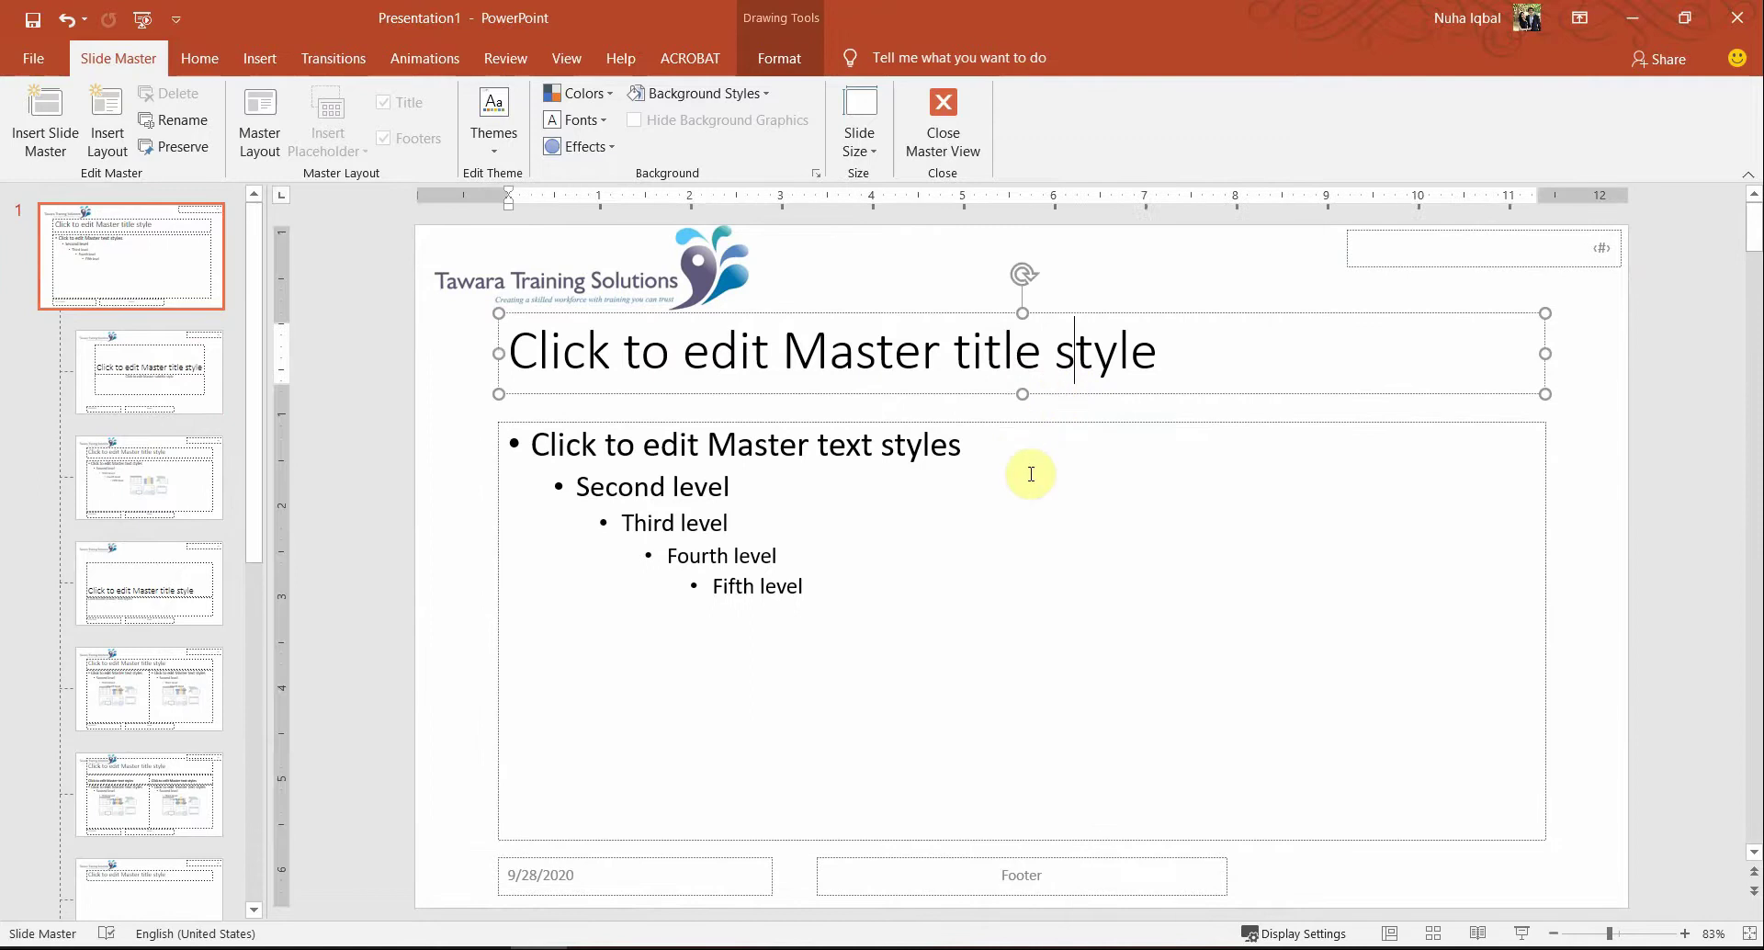
click(944, 378)
drag(1024, 397, 1023, 415)
click(993, 569)
Highlight SP2LOGO.jpg and the name and numbers requirement in the exam PDF
click(956, 152)
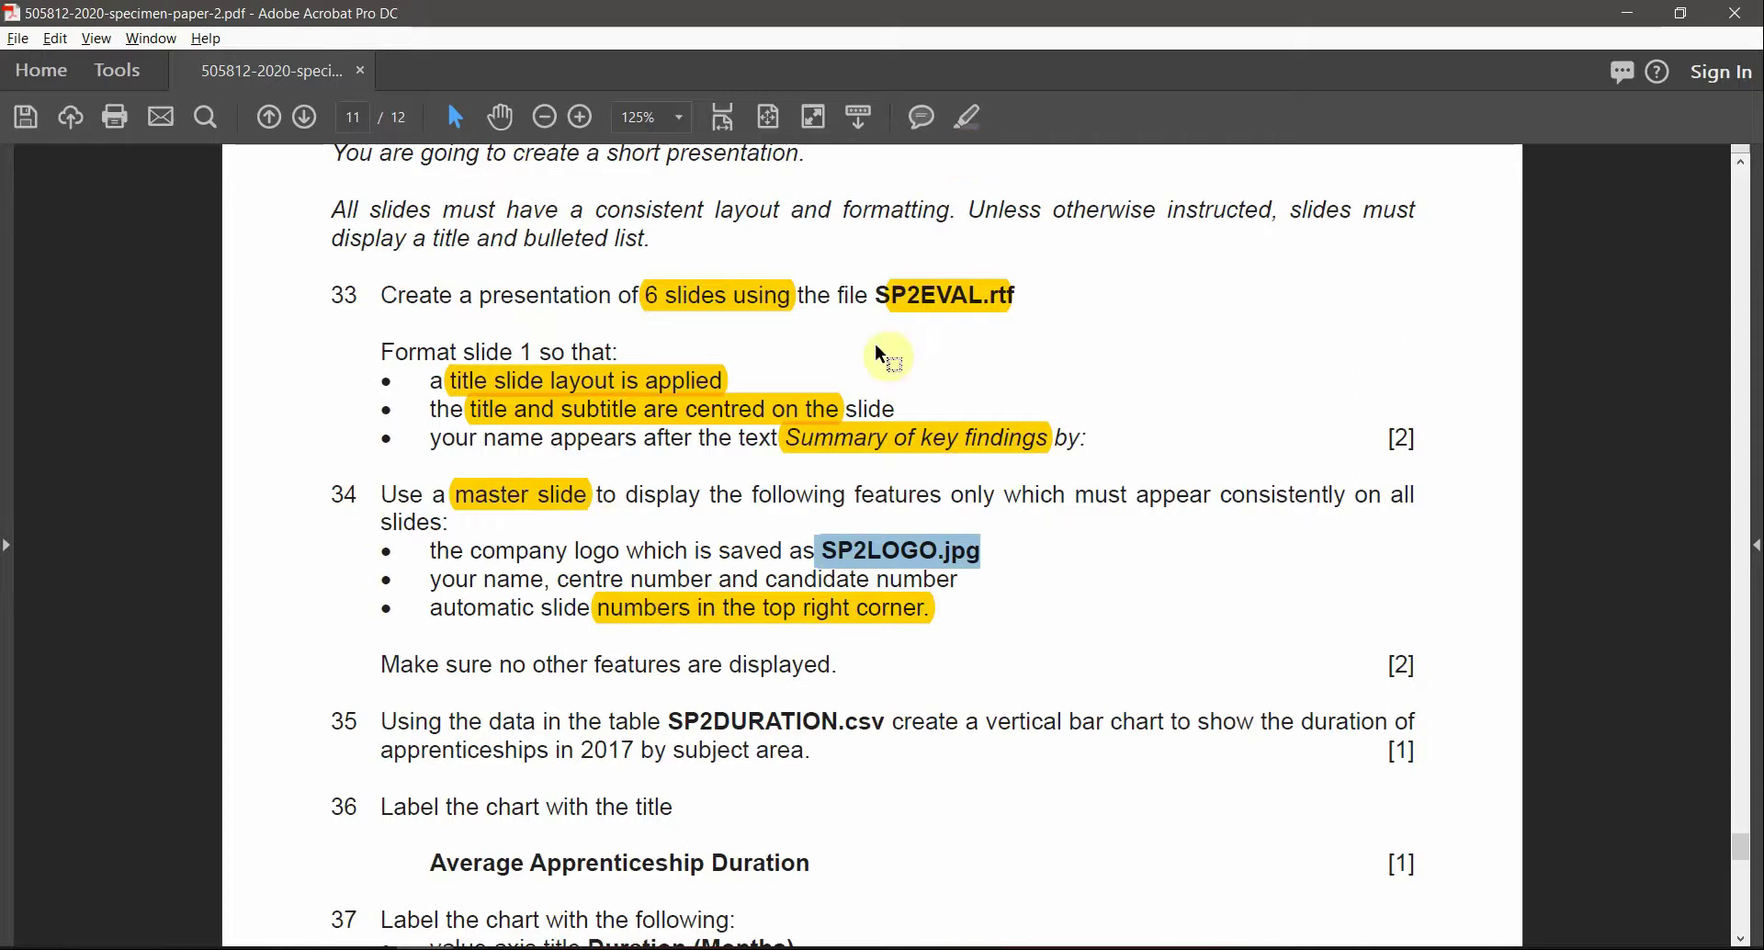
click(967, 117)
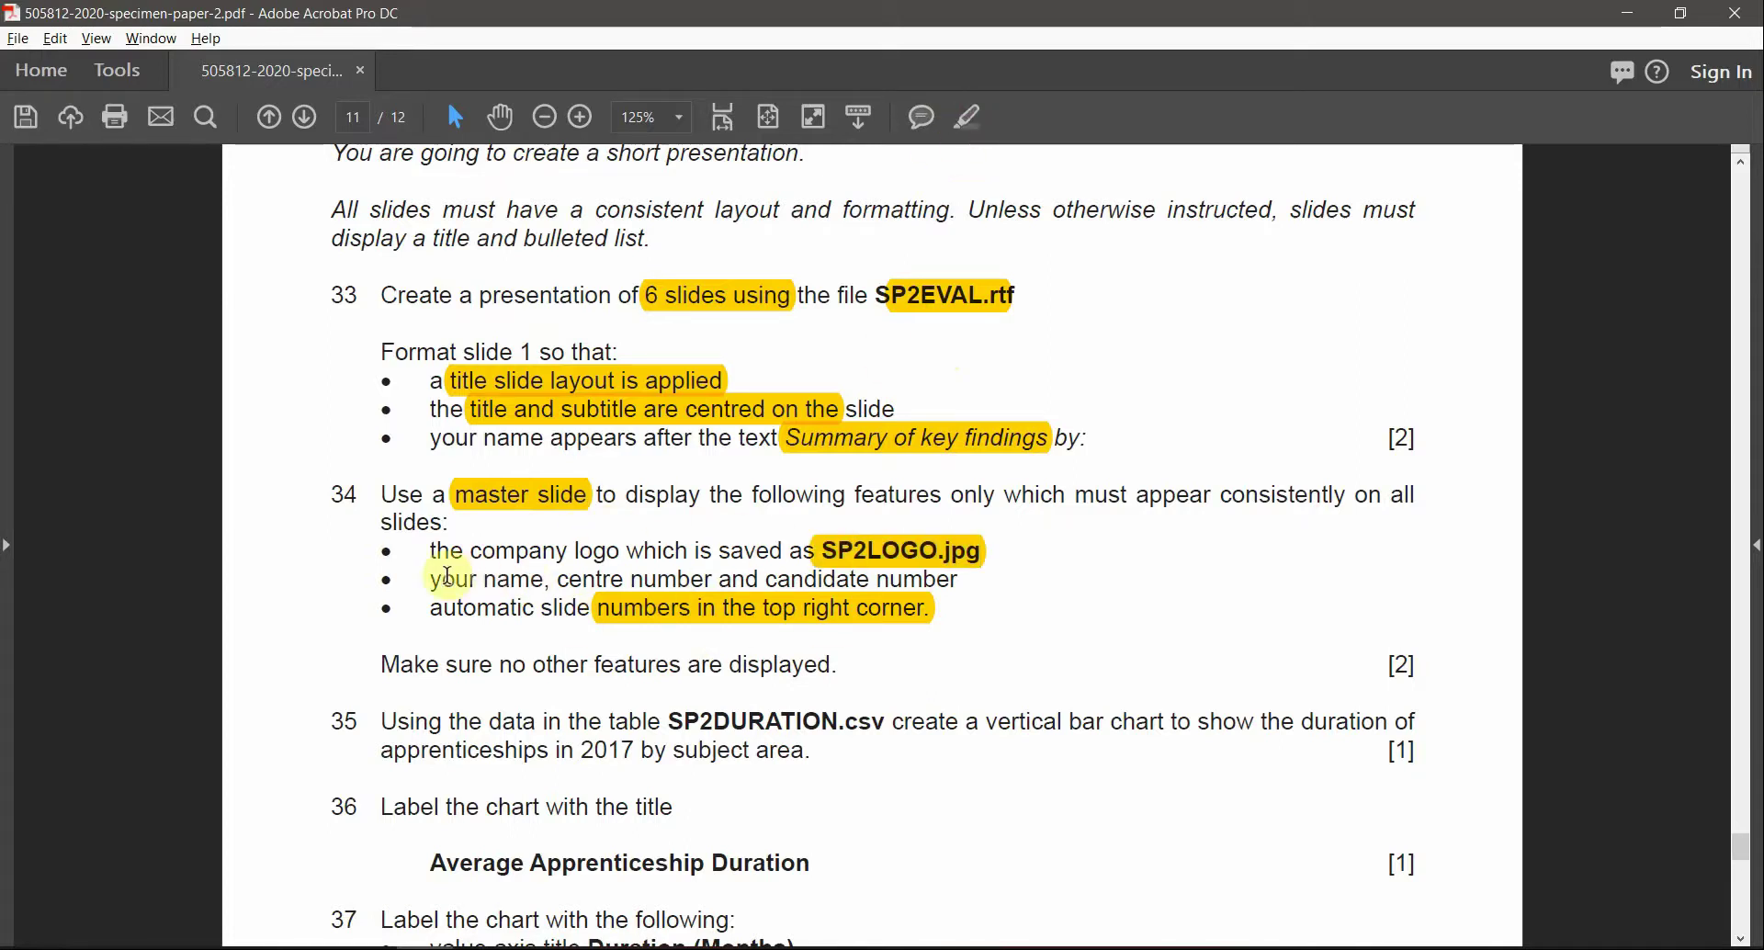
drag(447, 578, 959, 581)
click(959, 133)
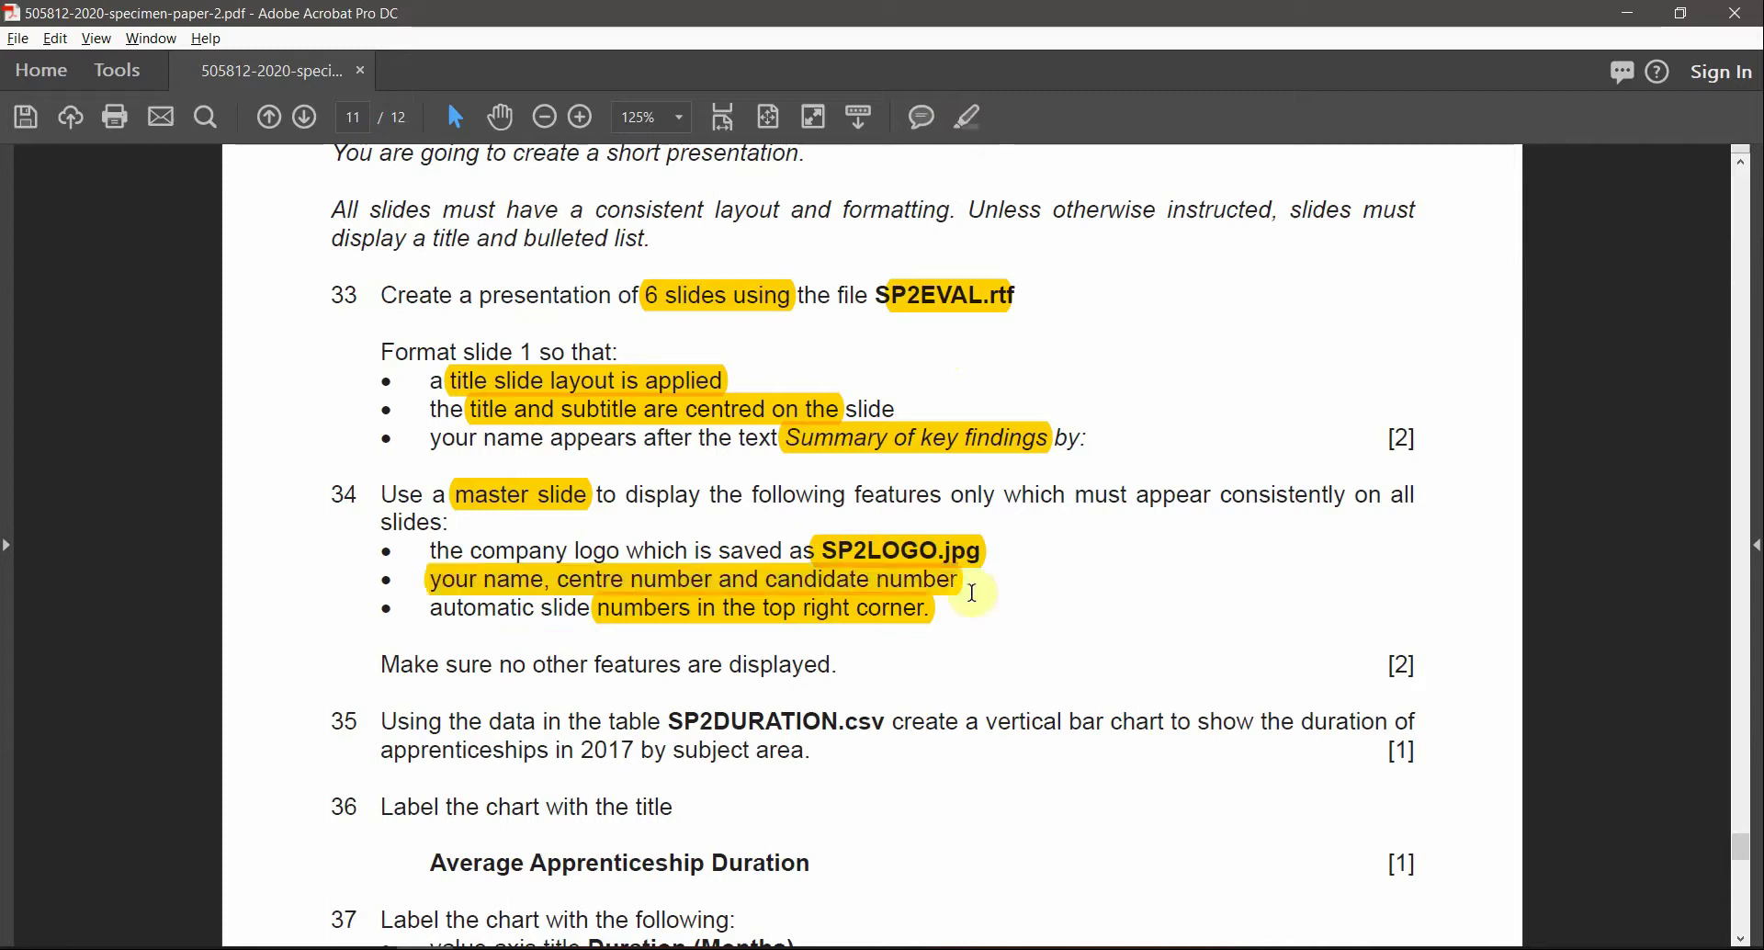
key(alt+Tab)
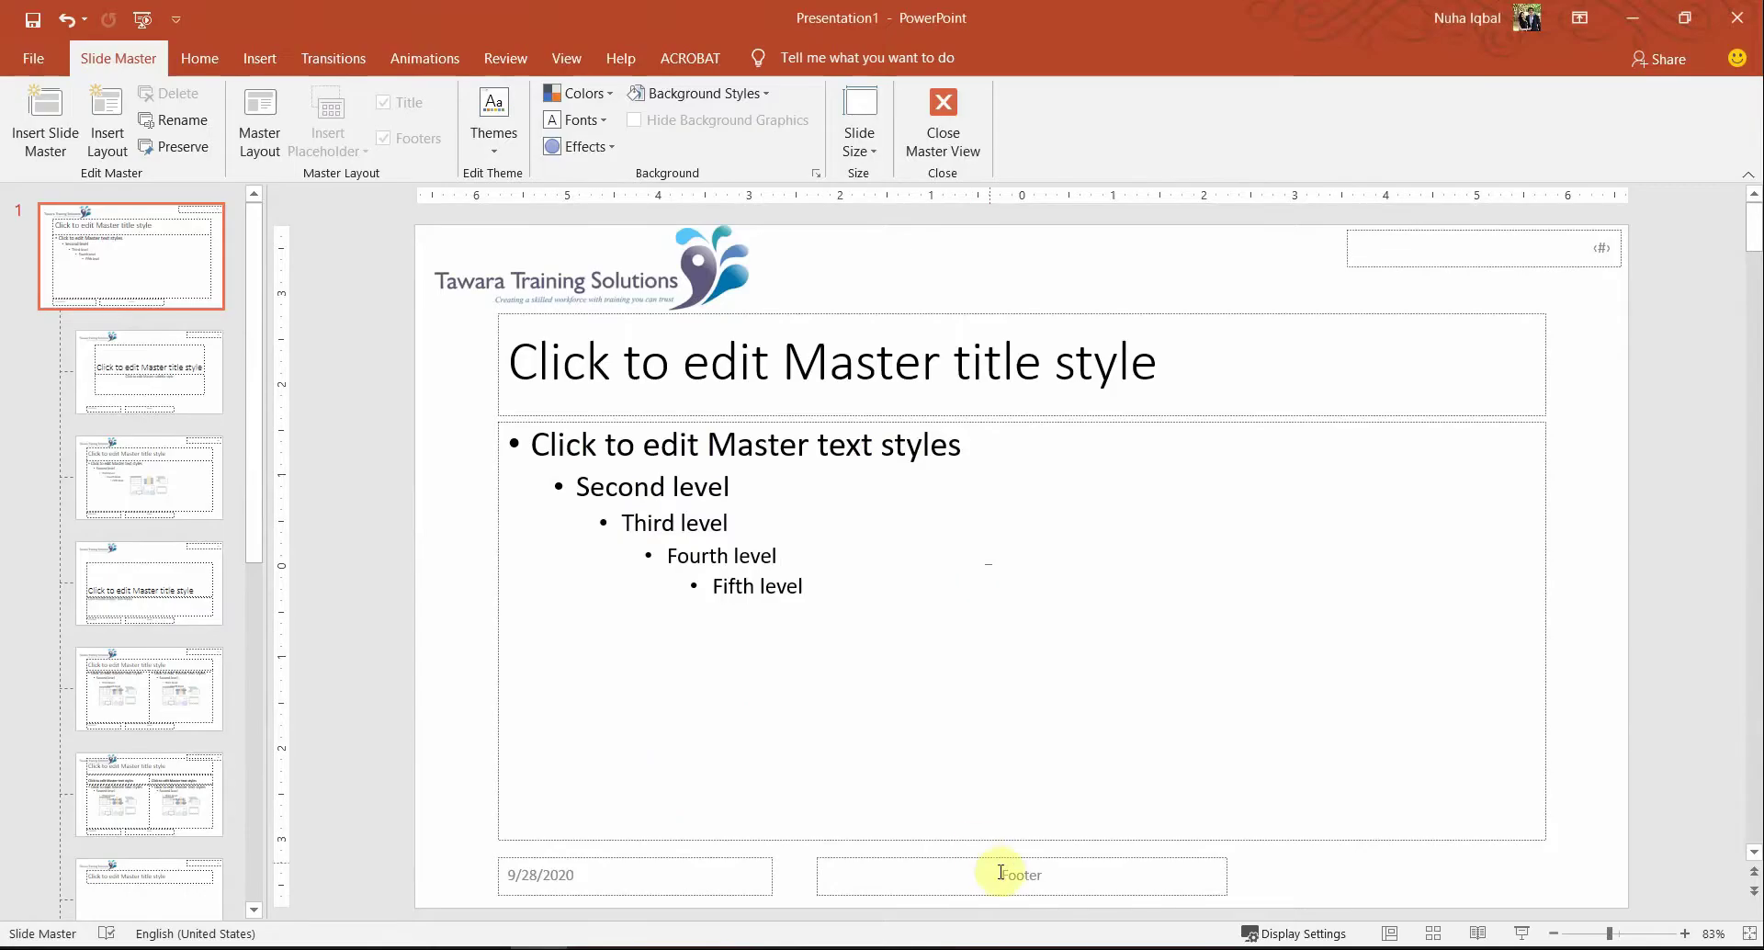
Turn on a footer with the candidate's name and numbers for all slides, then recentre it
click(1018, 887)
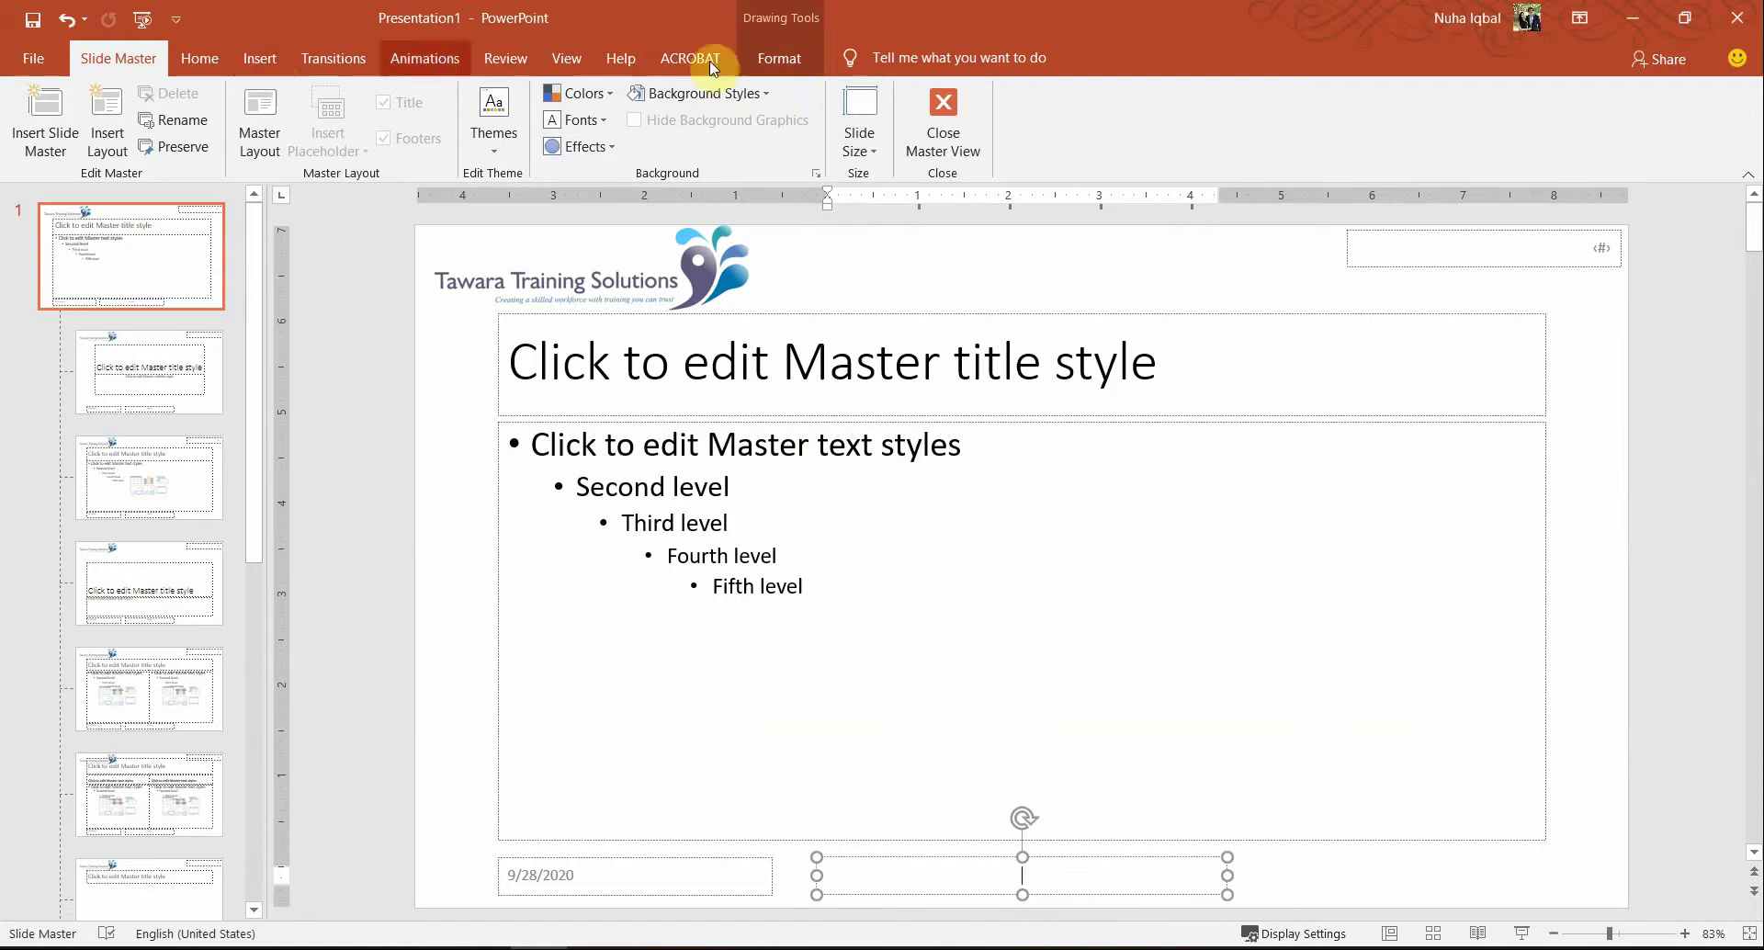
click(267, 58)
click(995, 128)
click(614, 552)
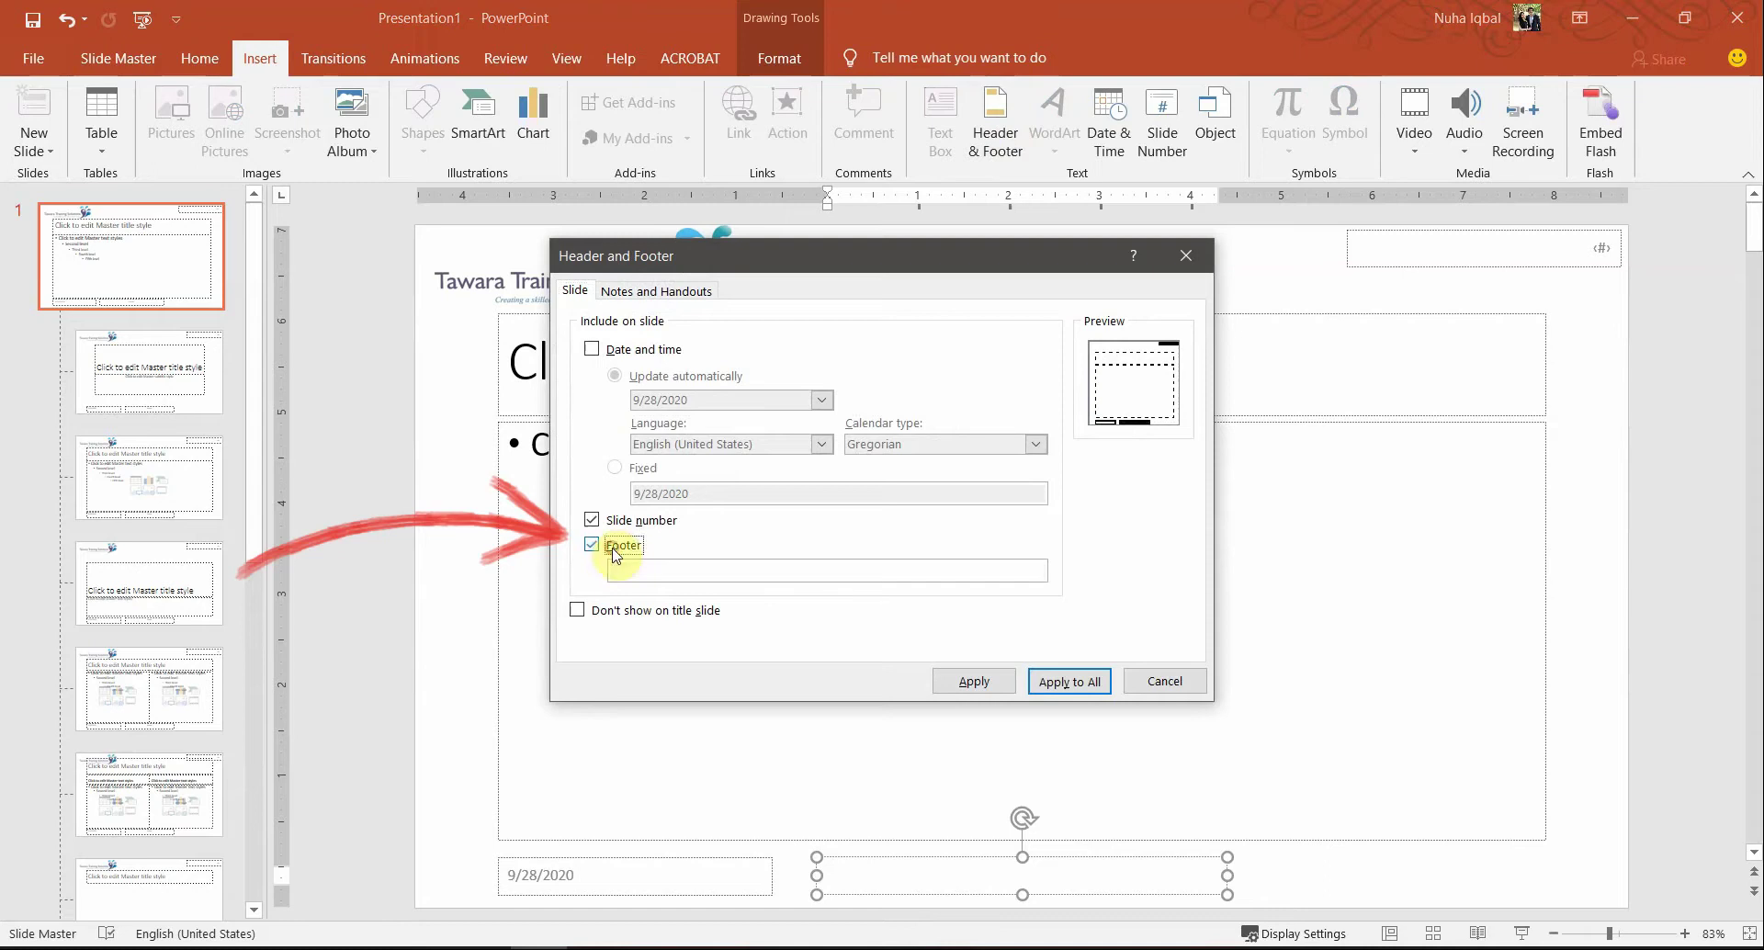
click(651, 572)
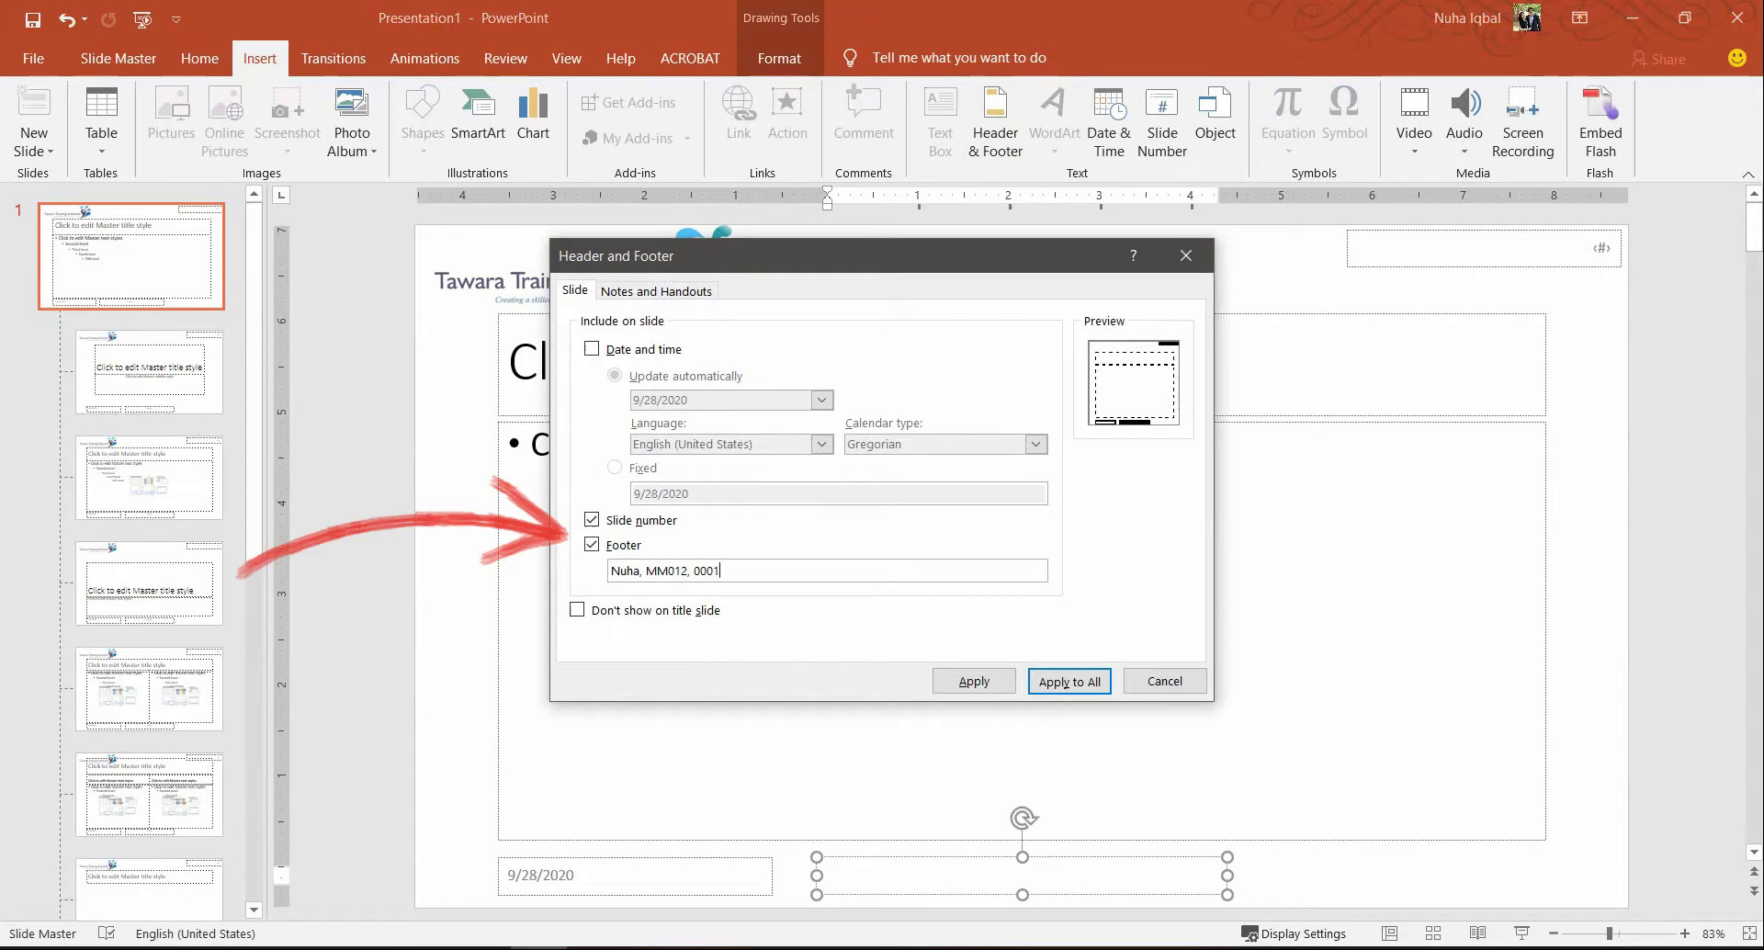
click(1076, 687)
drag(1153, 896, 1466, 892)
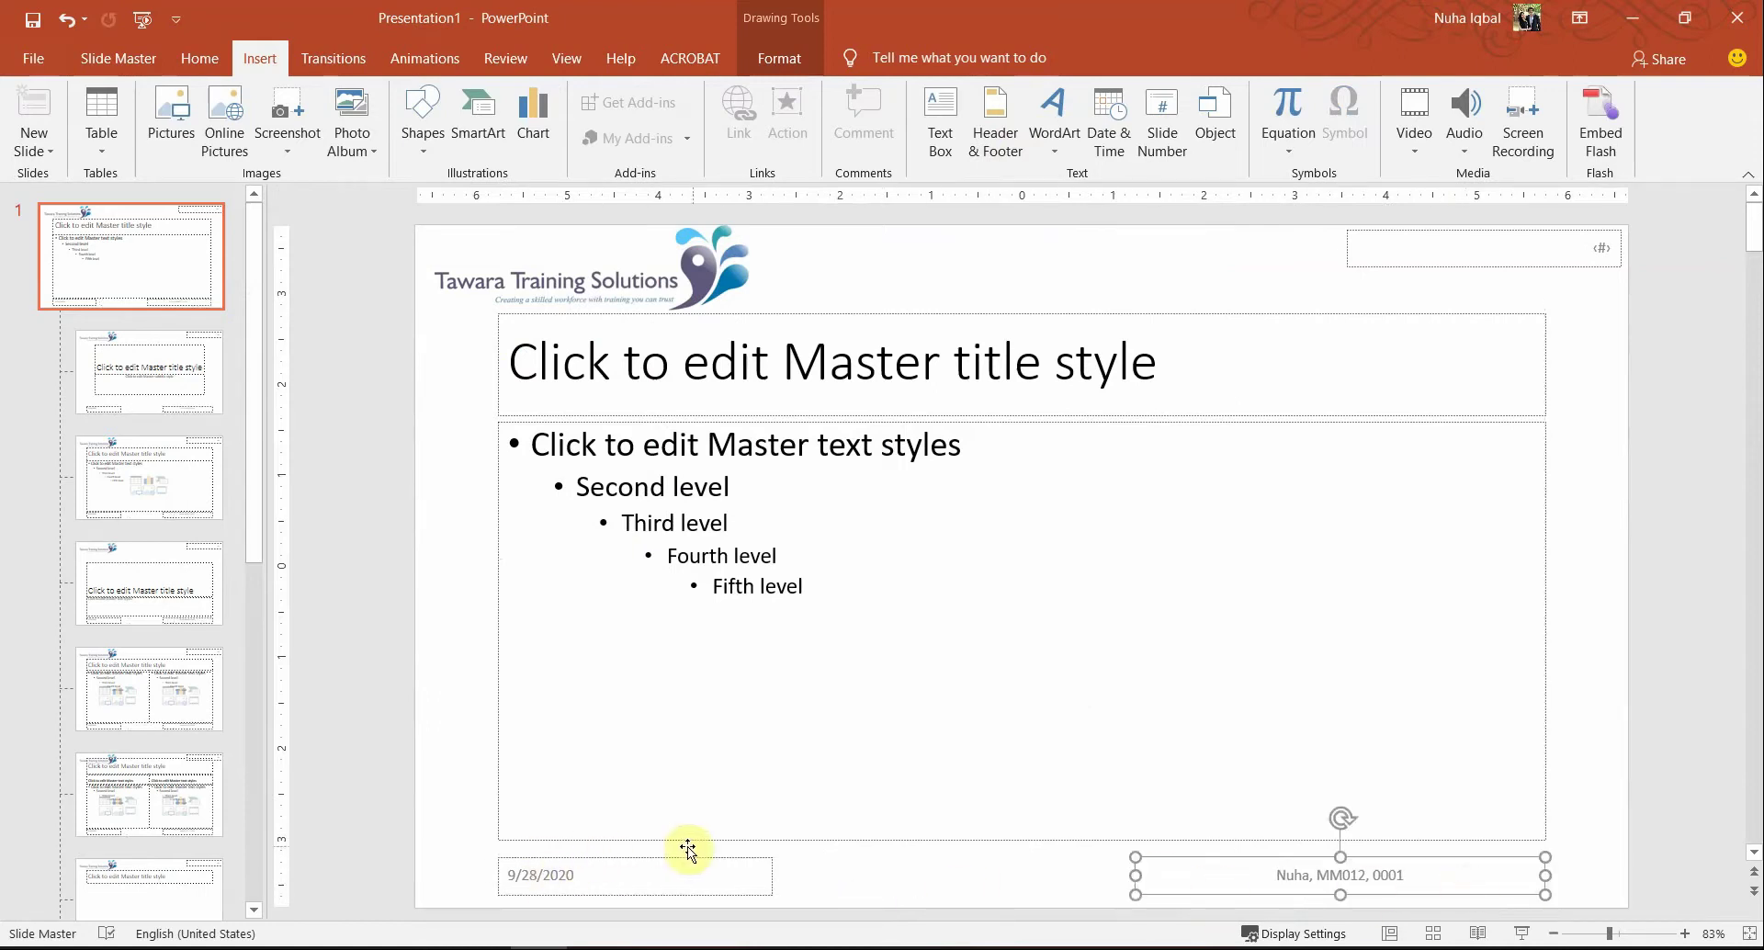
drag(1180, 895, 866, 890)
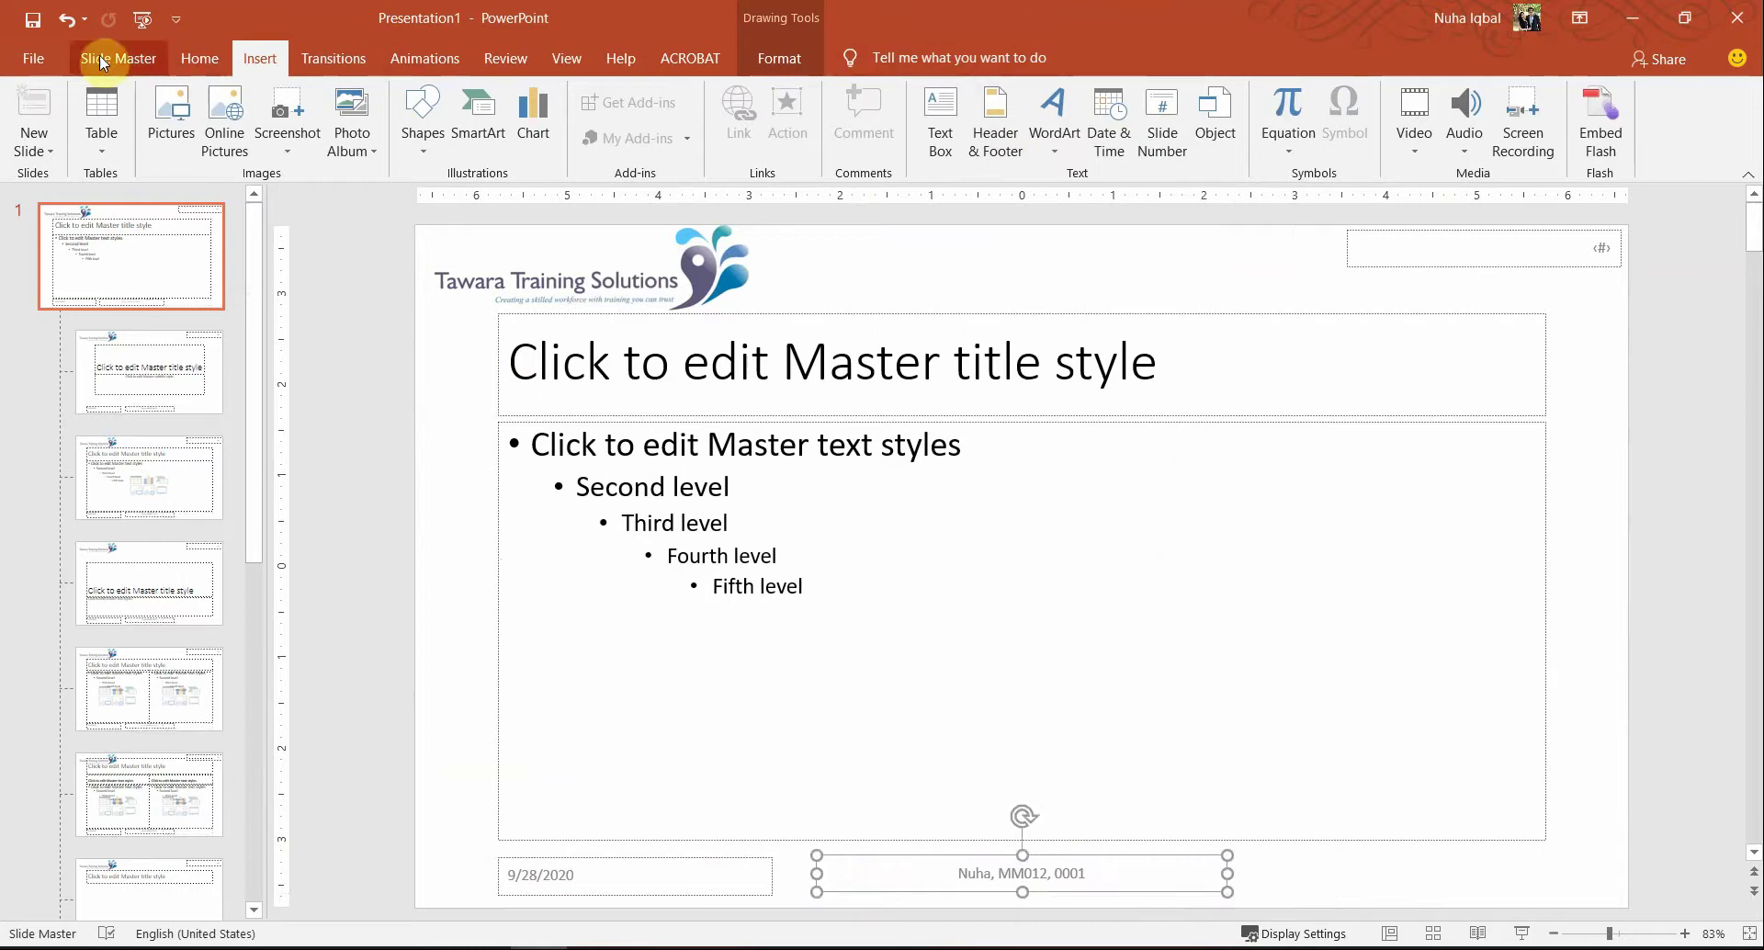
Close Master View and inspect the slide number and footer on the title slide
click(138, 58)
click(946, 120)
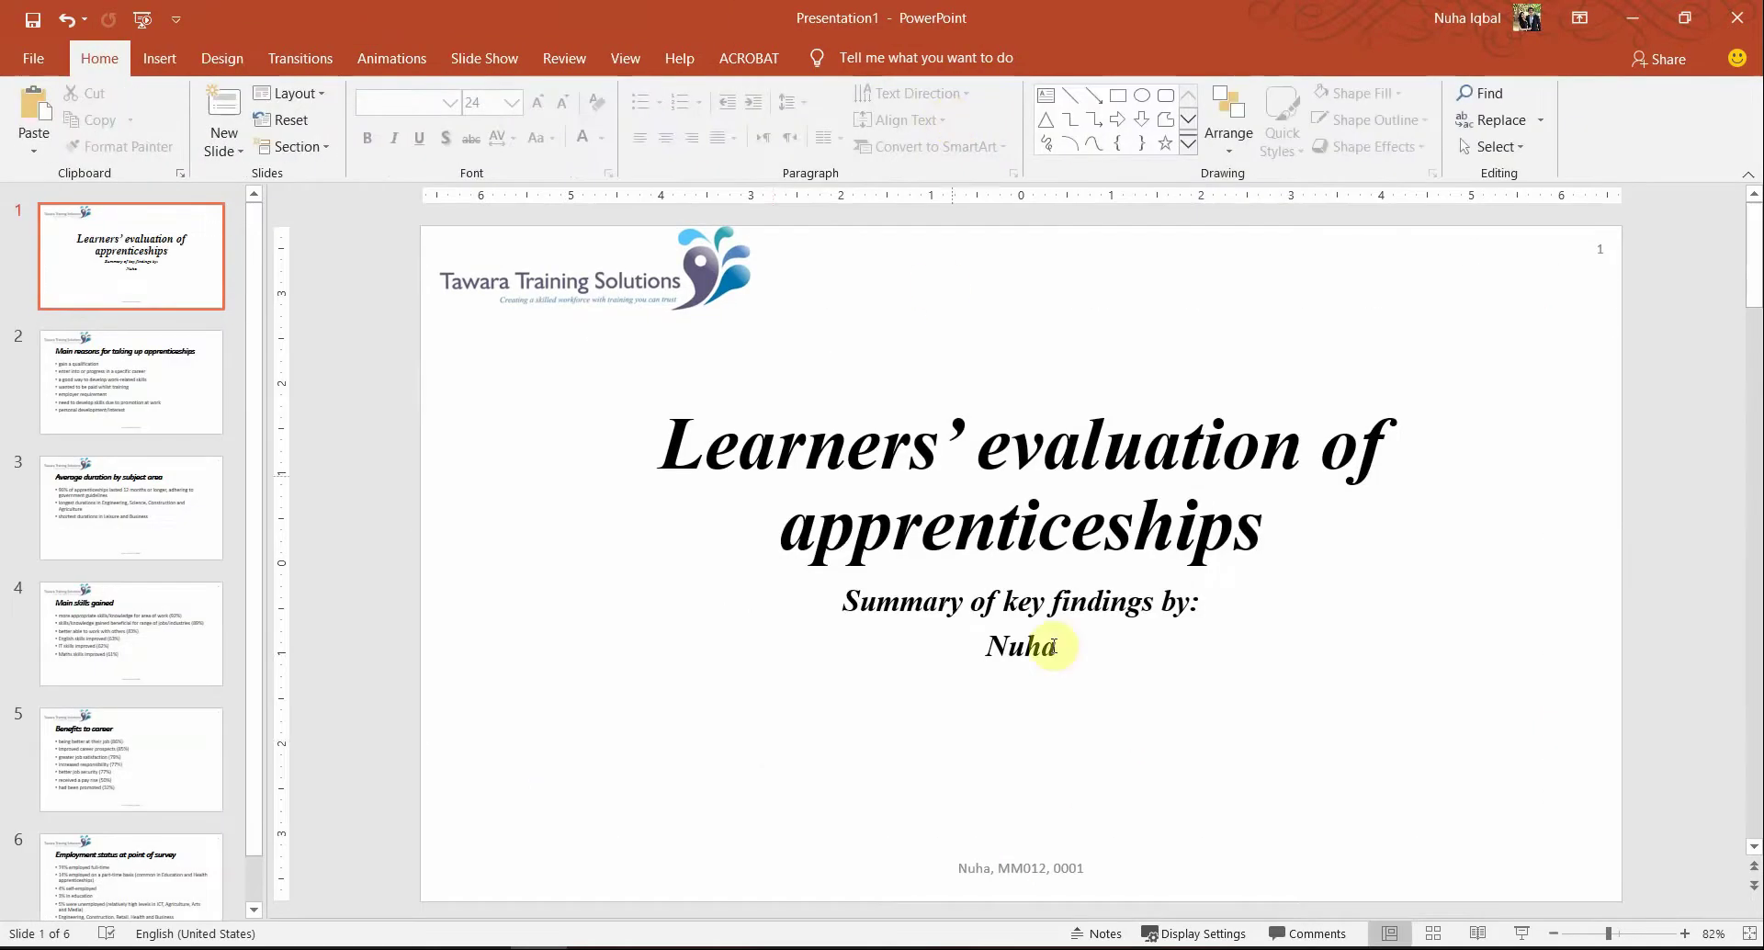
click(1604, 266)
click(658, 266)
click(1014, 867)
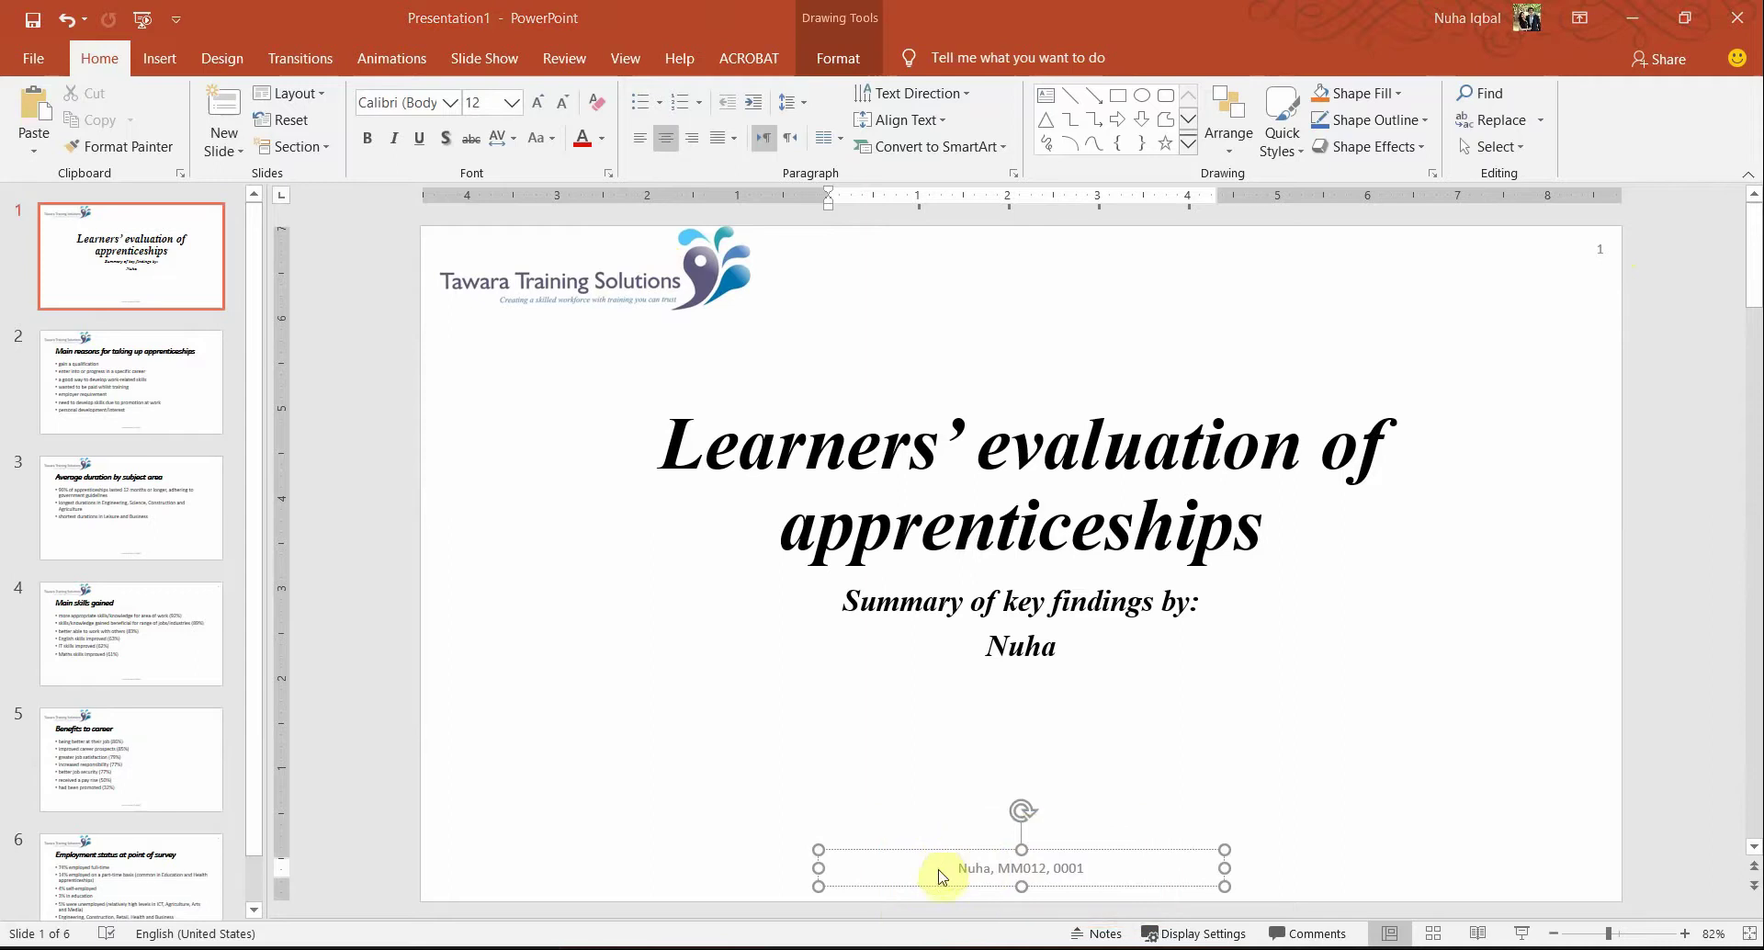
Select the no-other-features requirement in the PDF and step through the slides
key(alt+Tab)
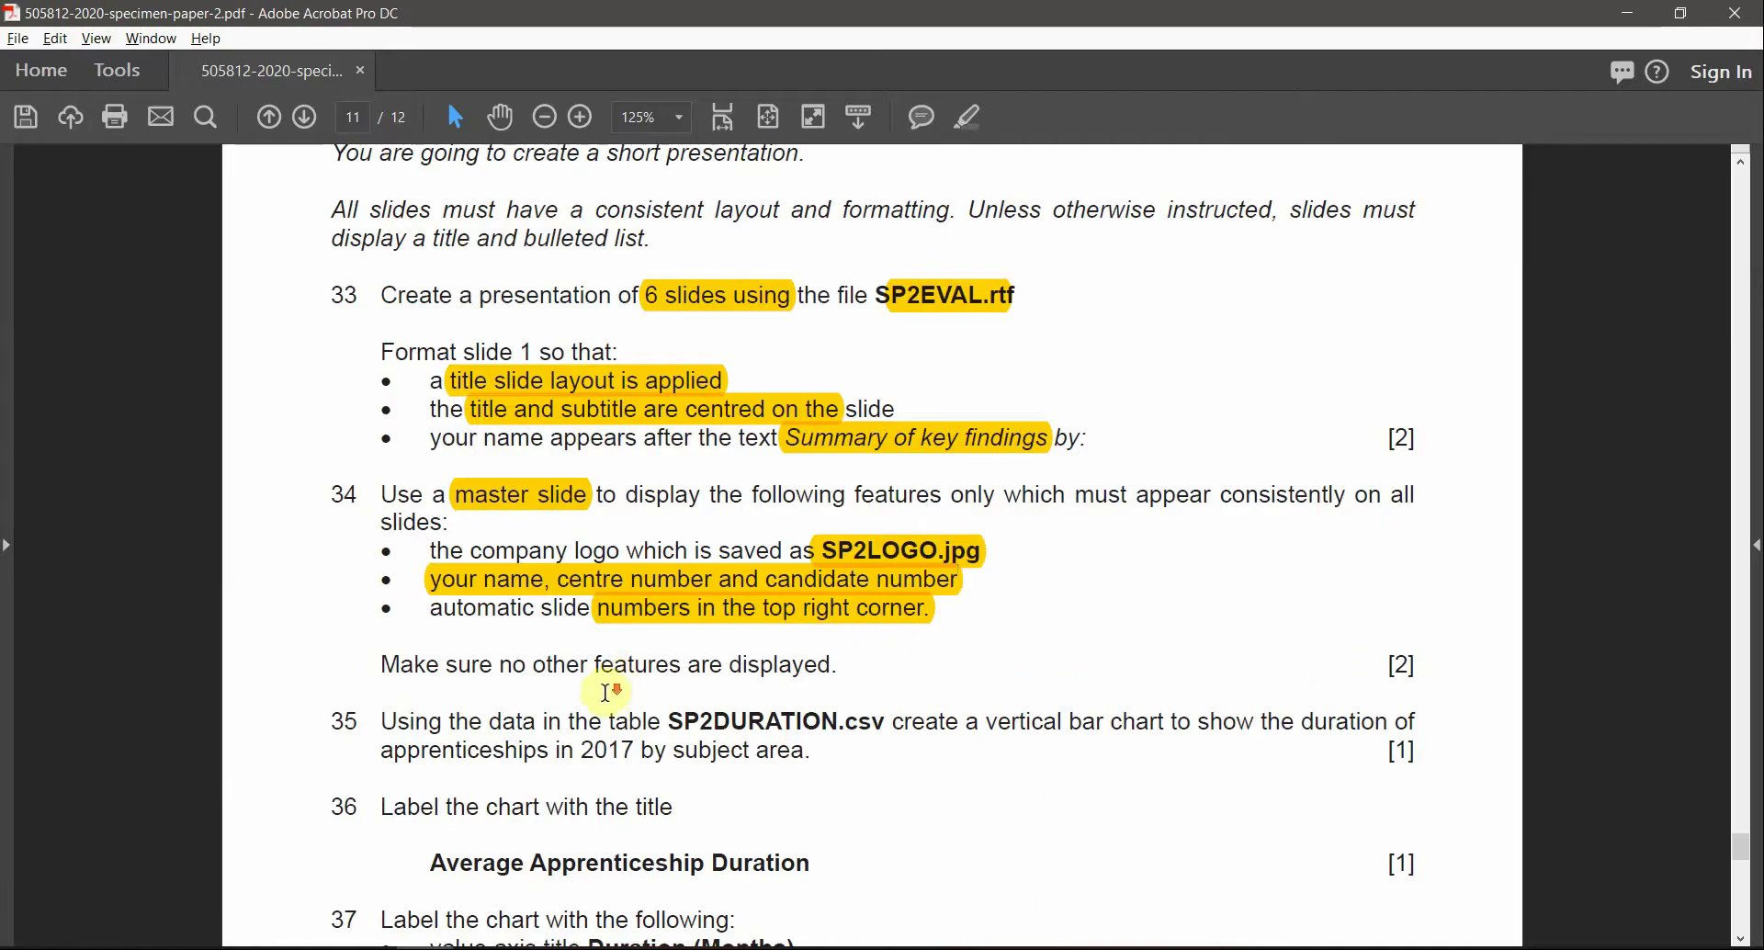
drag(508, 655, 726, 689)
key(alt+Tab)
click(178, 401)
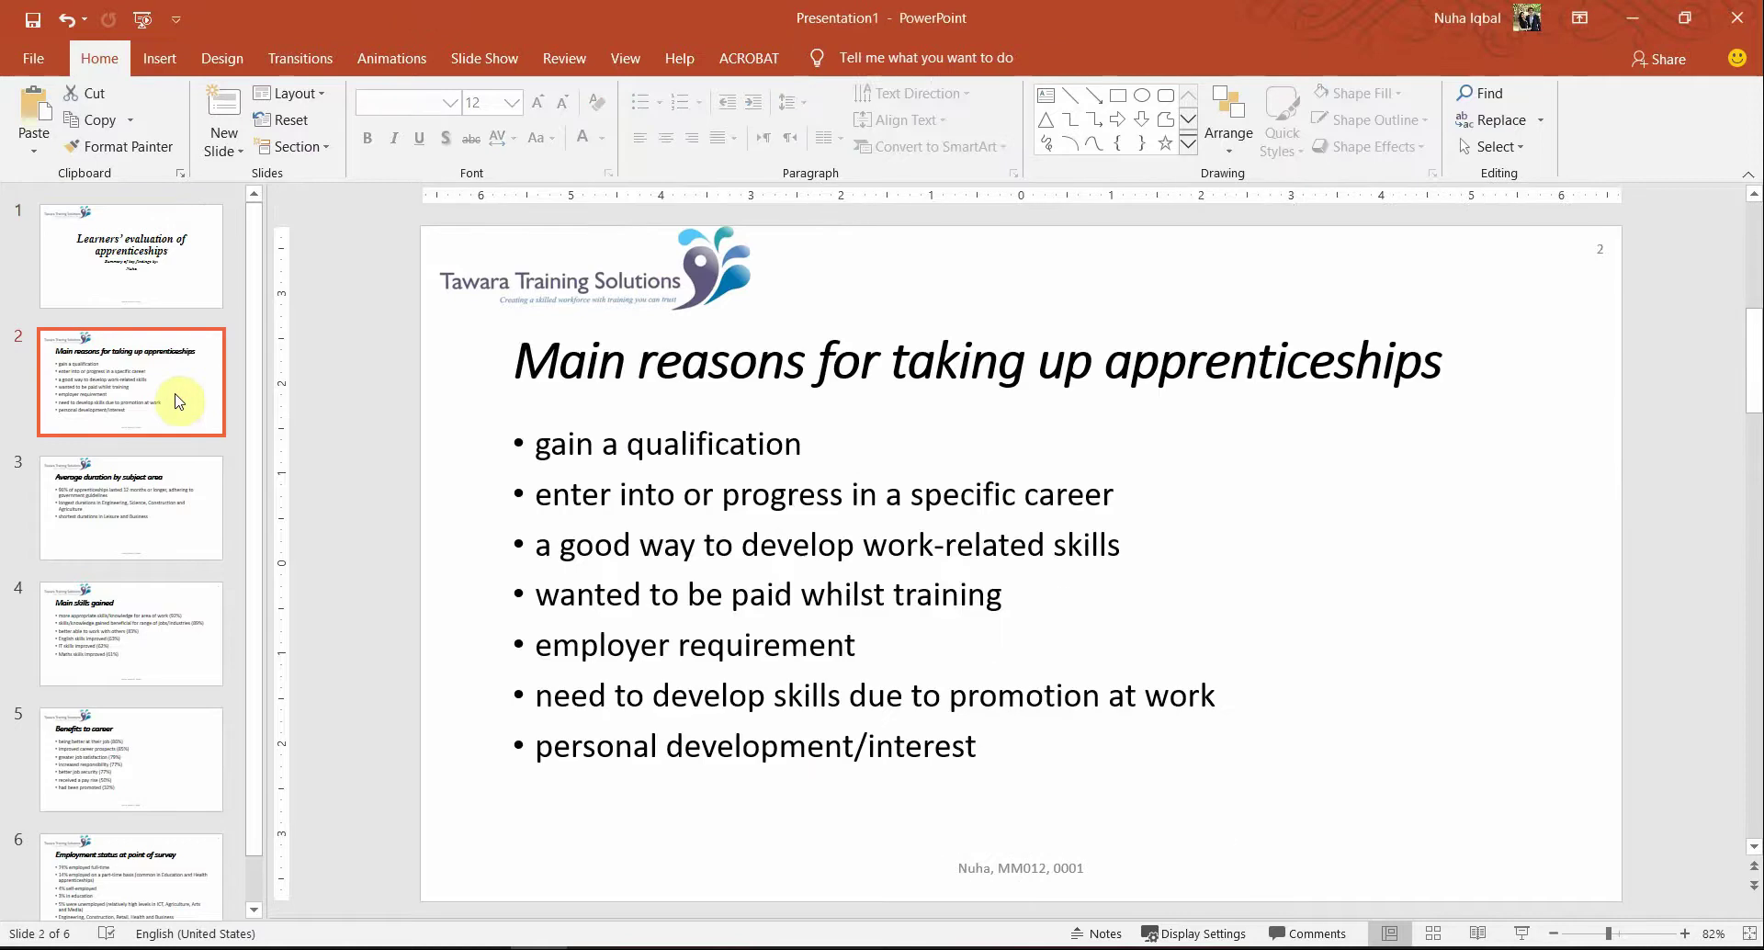
key(Down)
key(Down)
key(Down)
key(Down)
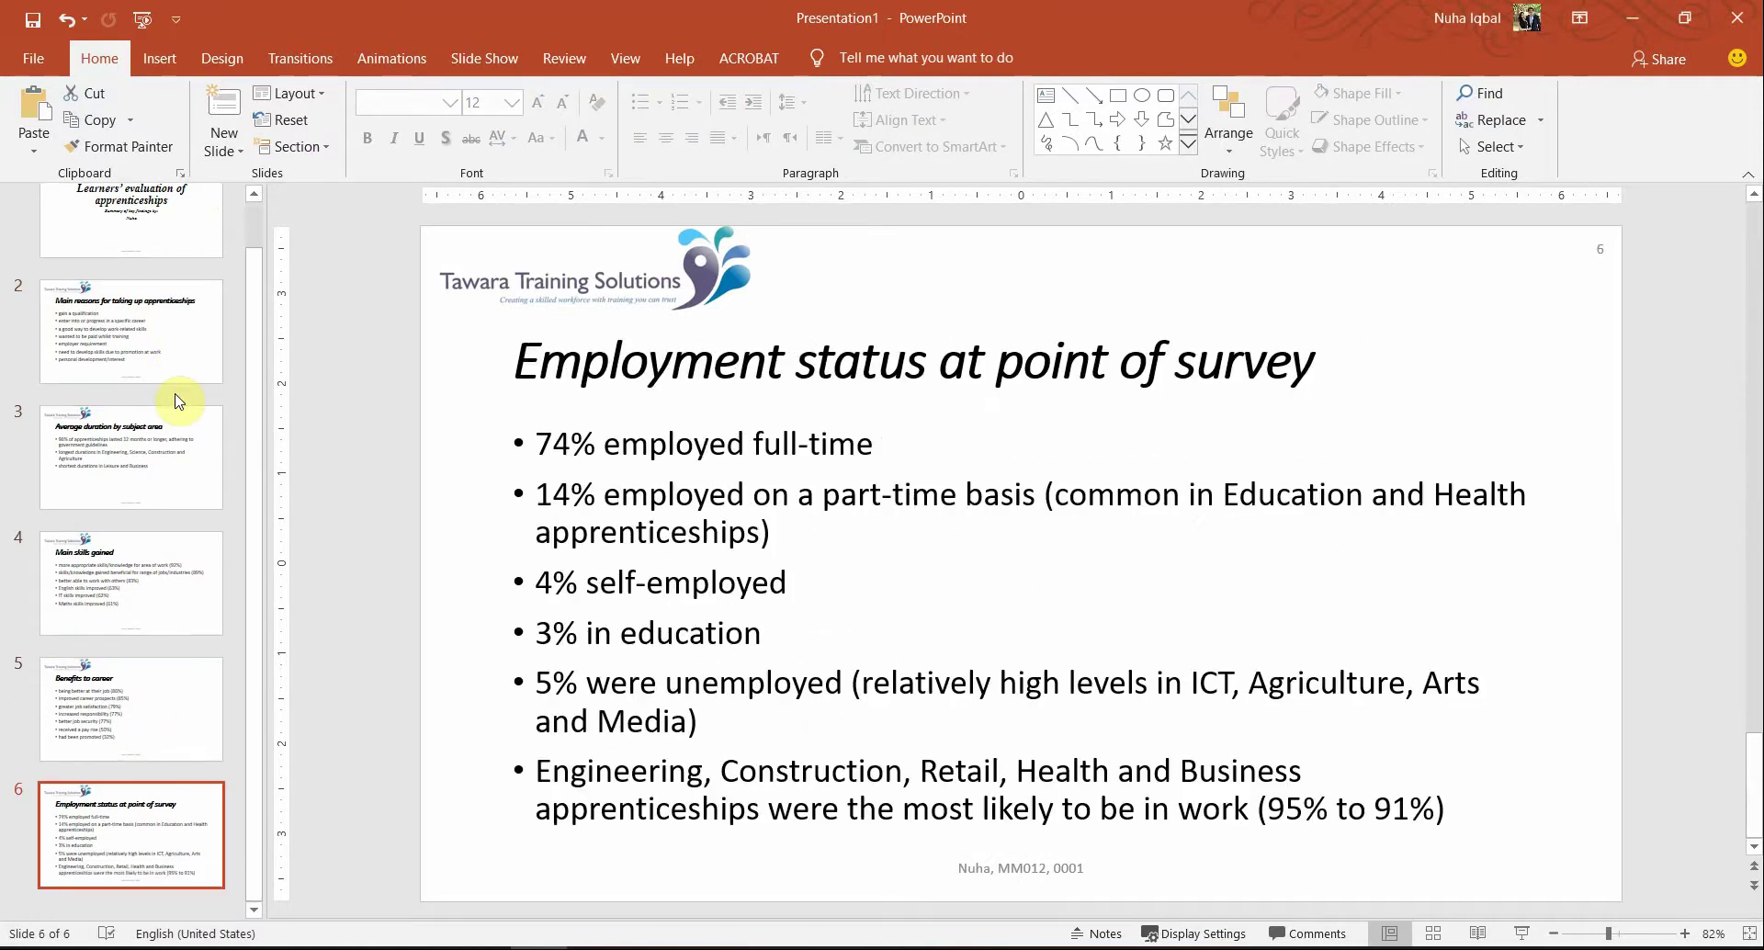
key(Up)
key(Up)
key(Up)
key(Up)
key(Up)
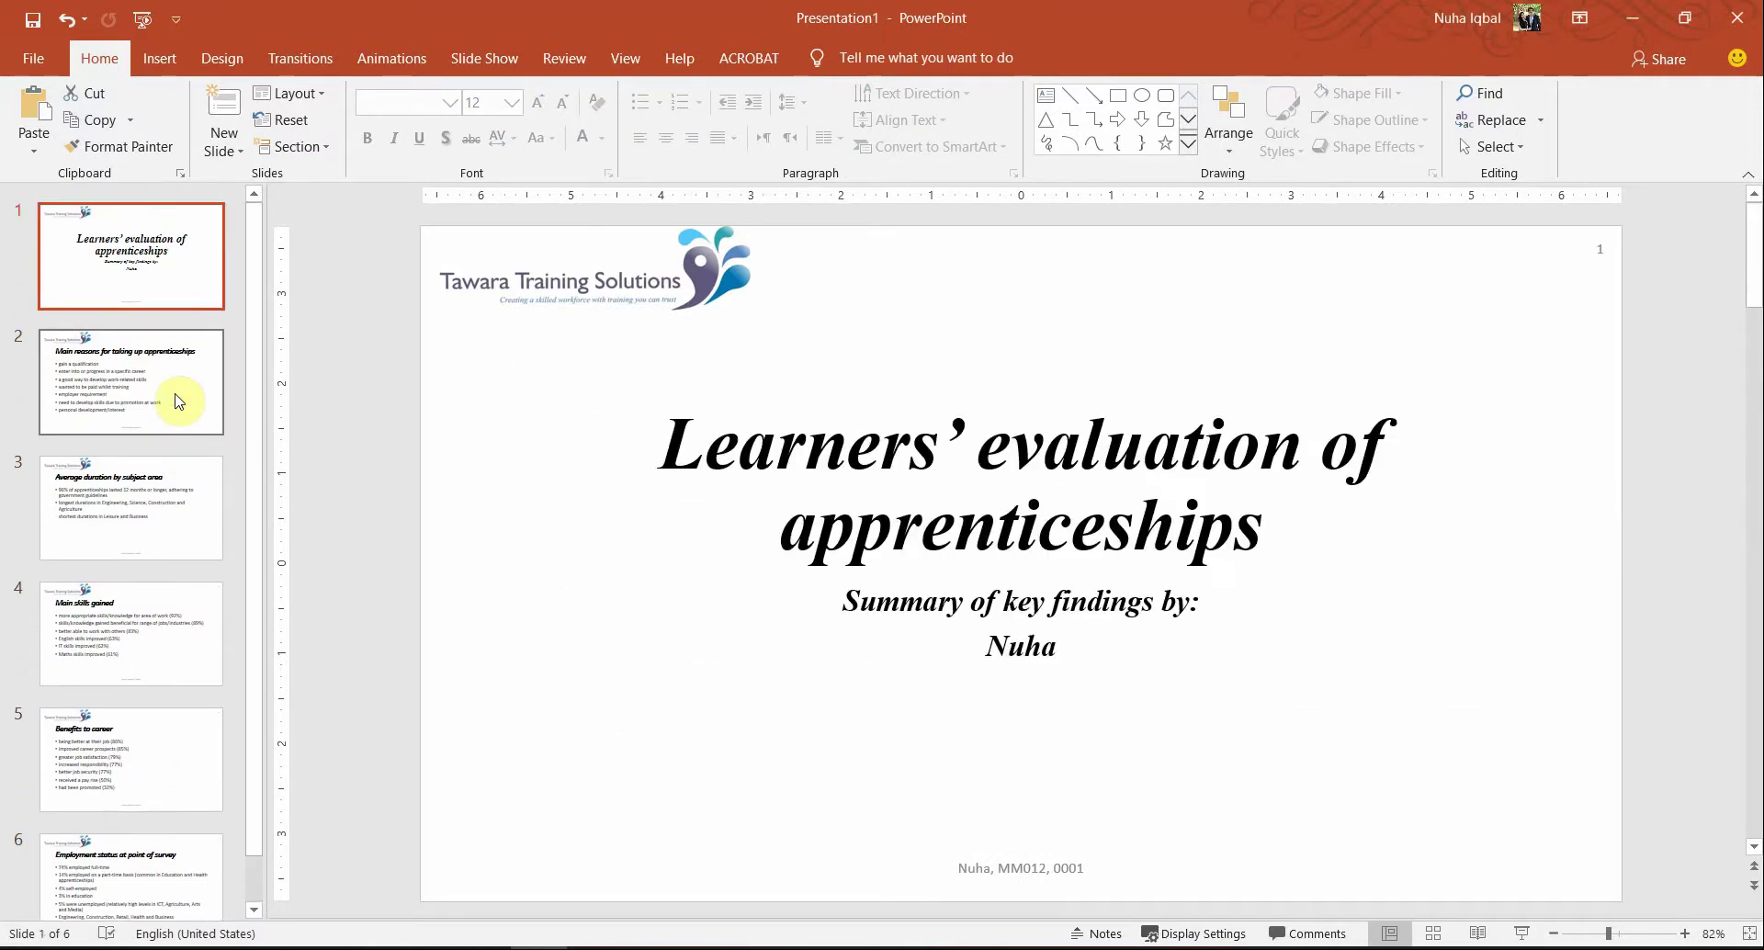
key(alt+Tab)
key(alt+Tab)
key(Down)
key(Down)
key(alt+Tab)
Highlight 'no other features are', SP2DURATION and '2017 by subject area.' in yellow
scroll(955, 772, down, 3)
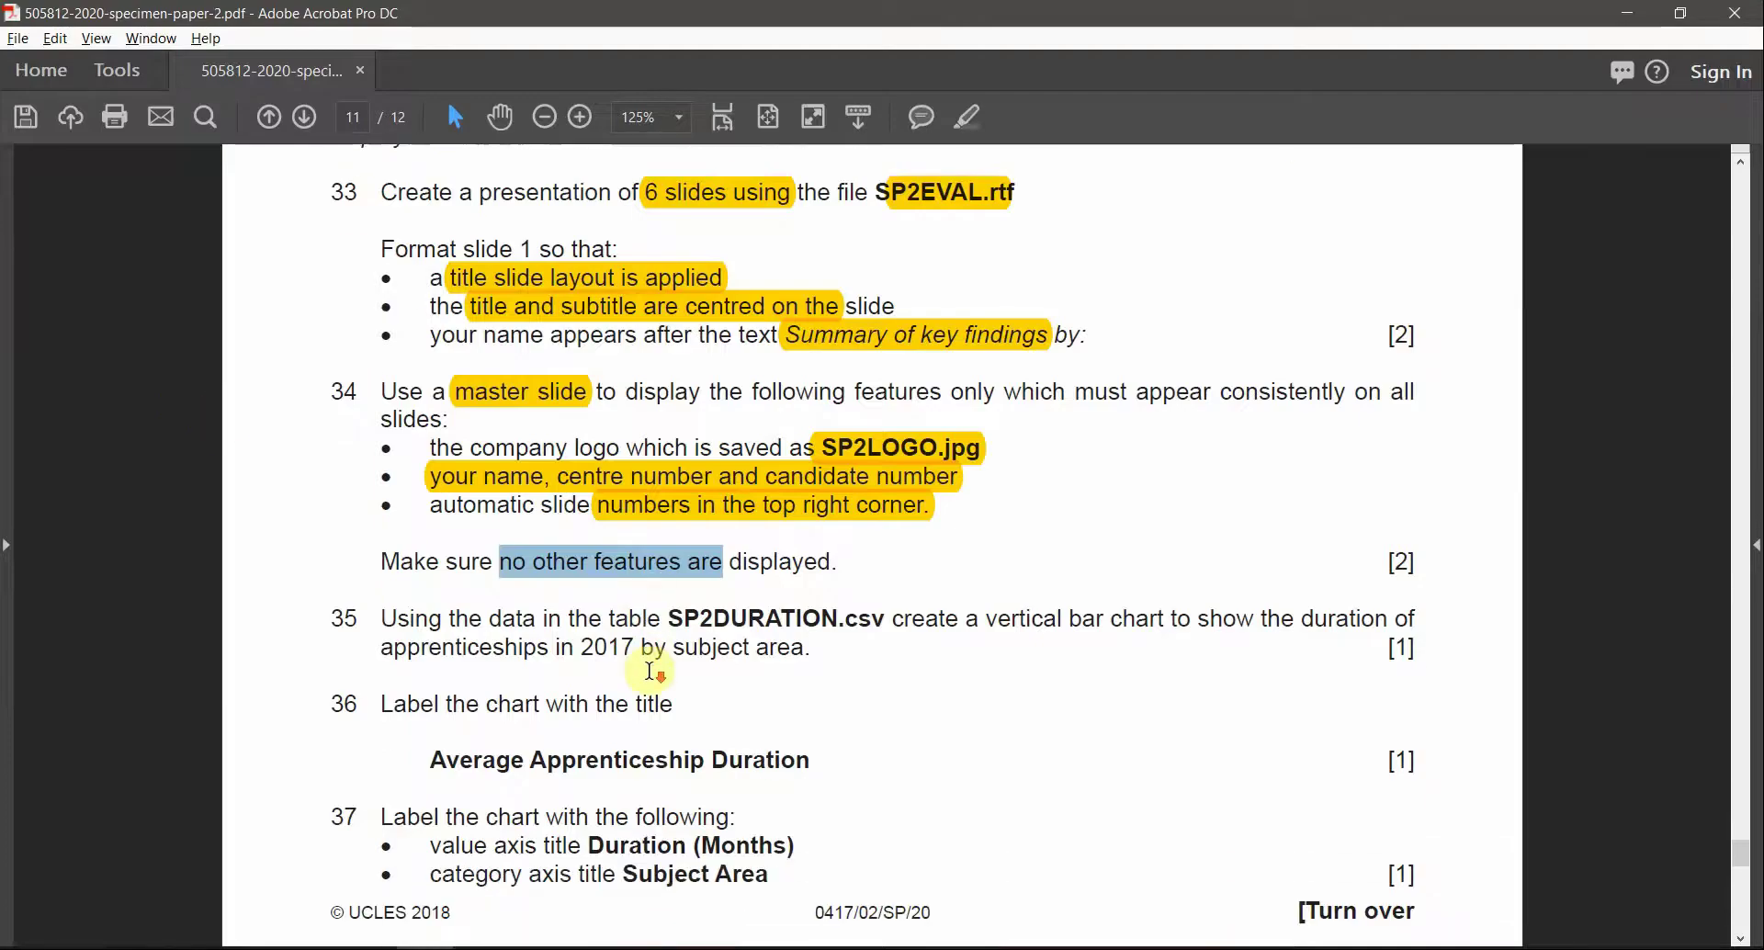
click(970, 117)
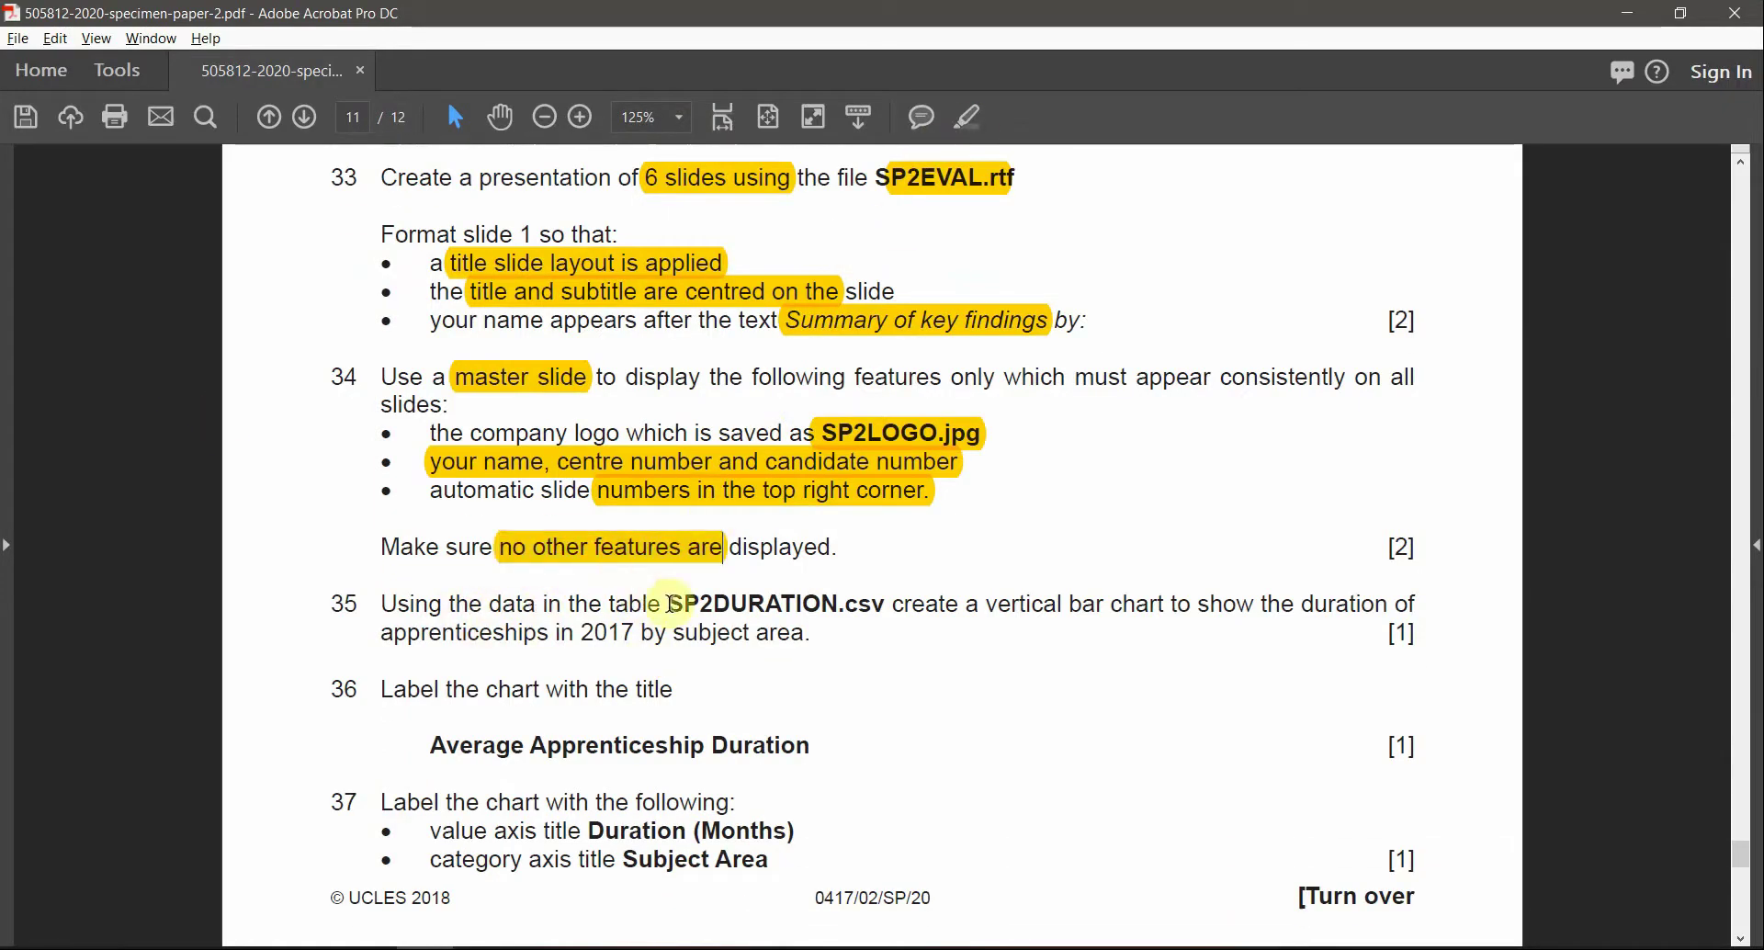
drag(667, 605, 839, 604)
click(970, 116)
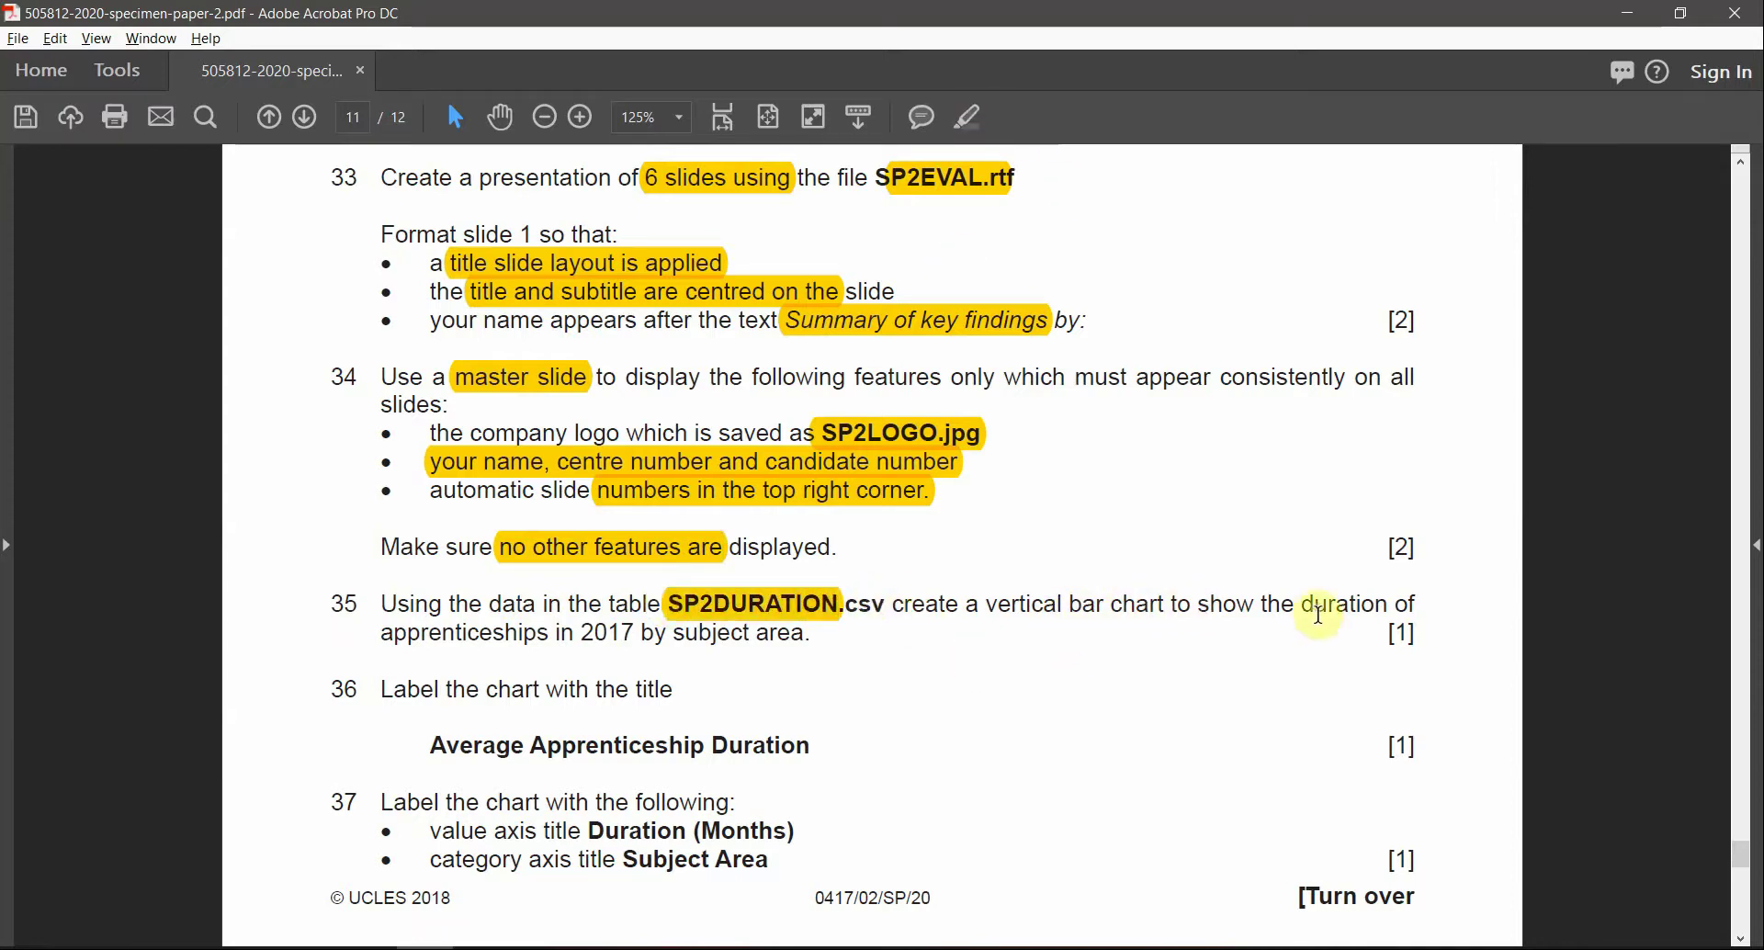
drag(394, 633, 810, 638)
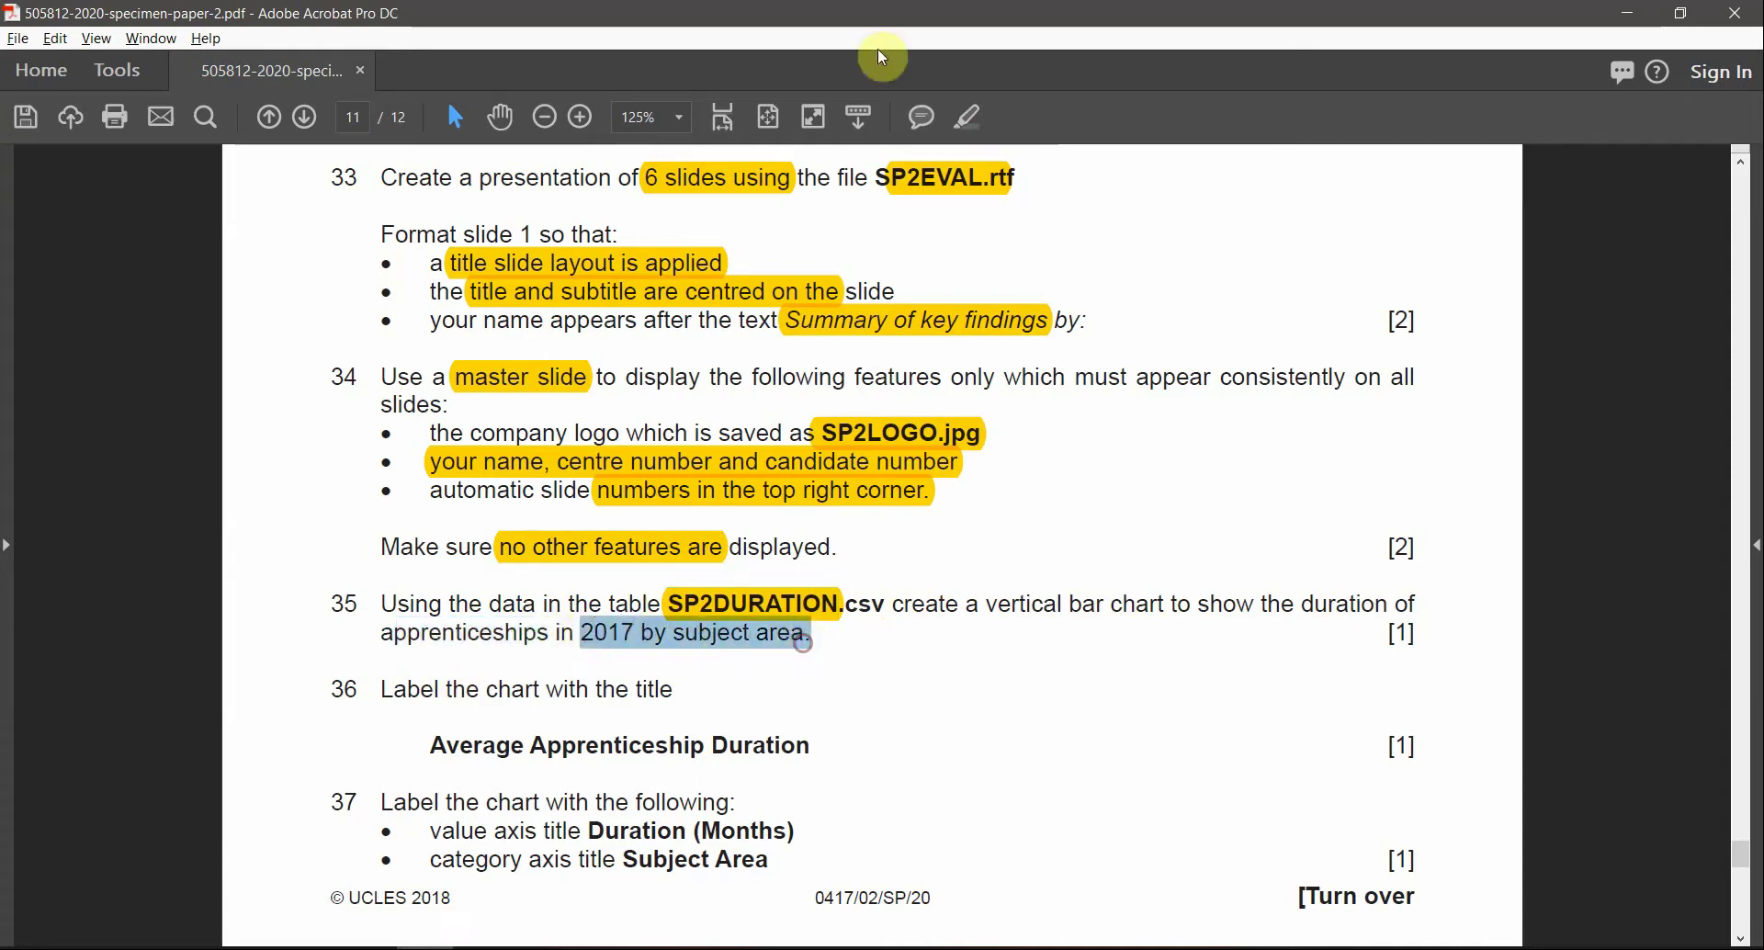
click(976, 125)
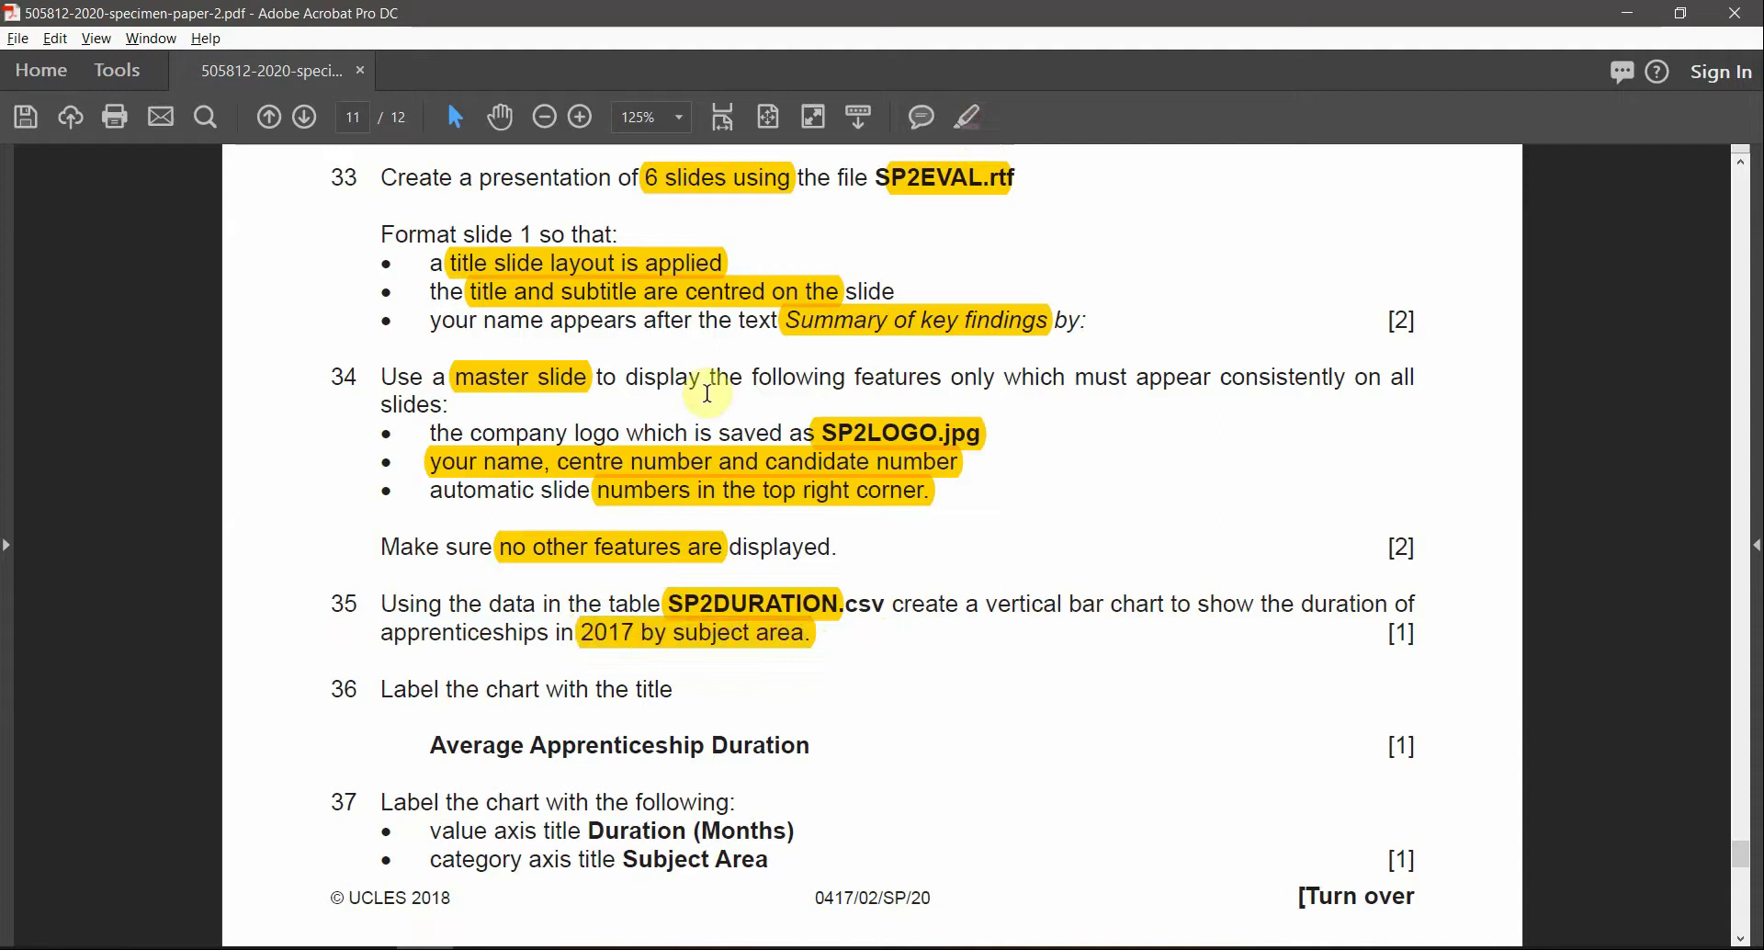
Open SP2DURATION.csv from the supporting files folder
drag(381, 633, 524, 634)
click(595, 641)
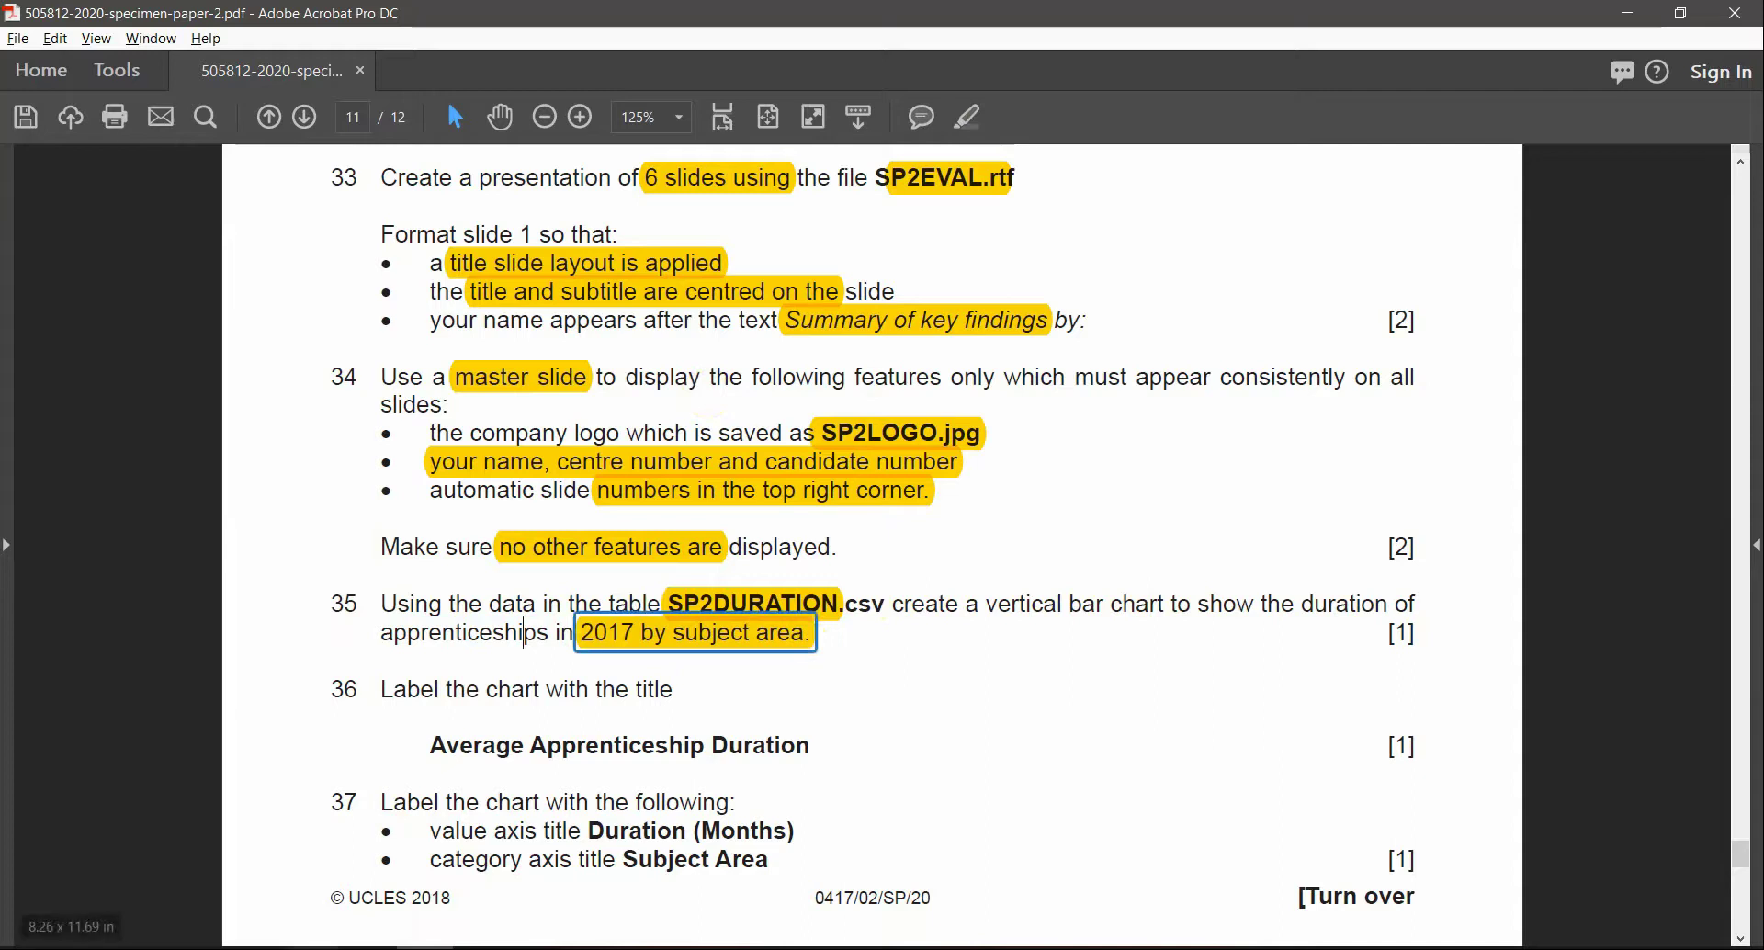
key(alt+Tab)
key(alt+Tab)
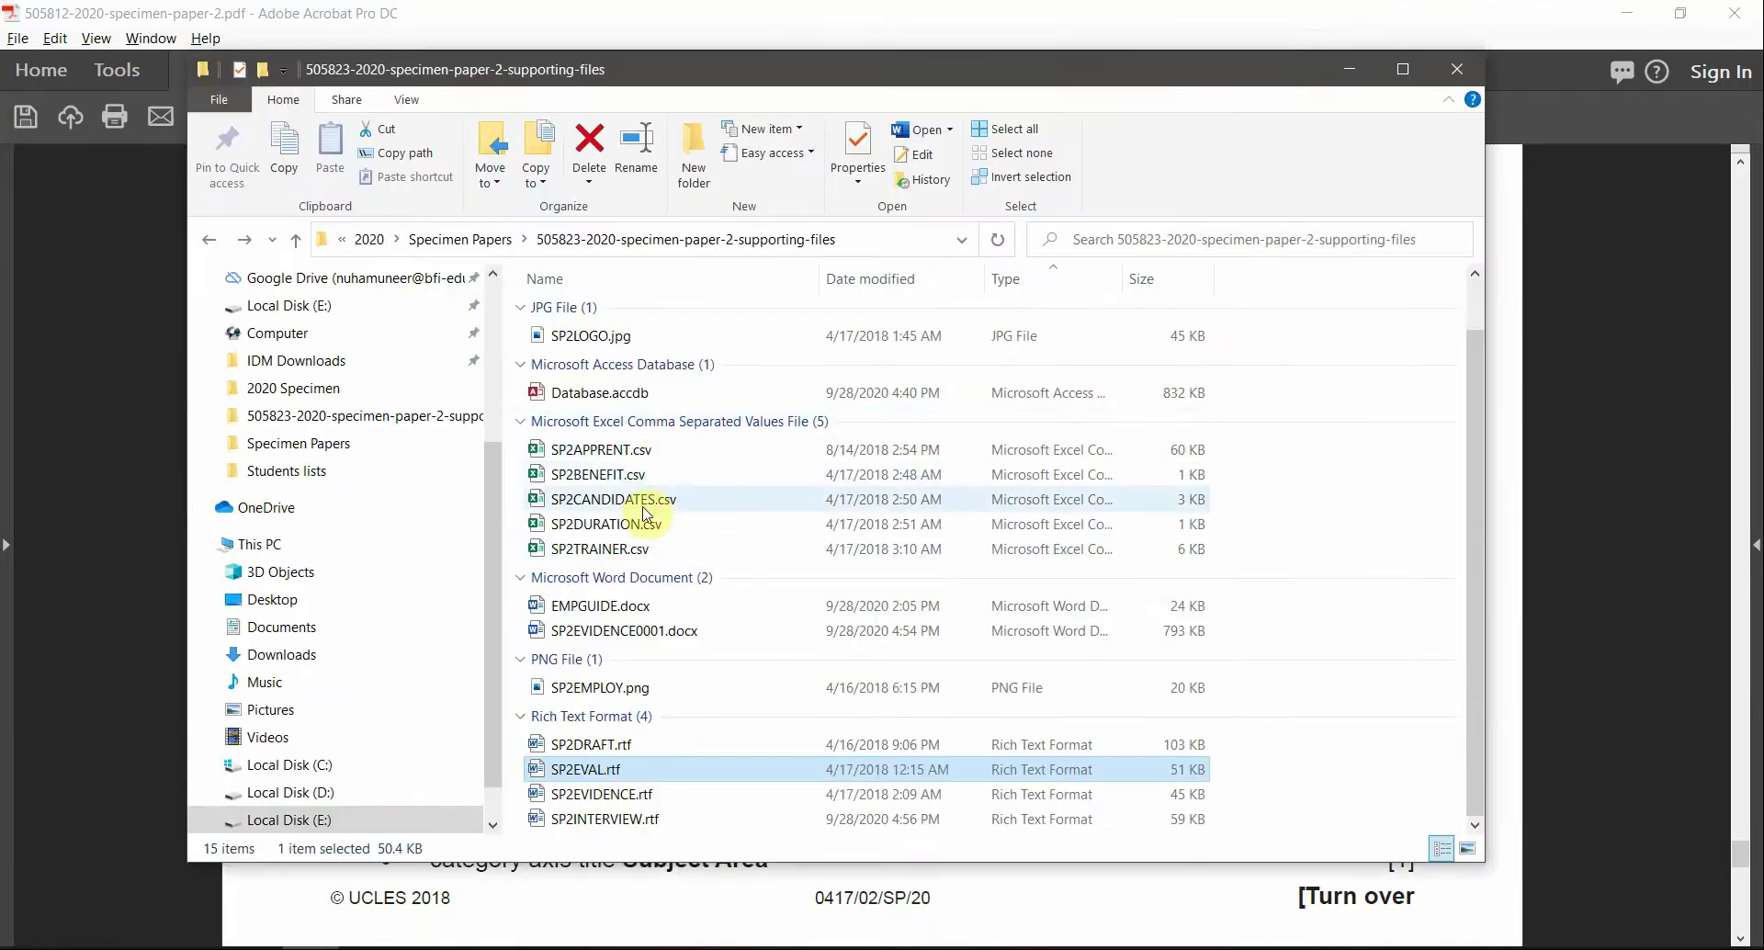
click(636, 528)
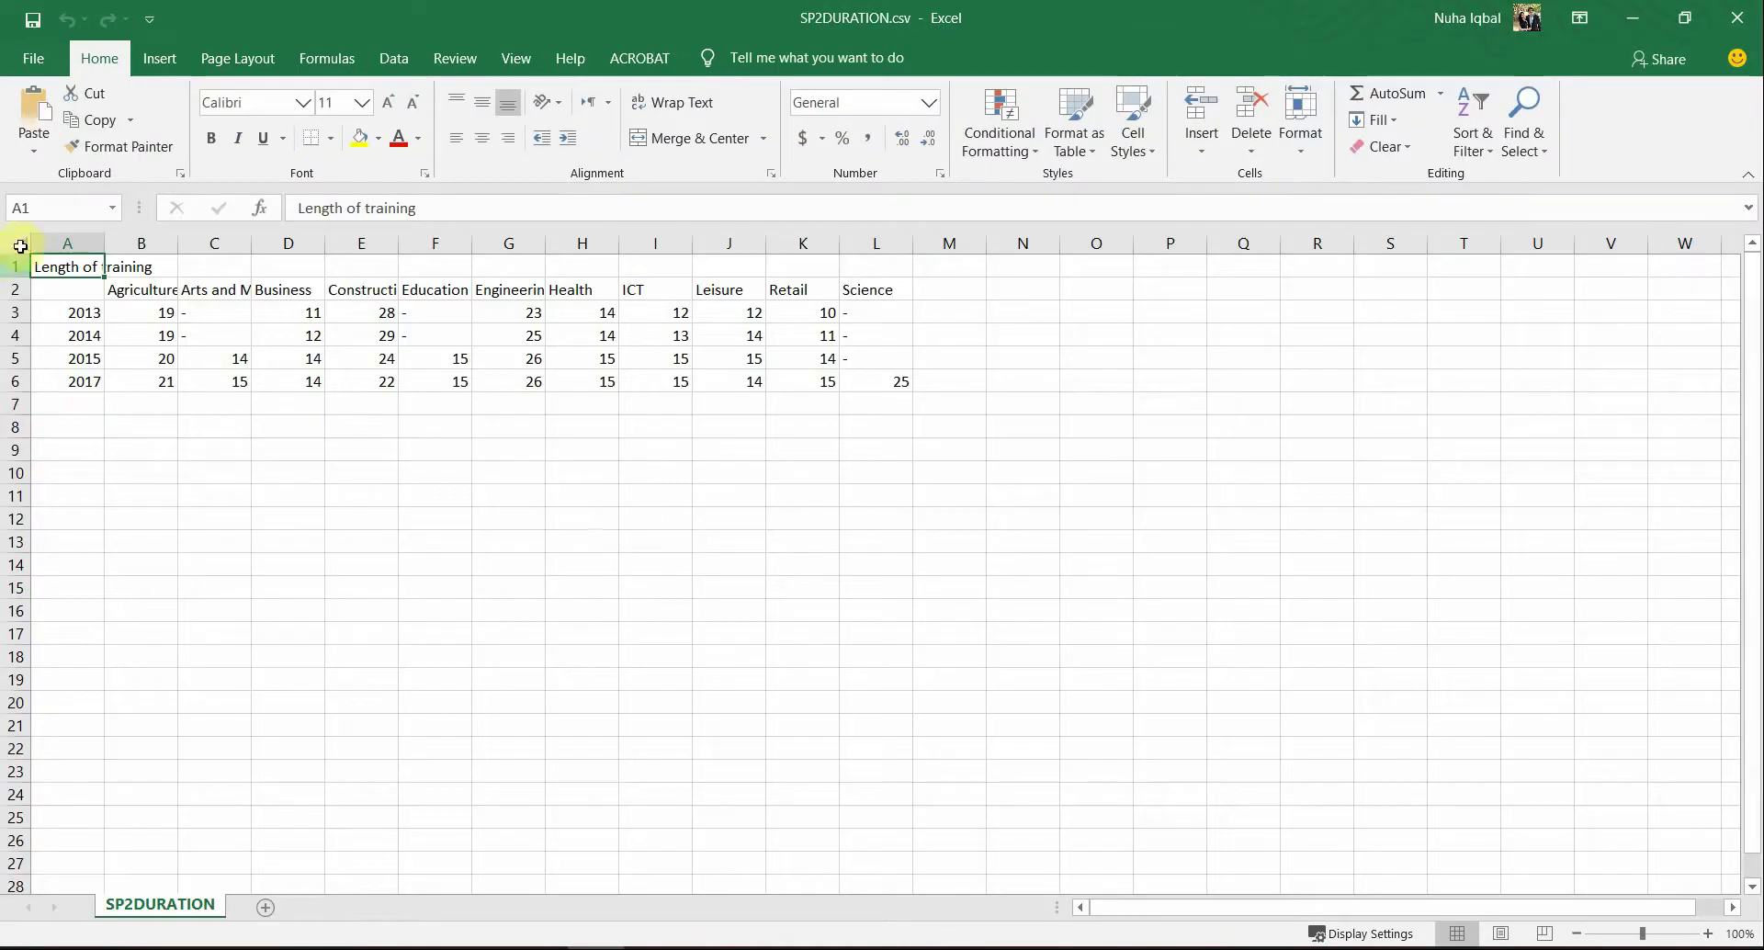
Autofit every worksheet column, then select the 2017 figures in row 6
click(21, 246)
double_click(98, 239)
click(275, 473)
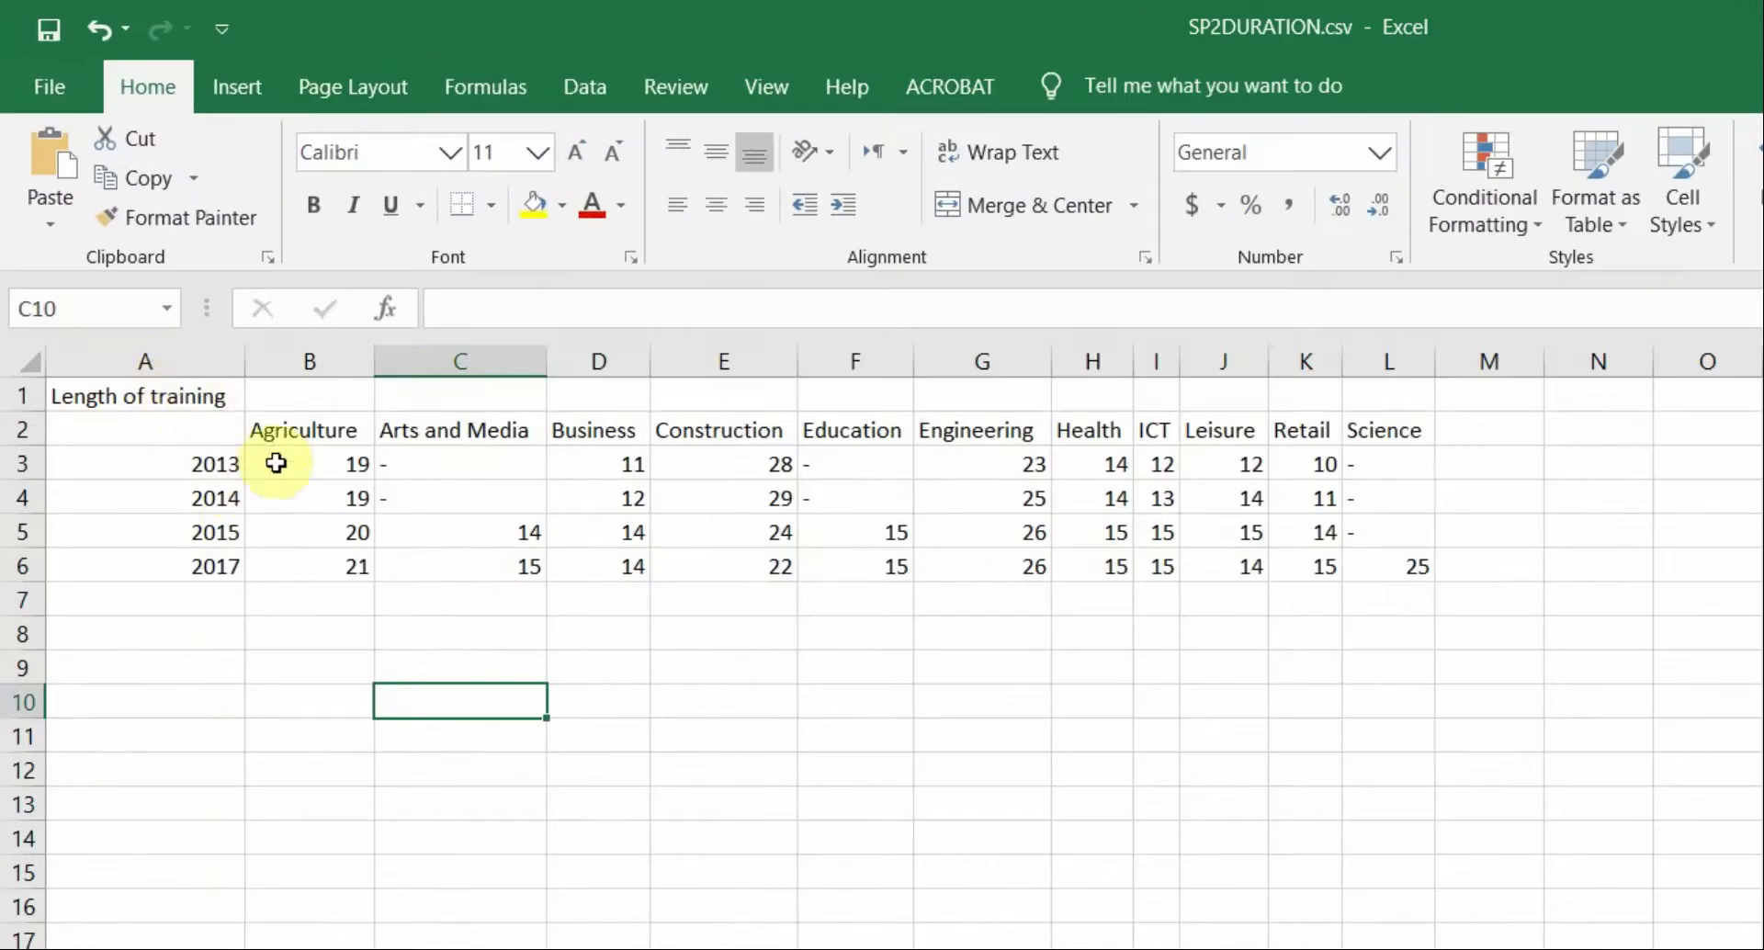
drag(306, 430, 1387, 429)
drag(215, 462, 215, 564)
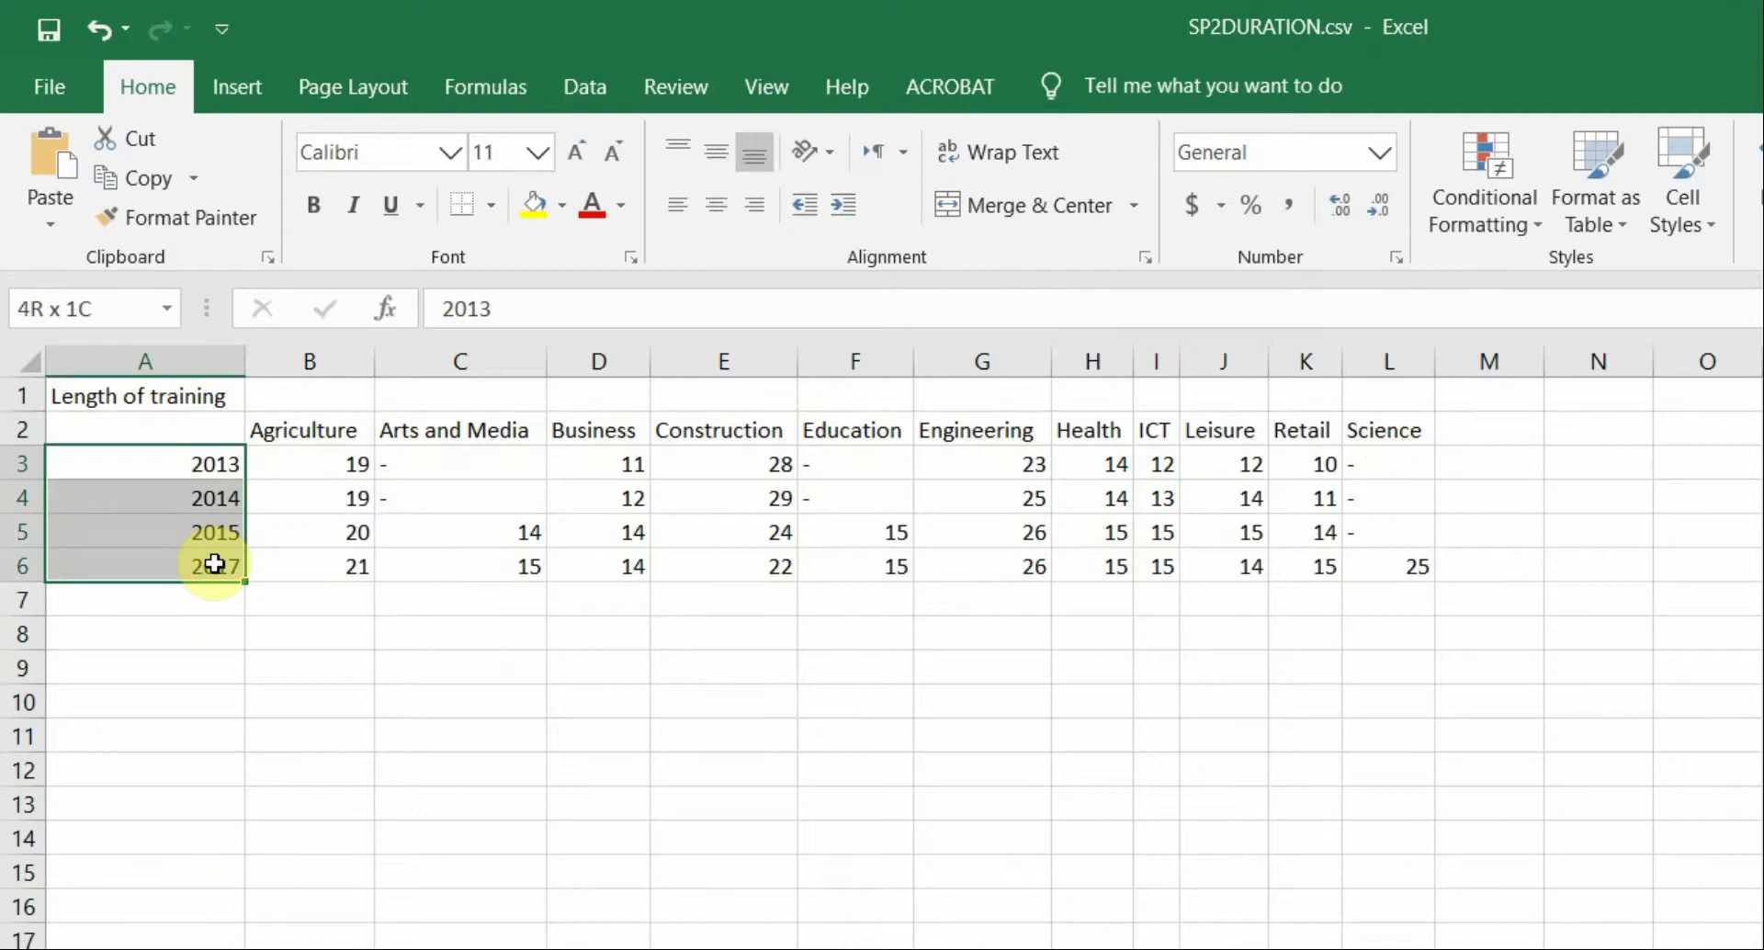
click(285, 562)
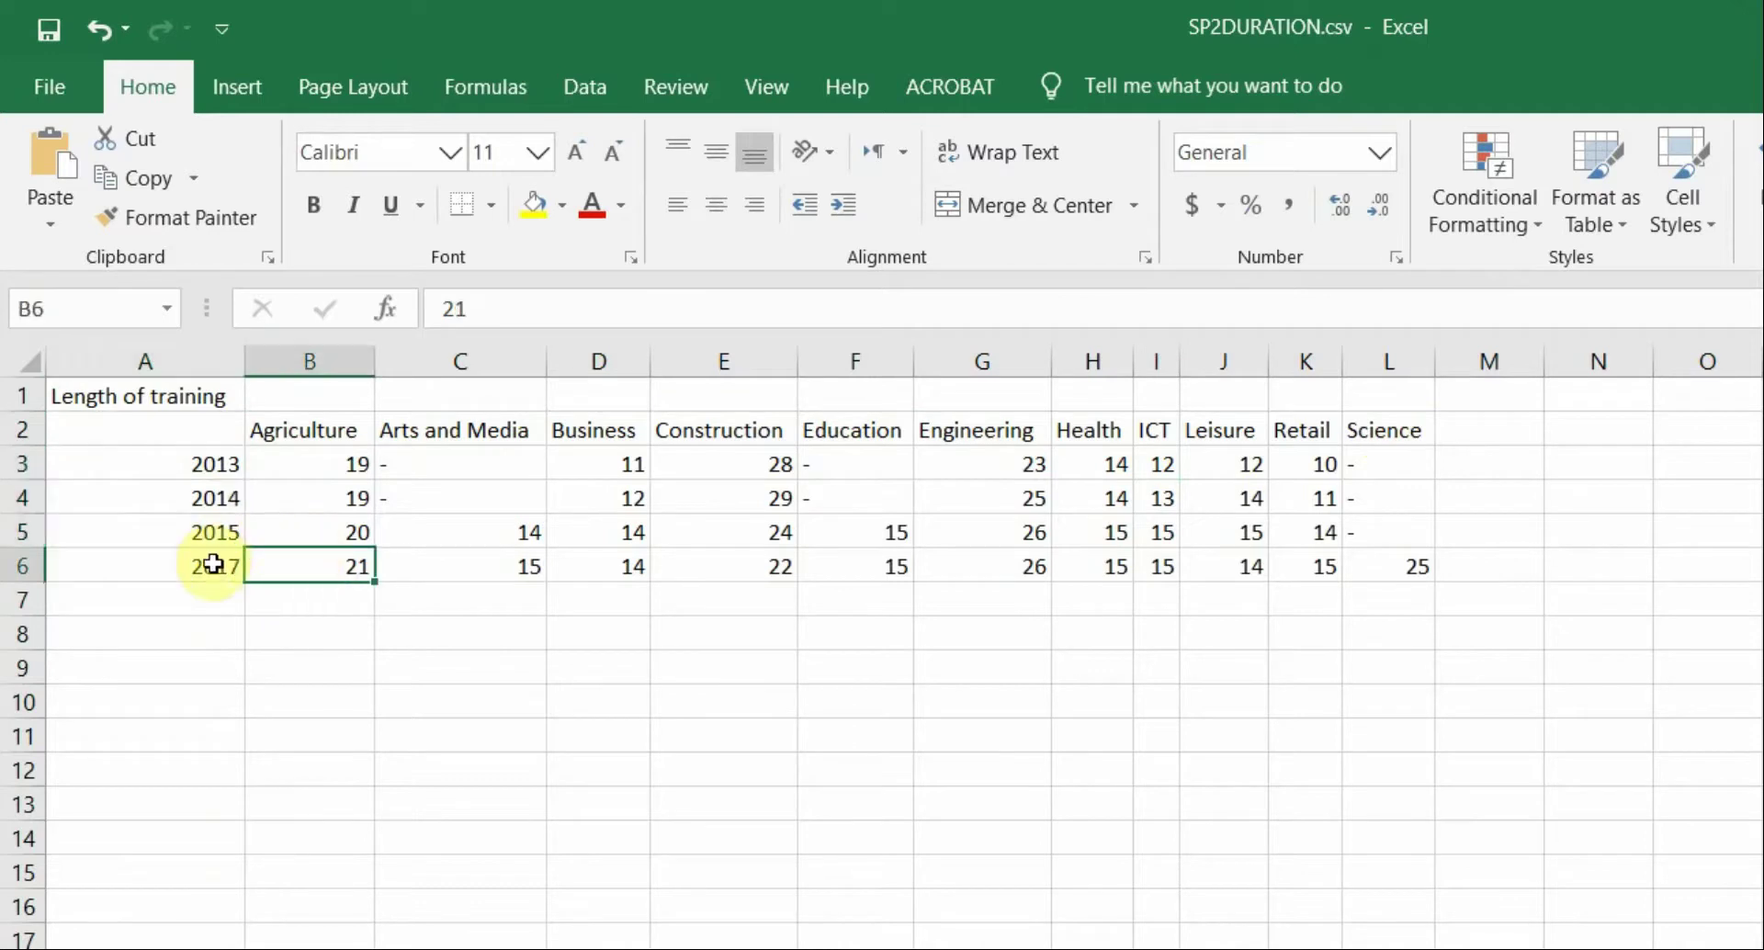
drag(213, 565, 770, 588)
shift+click(1217, 580)
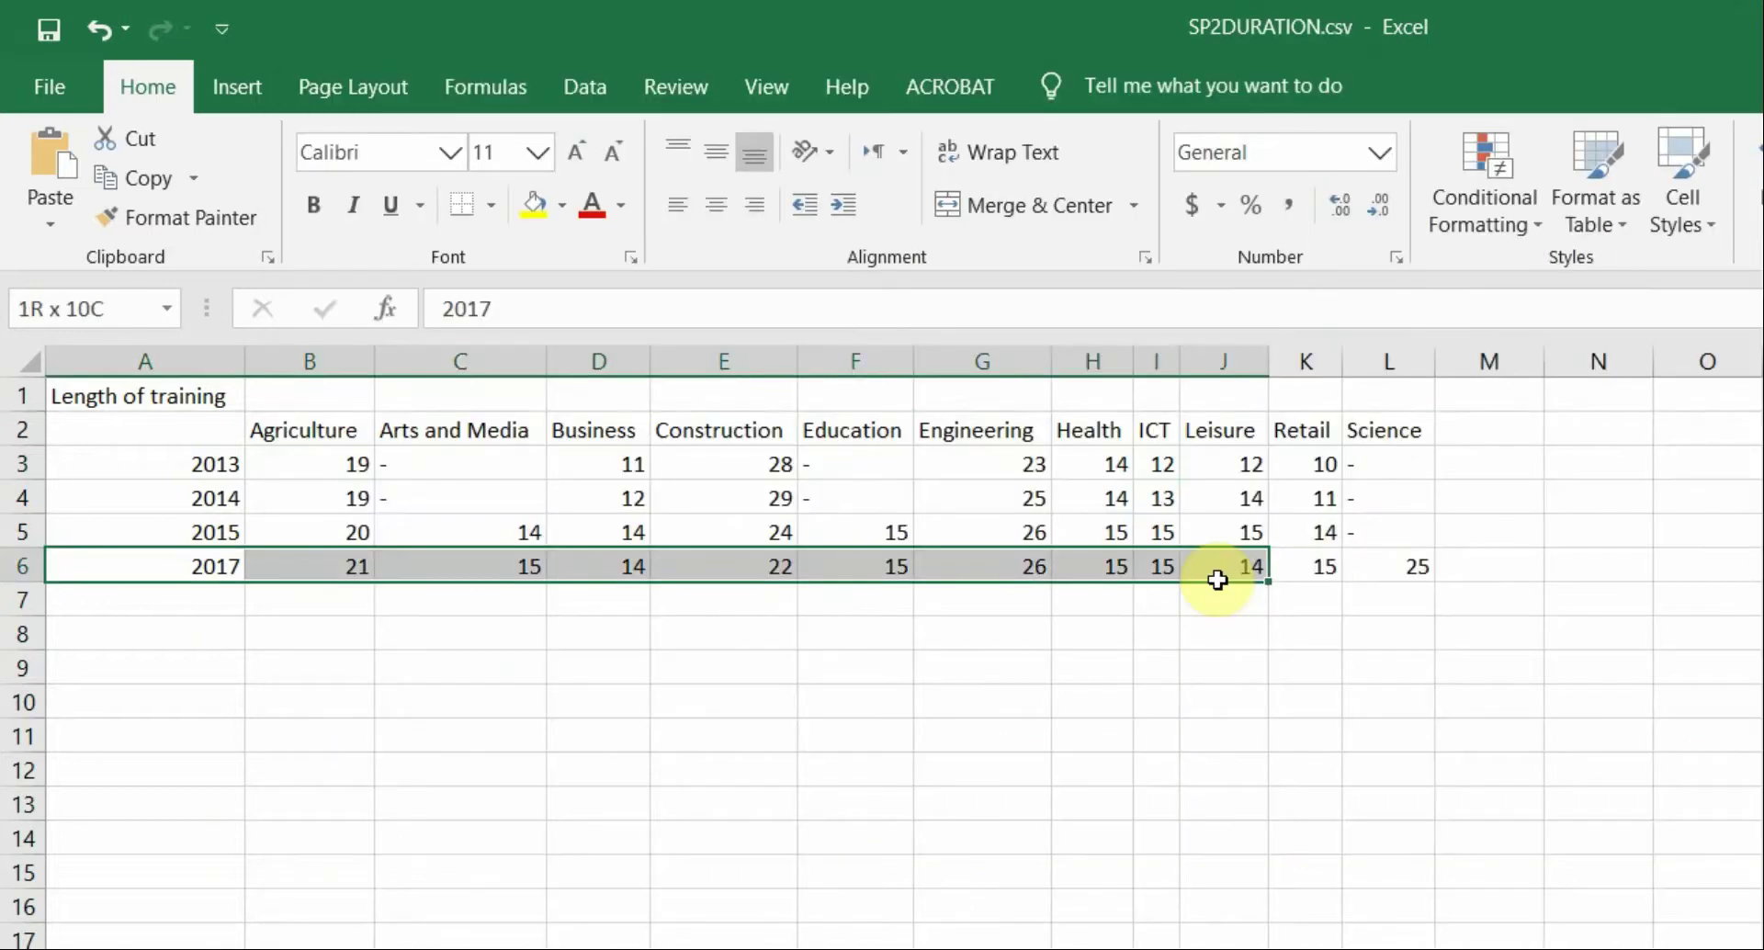
drag(1217, 580, 1408, 568)
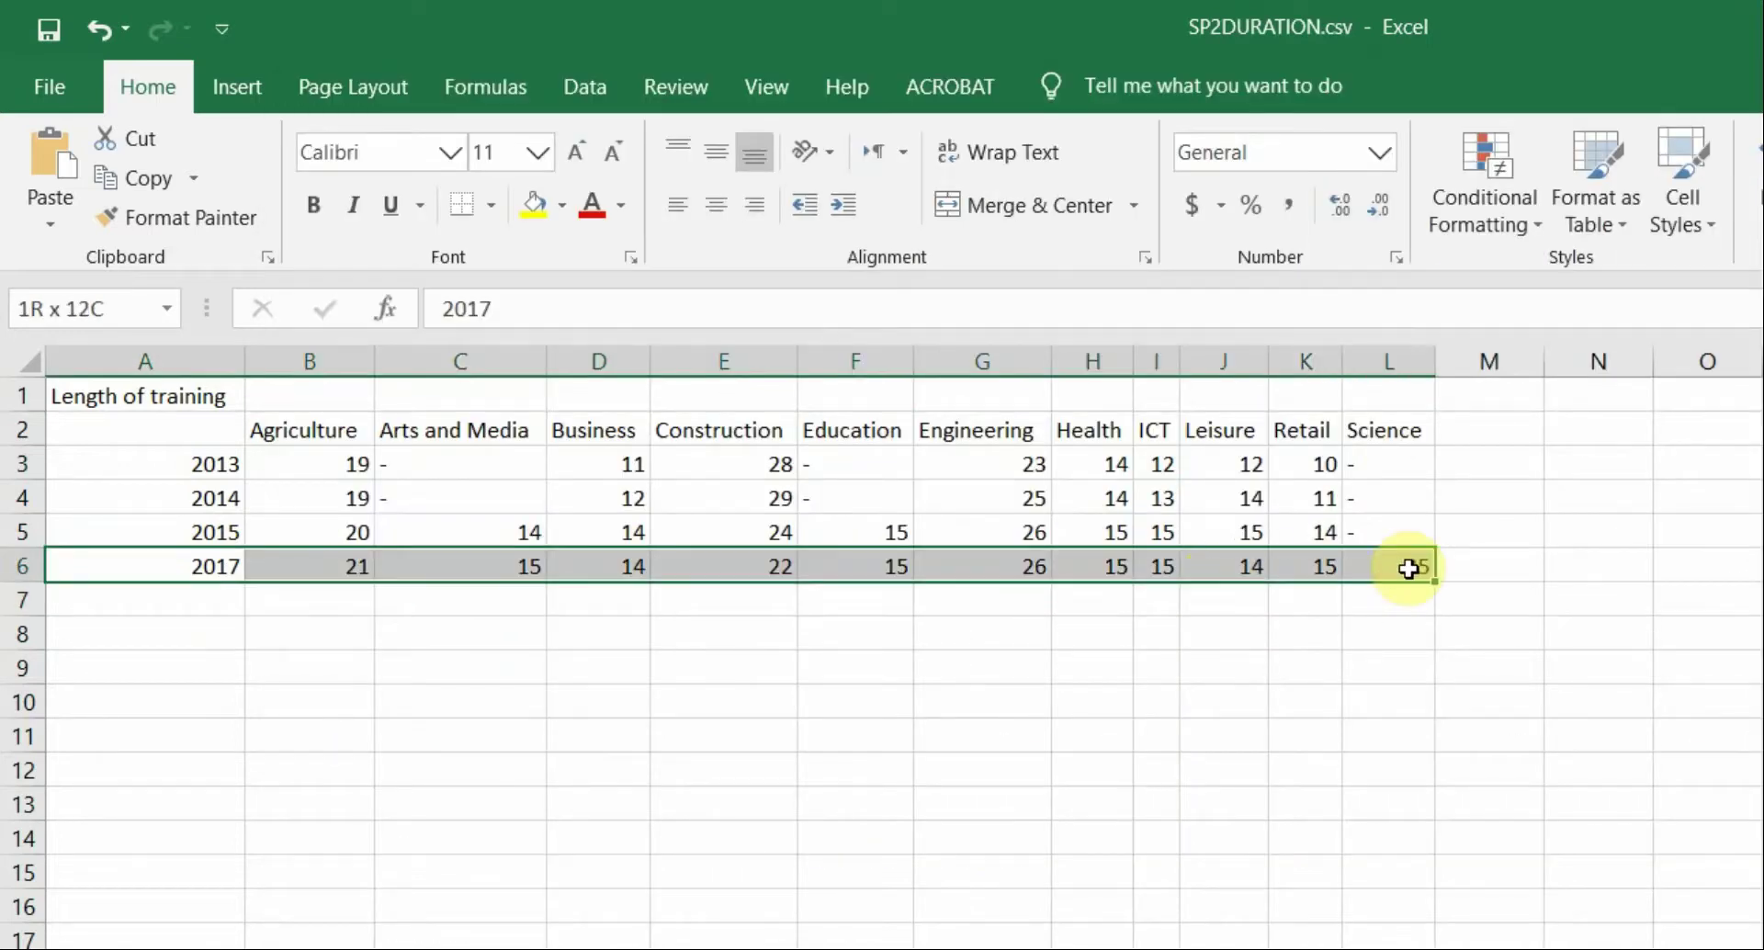
drag(354, 563, 1370, 579)
Highlight 'vertical bar chart' in the exam question PDF
key(alt+Tab)
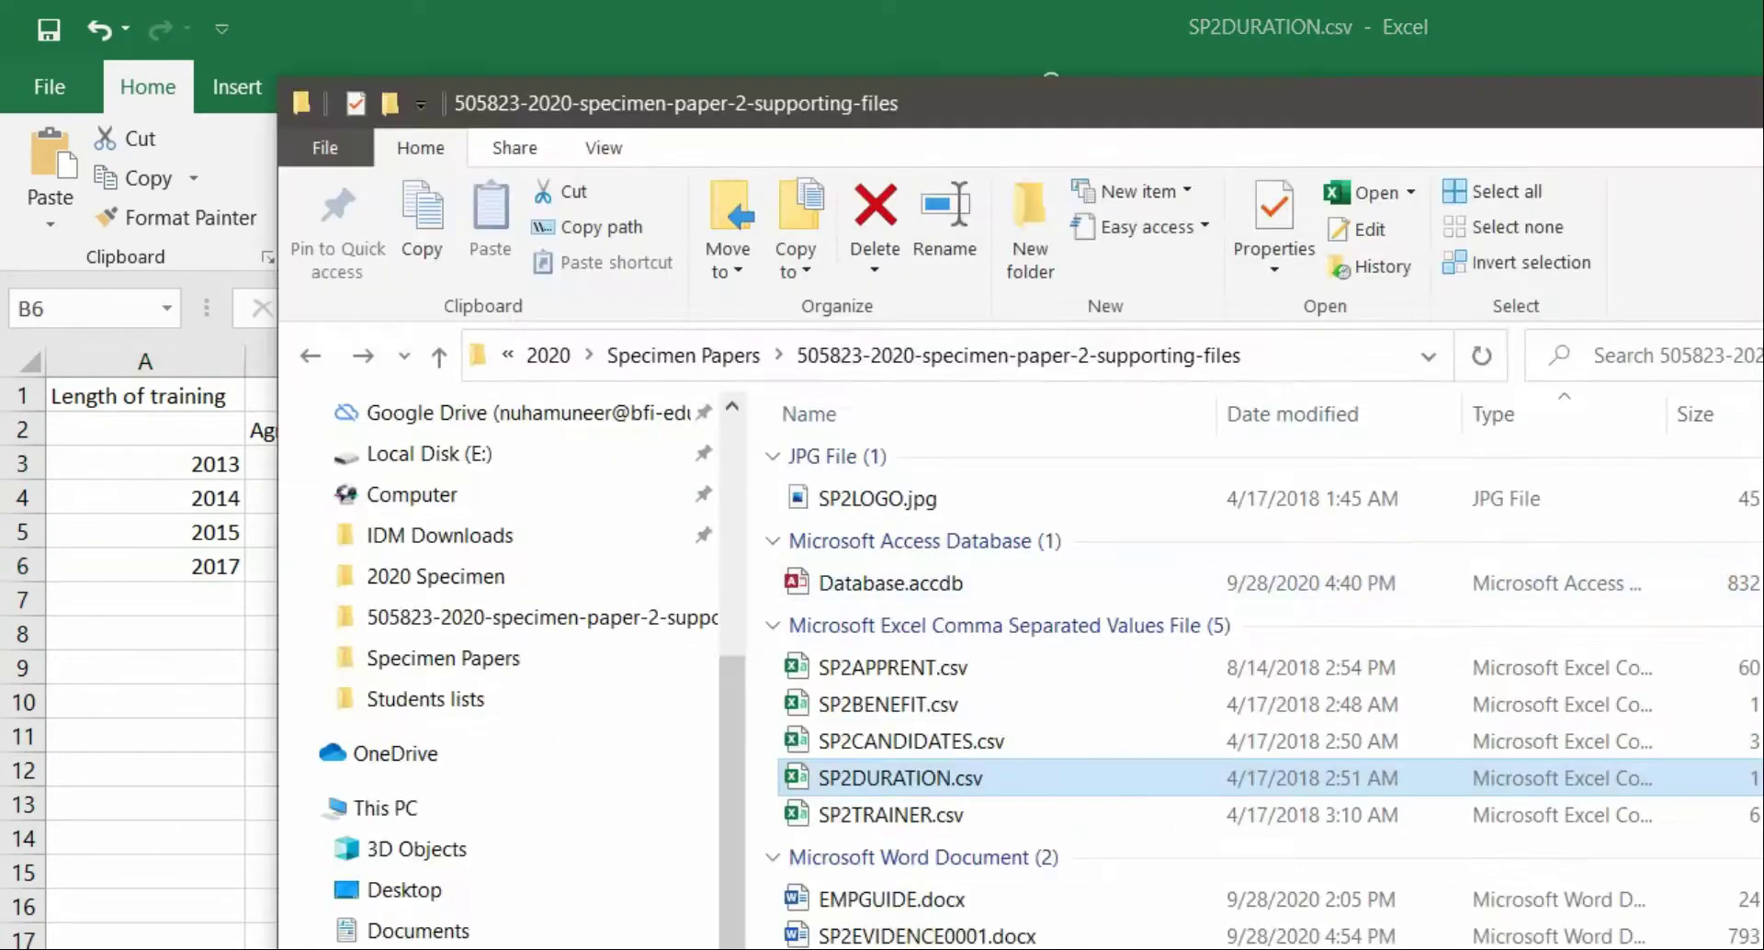
key(alt+Tab)
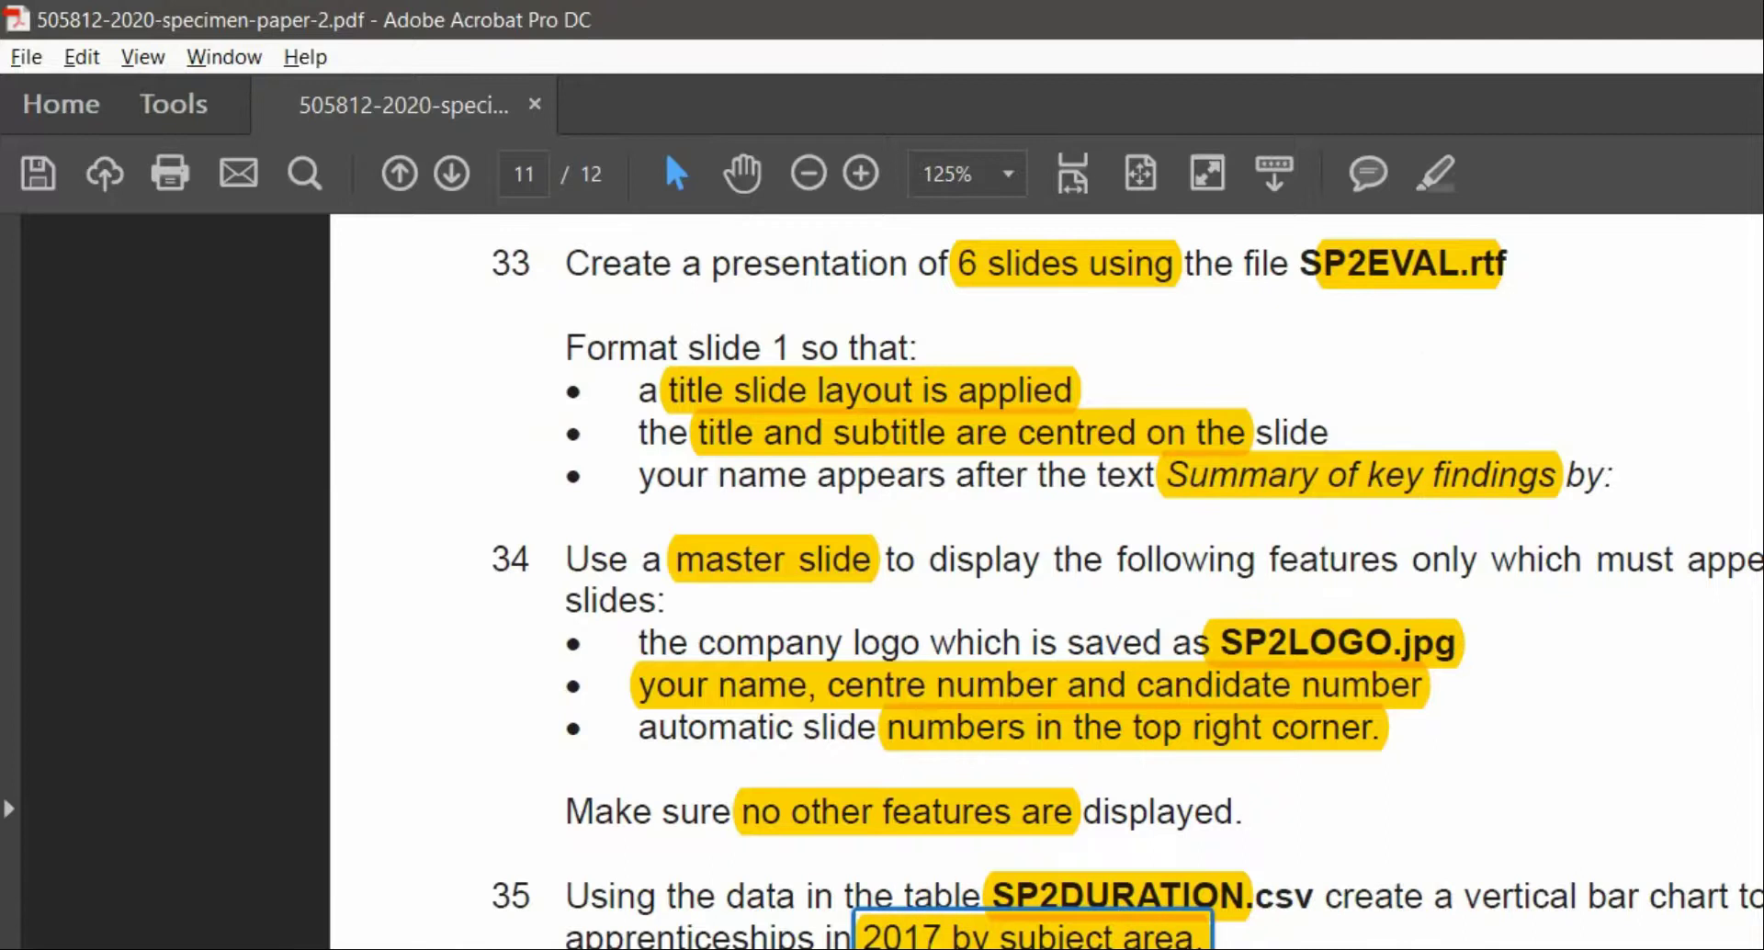
key(alt+Tab)
click(654, 843)
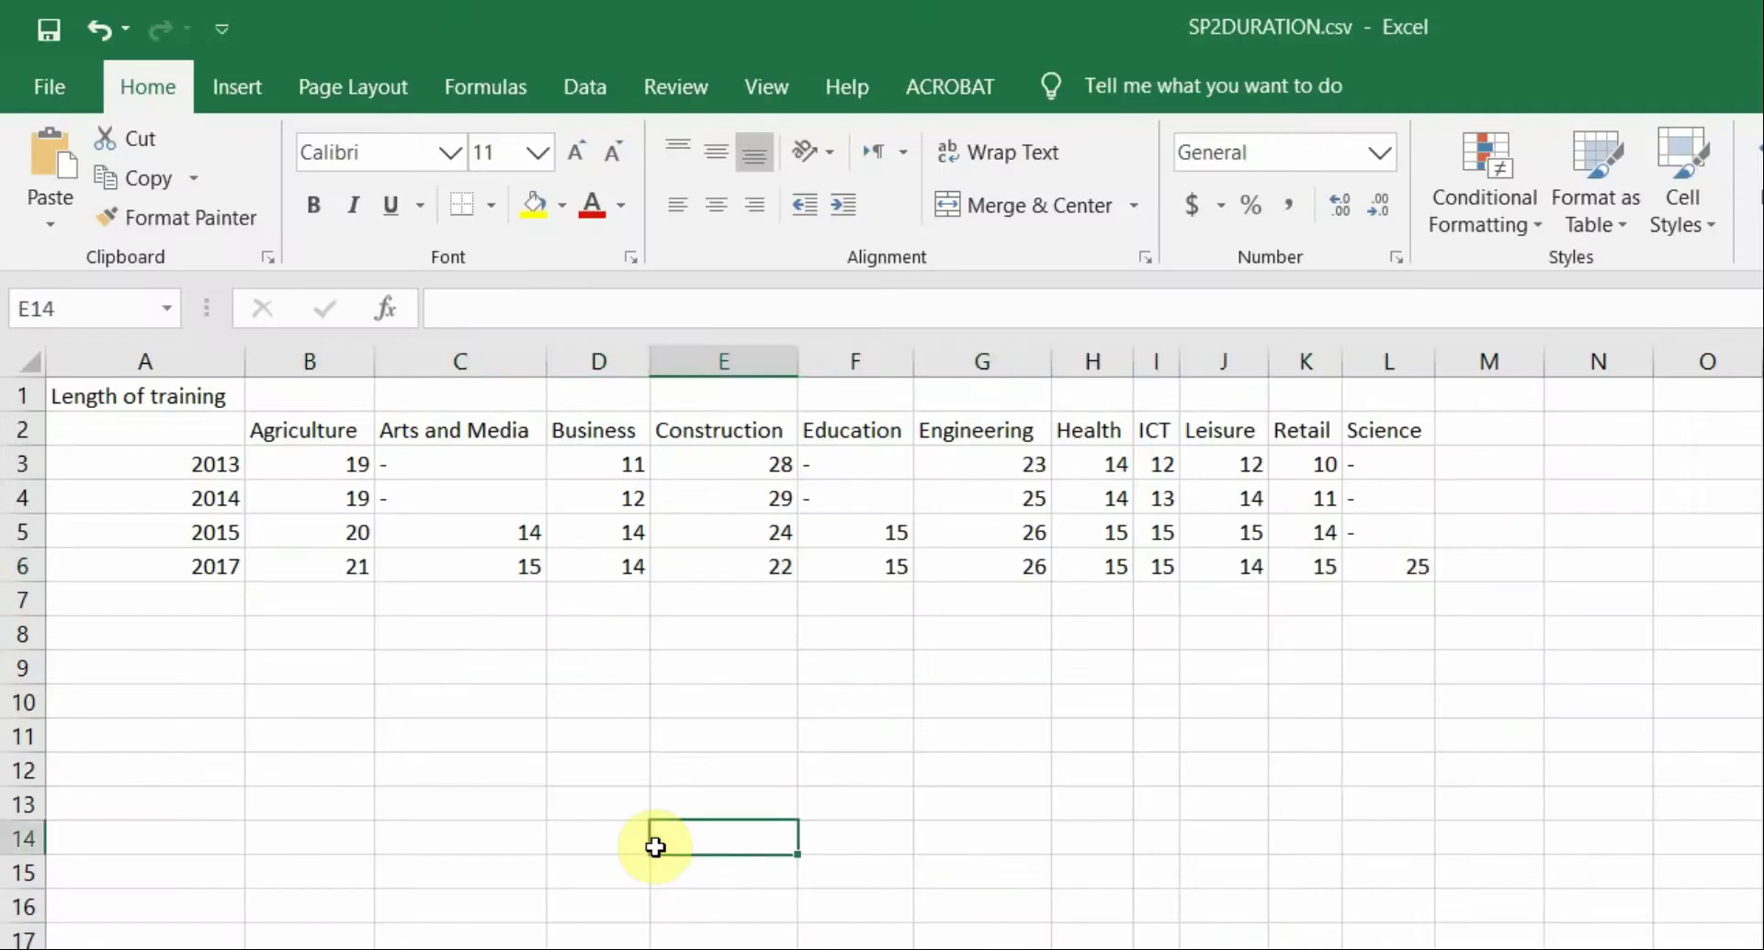
key(alt+Tab)
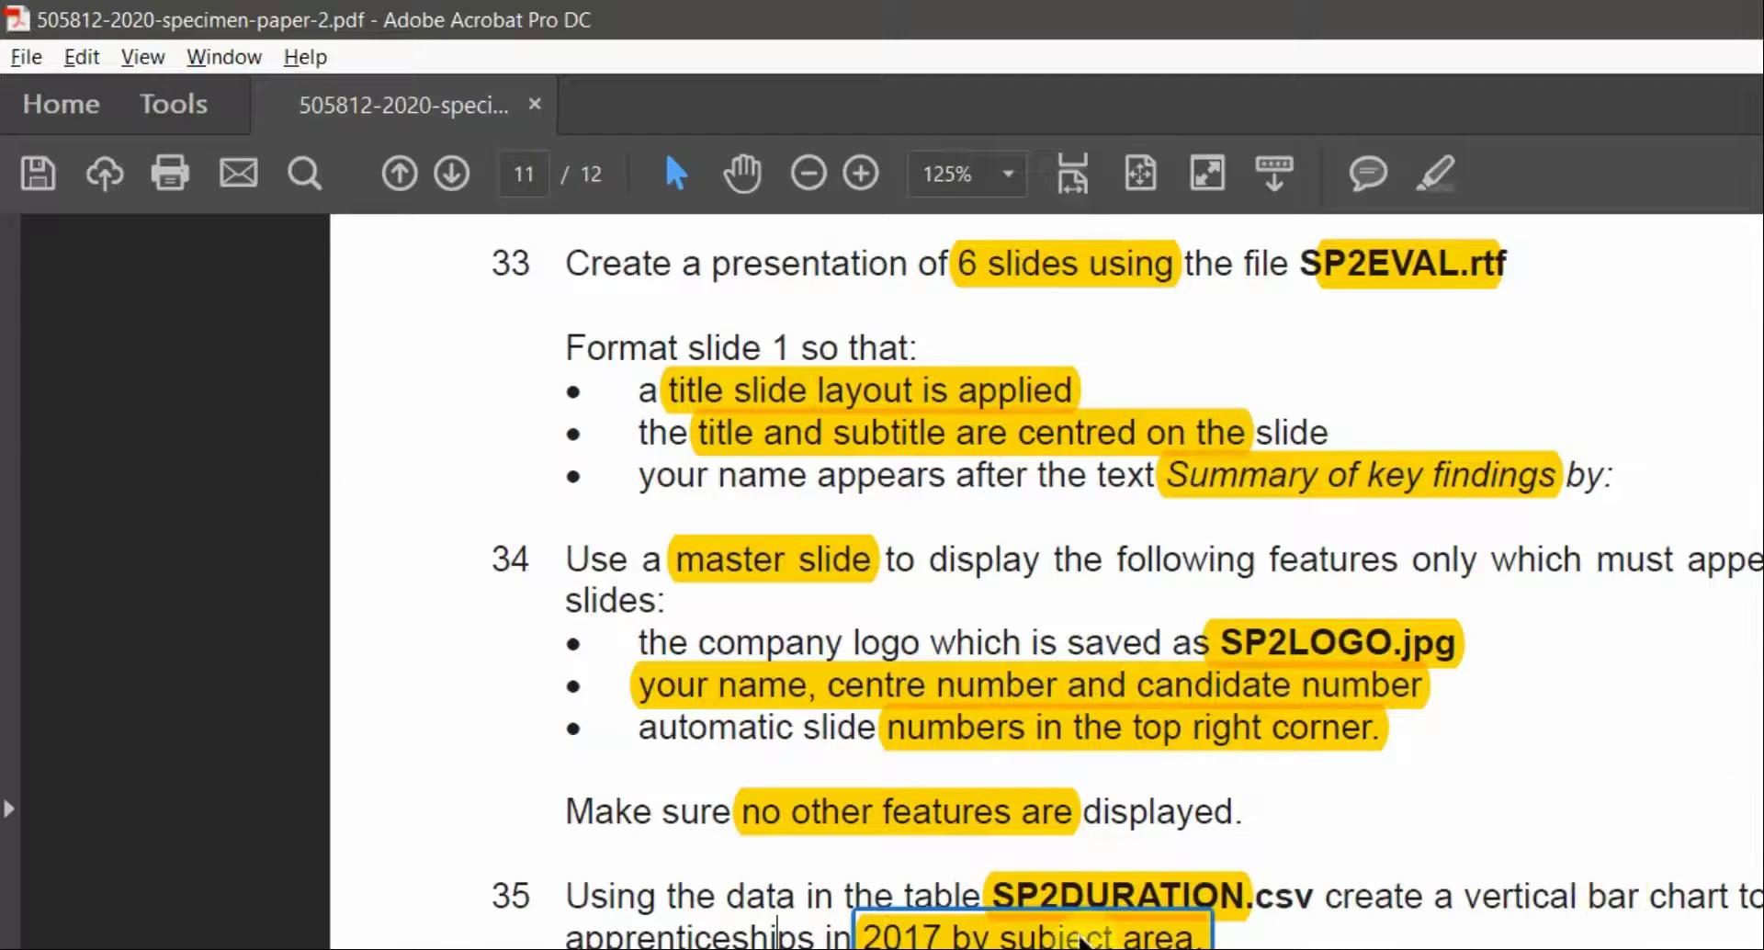
drag(1469, 896, 1728, 897)
click(1446, 175)
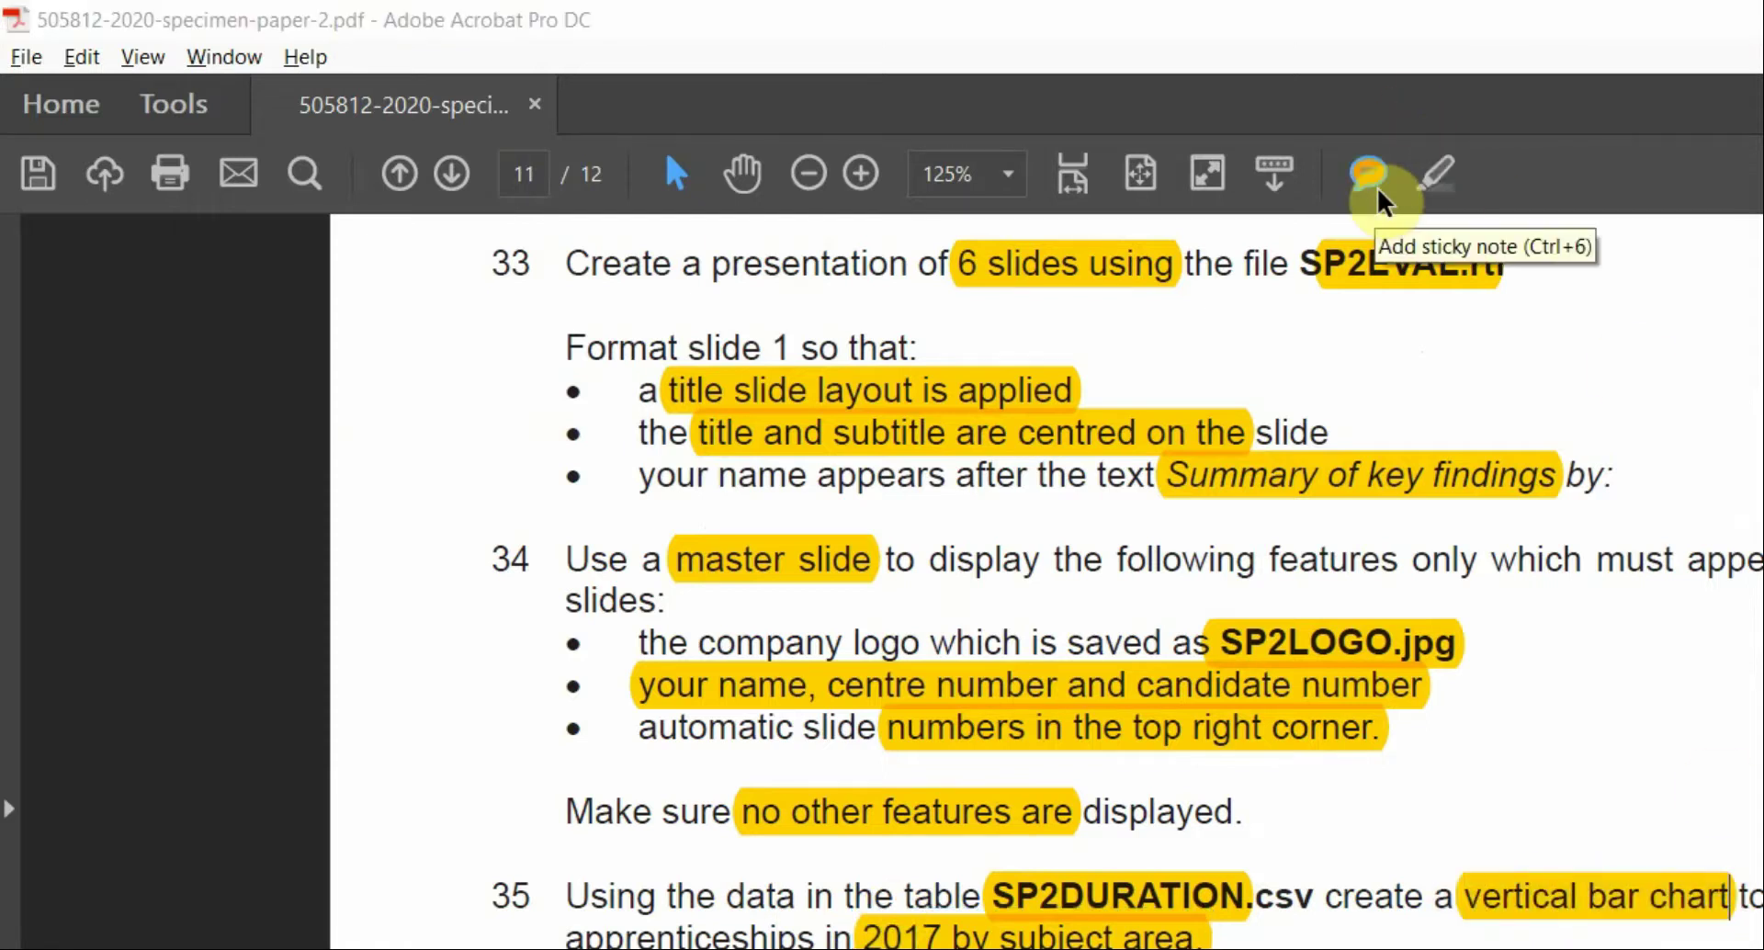
key(alt+Tab)
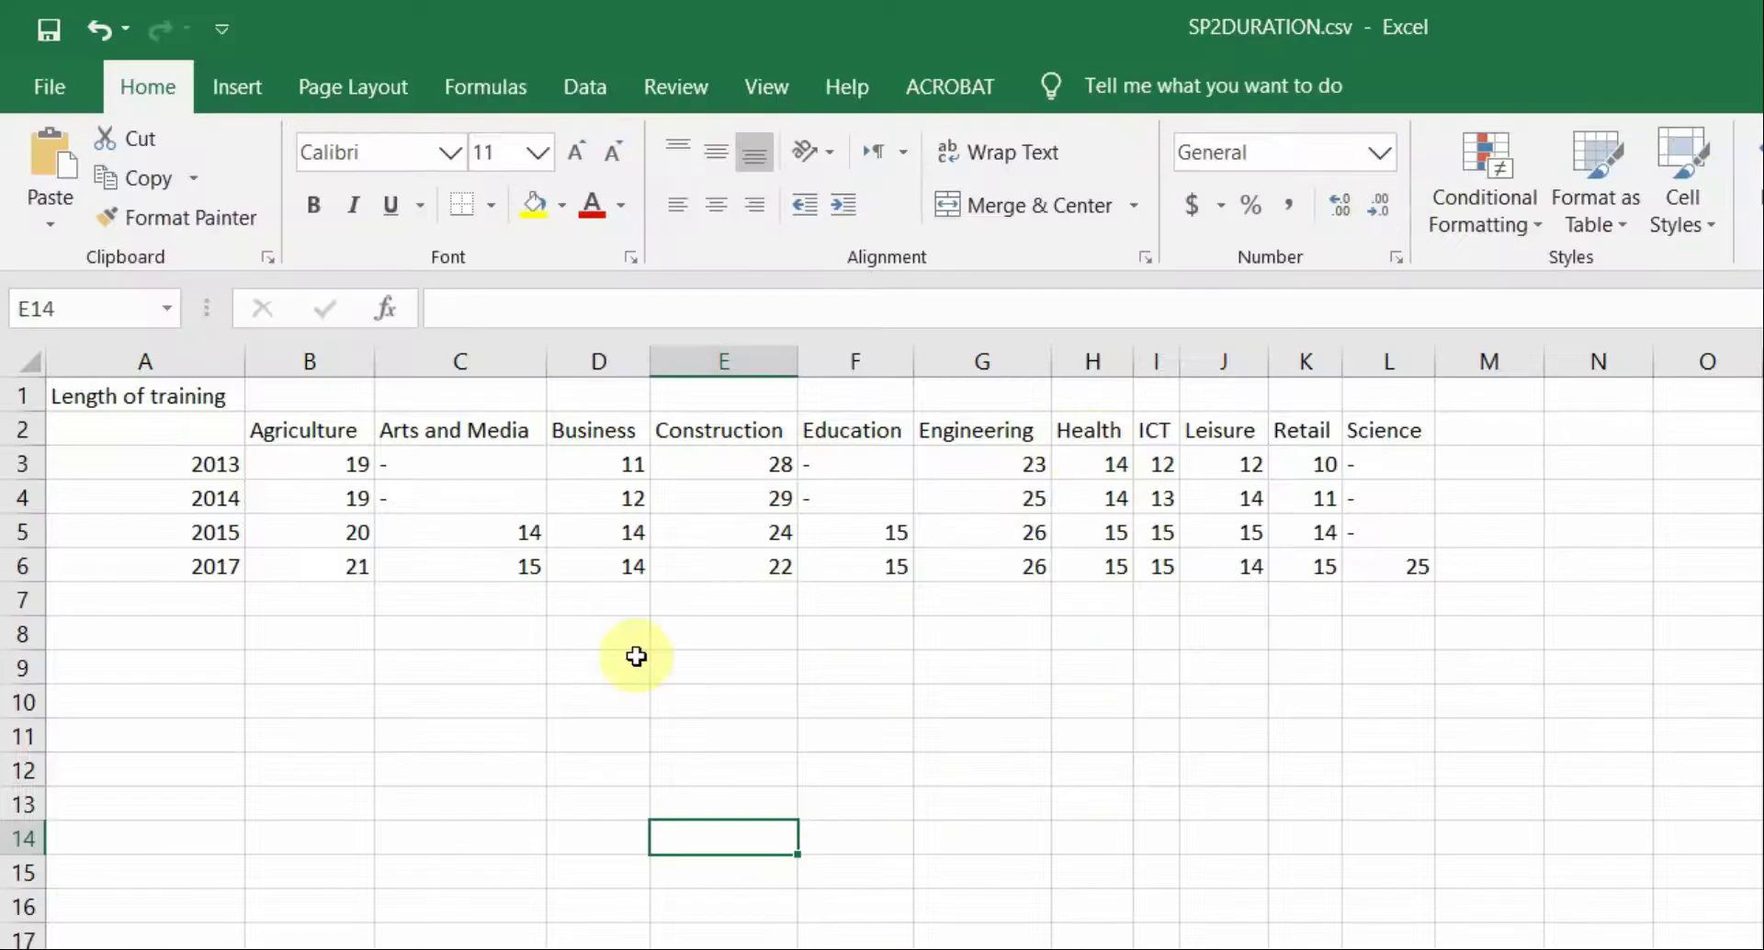
Select A6:L6 and add the header row A2:L2 to the selection
drag(209, 564, 724, 567)
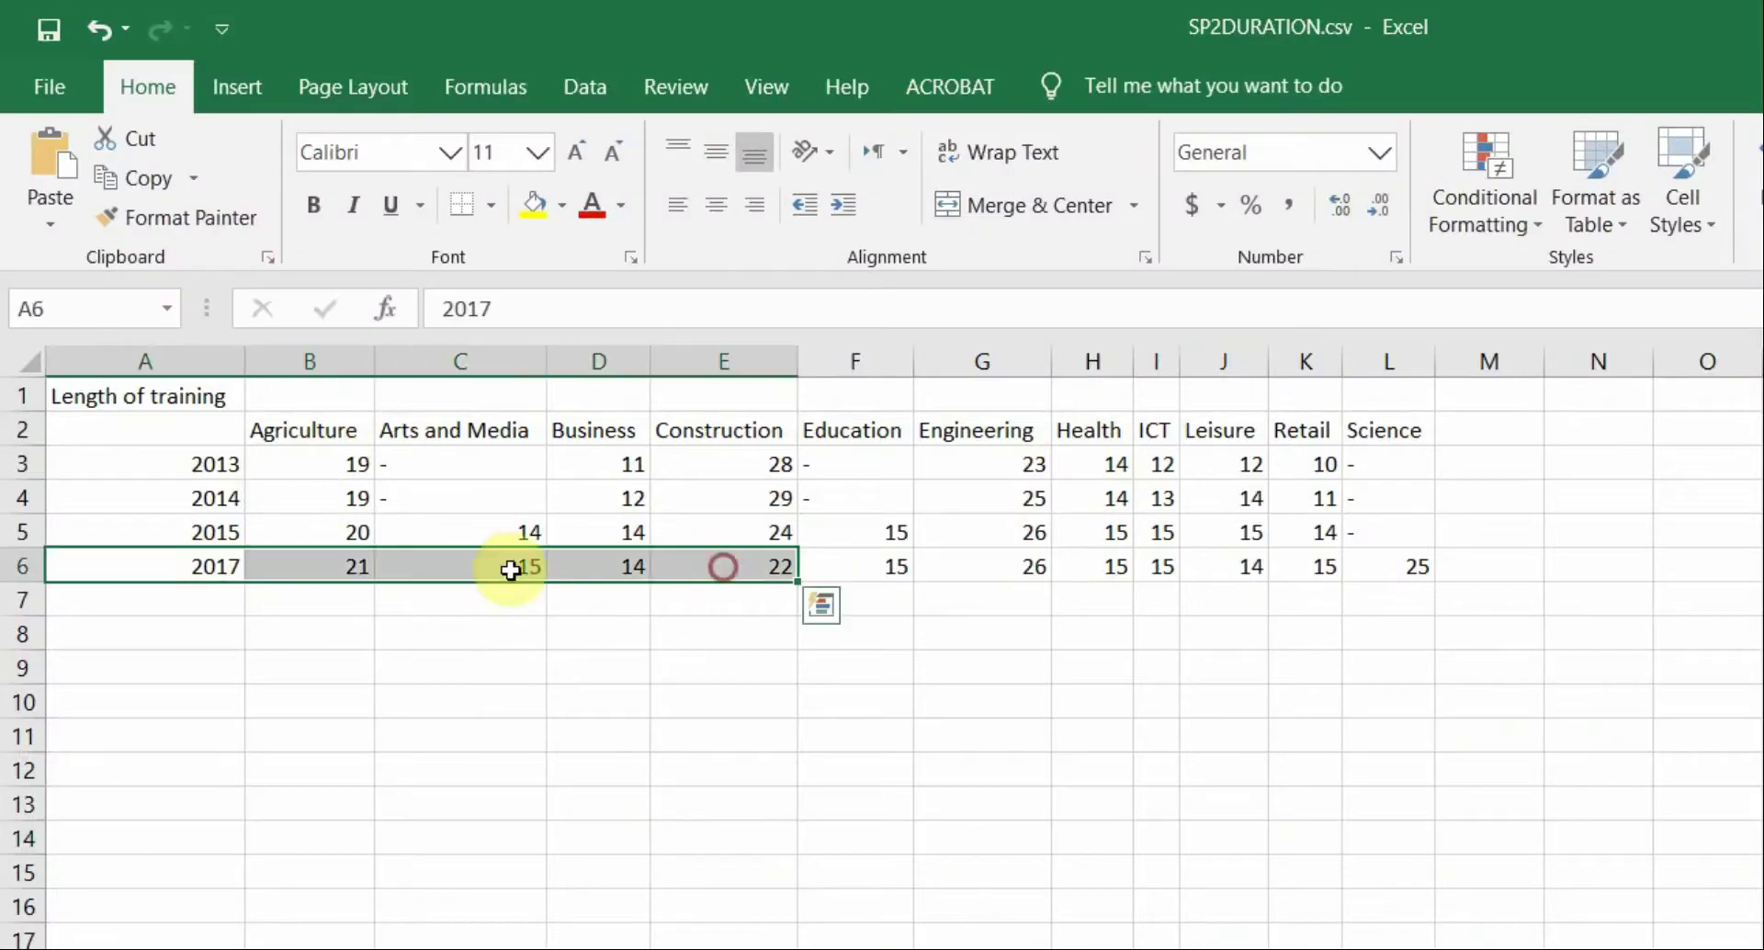
click(206, 576)
drag(215, 572, 1378, 560)
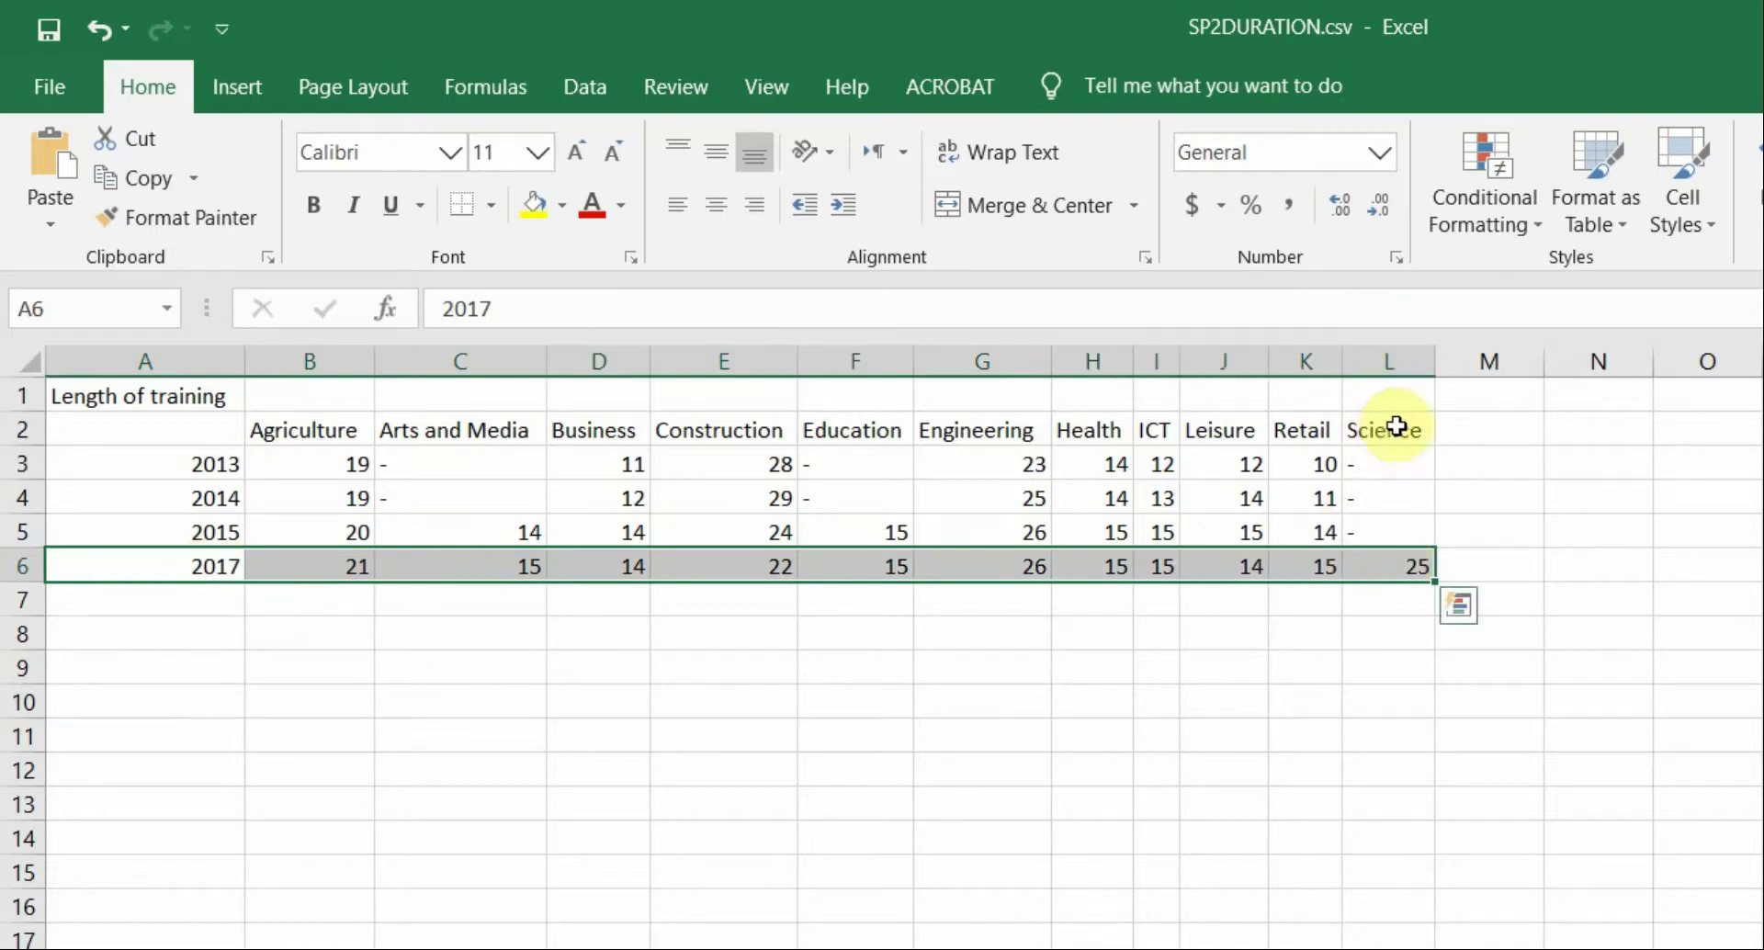
ctrl+drag(1395, 426, 216, 432)
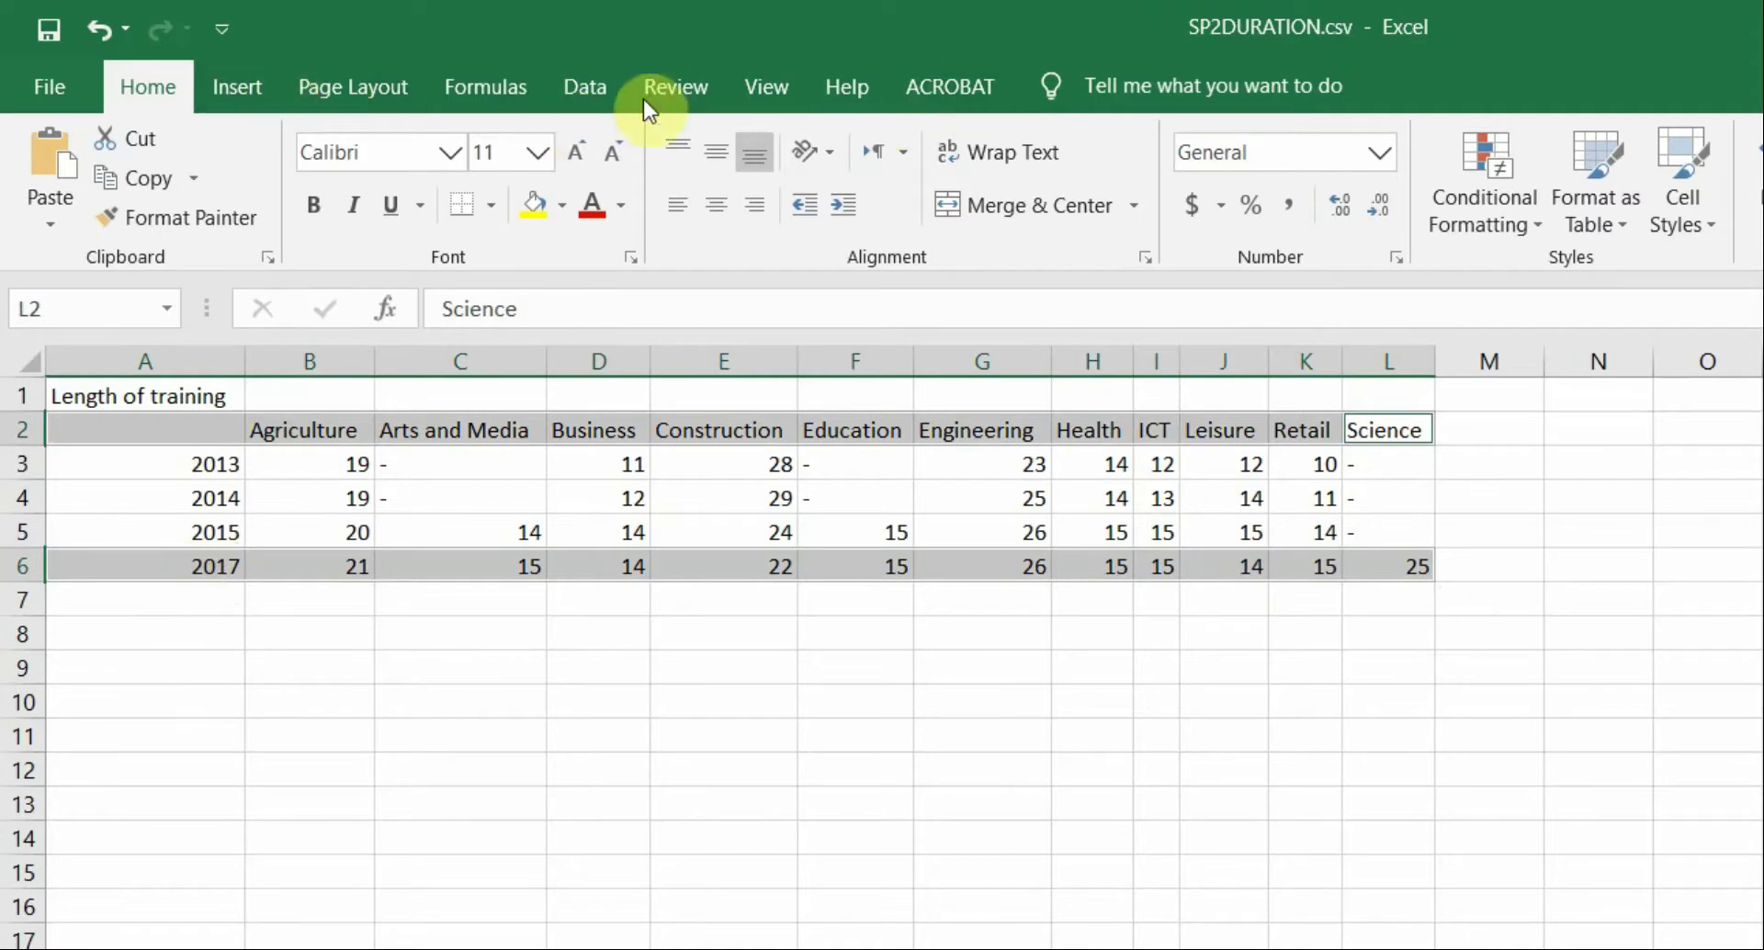
Insert the recommended Clustered Column chart of the 2017 data and move it below the table
click(267, 74)
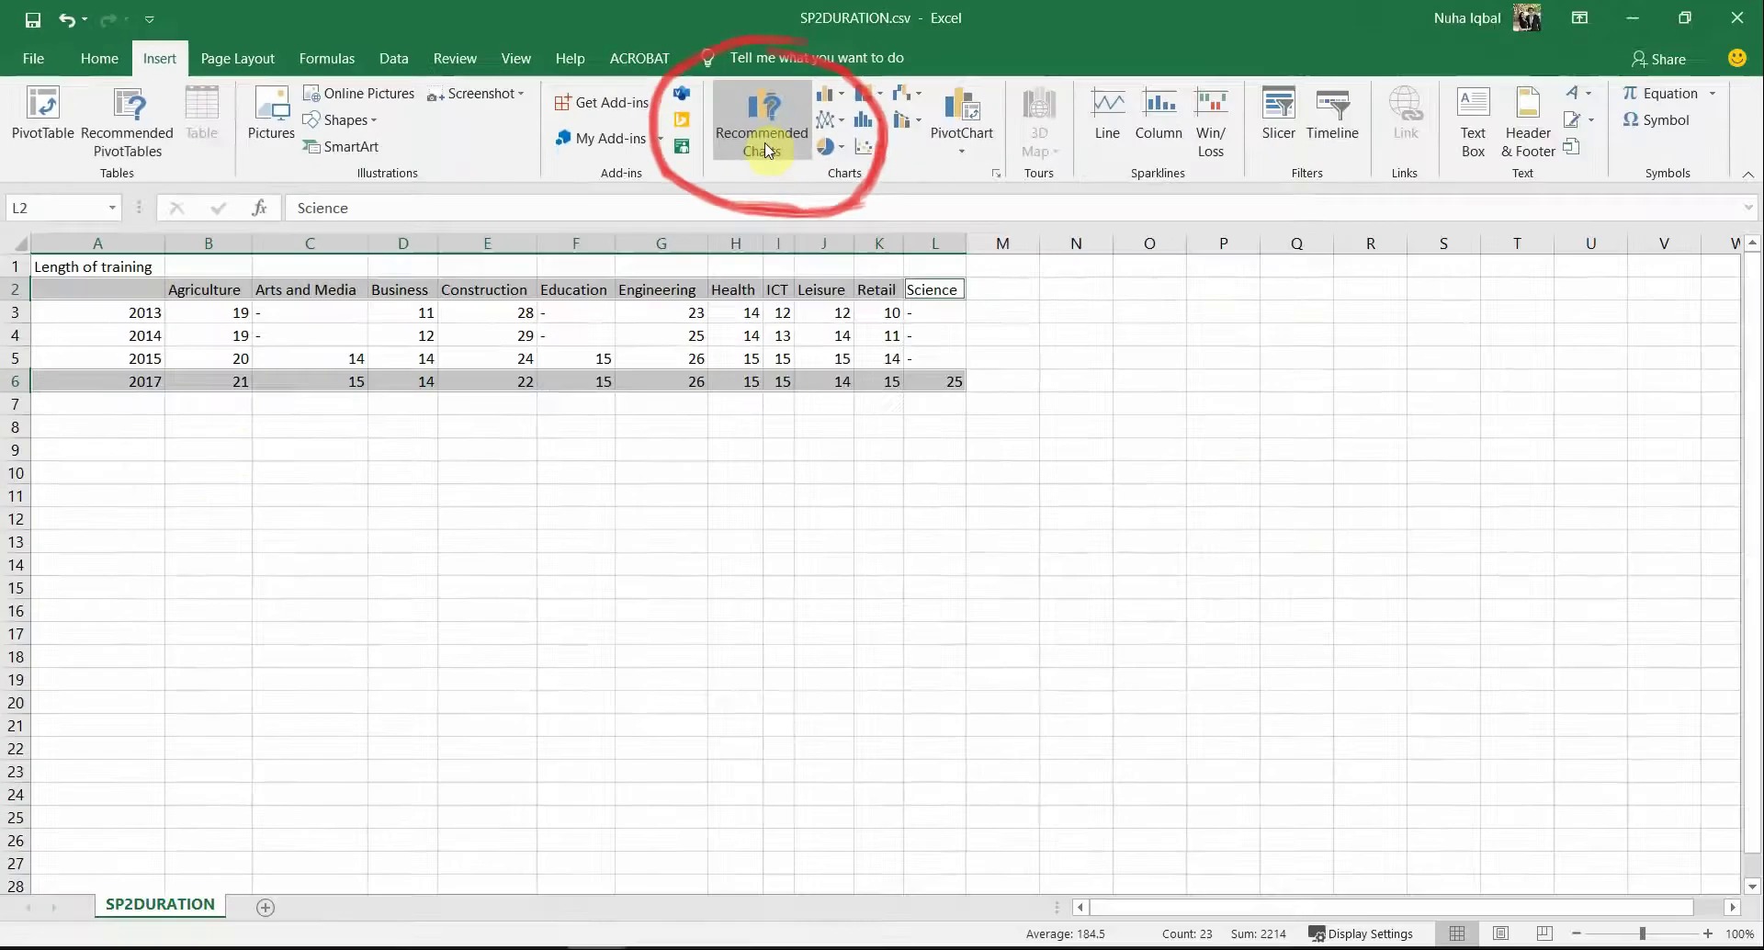
click(951, 170)
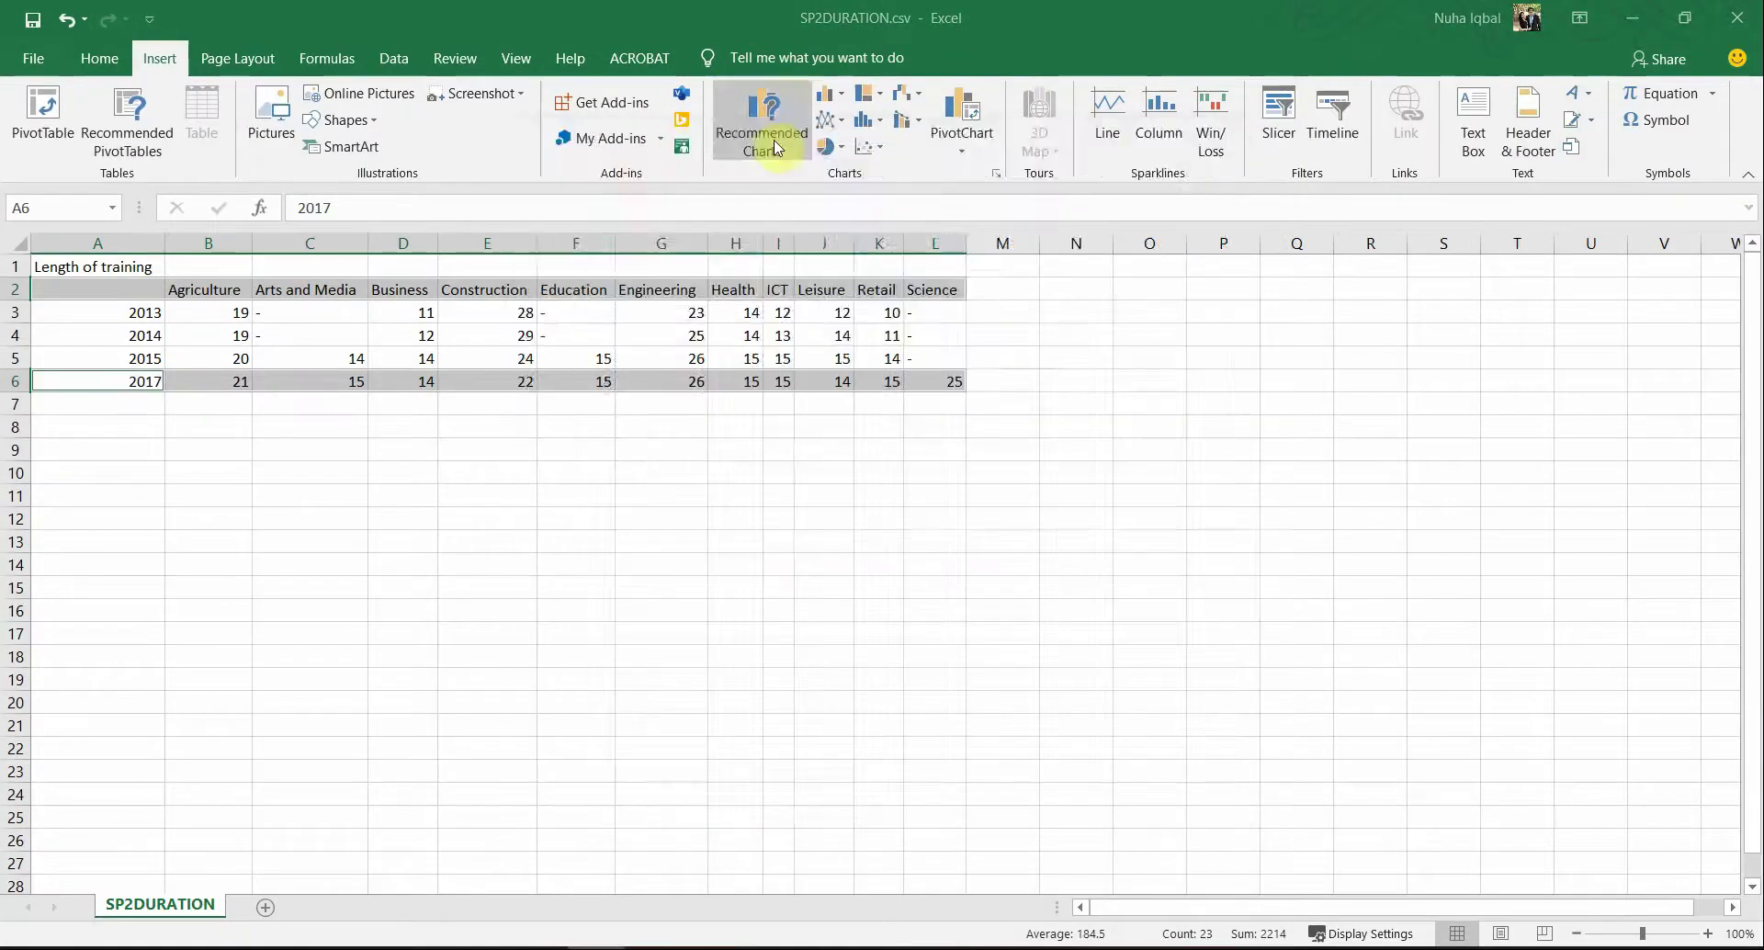
click(951, 170)
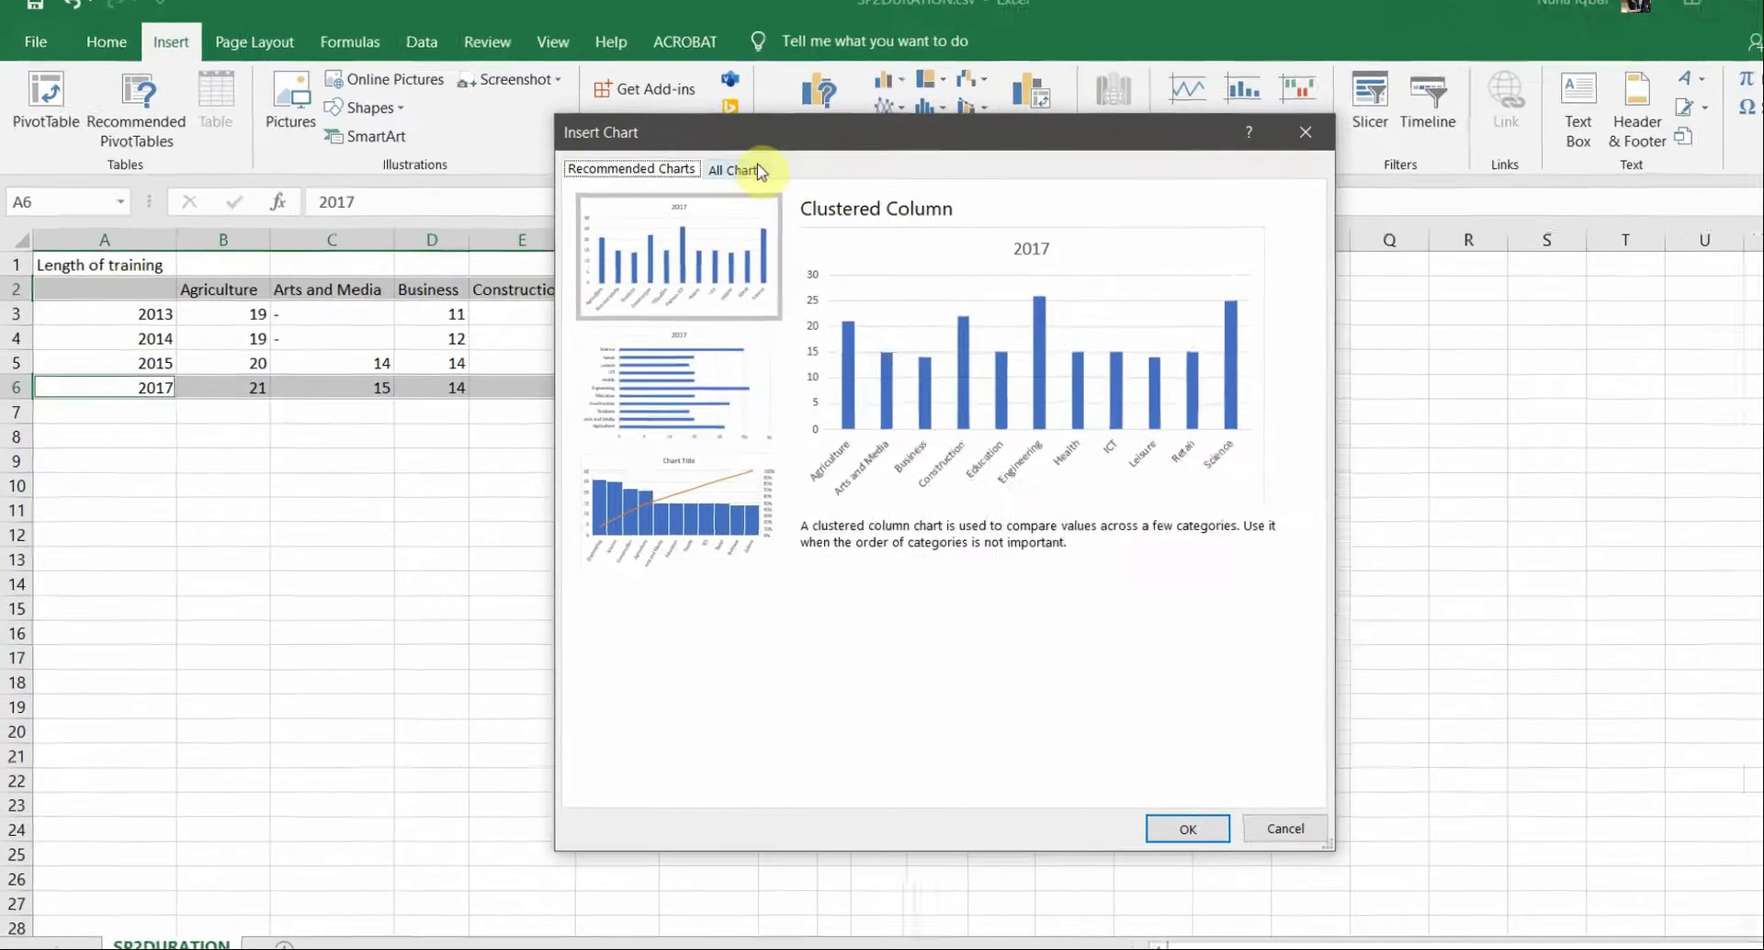
click(707, 178)
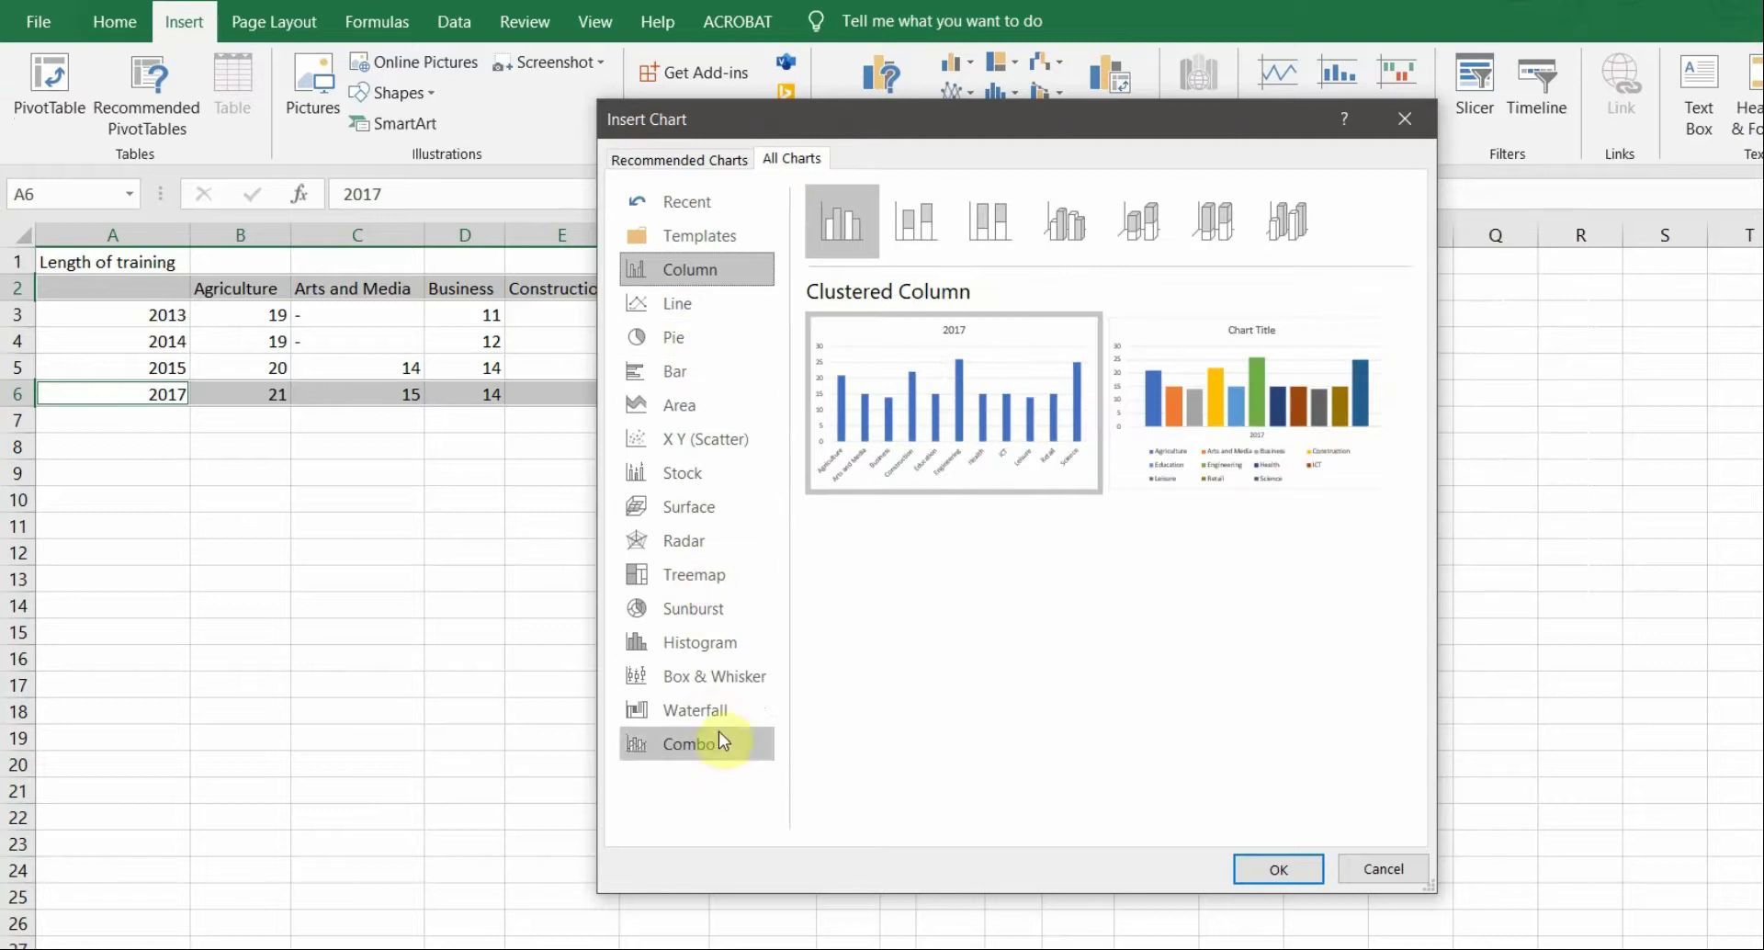
click(695, 165)
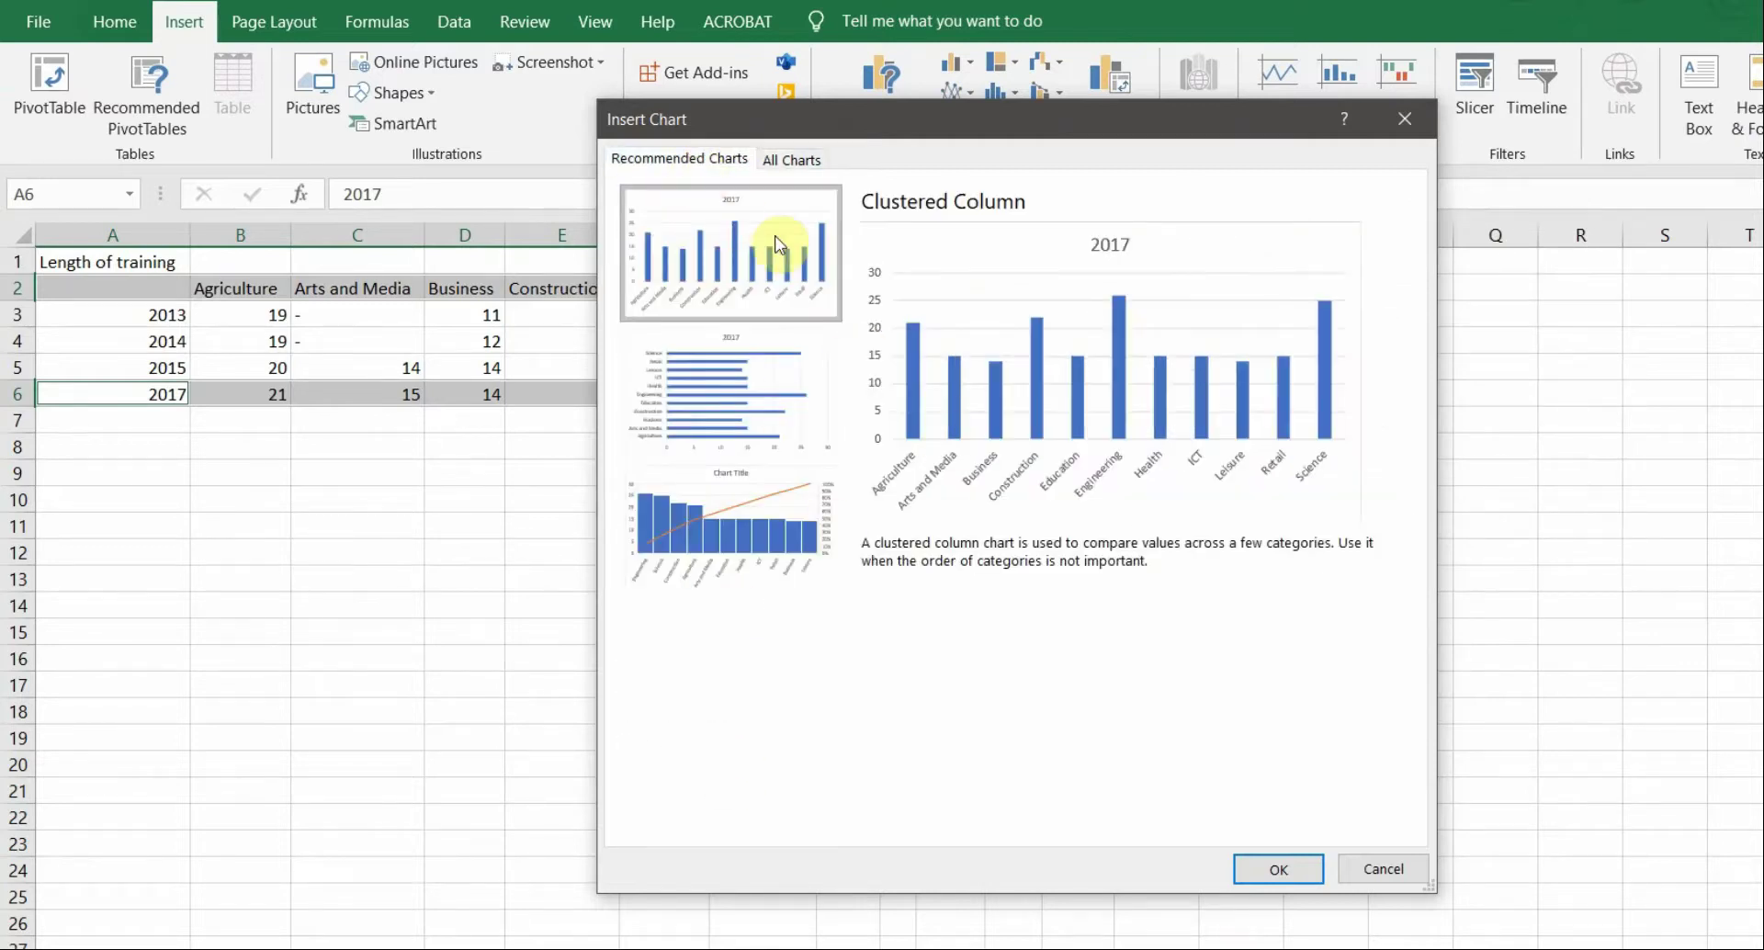
click(1275, 869)
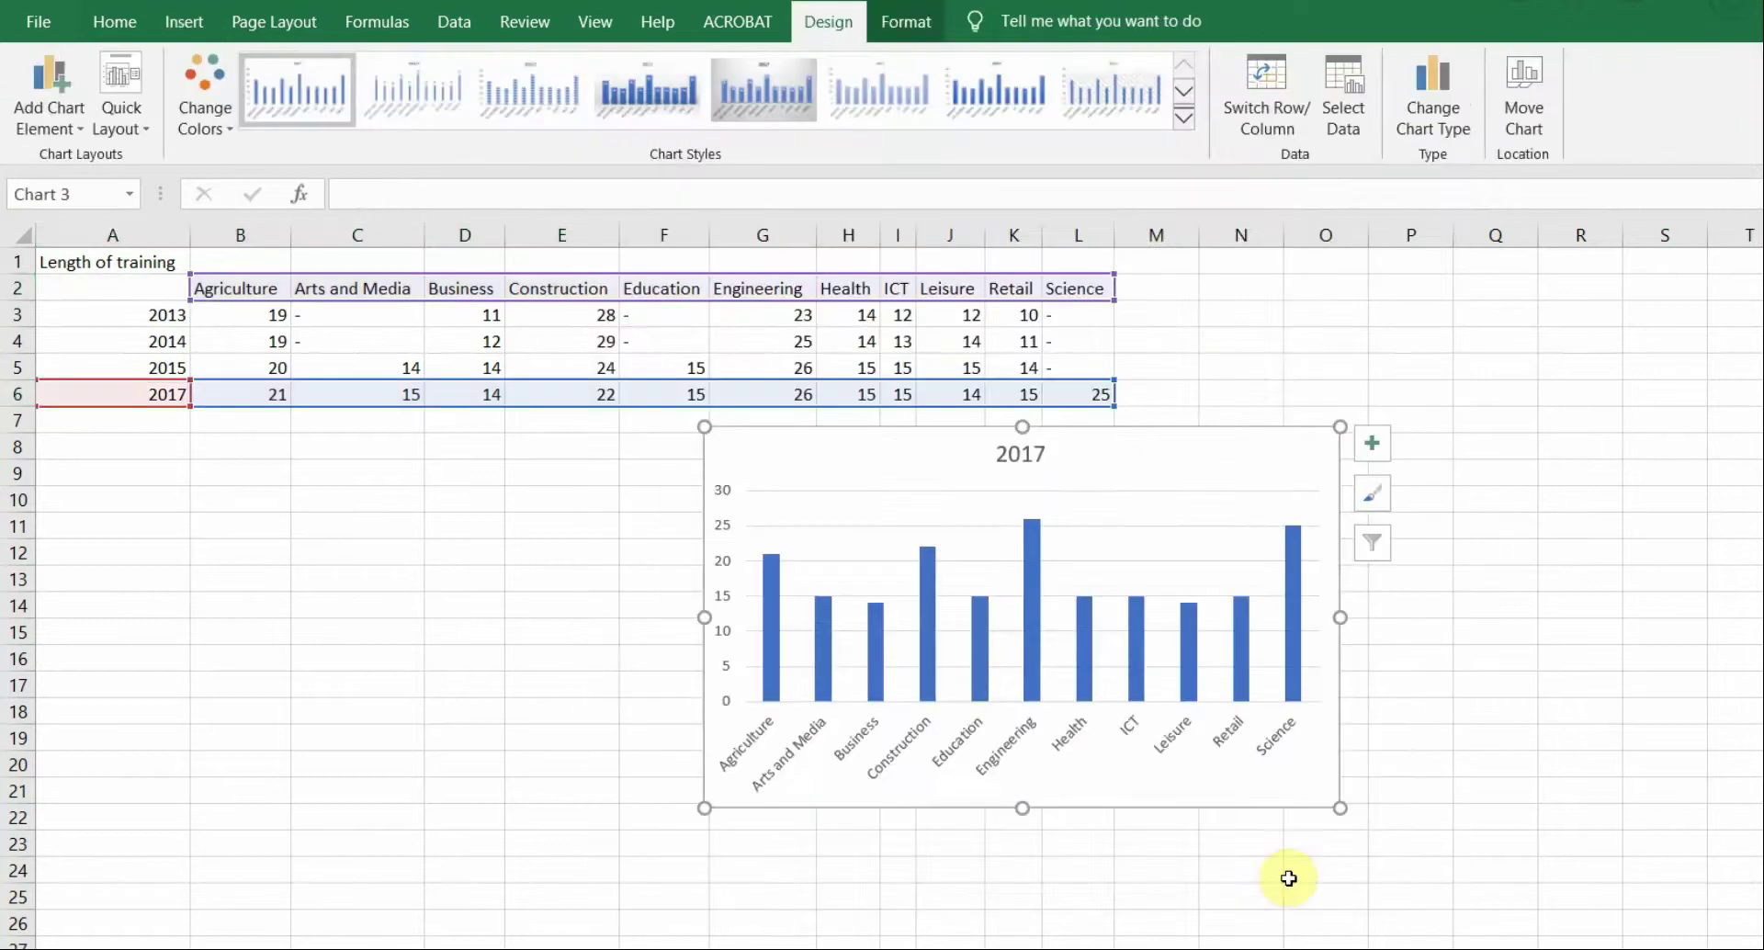
drag(1188, 472, 1125, 526)
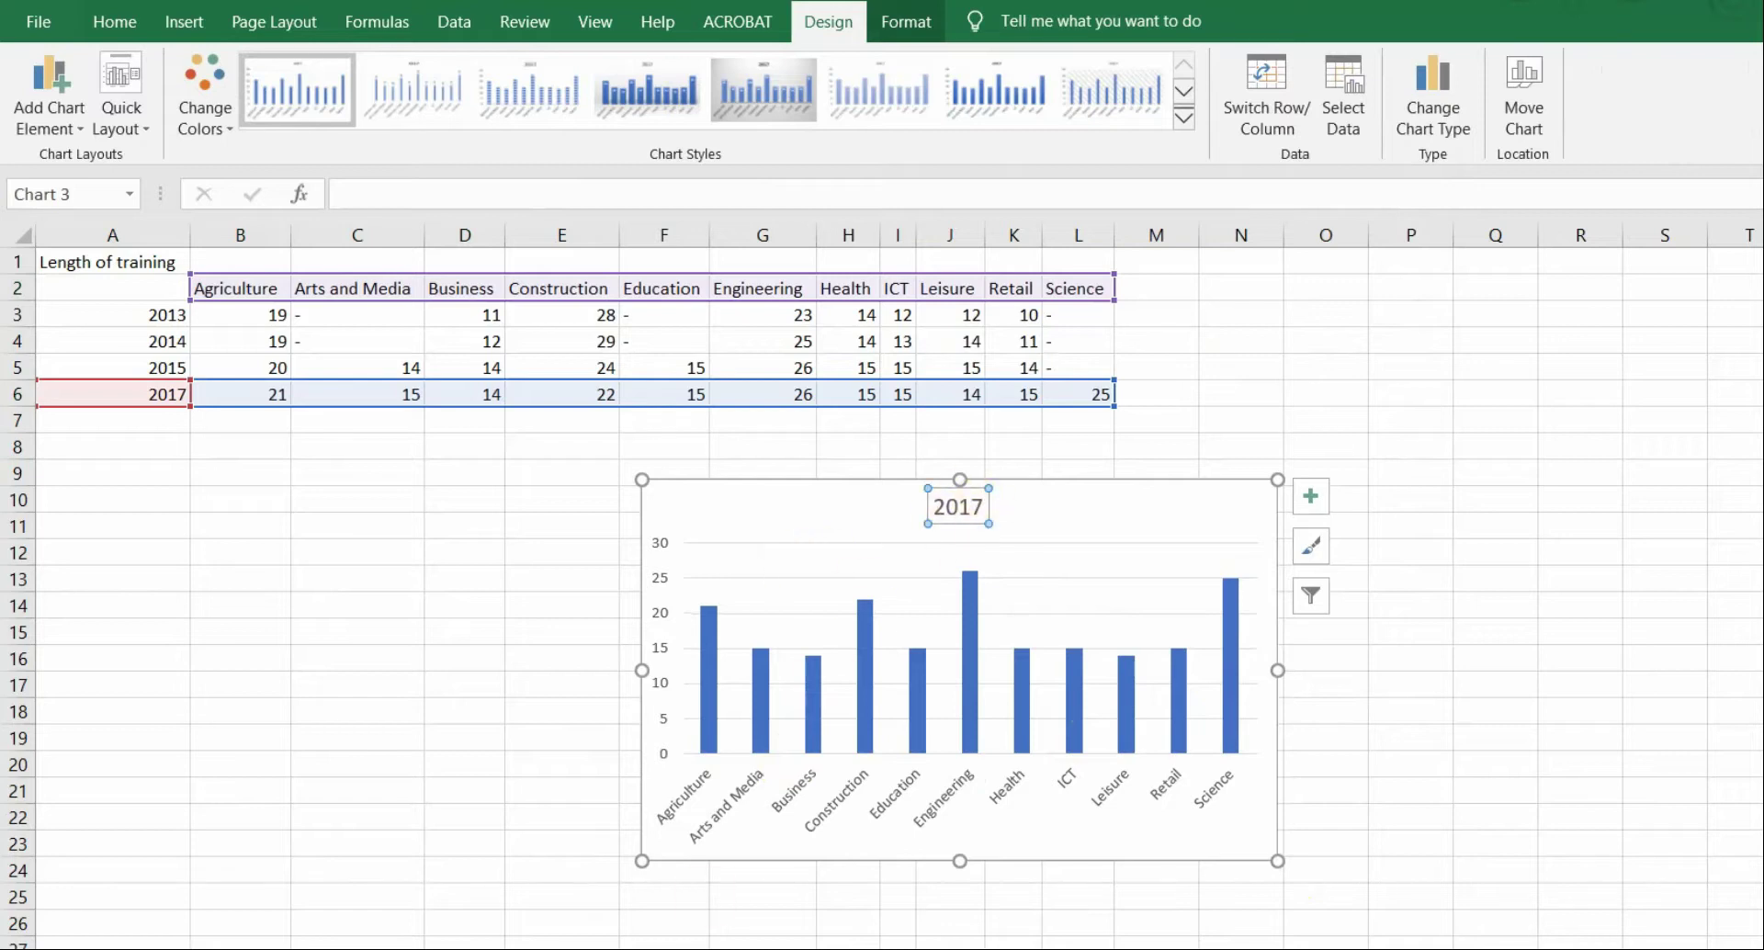
Highlight 'chart with the title' in the PDF and select 'Average Apprenticeship Duration'
key(alt+Tab)
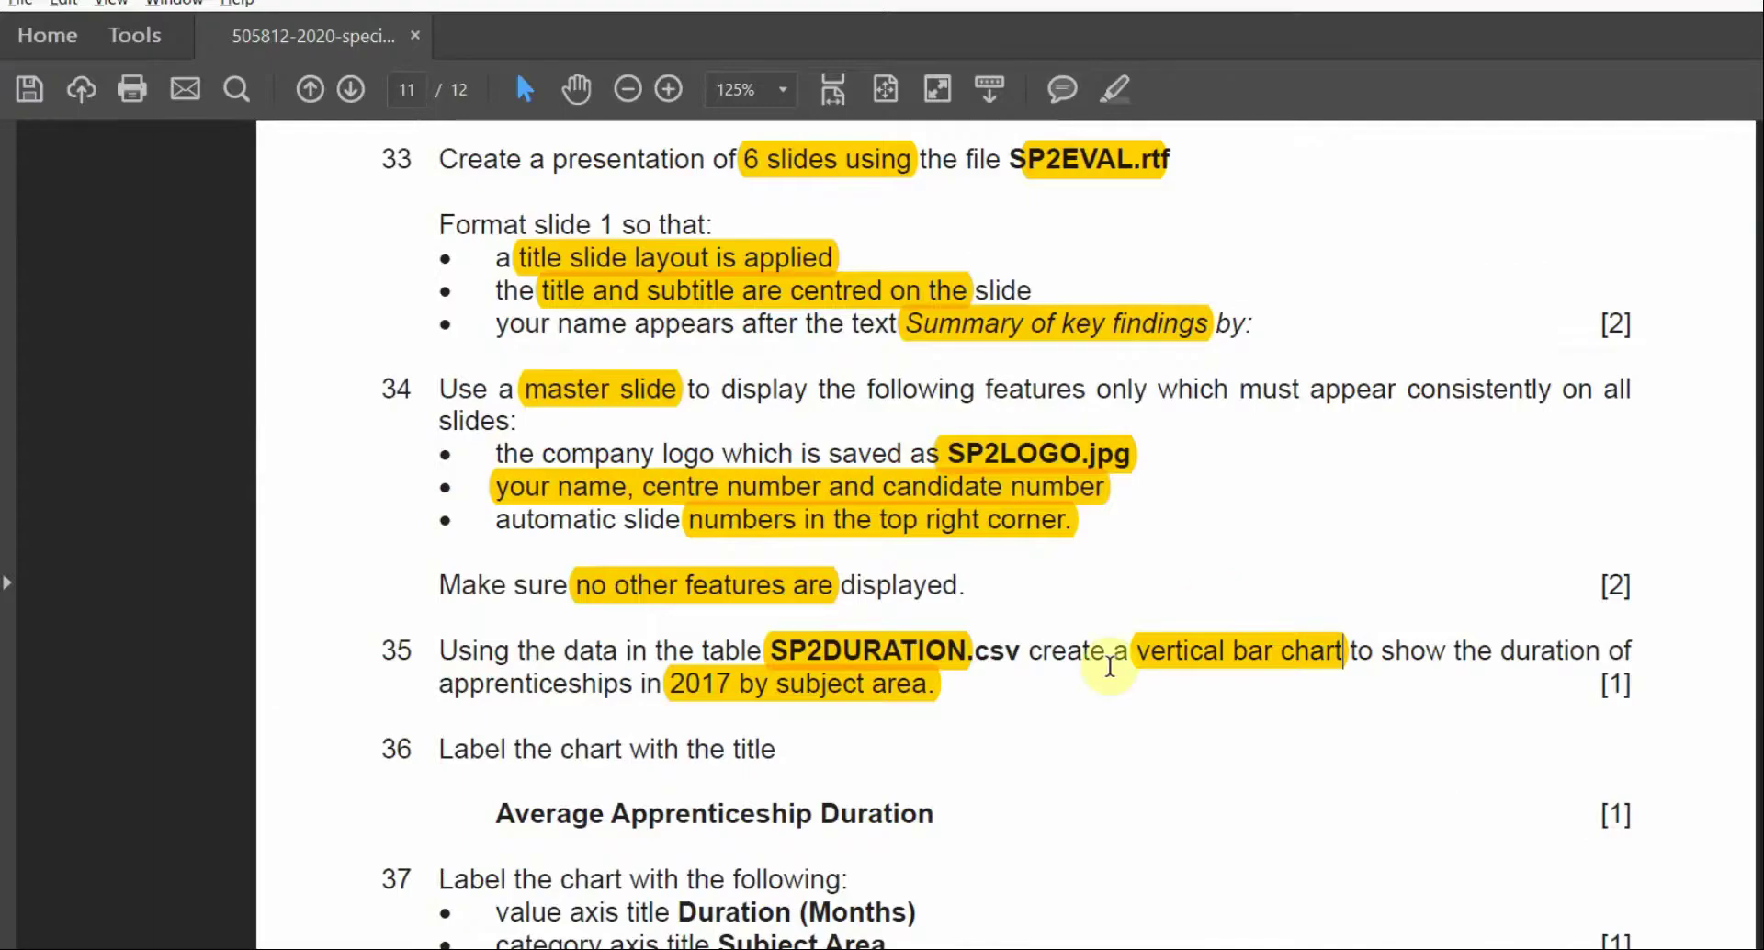
scroll(919, 786, down, 4)
scroll(613, 706, up, 5)
drag(780, 725, 557, 726)
click(1128, 103)
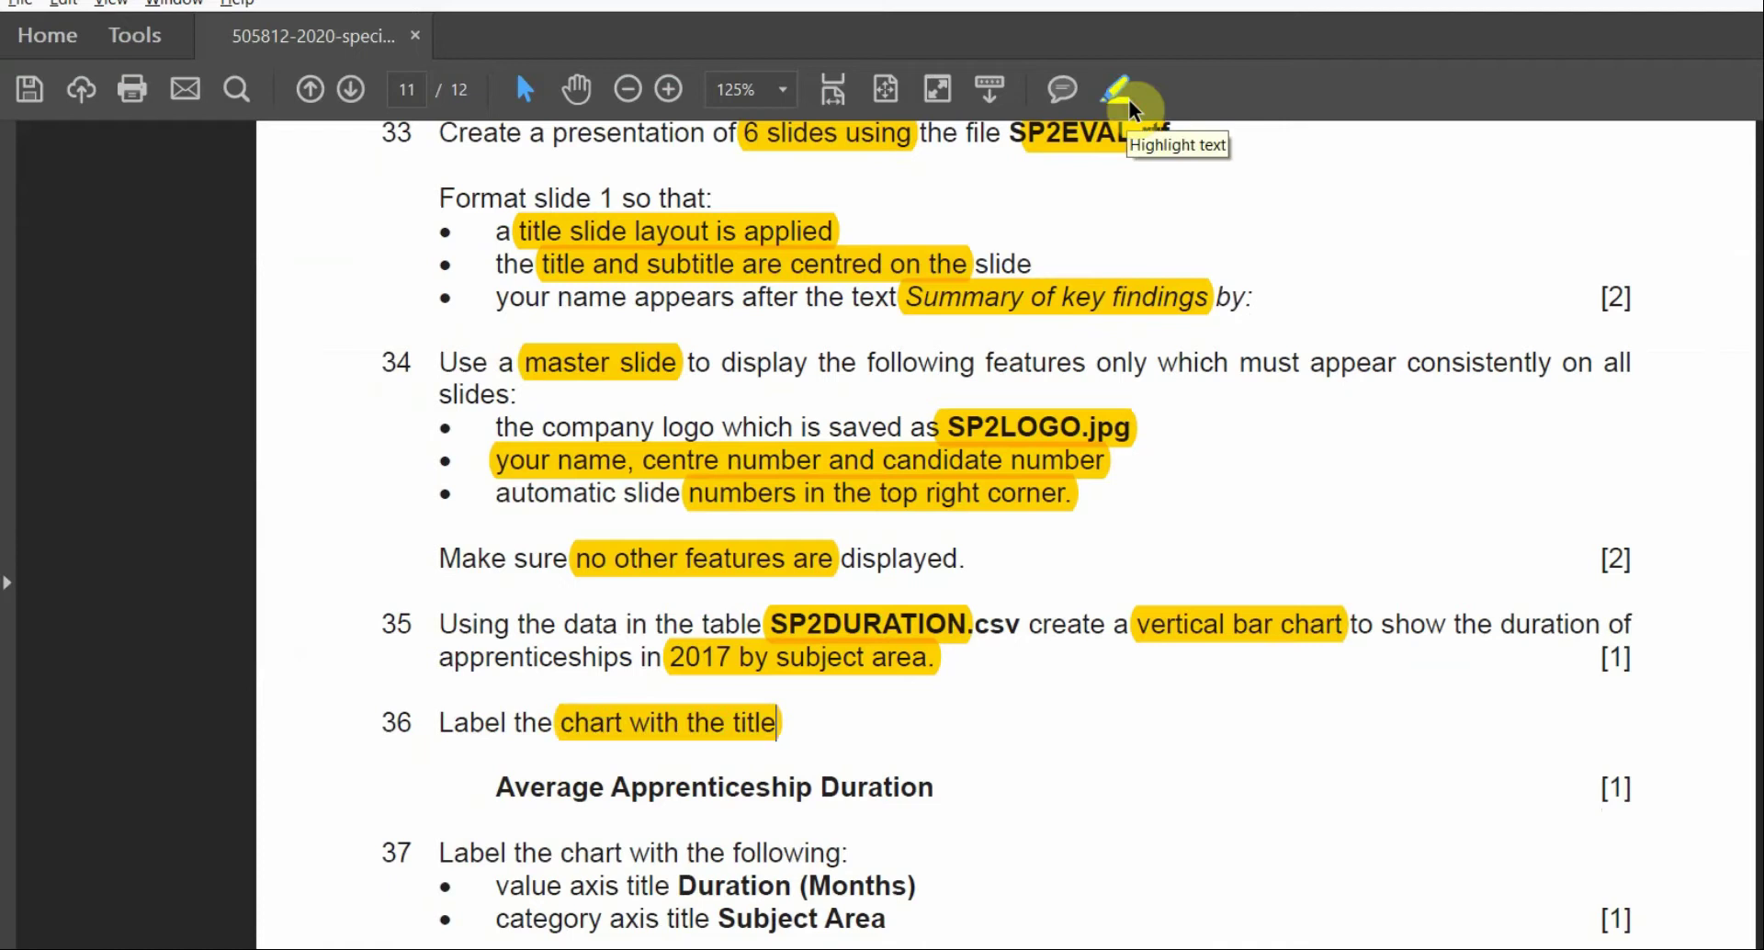
drag(939, 787, 573, 770)
key(ctrl+c)
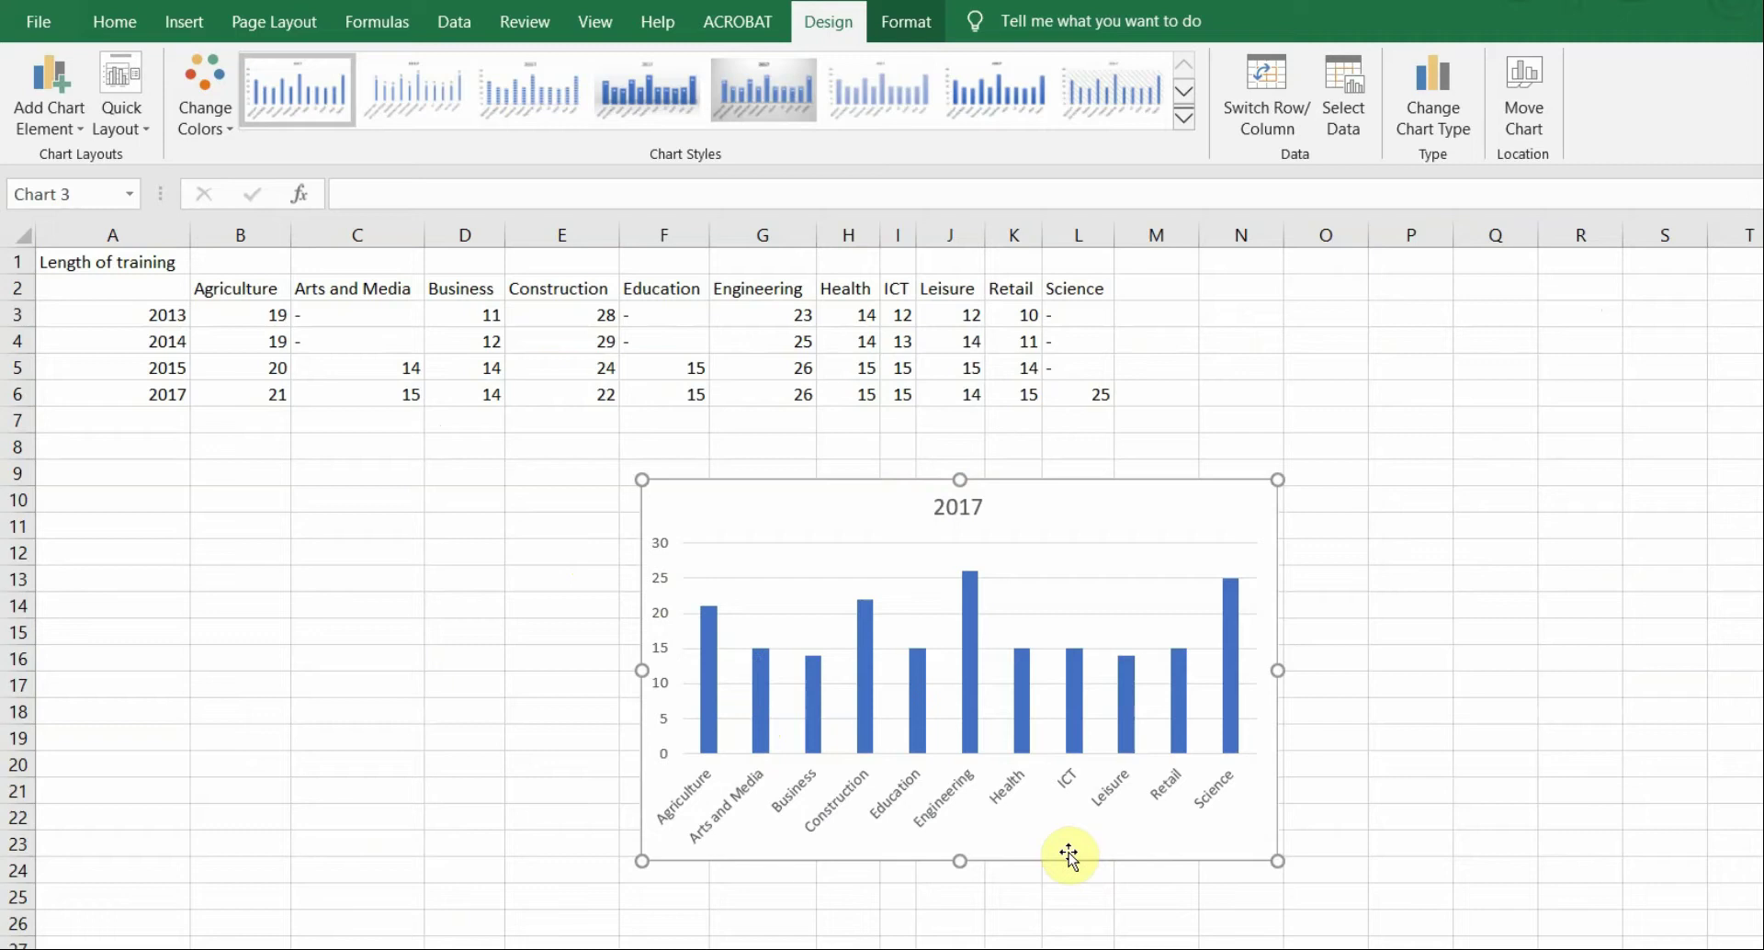
Replace the chart title 2017 with Average Apprenticeship Duration, then select the category axis
click(963, 504)
double_click(951, 508)
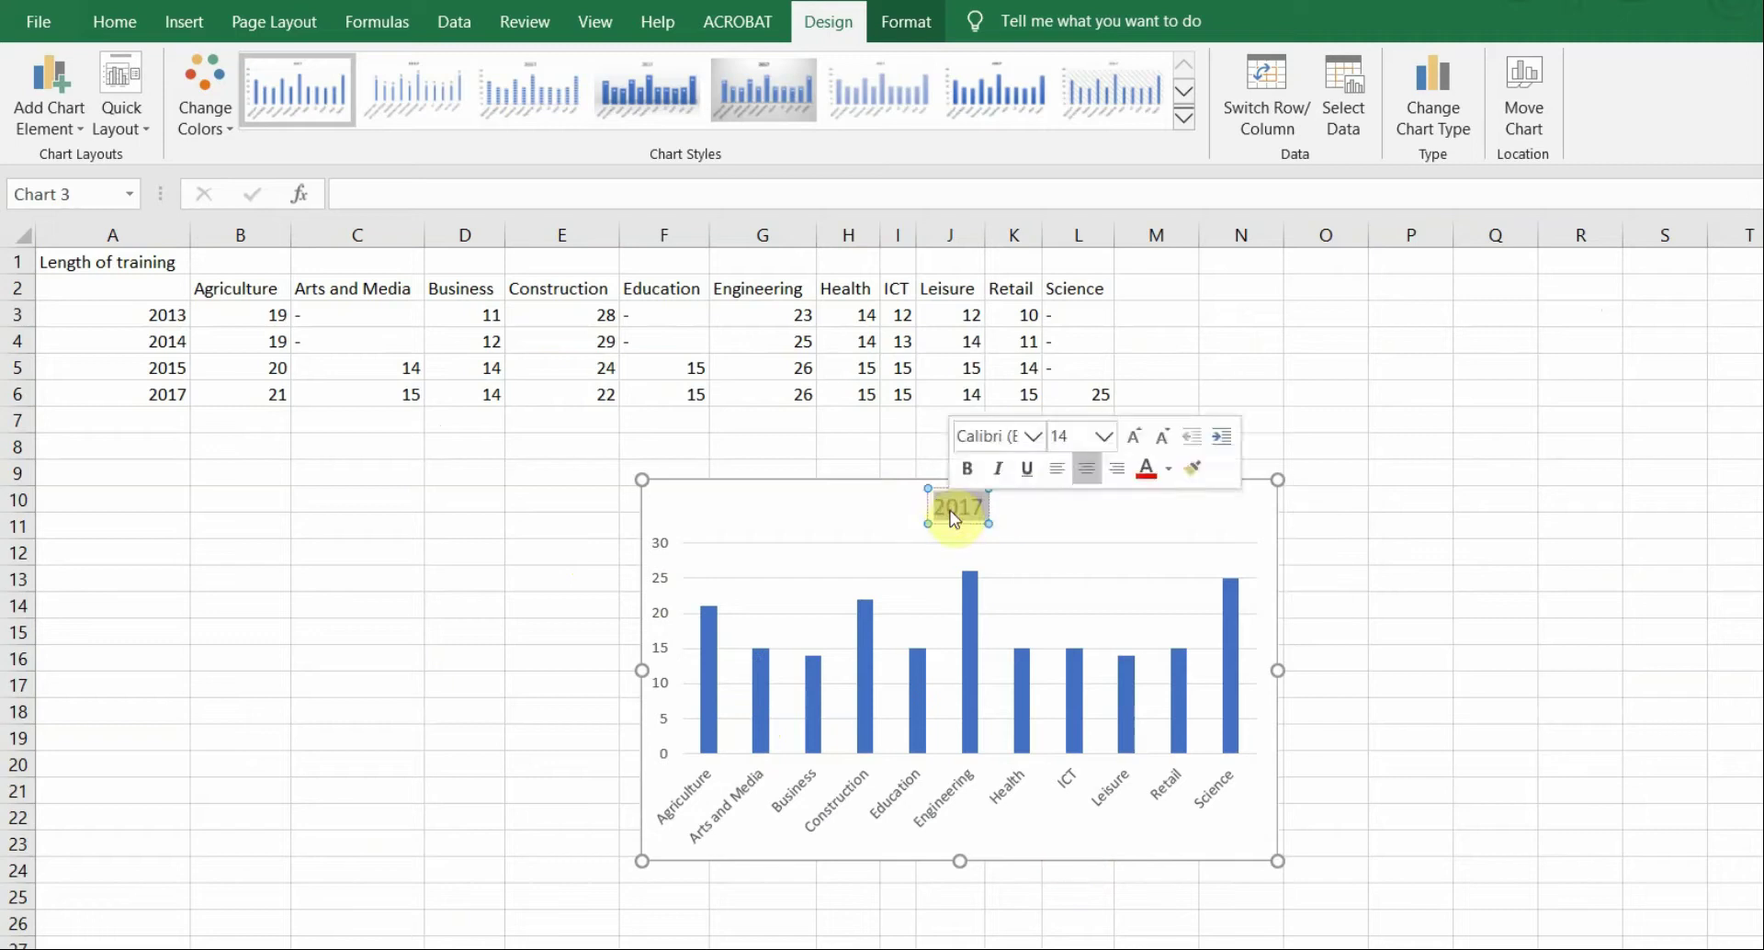
key(ctrl+v)
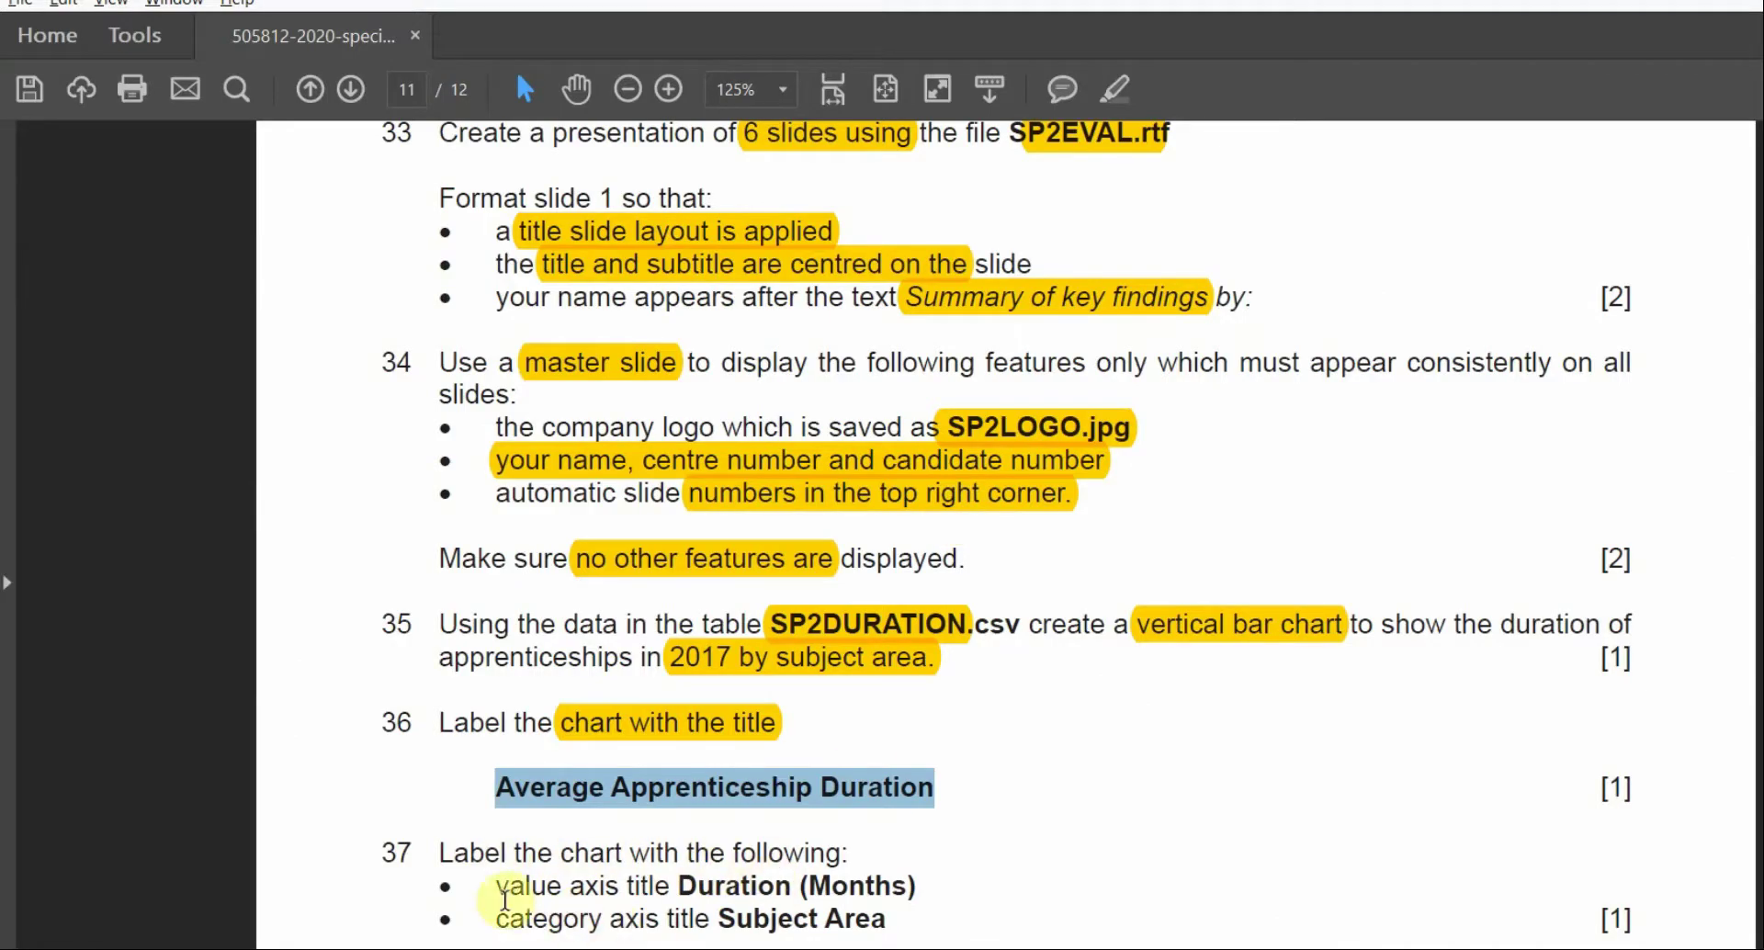
drag(497, 885, 669, 885)
drag(489, 920, 709, 919)
key(alt+Tab)
click(938, 734)
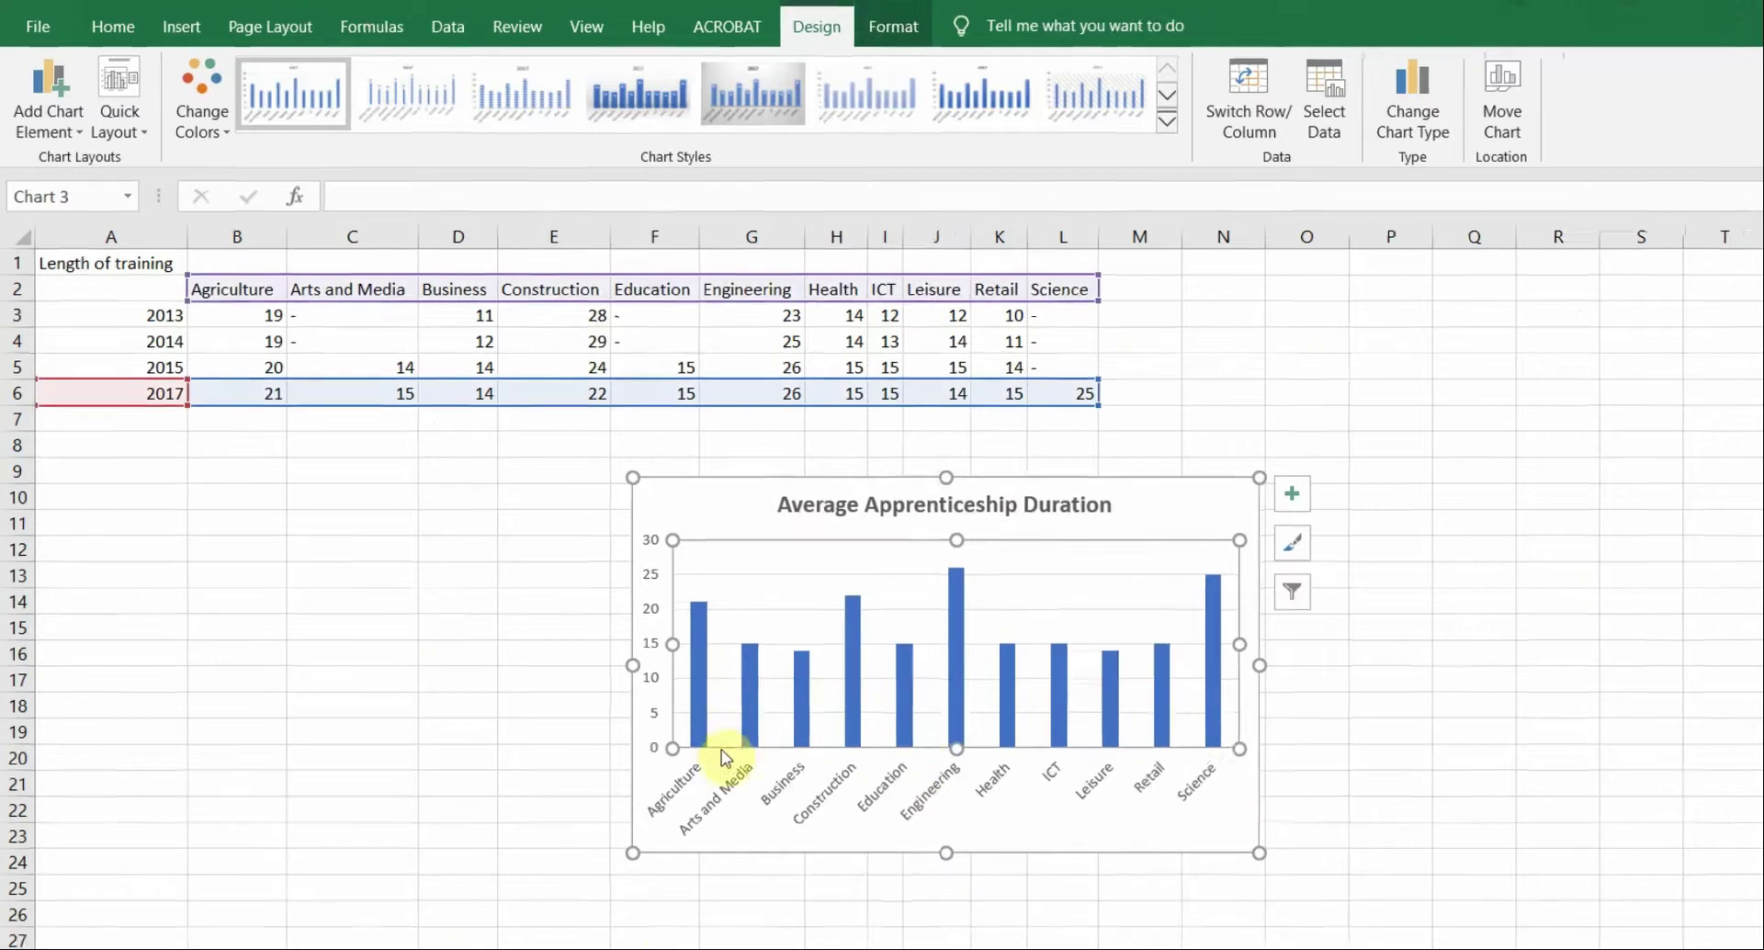
click(718, 807)
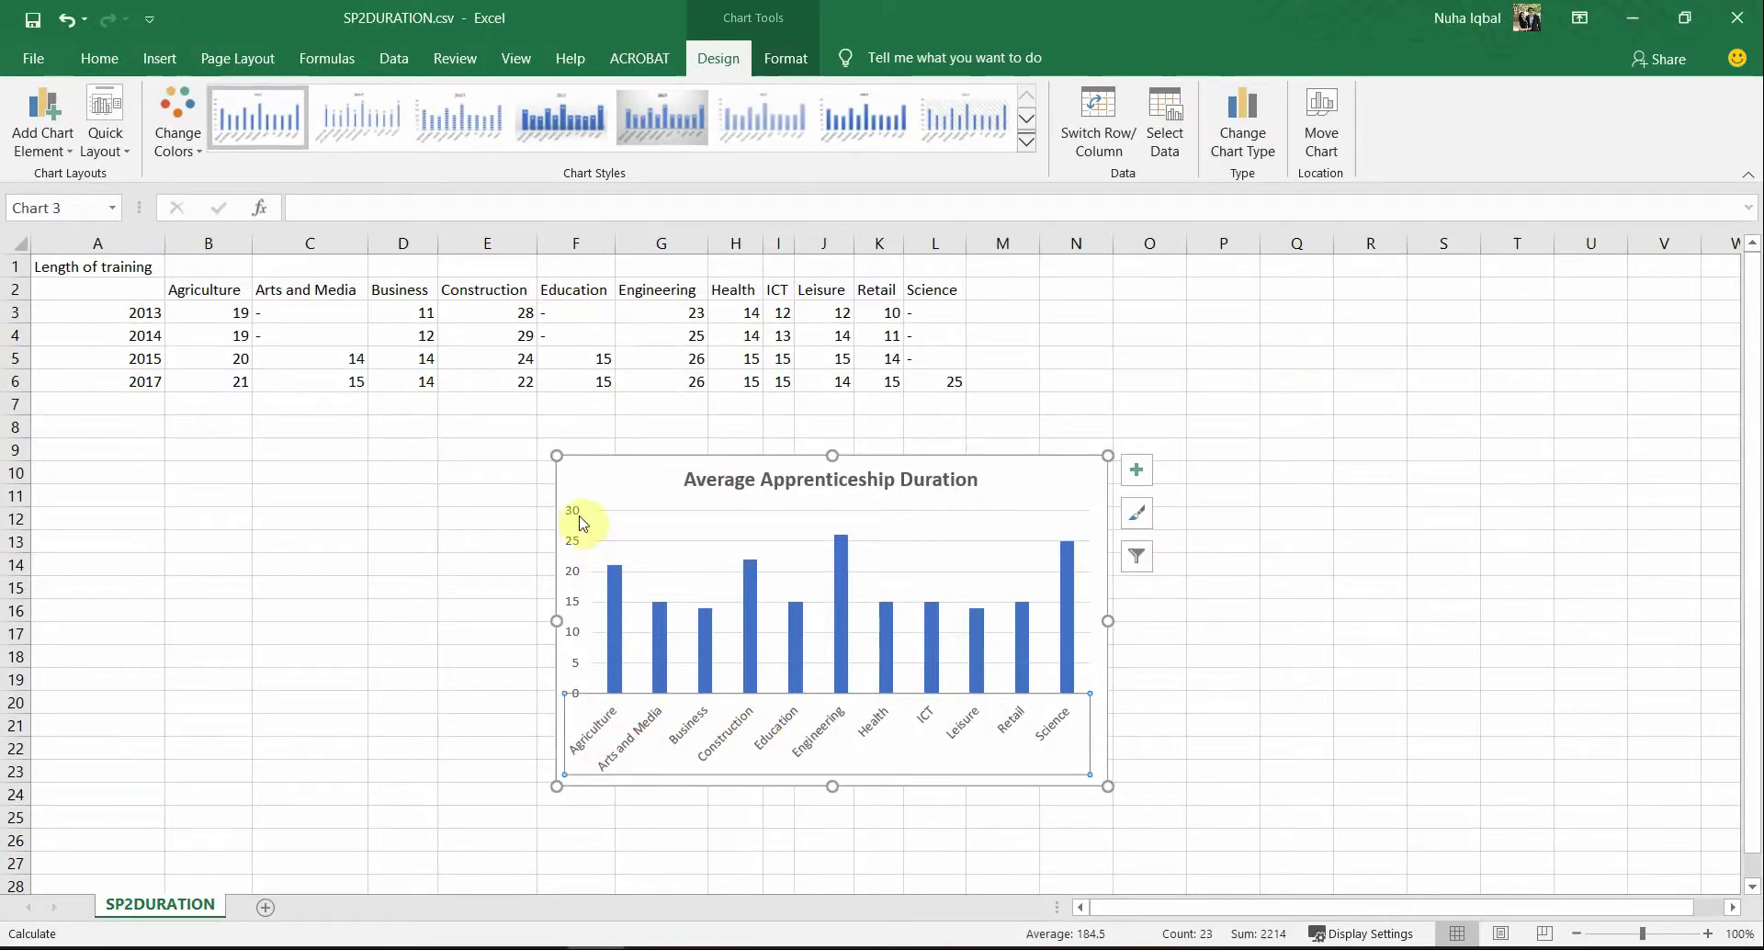
click(578, 515)
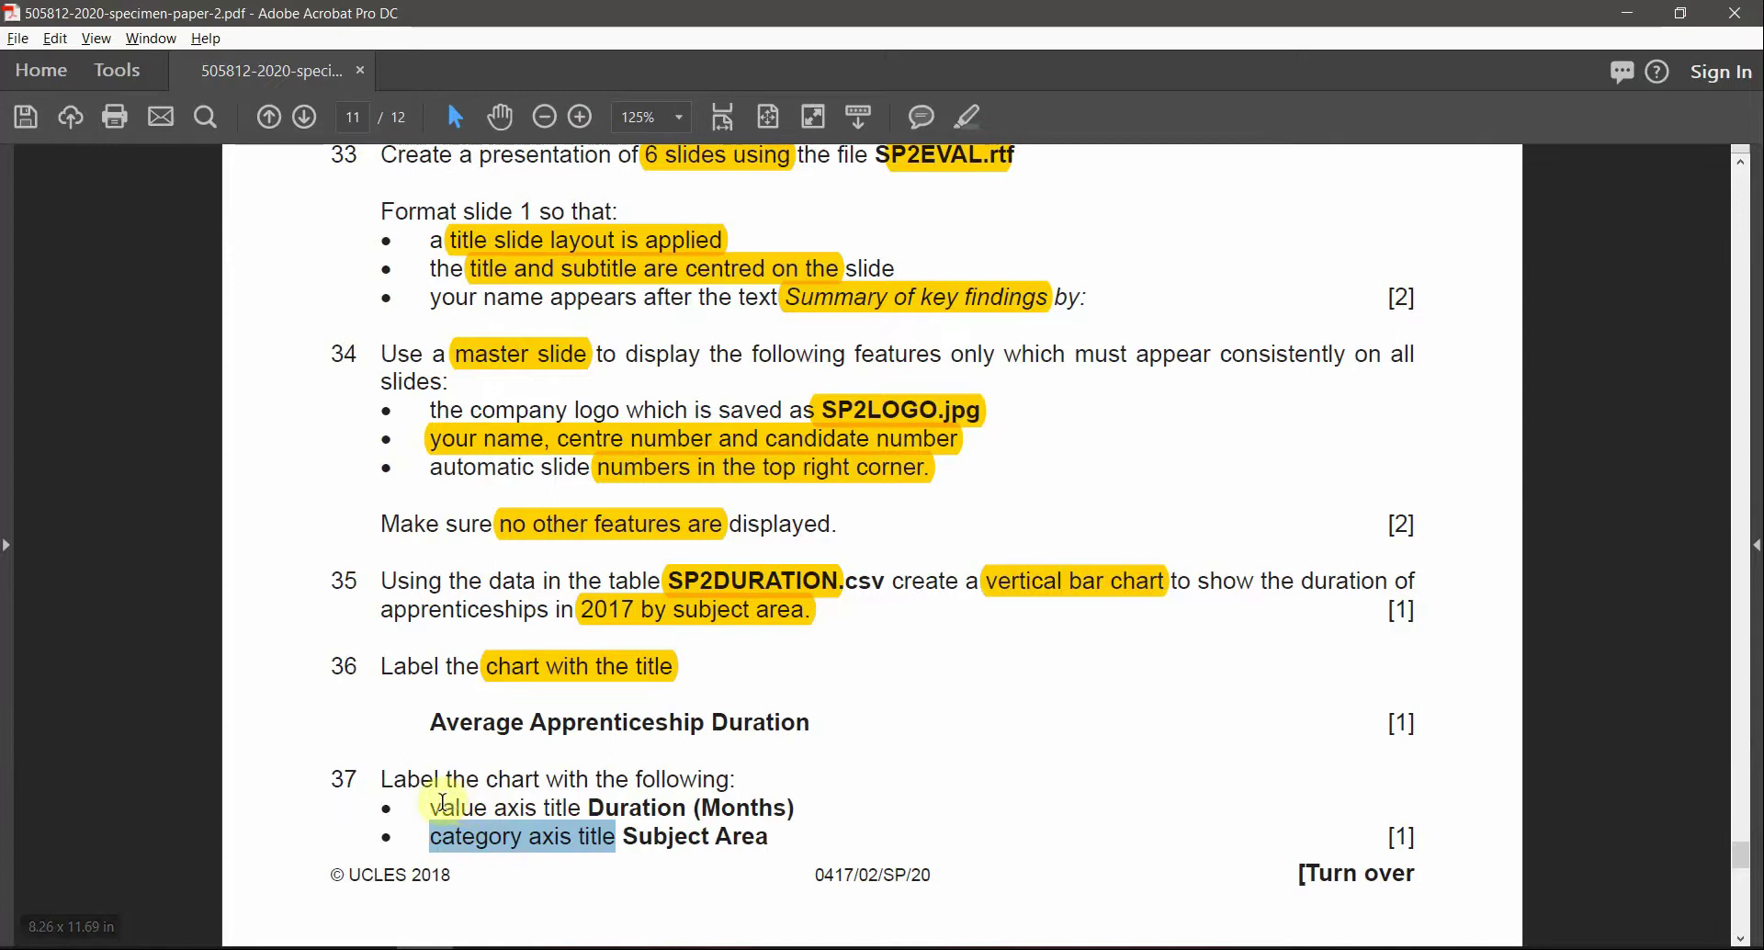
click(449, 831)
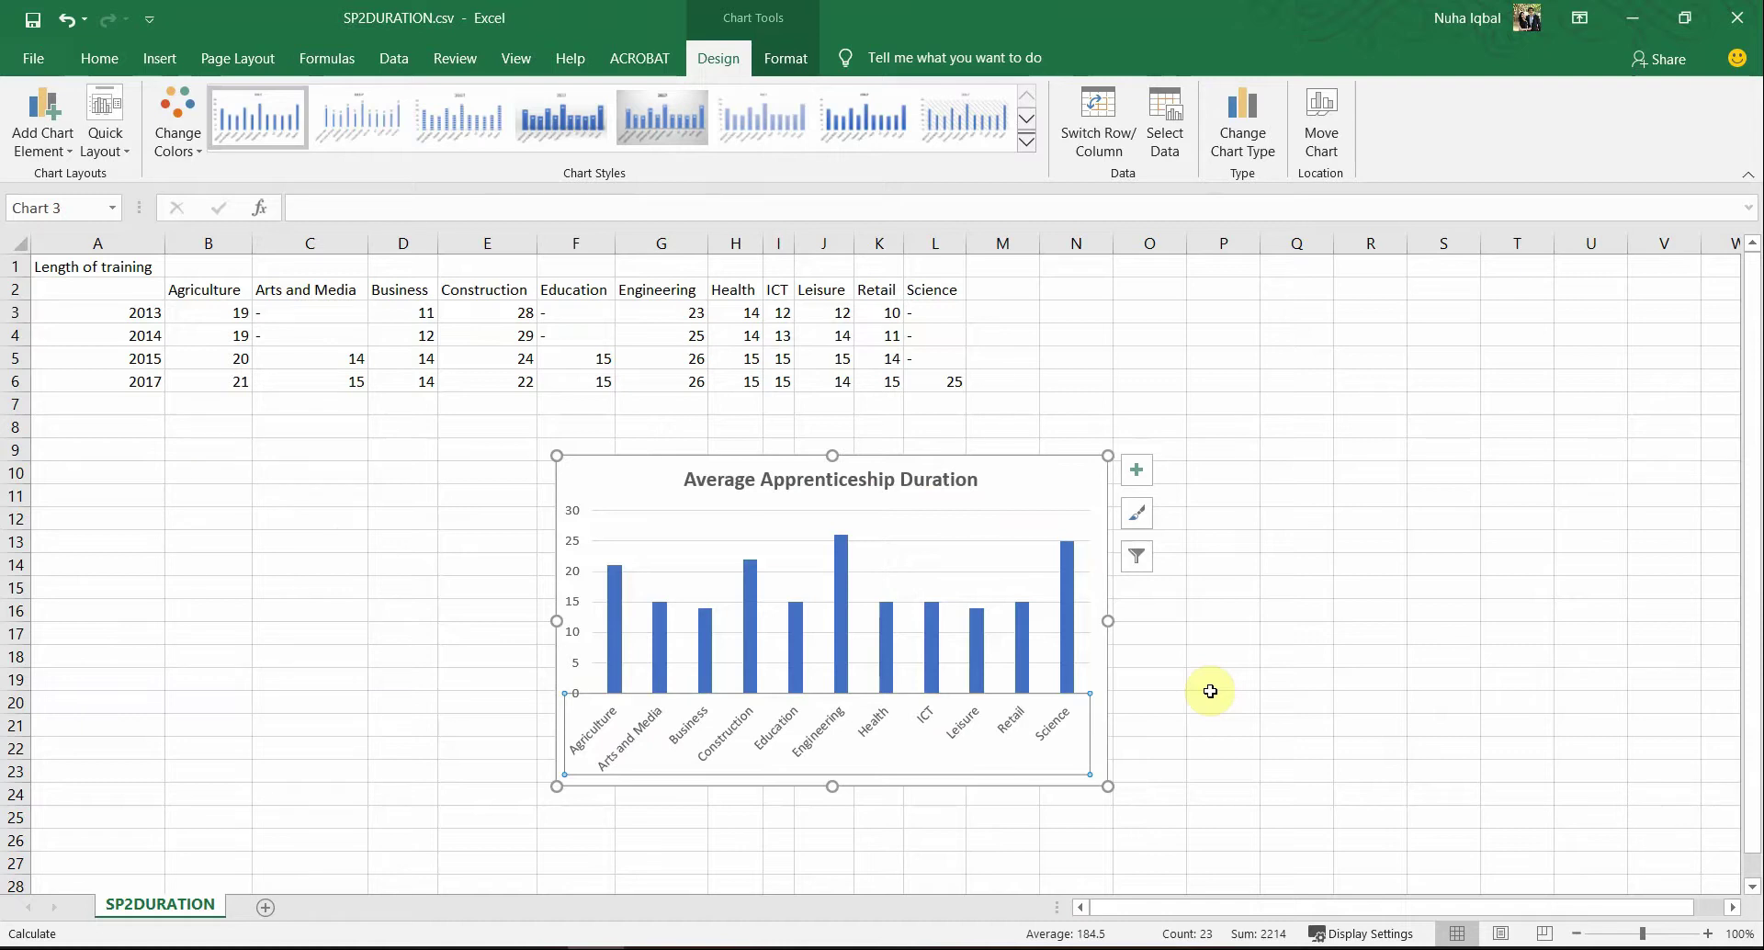
key(alt+Tab)
key(alt+Tab)
key(alt+Tab)
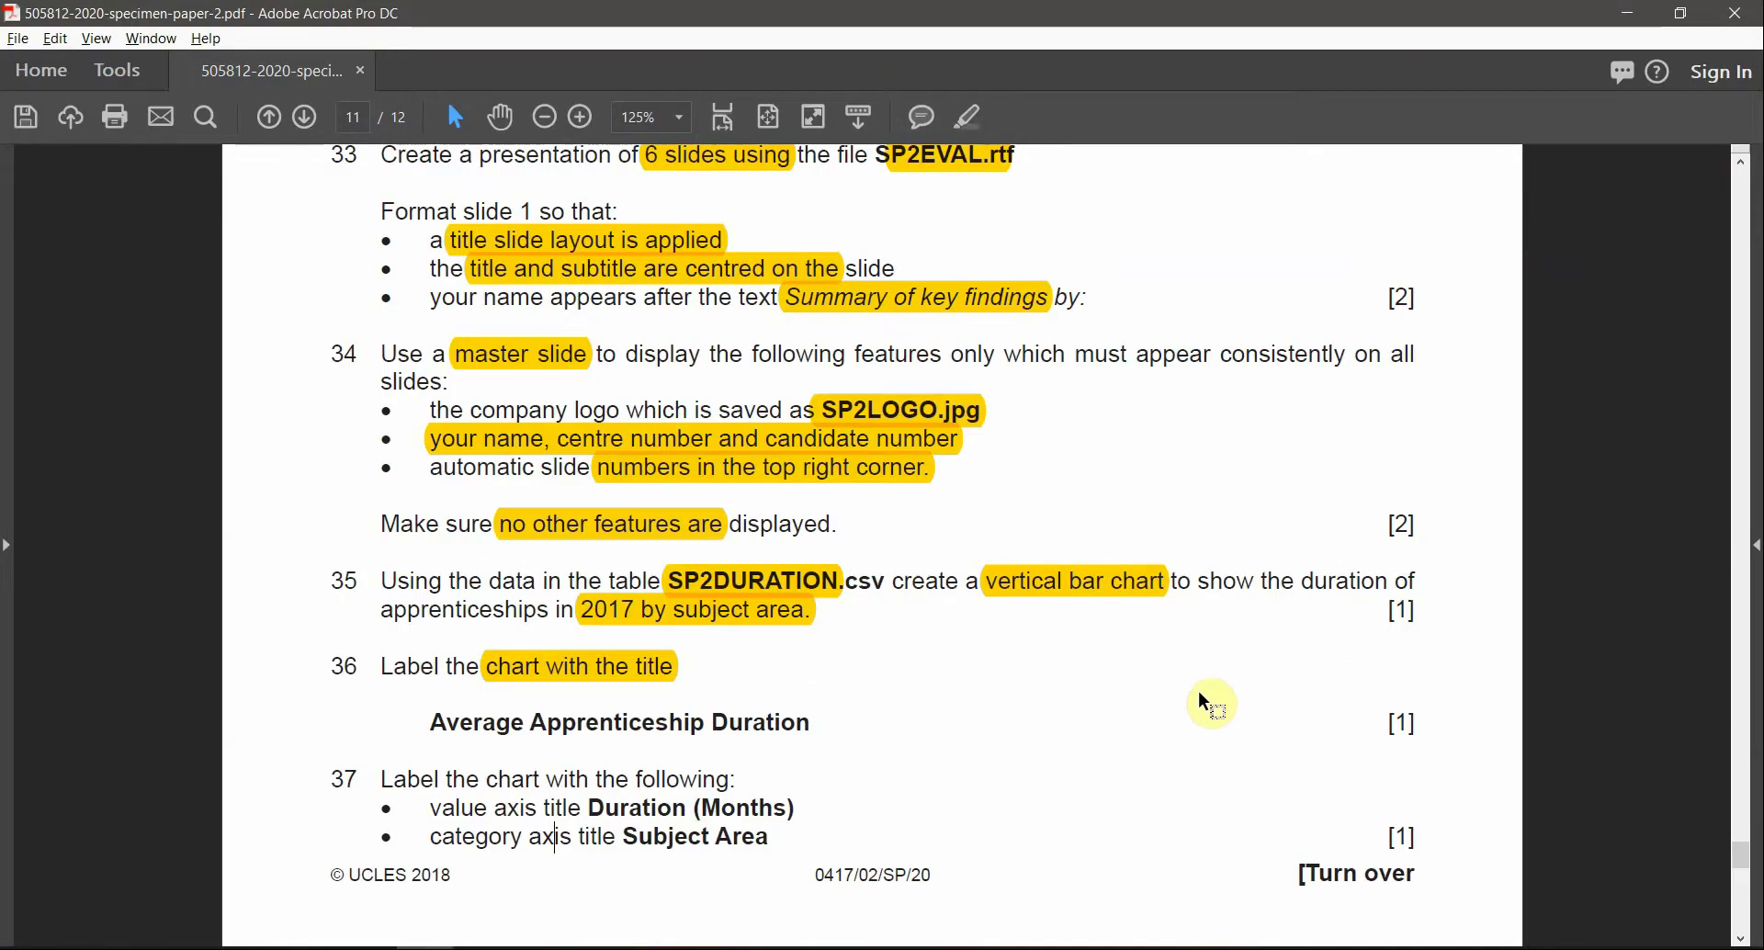
key(alt+Tab)
click(579, 585)
click(866, 744)
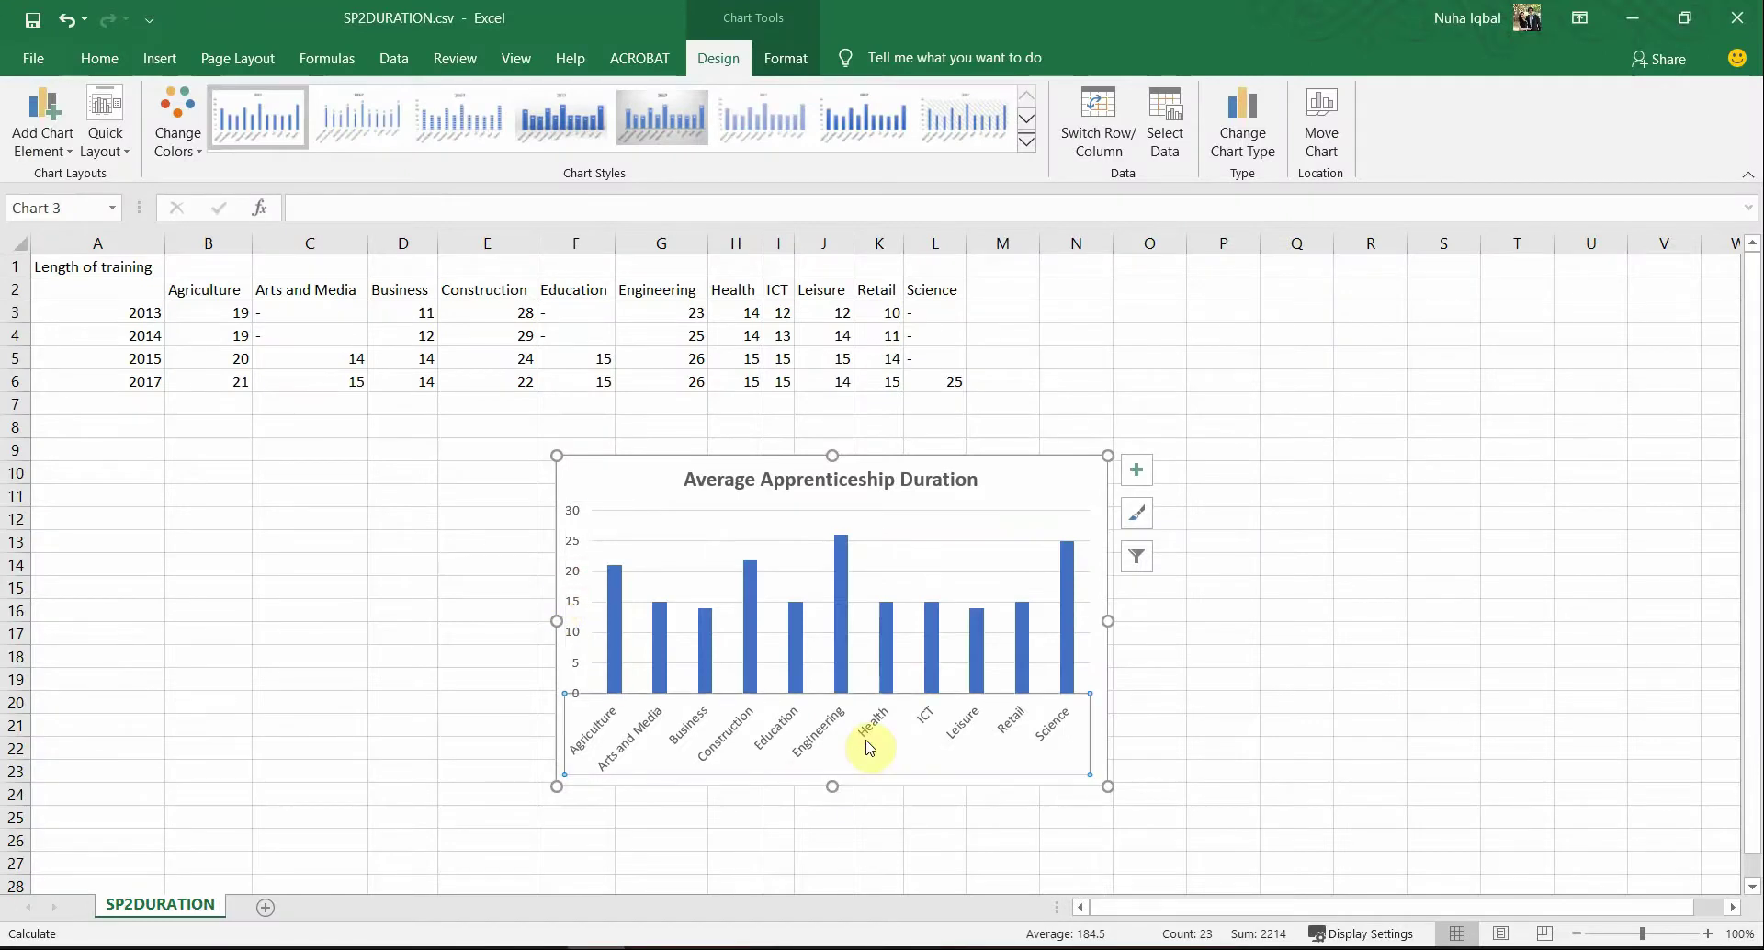
Turn on axis titles for the Excel chart from the chart elements list
click(1137, 470)
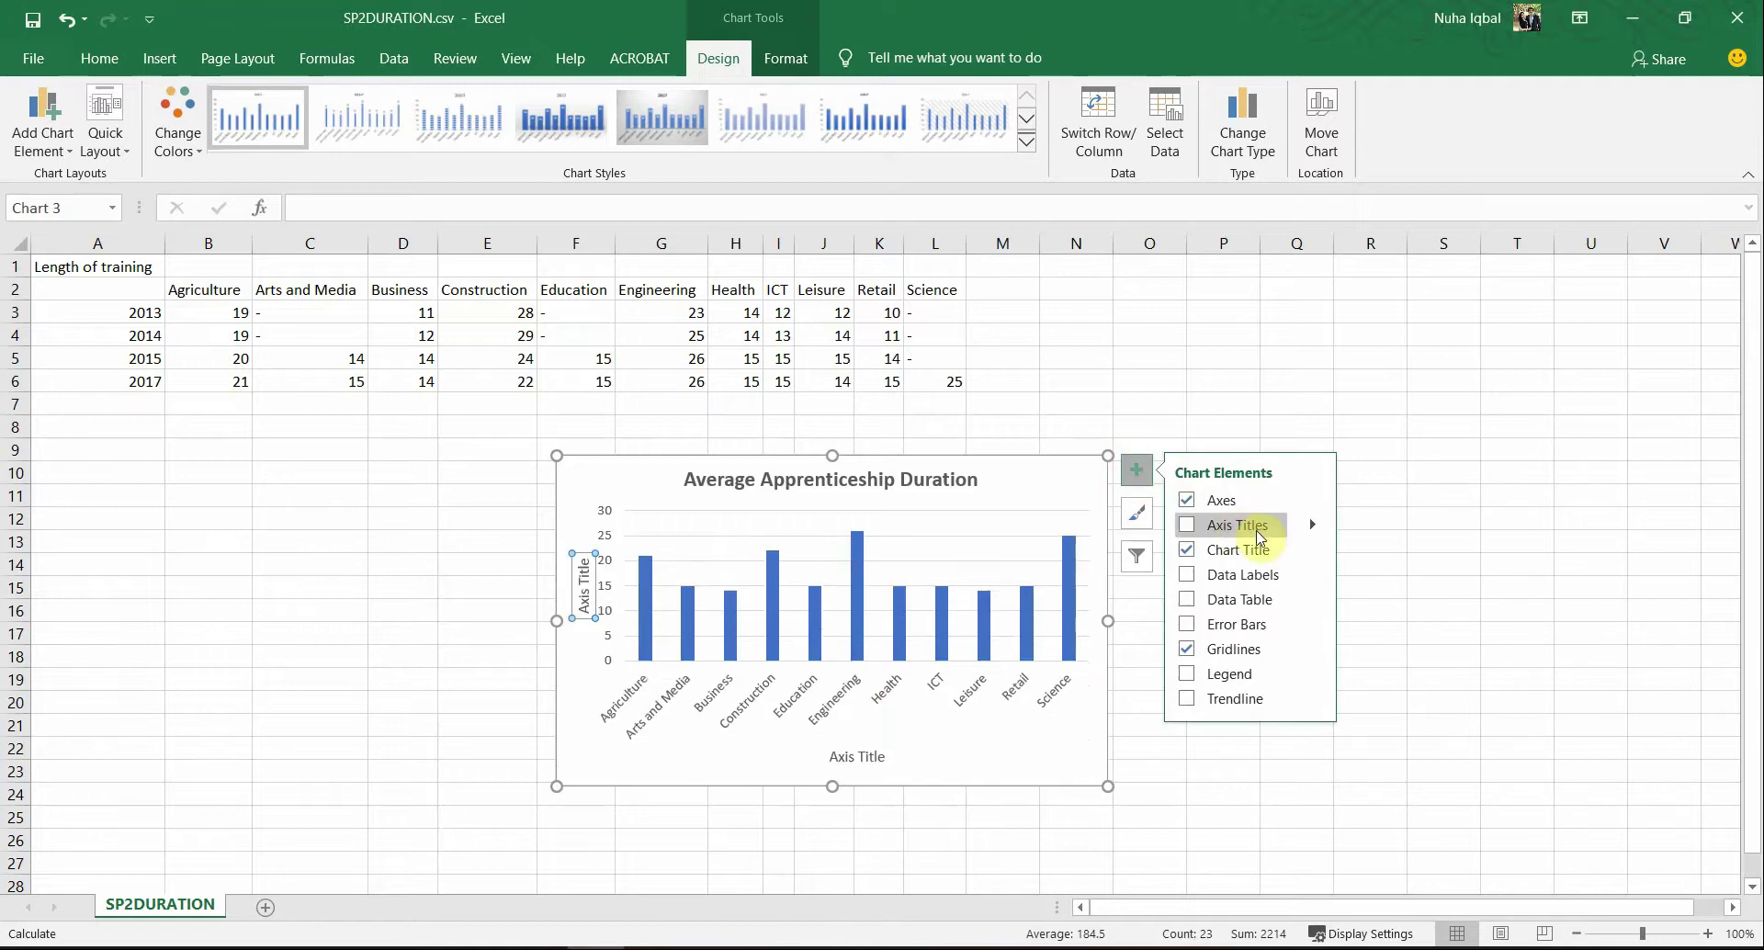
key(alt)
click(1312, 536)
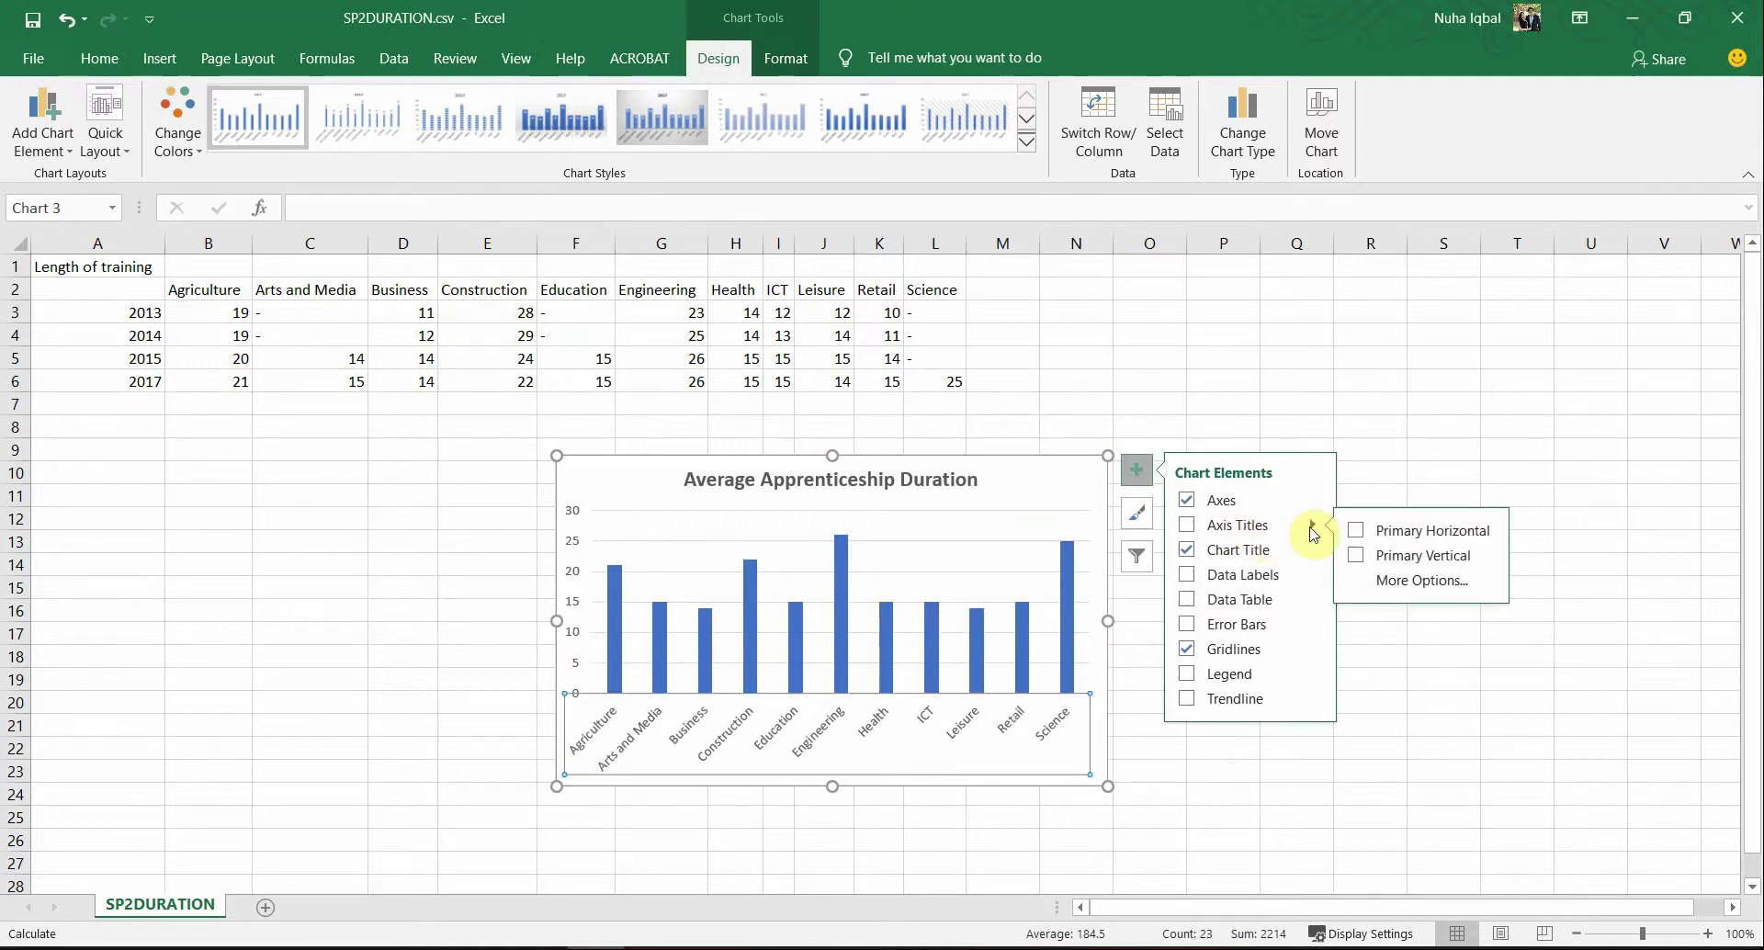
click(1218, 535)
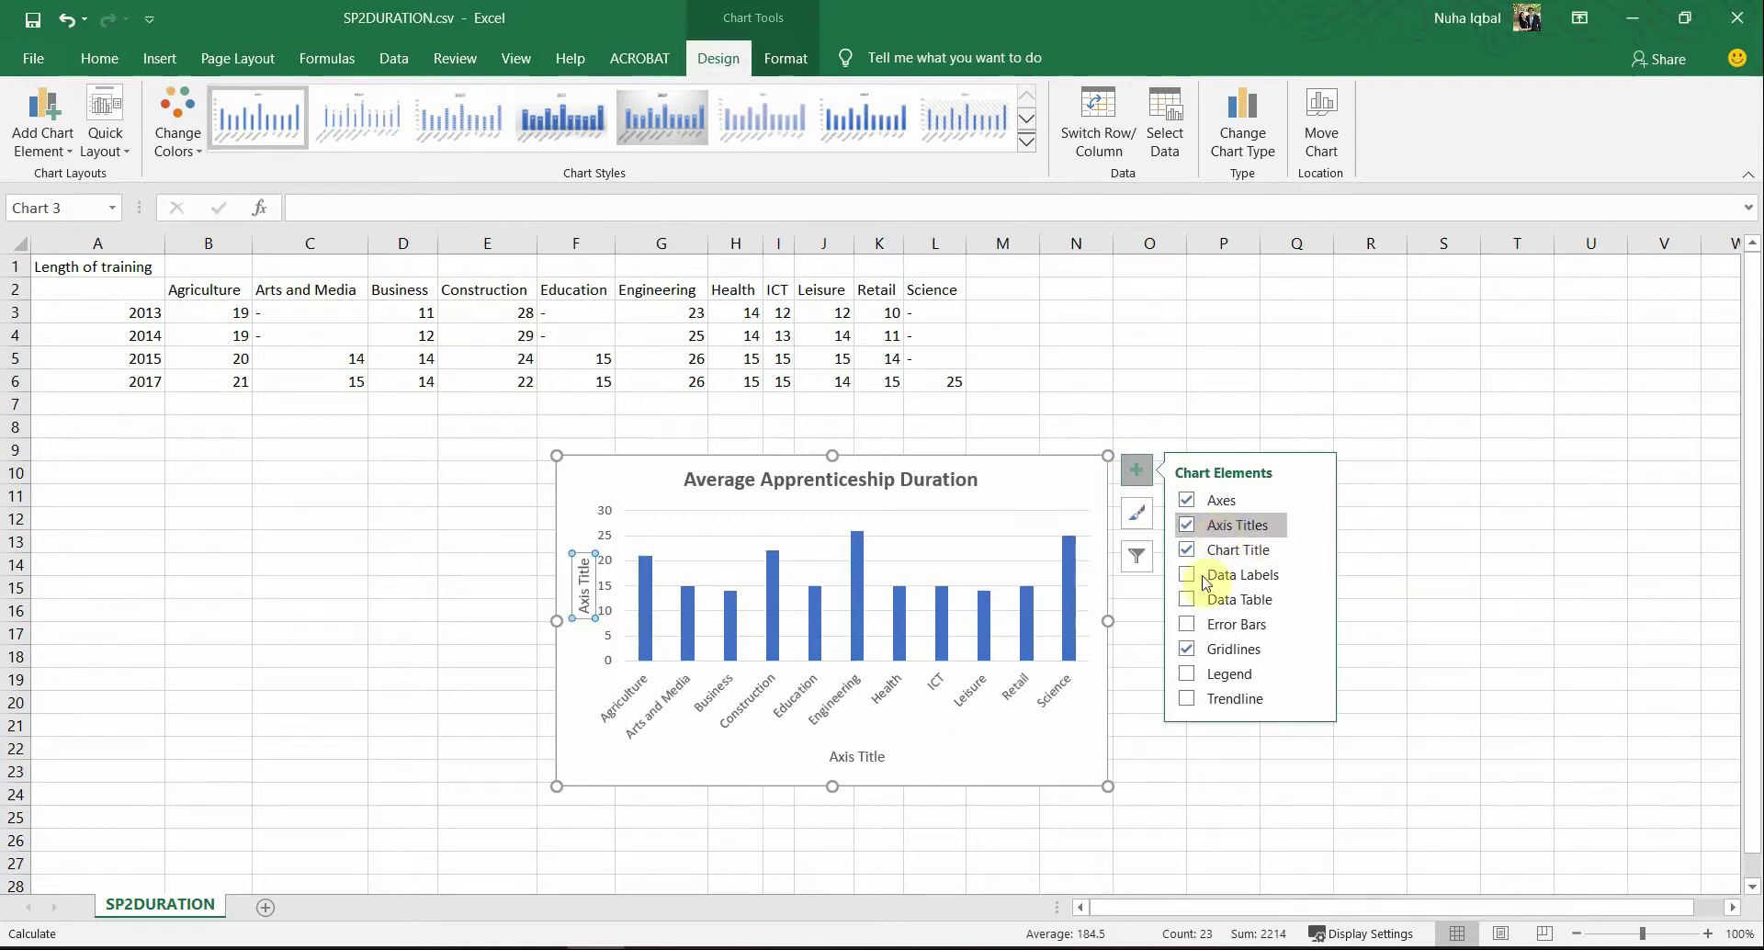
click(1203, 815)
Copy 'Duration (Months)' from the question paper and paste it as the vertical axis title
click(864, 757)
key(alt+Tab)
drag(589, 807, 790, 808)
key(alt+Tab)
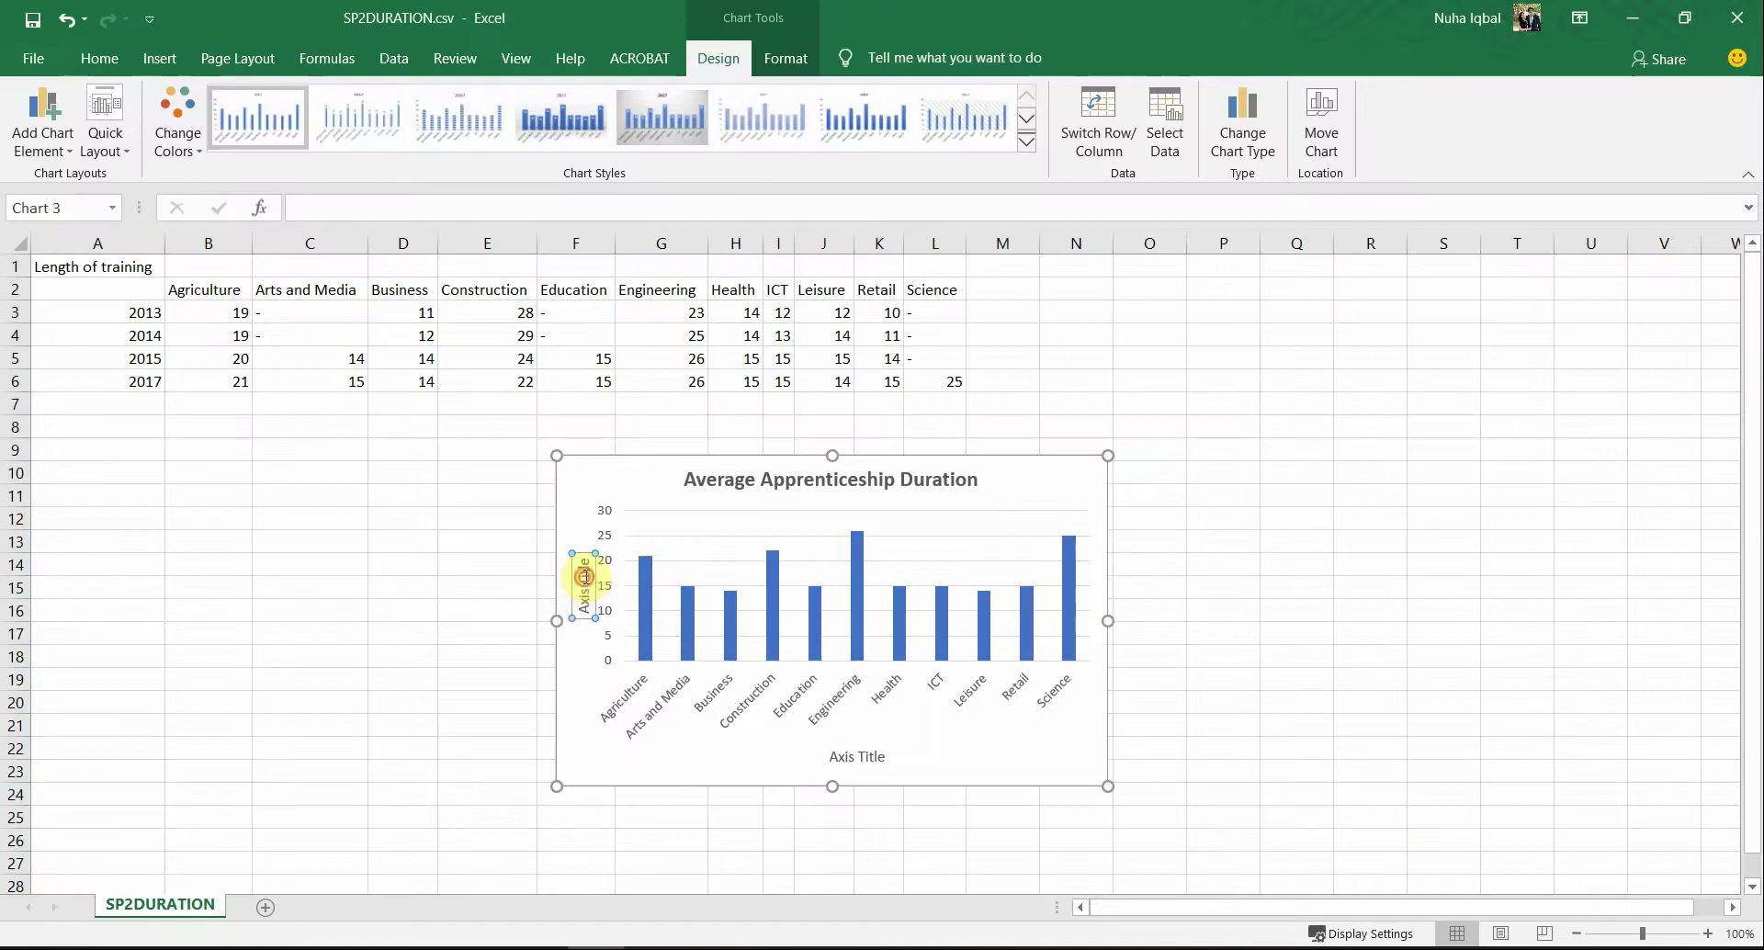
triple_click(585, 576)
text(Duration (Months))
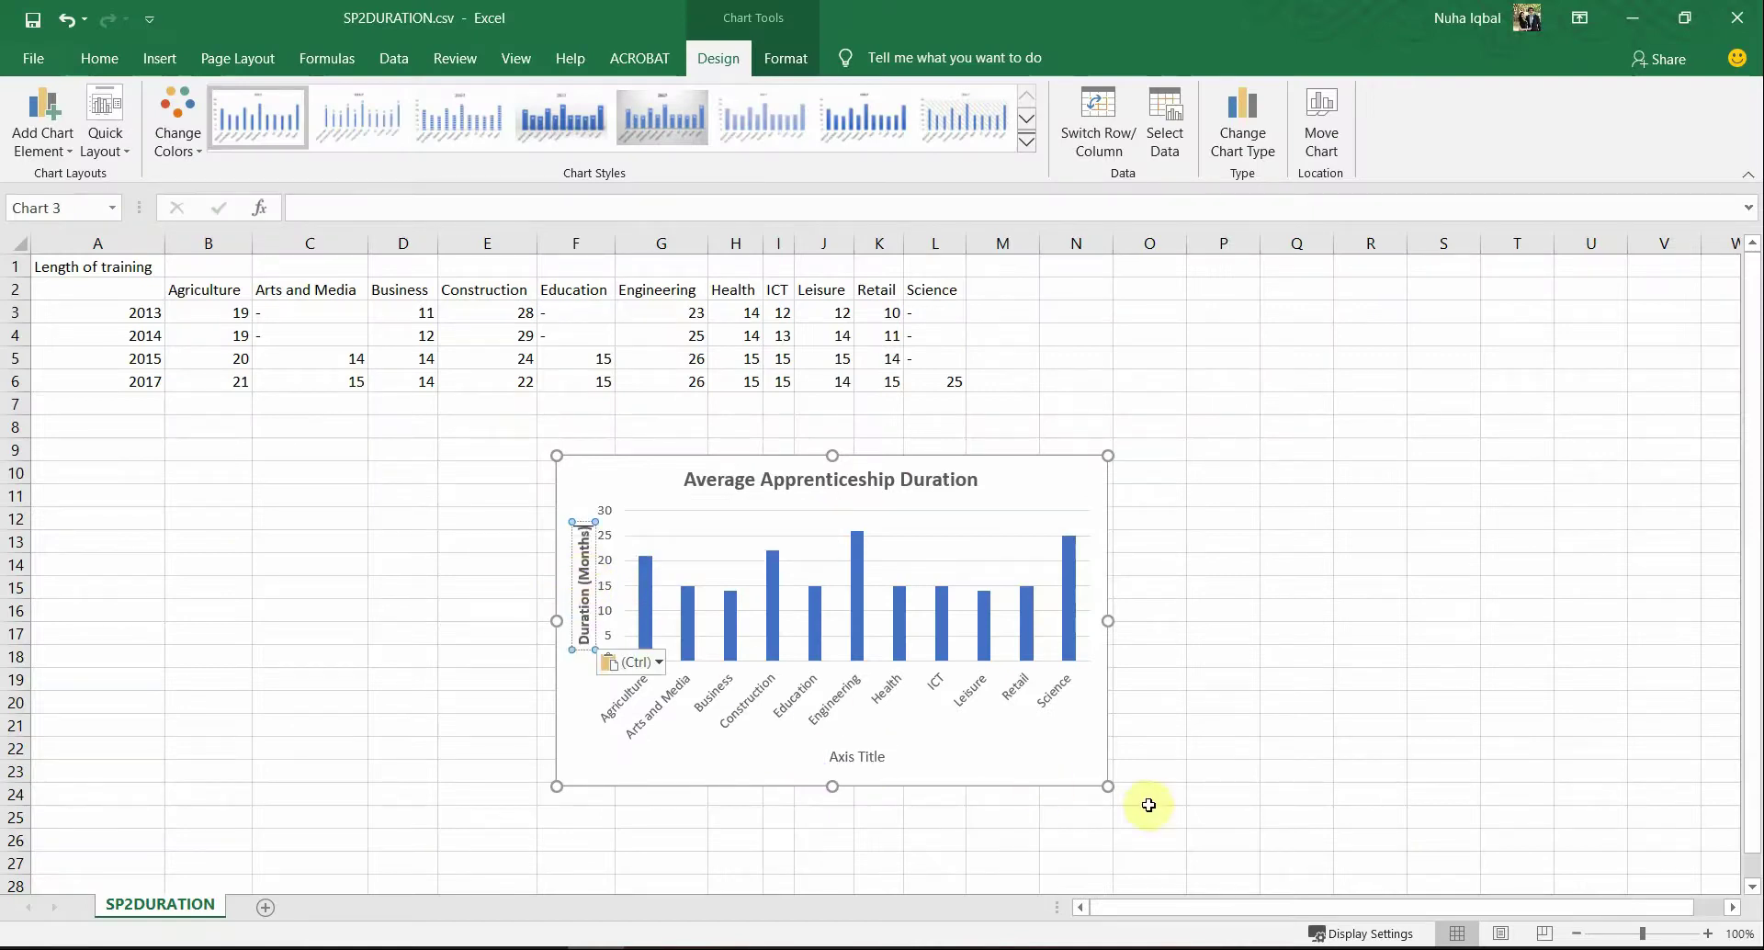
Copy 'Subject Area' from the question paper and paste it as the horizontal axis title
key(alt+Tab)
drag(640, 836, 778, 839)
key(ctrl+c)
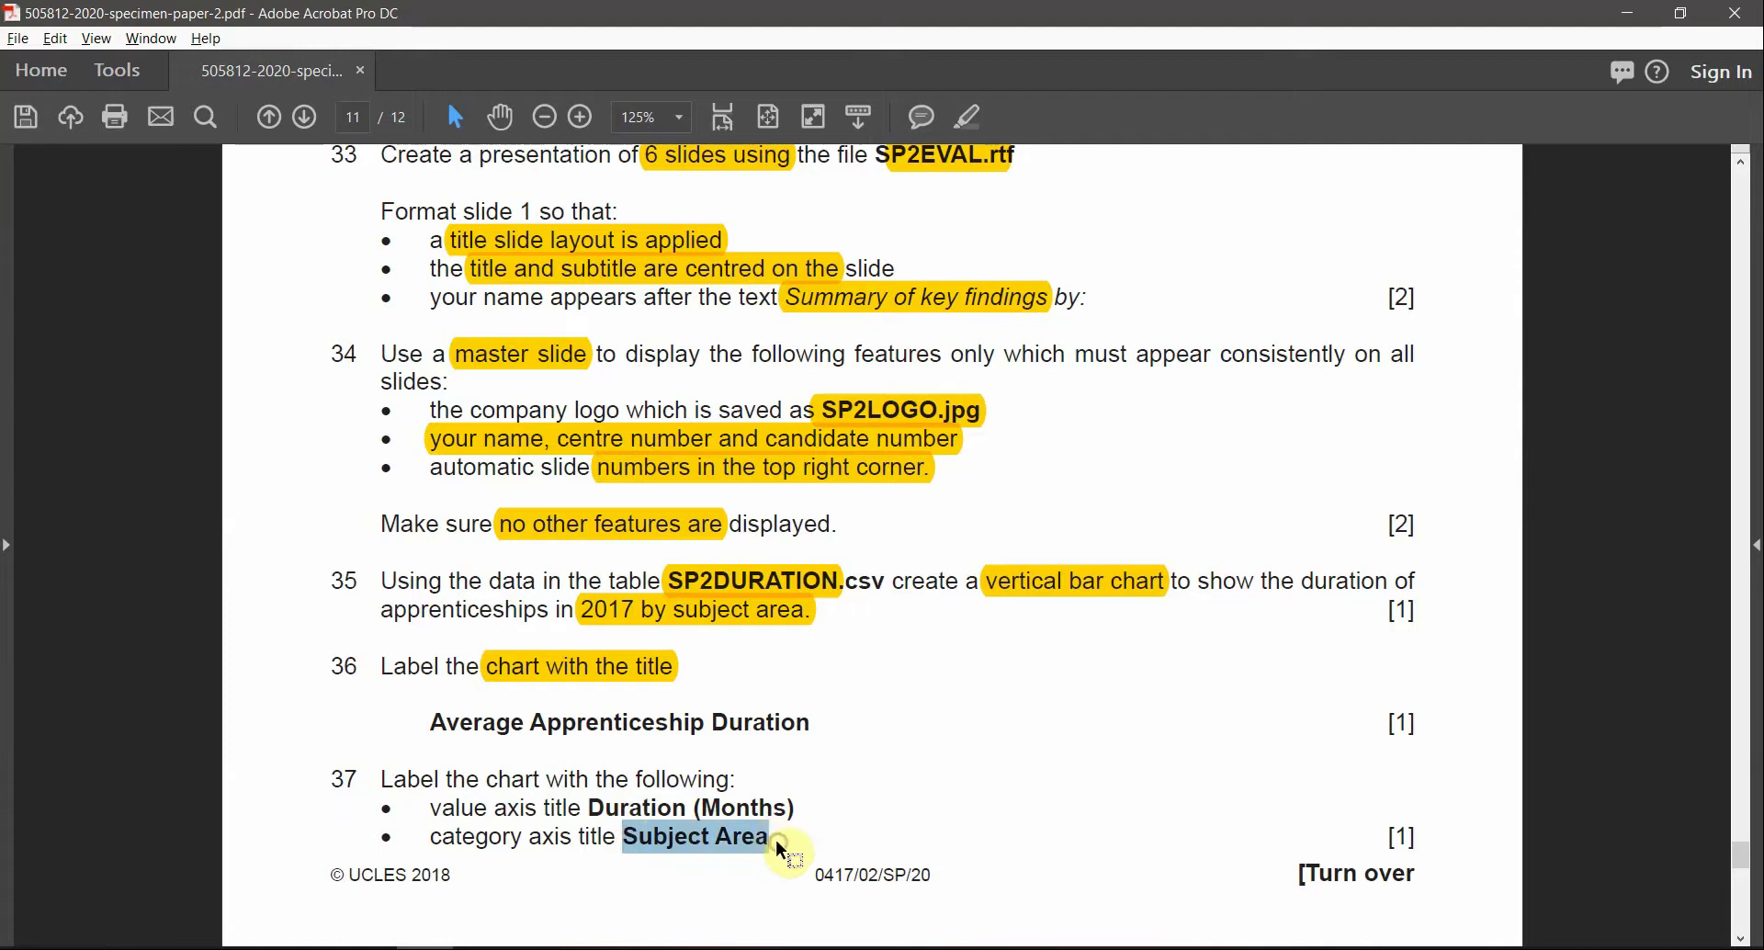
key(alt+Tab)
click(858, 757)
triple_click(858, 757)
key(ctrl+v)
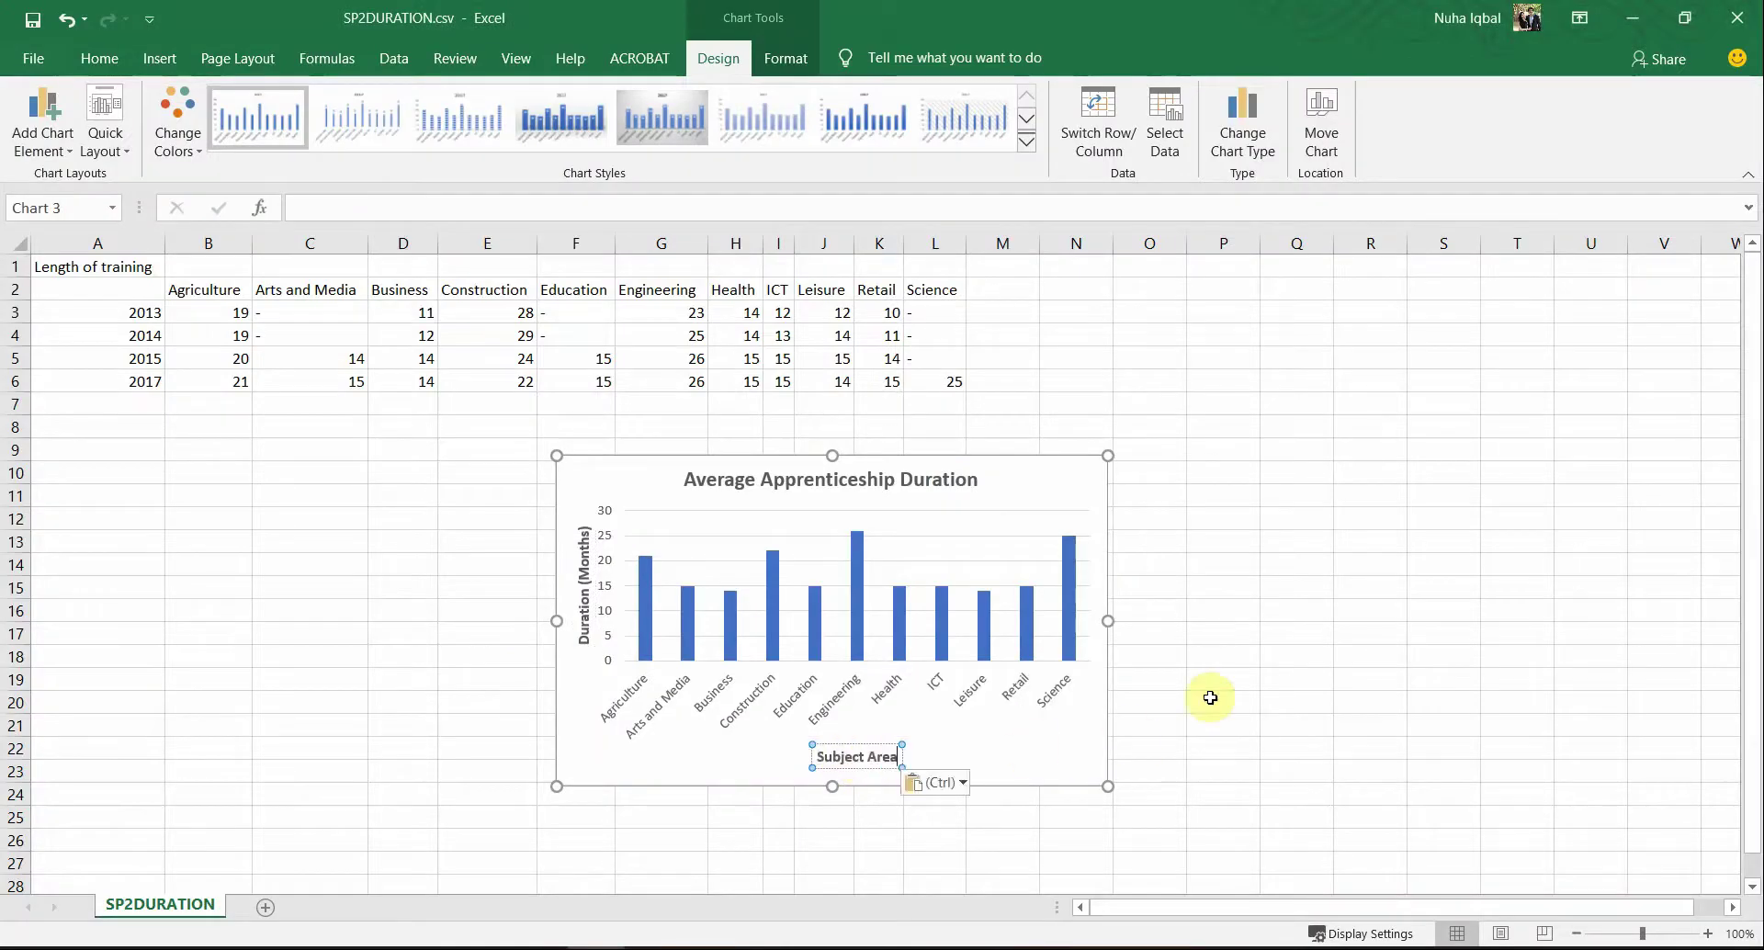
Enlarge the chart upward and widen it further to the right
click(1210, 698)
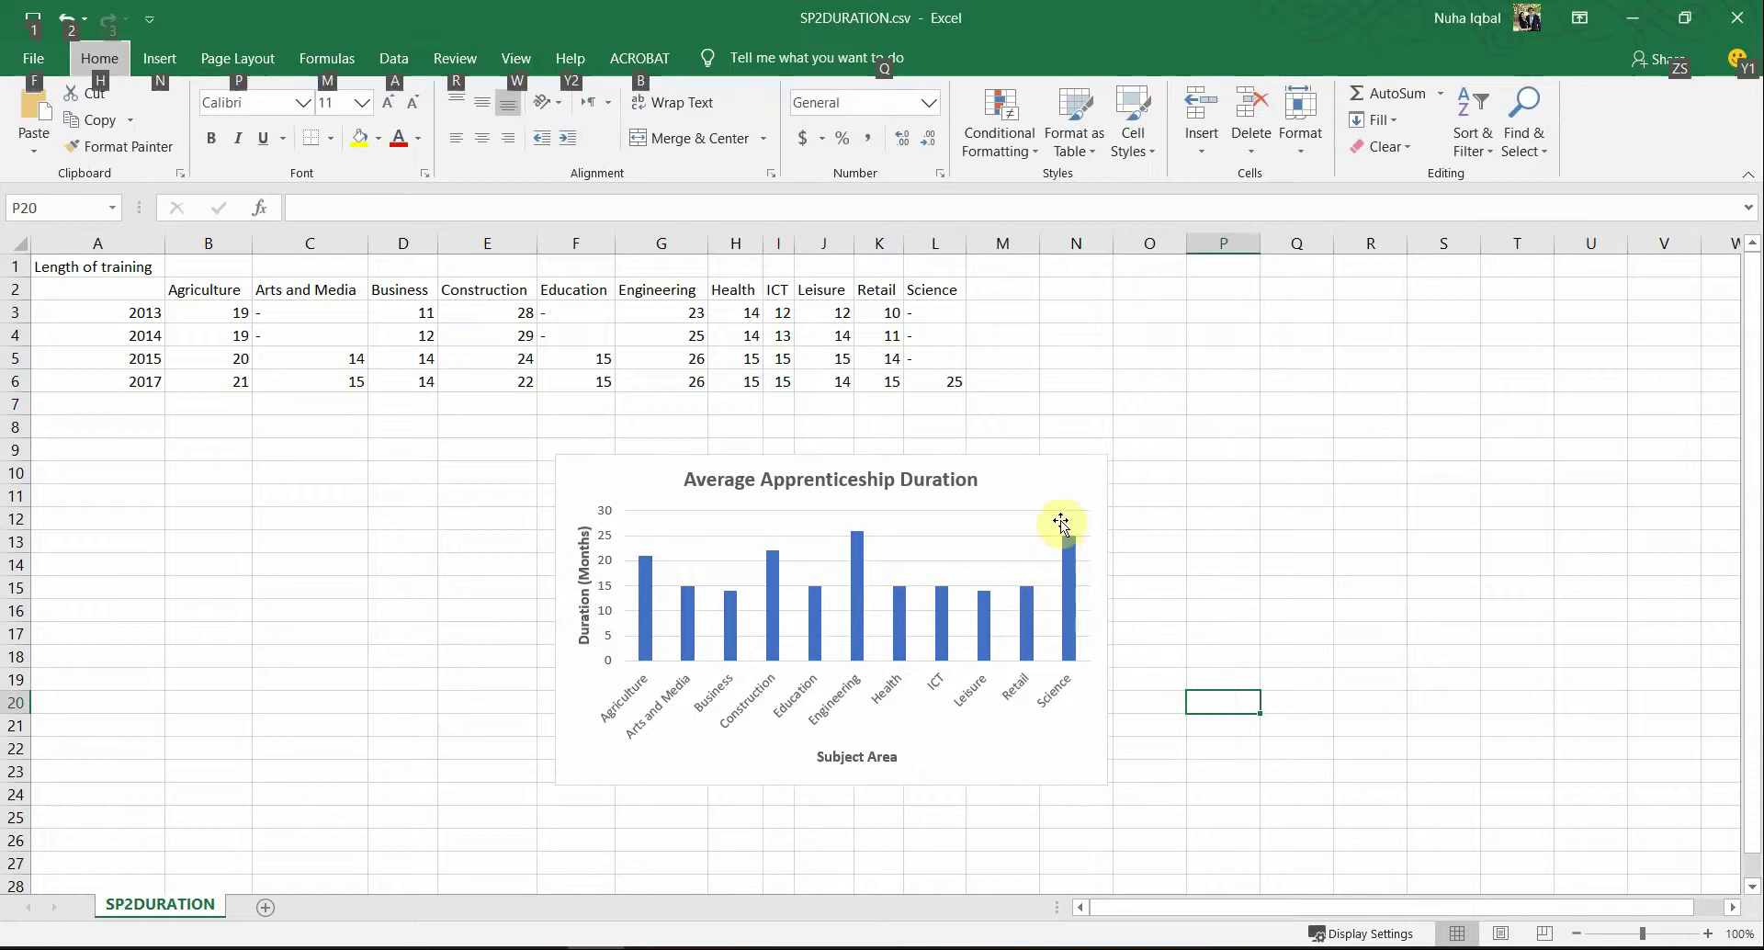
click(1098, 460)
drag(1103, 454, 1145, 437)
drag(1151, 614, 1178, 612)
key(alt+Tab)
Highlight the words 'value axis' in question 38 on page 12 of the paper
scroll(1044, 606, down, 3)
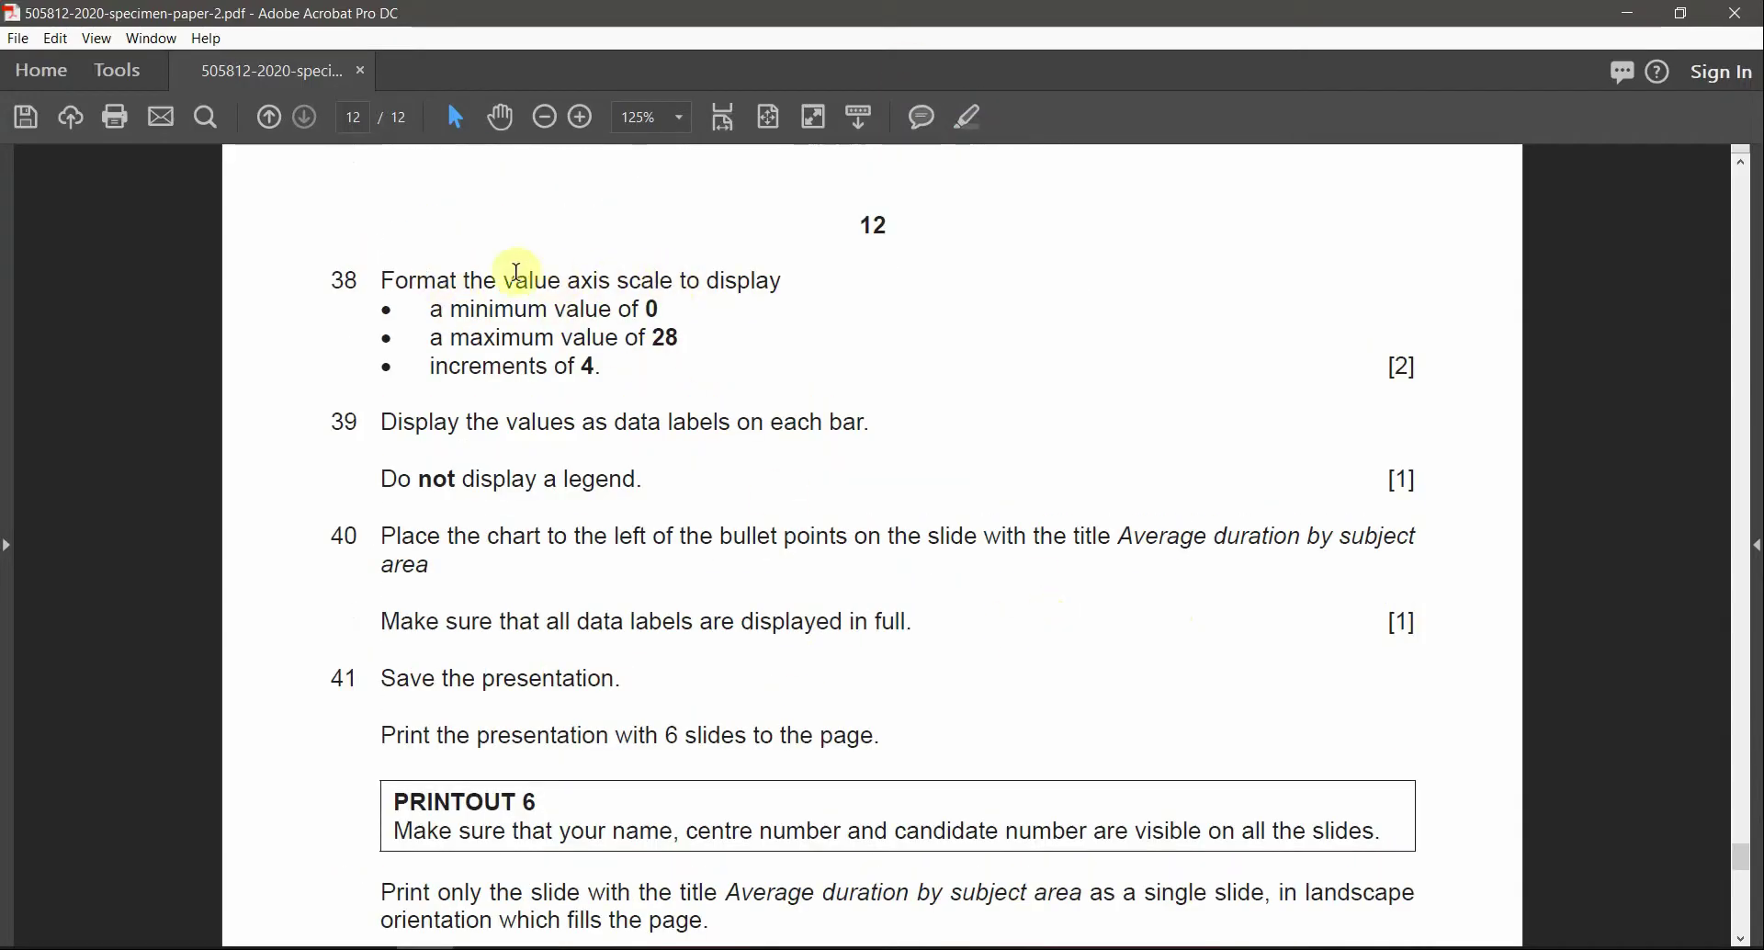
drag(505, 281, 602, 281)
click(970, 117)
key(alt+Tab)
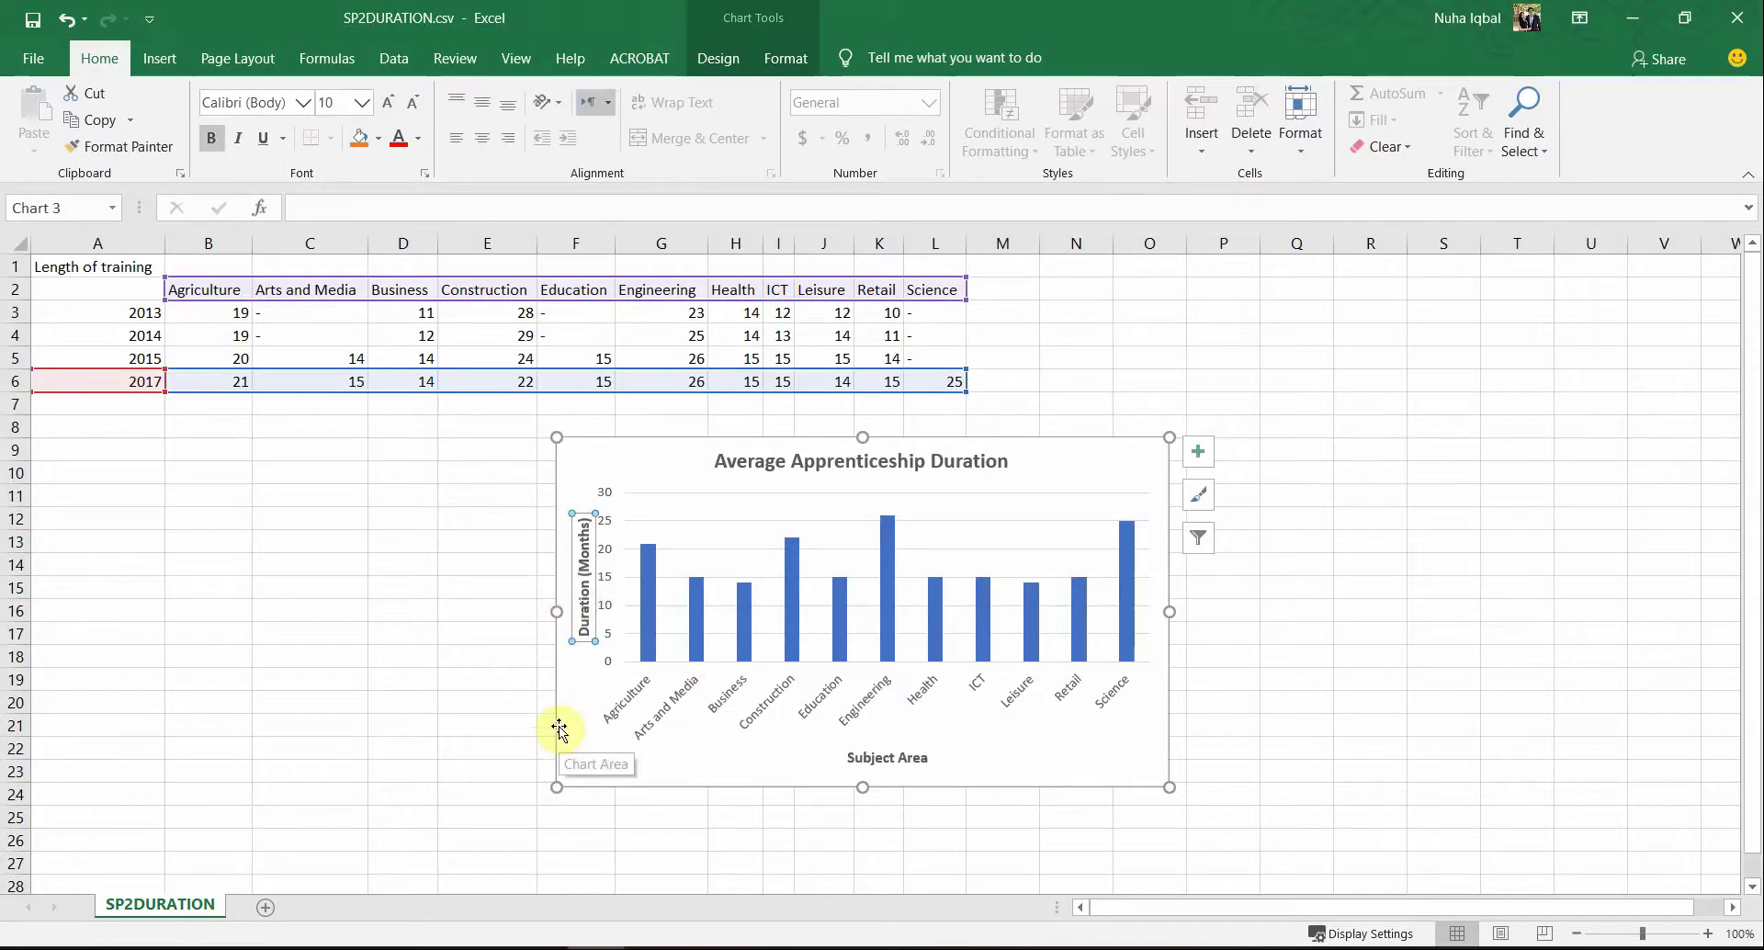
key(alt+Tab)
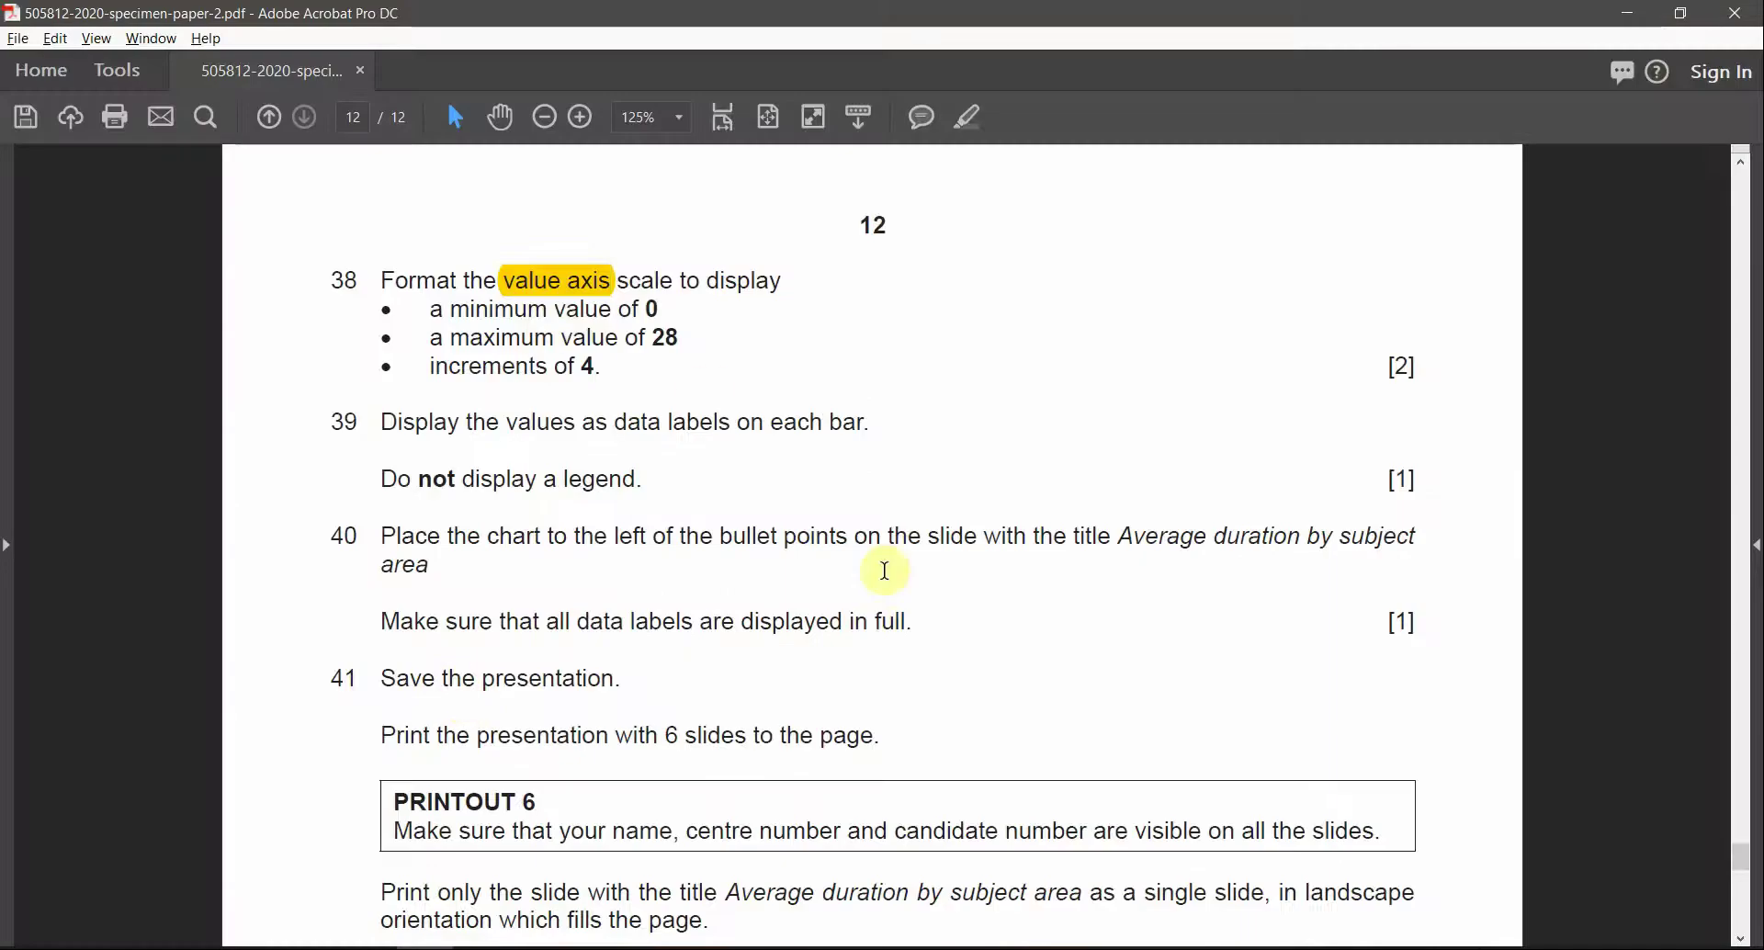
key(alt+Tab)
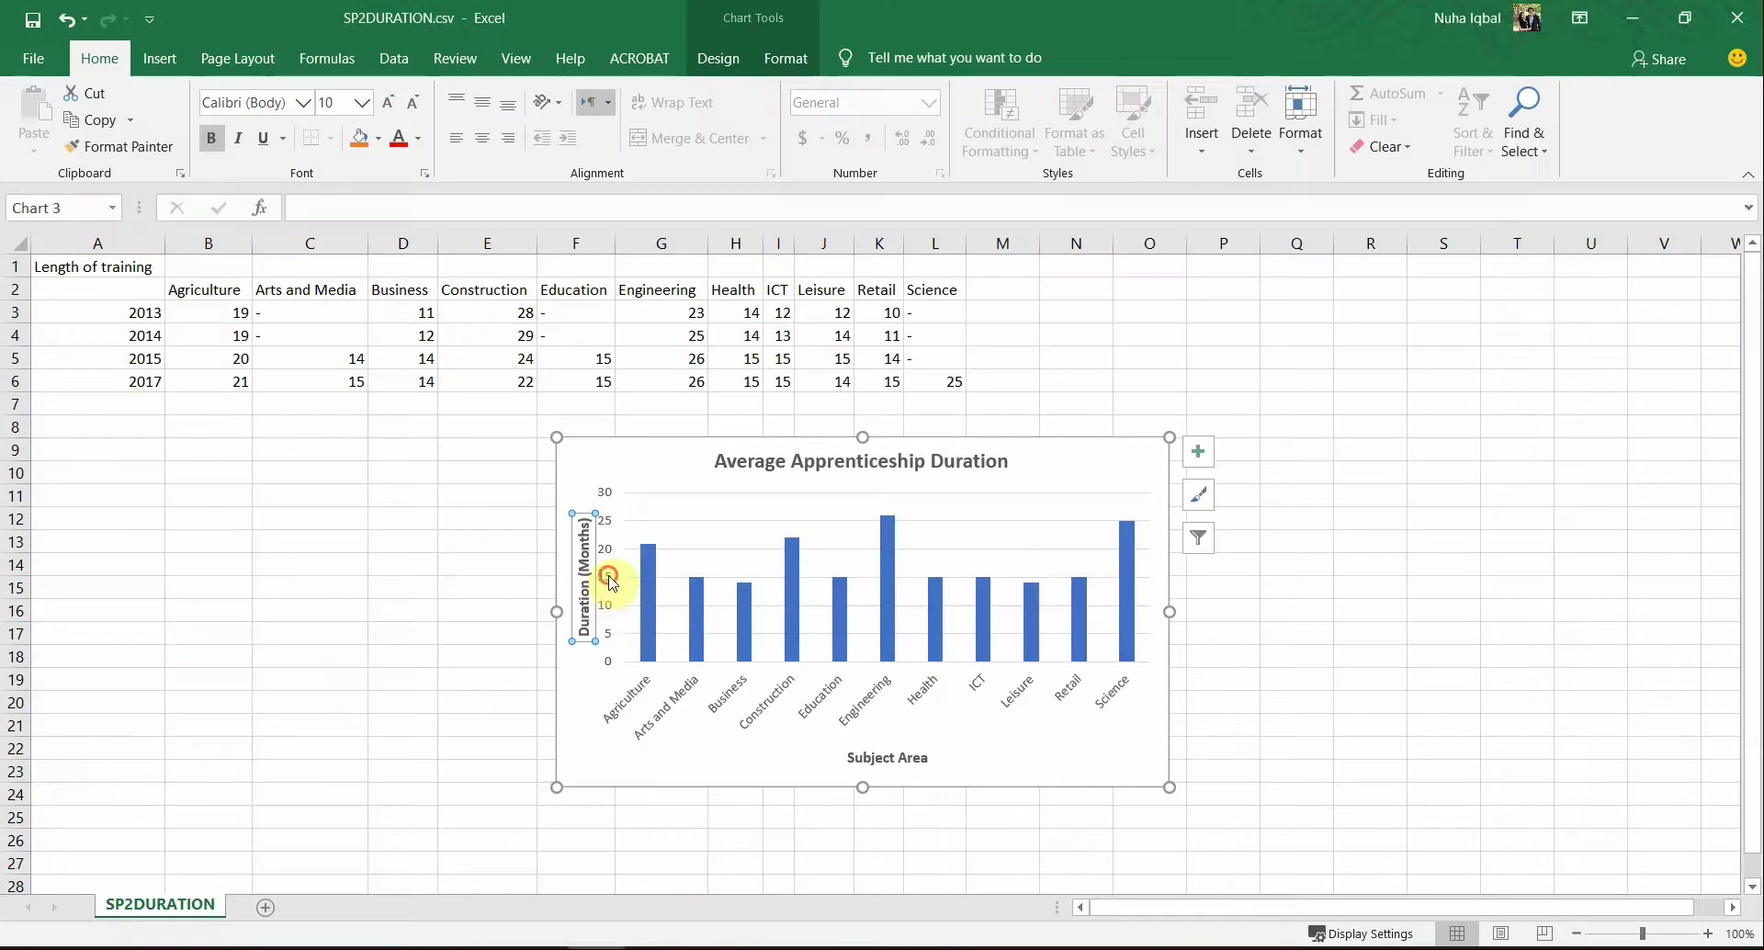
Open the Format Axis pane for the value axis, widen it, and click through chart parts
right_click(611, 578)
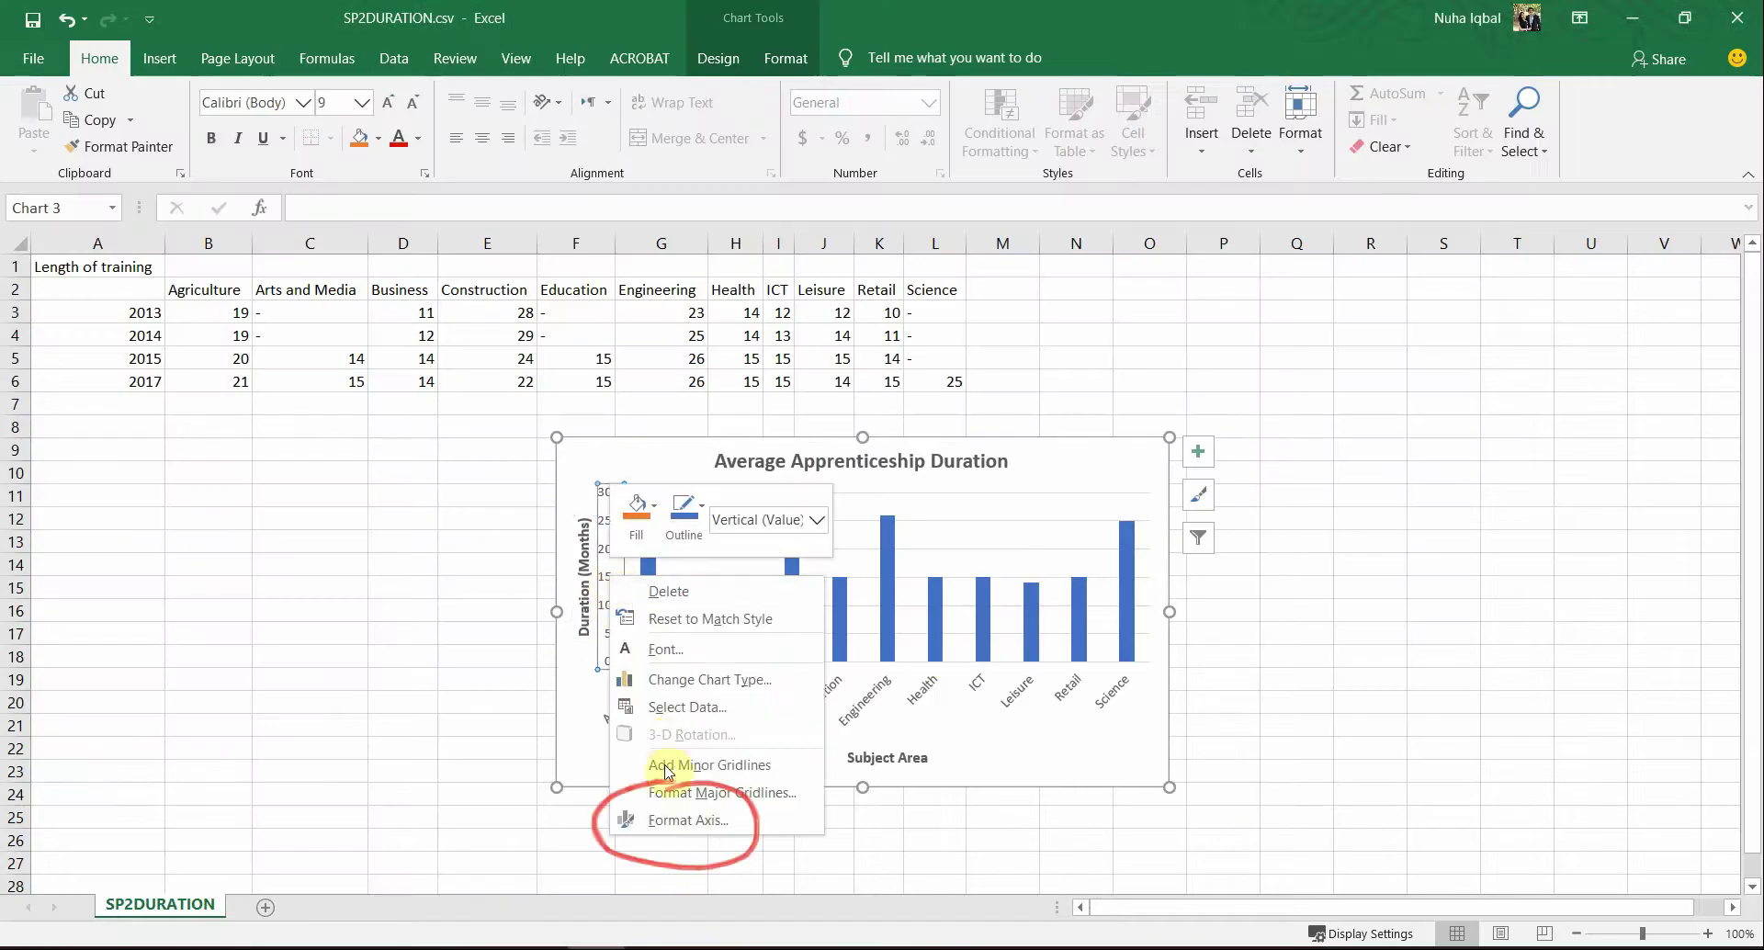
click(666, 820)
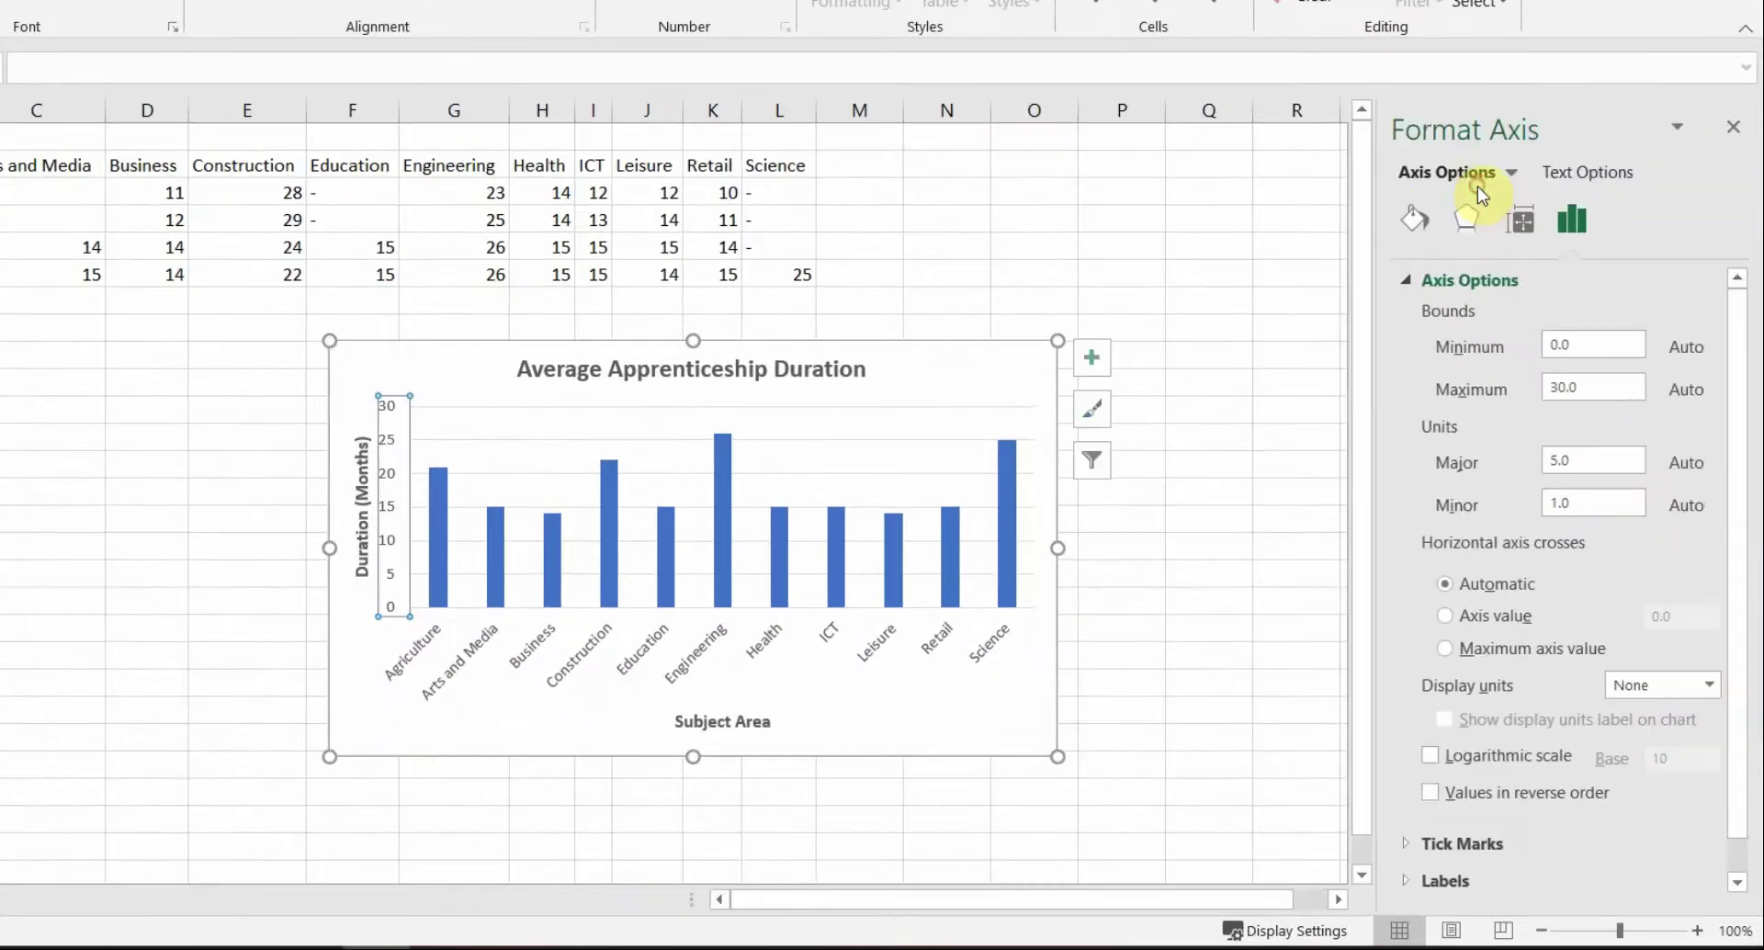
drag(1379, 348, 1244, 350)
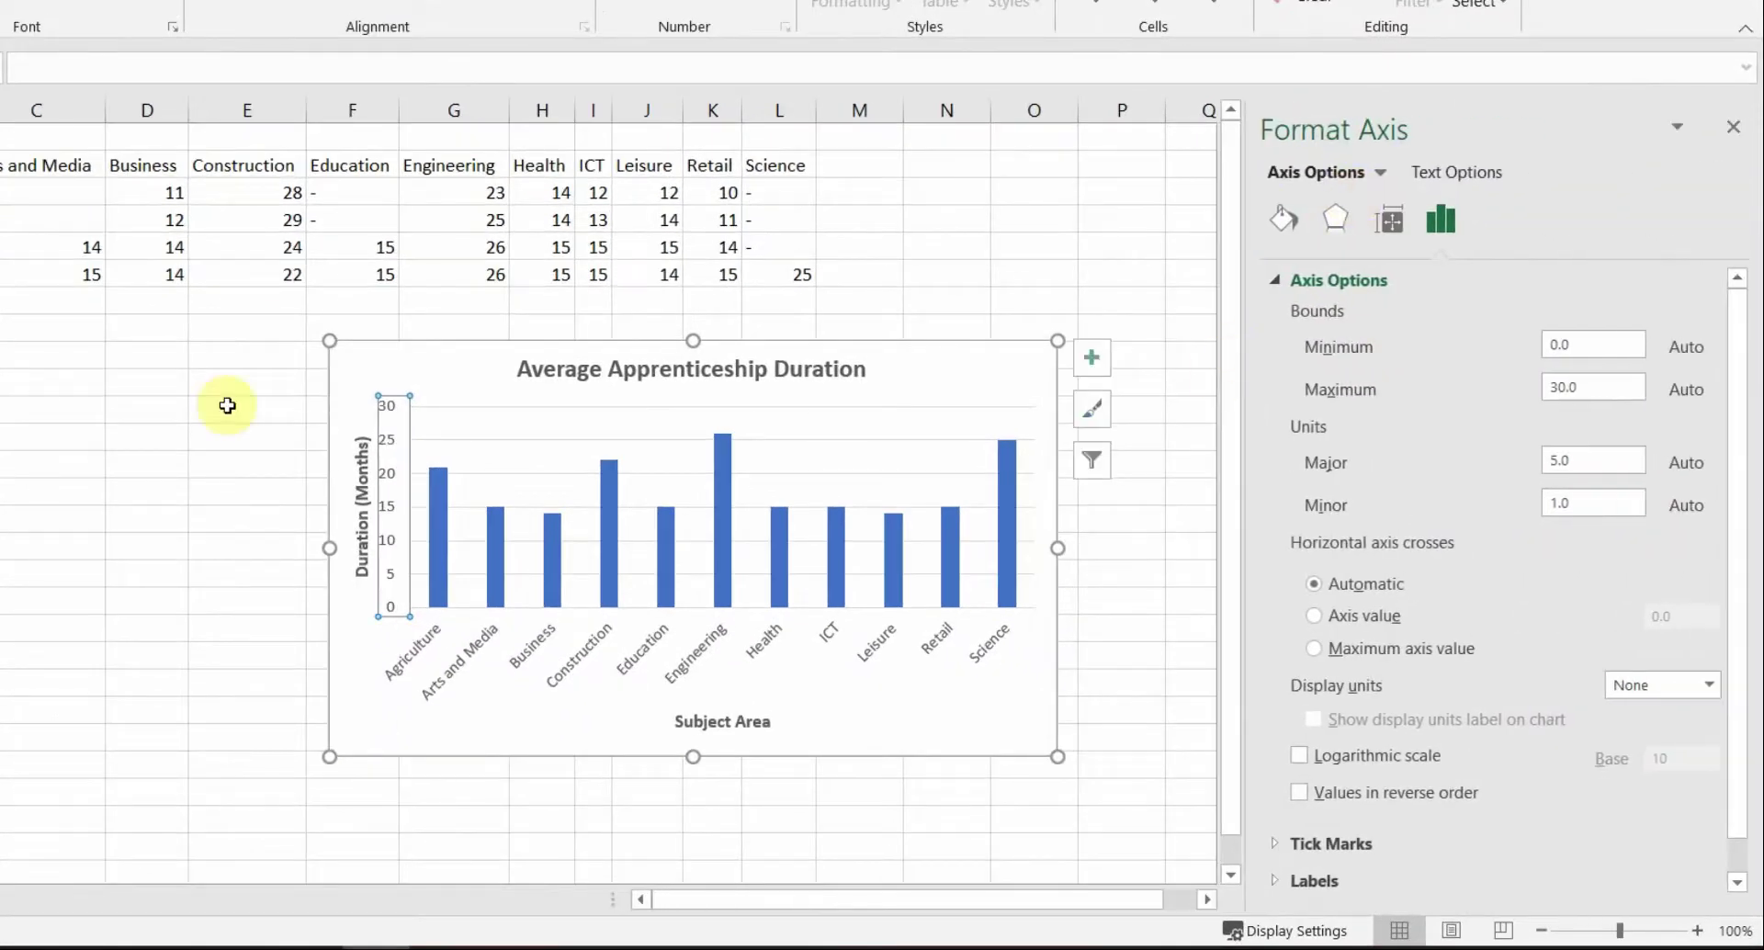
click(625, 680)
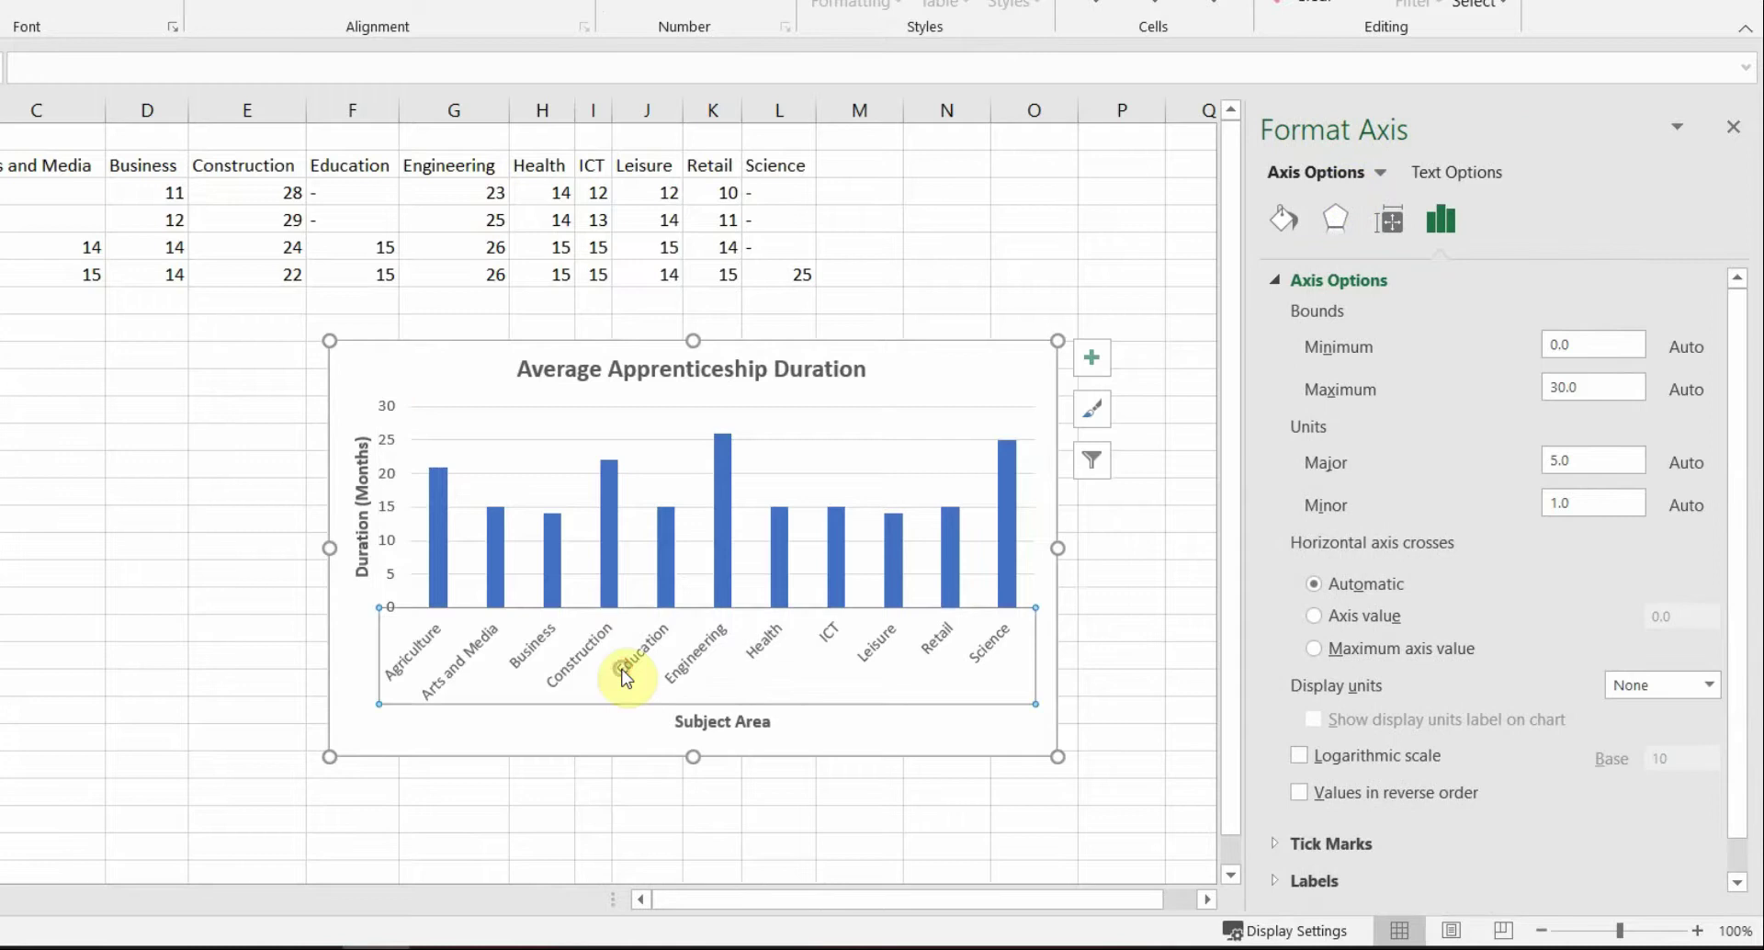
click(781, 566)
click(939, 375)
Show the vertical axis bounds 0 to 30, major unit 5 and minor unit 1
click(1386, 174)
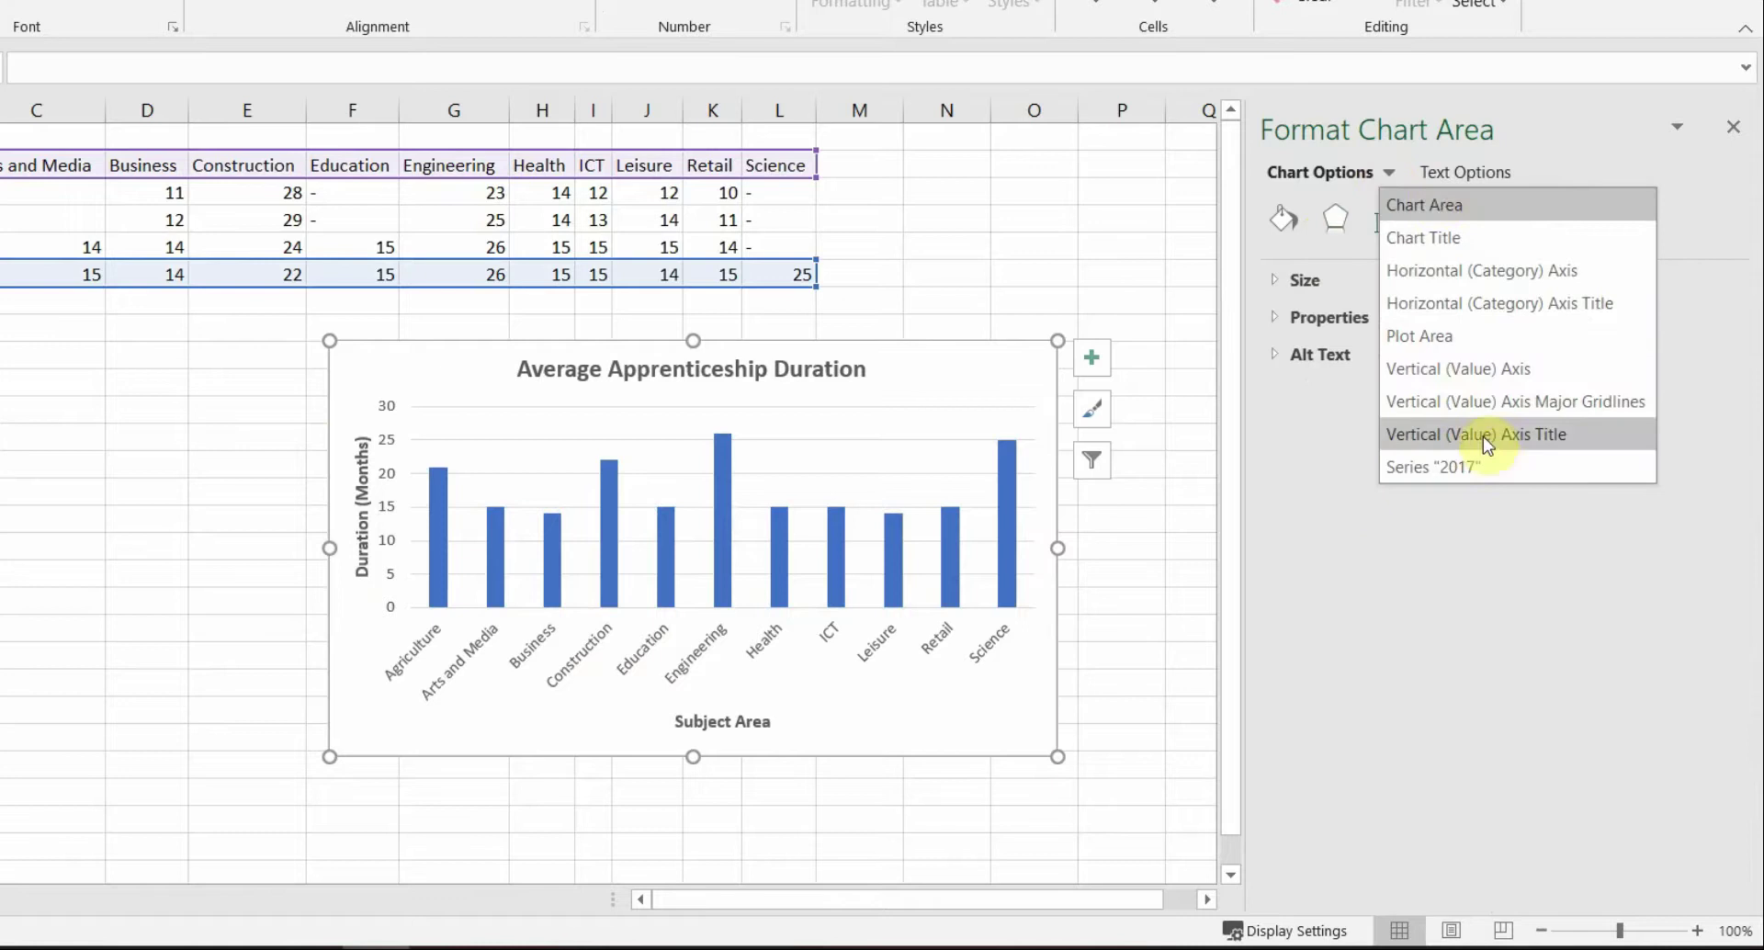
click(366, 486)
click(356, 466)
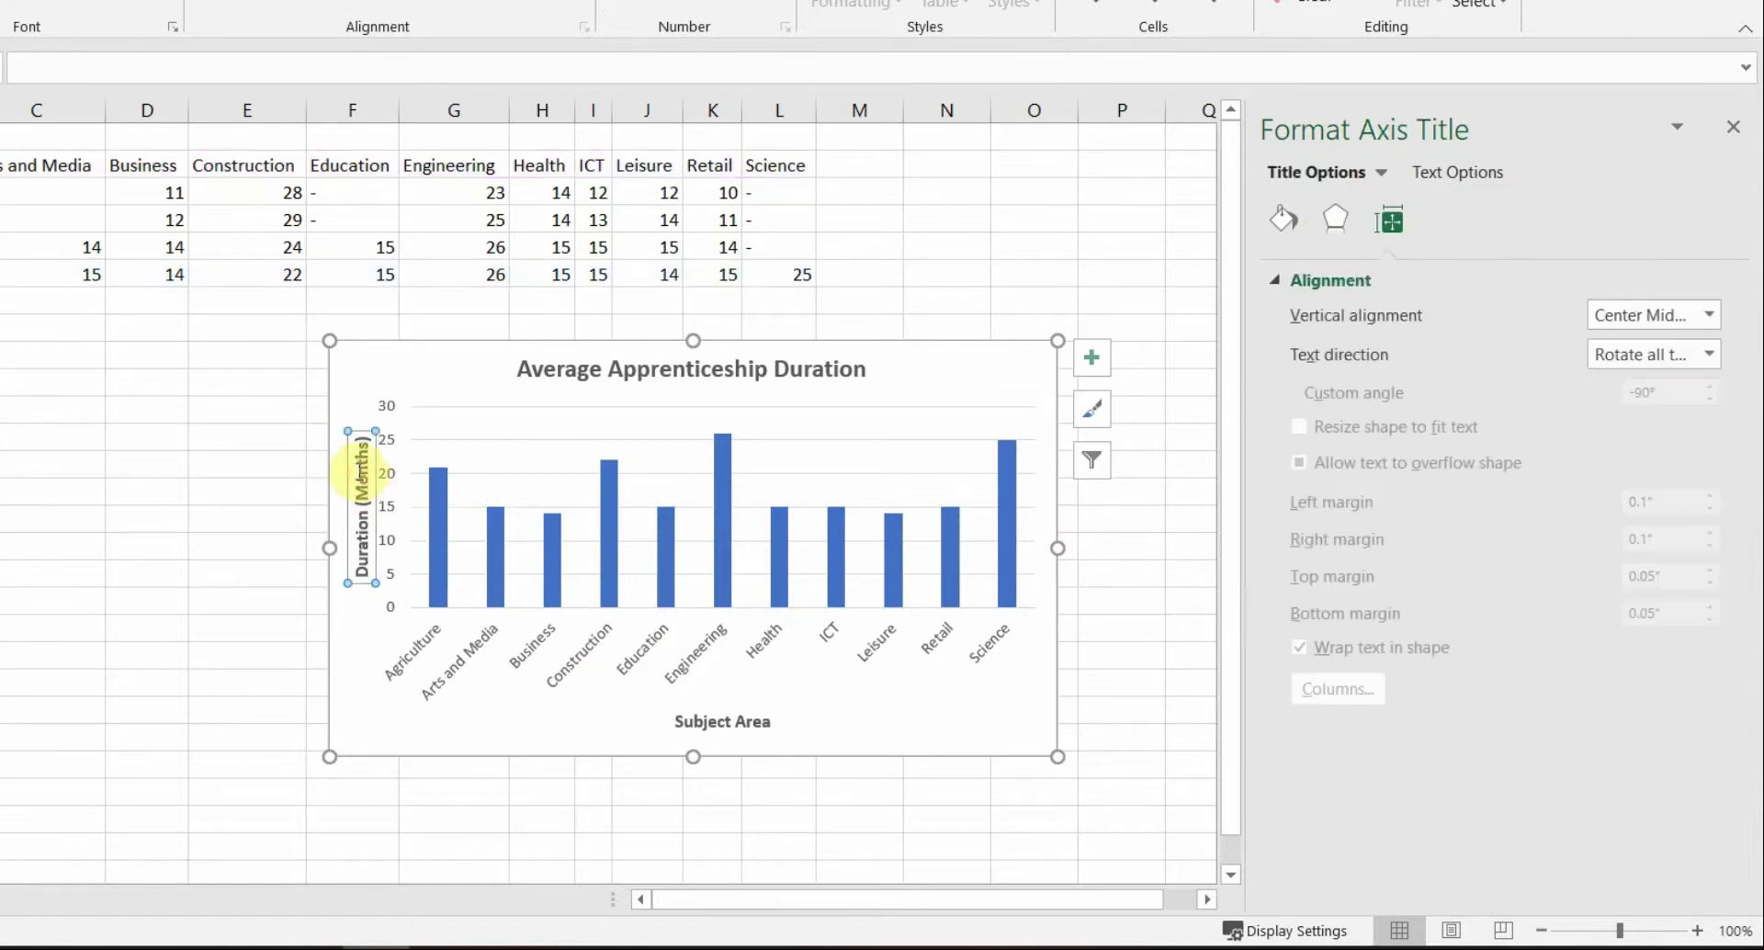
click(386, 439)
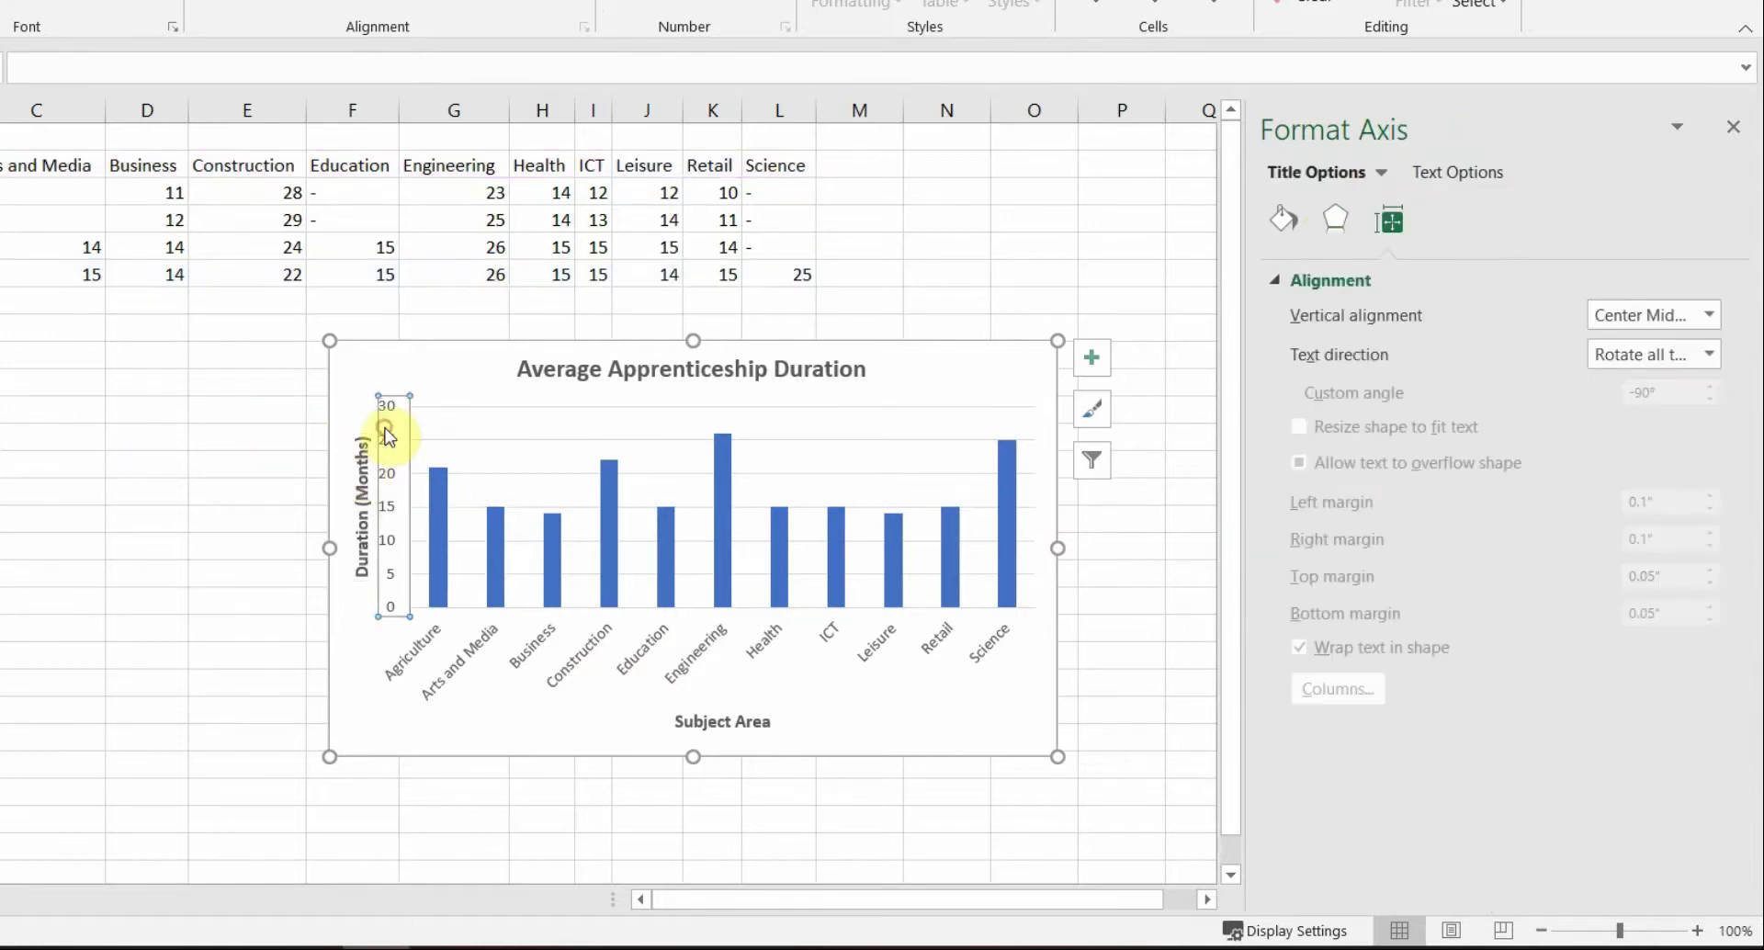
right_click(393, 530)
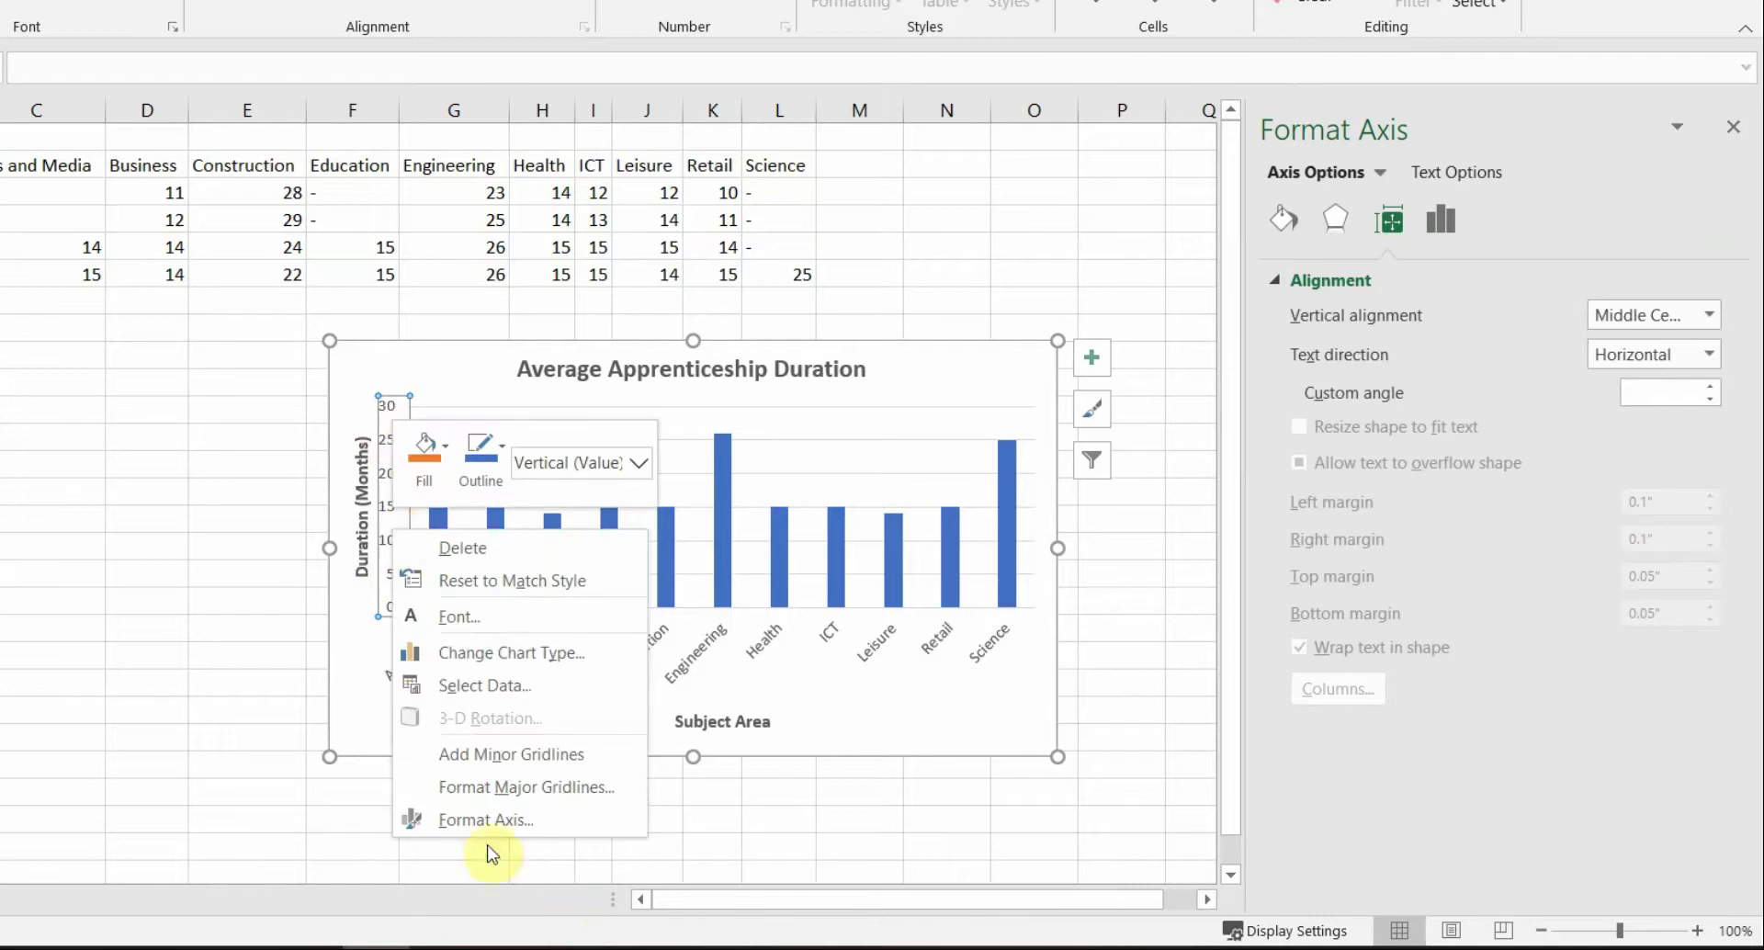
click(485, 827)
key(alt+Tab)
Set the value axis maximum bound to 28, as question 38 requires
double_click(441, 189)
key(alt+Tab)
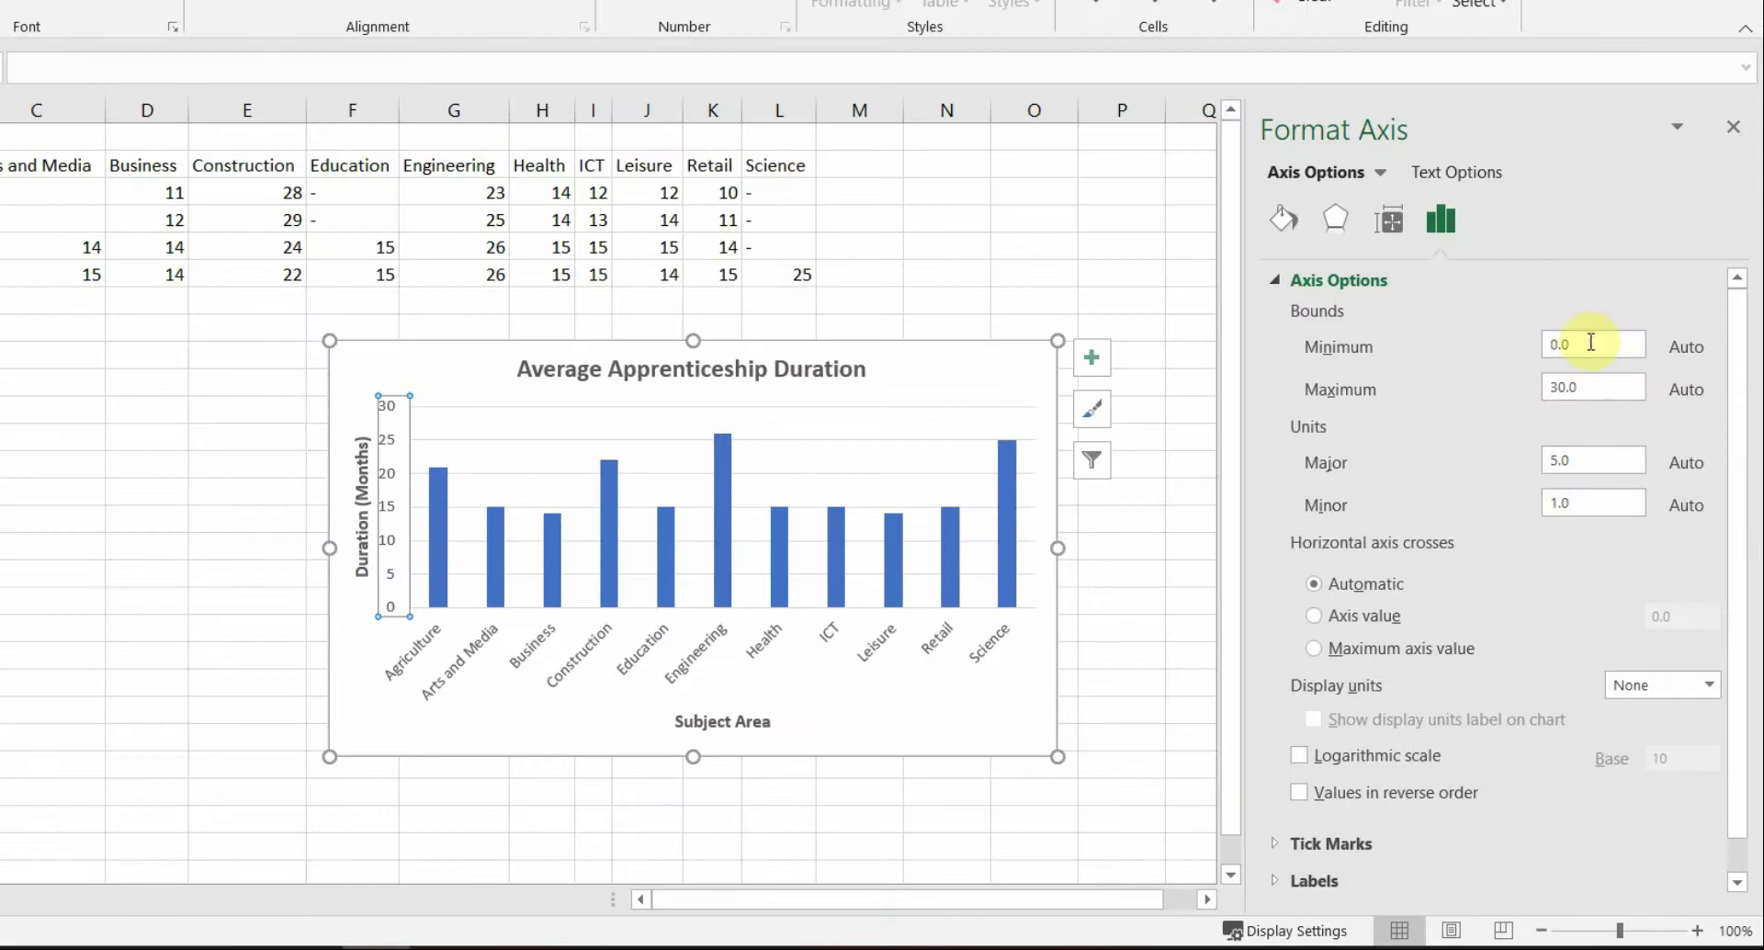
double_click(1589, 341)
key(alt+Tab)
double_click(450, 221)
key(alt+Tab)
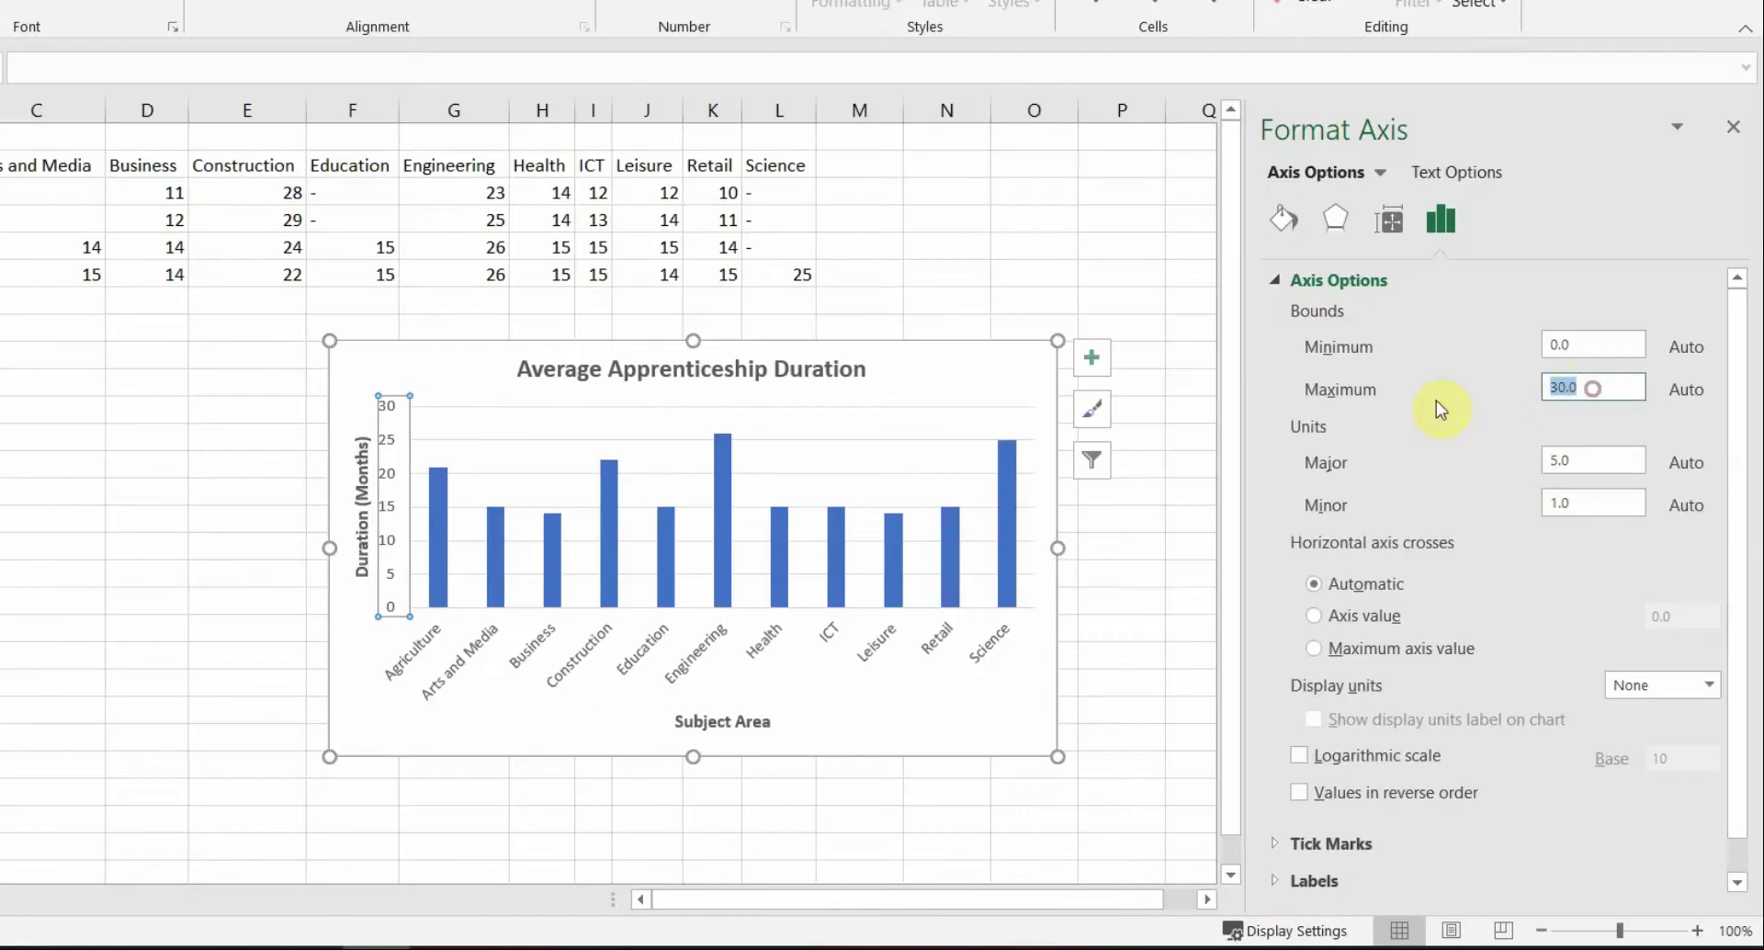
text(28)
key(Return)
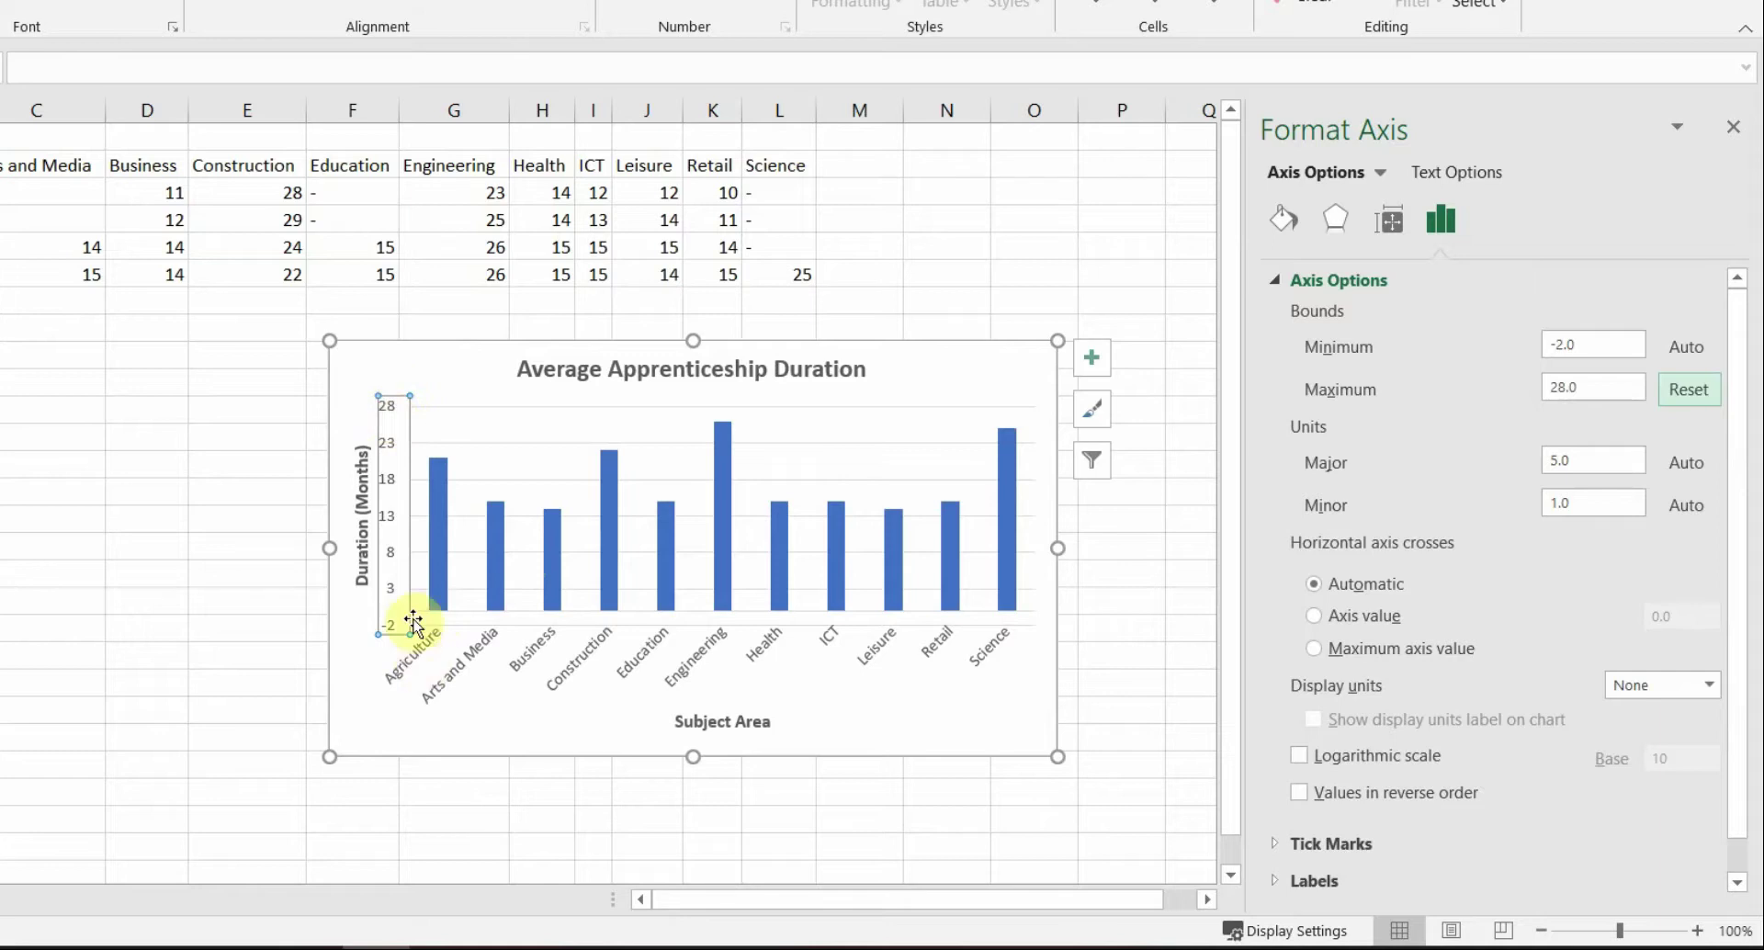
Set the value axis minimum bound to 0
click(1593, 345)
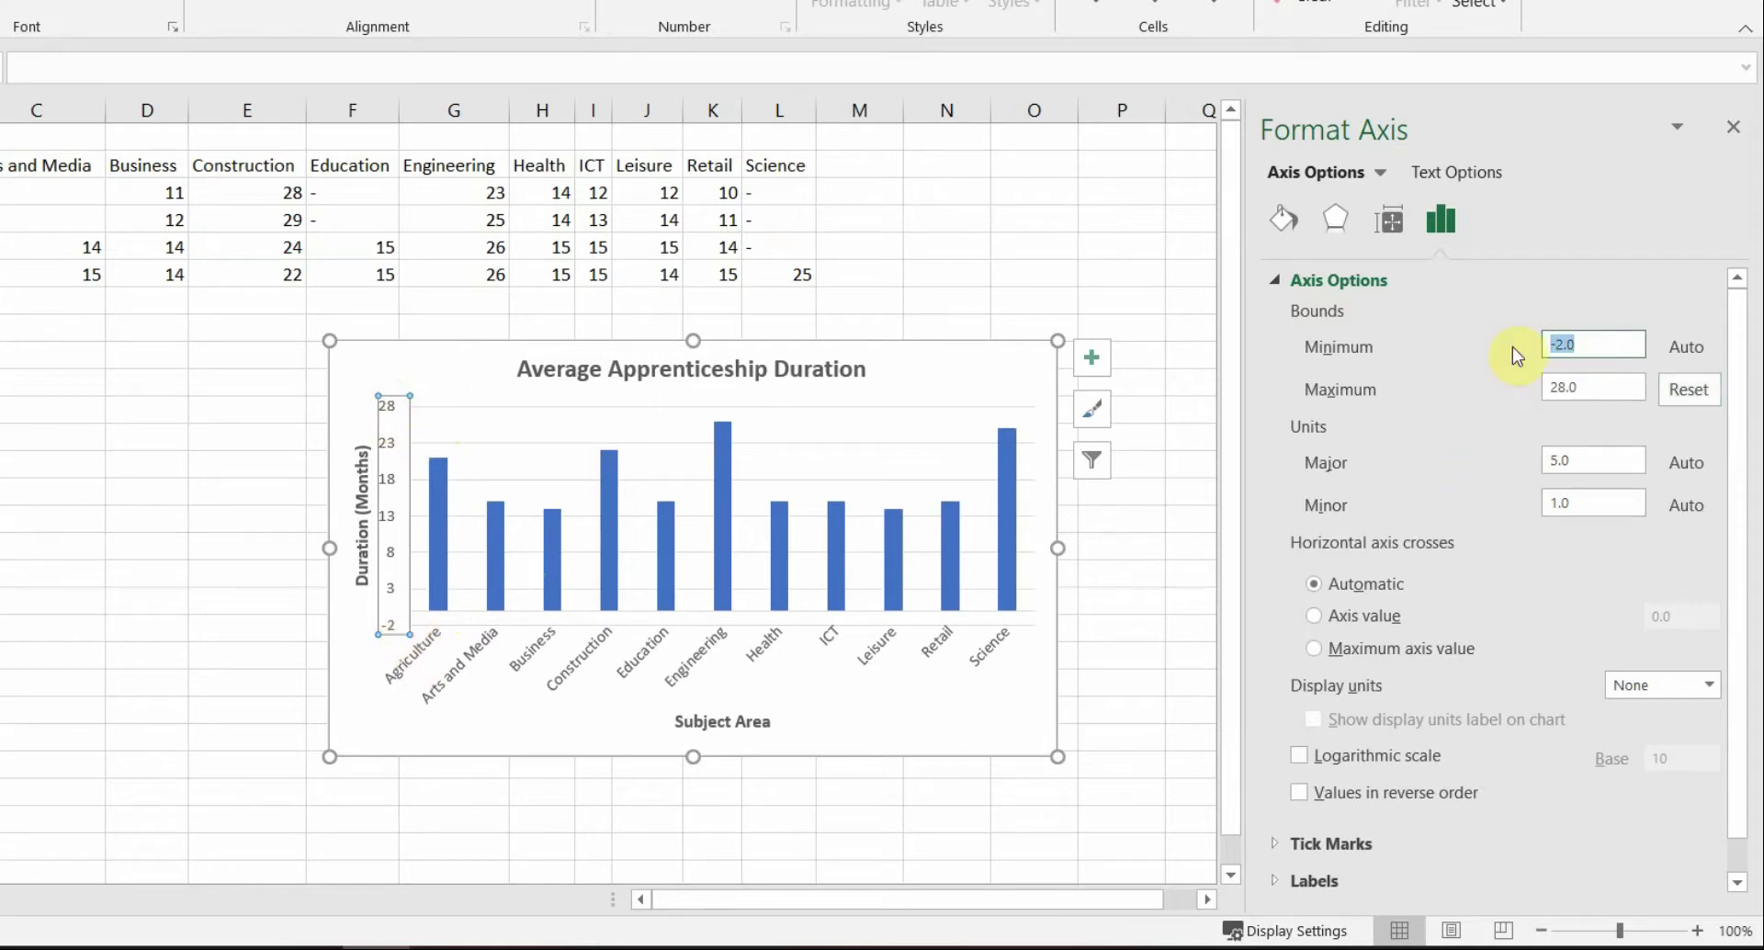
key(alt+Tab)
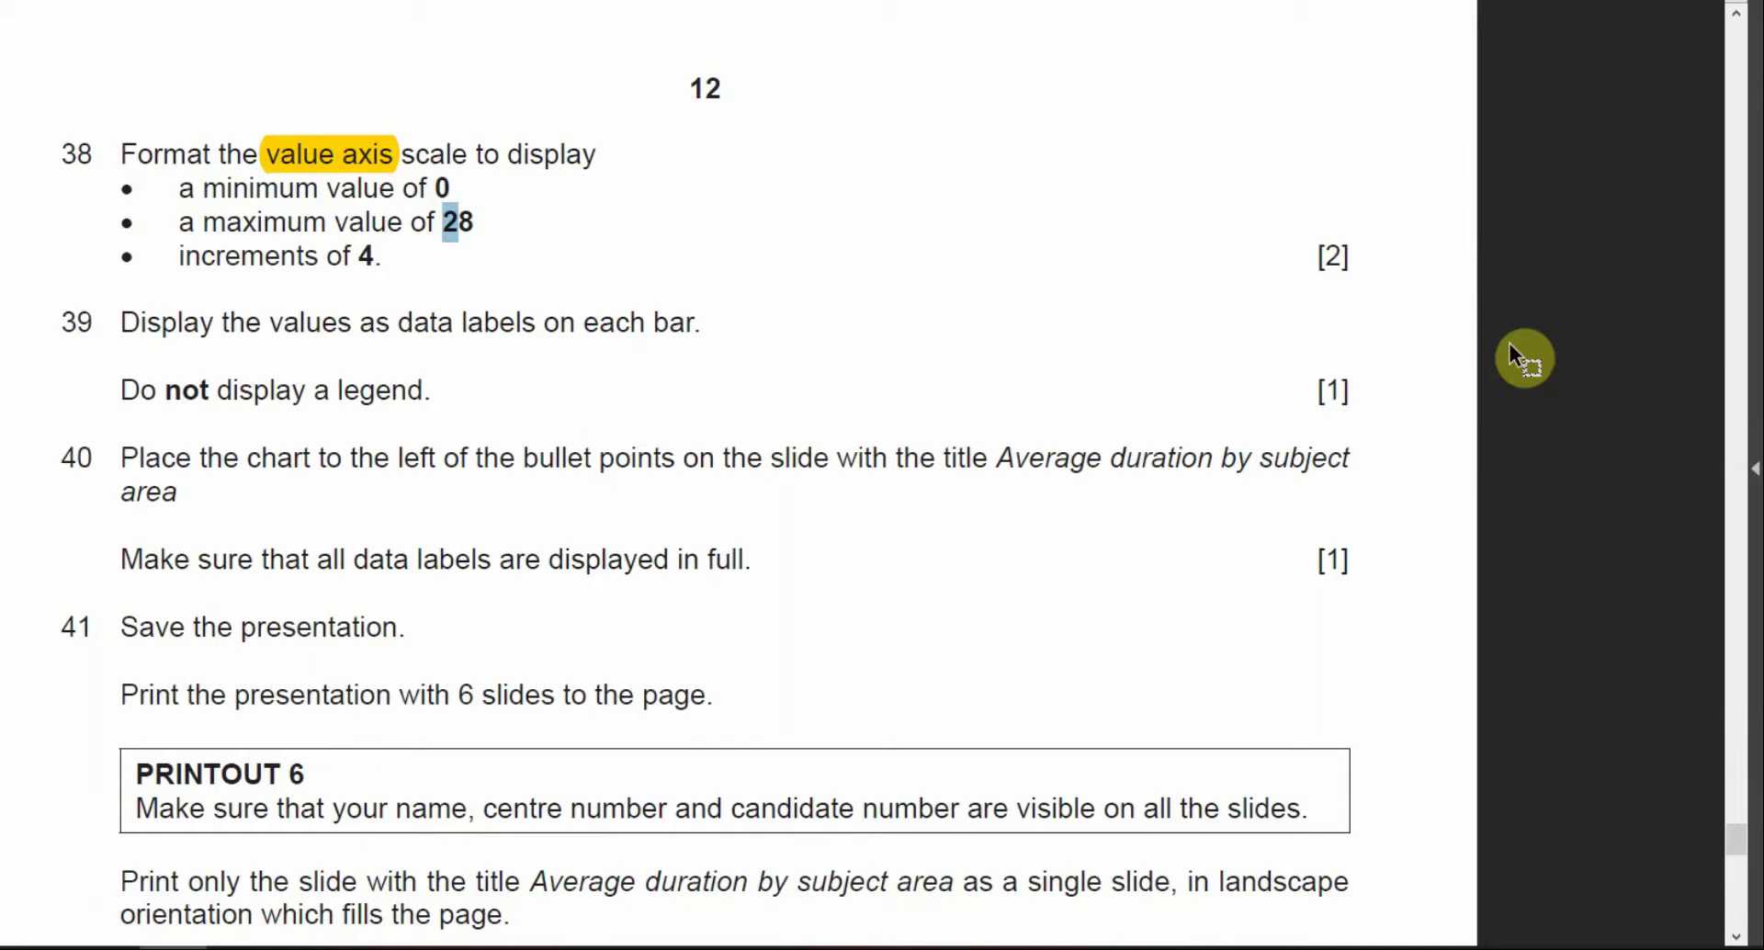
key(alt+Tab)
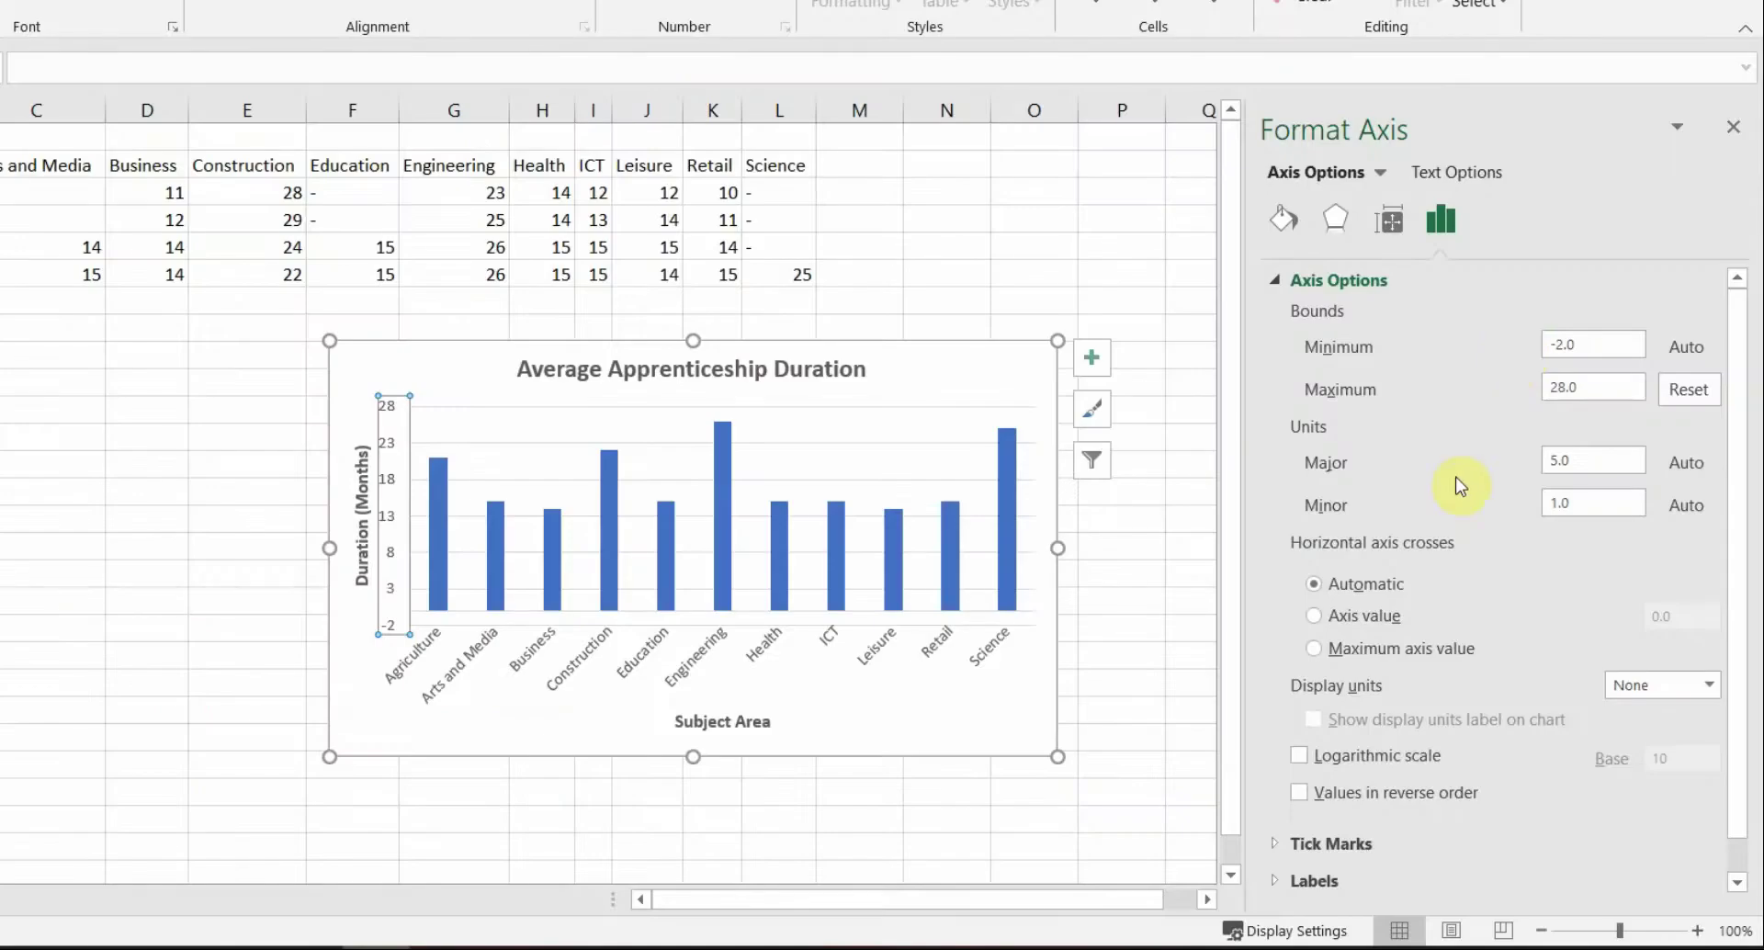
click(1610, 344)
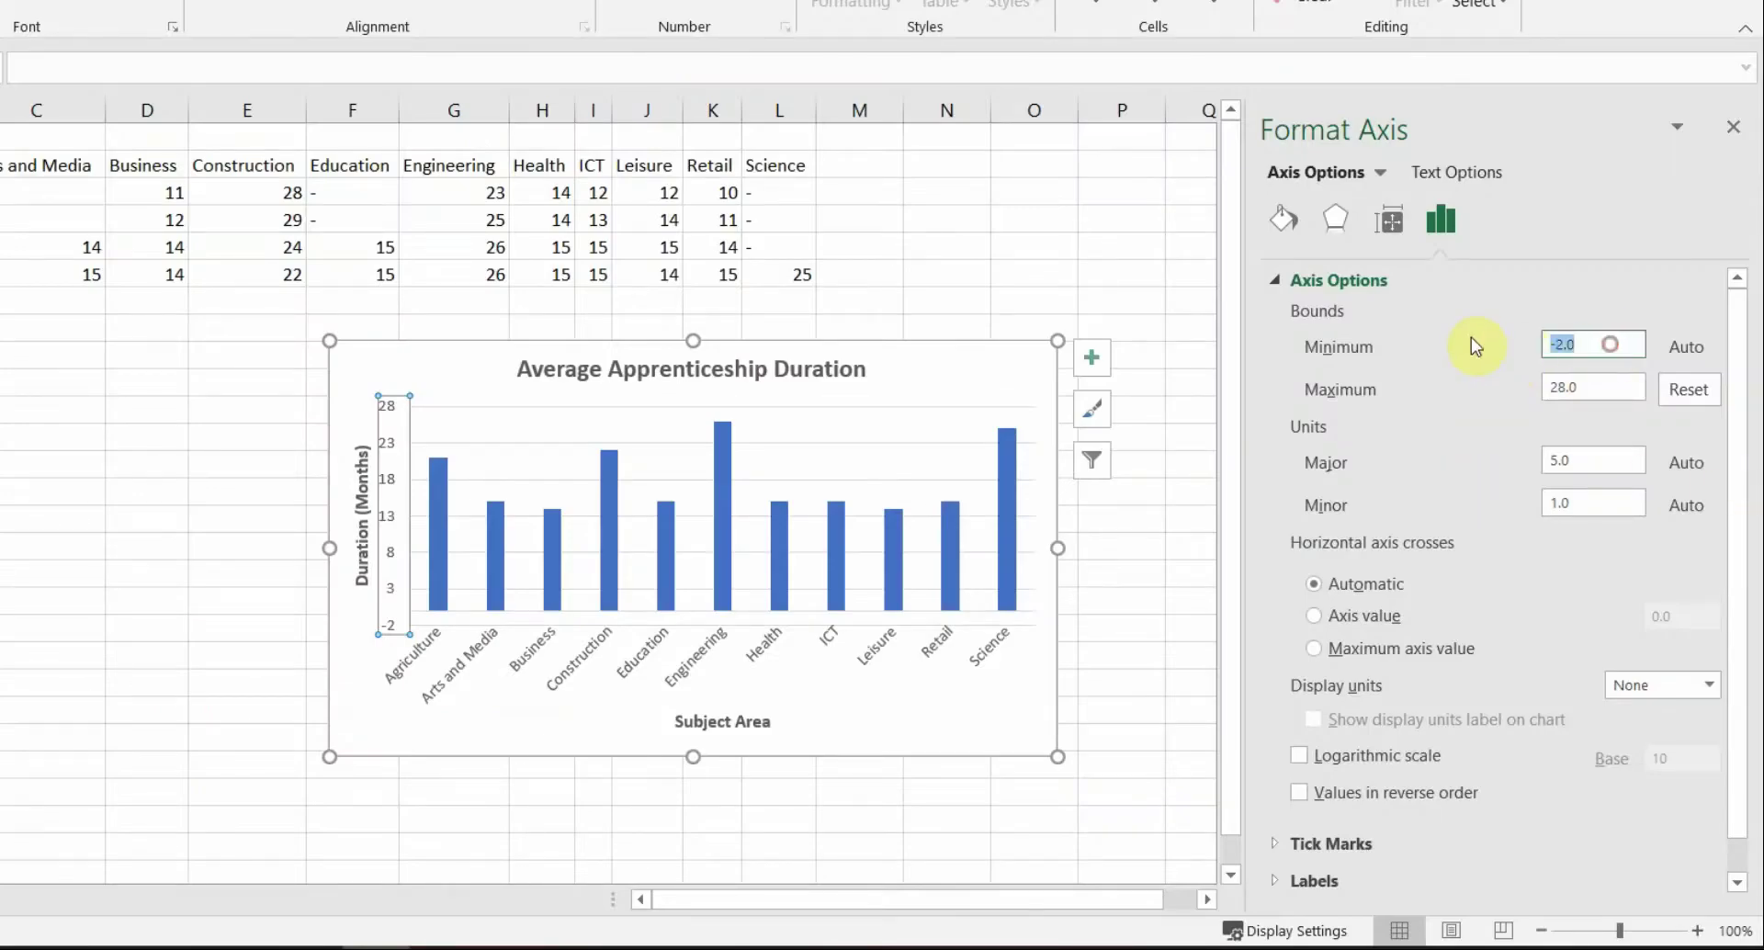
text(0)
click(1585, 386)
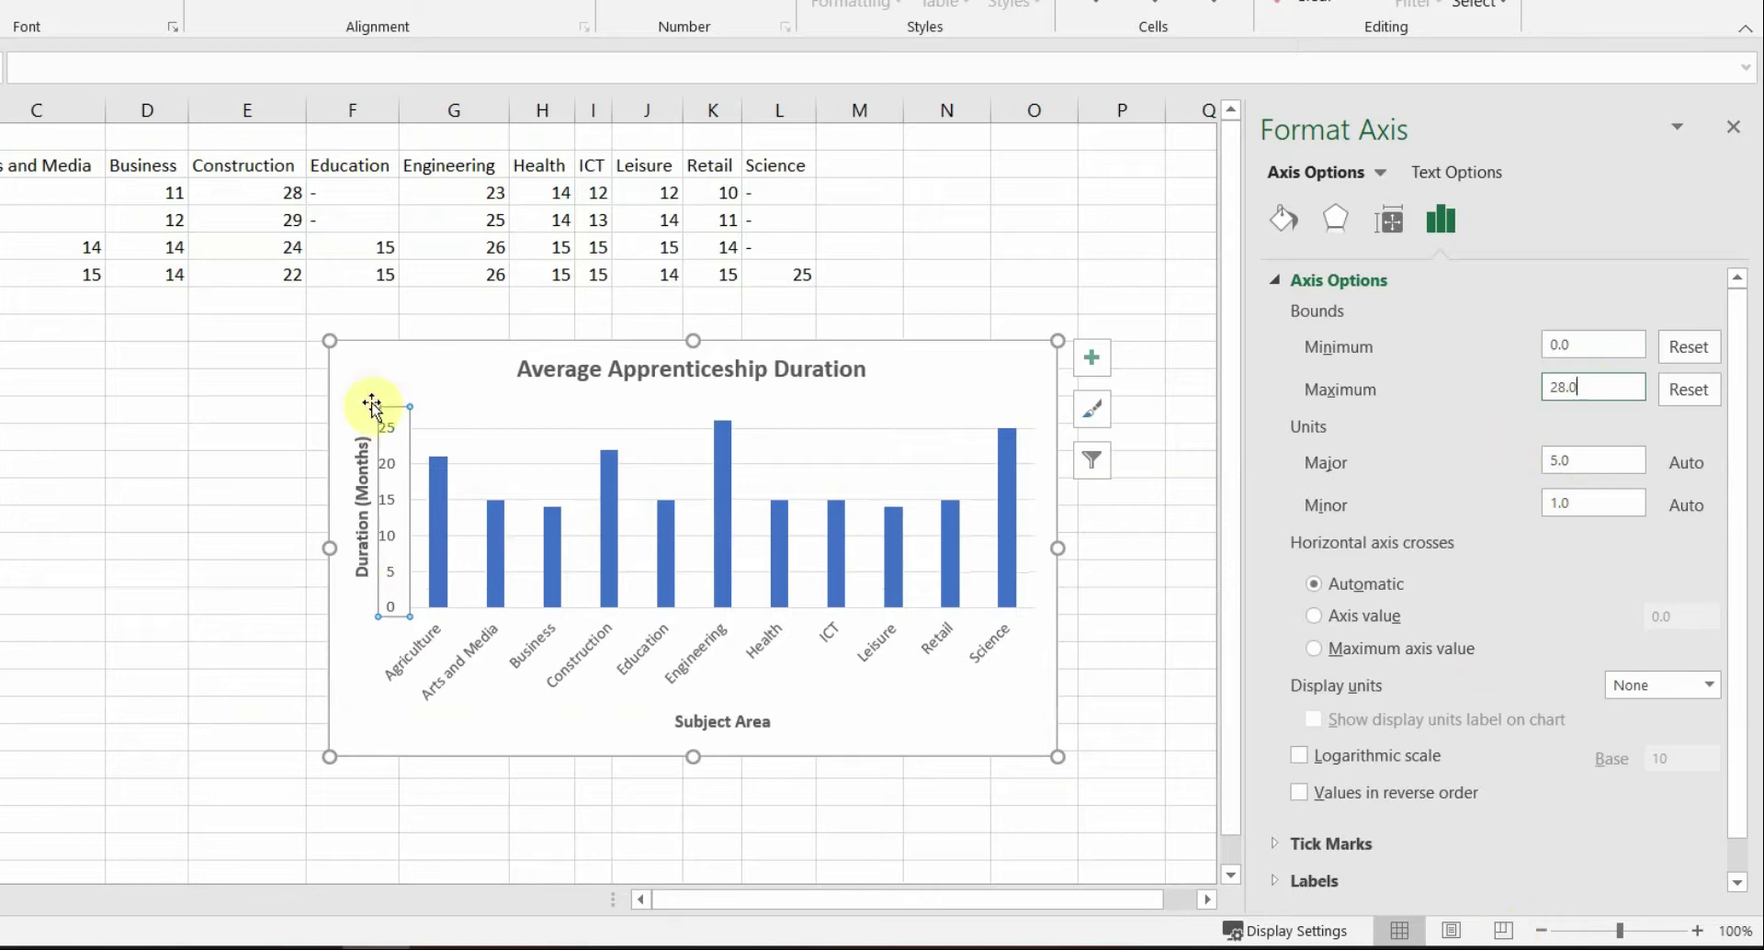
click(230, 410)
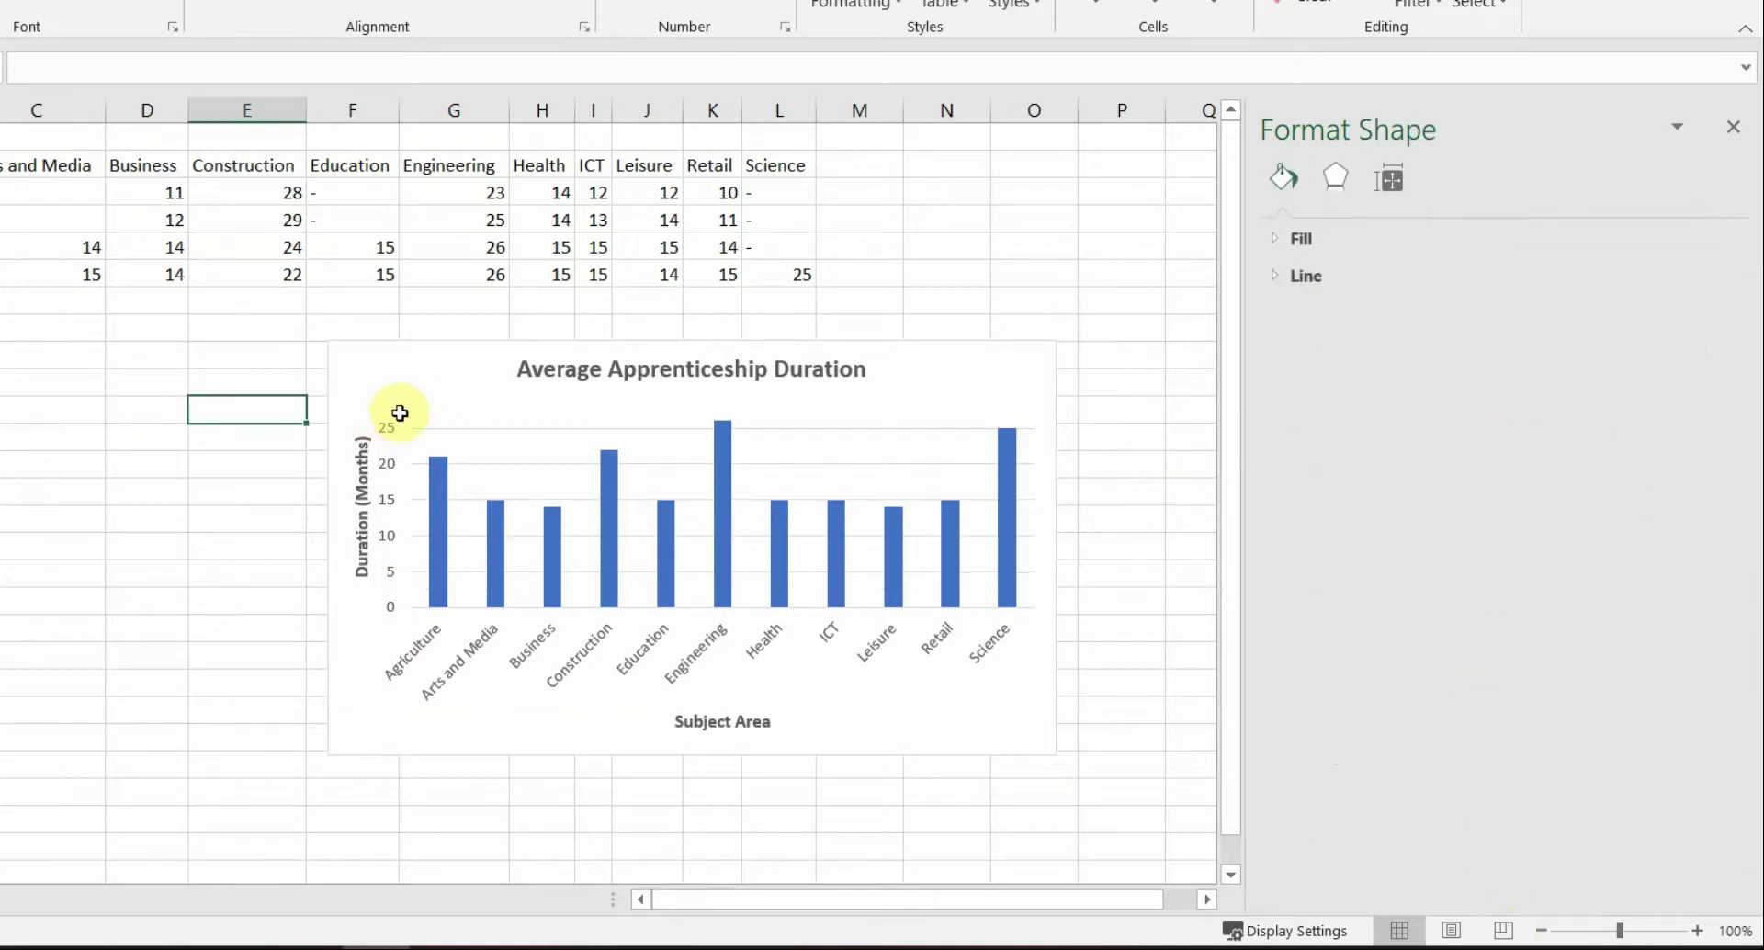
click(401, 415)
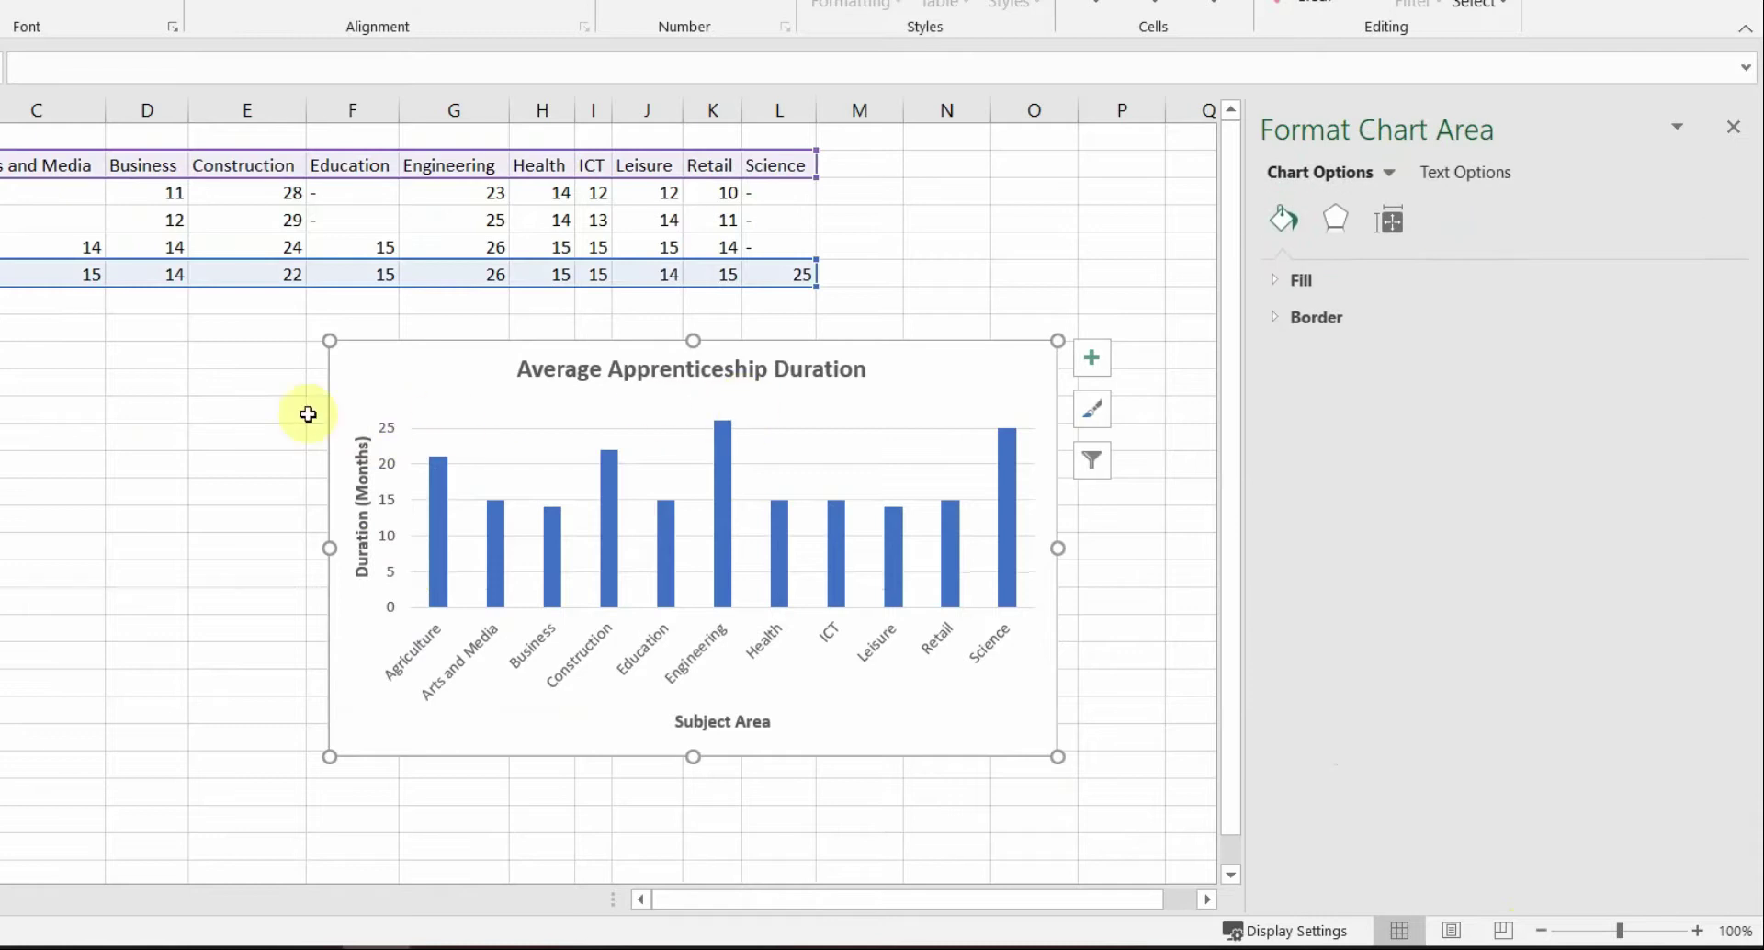
Note the increments-of-4 requirement and open Format Axis for the value axis
key(alt+Tab)
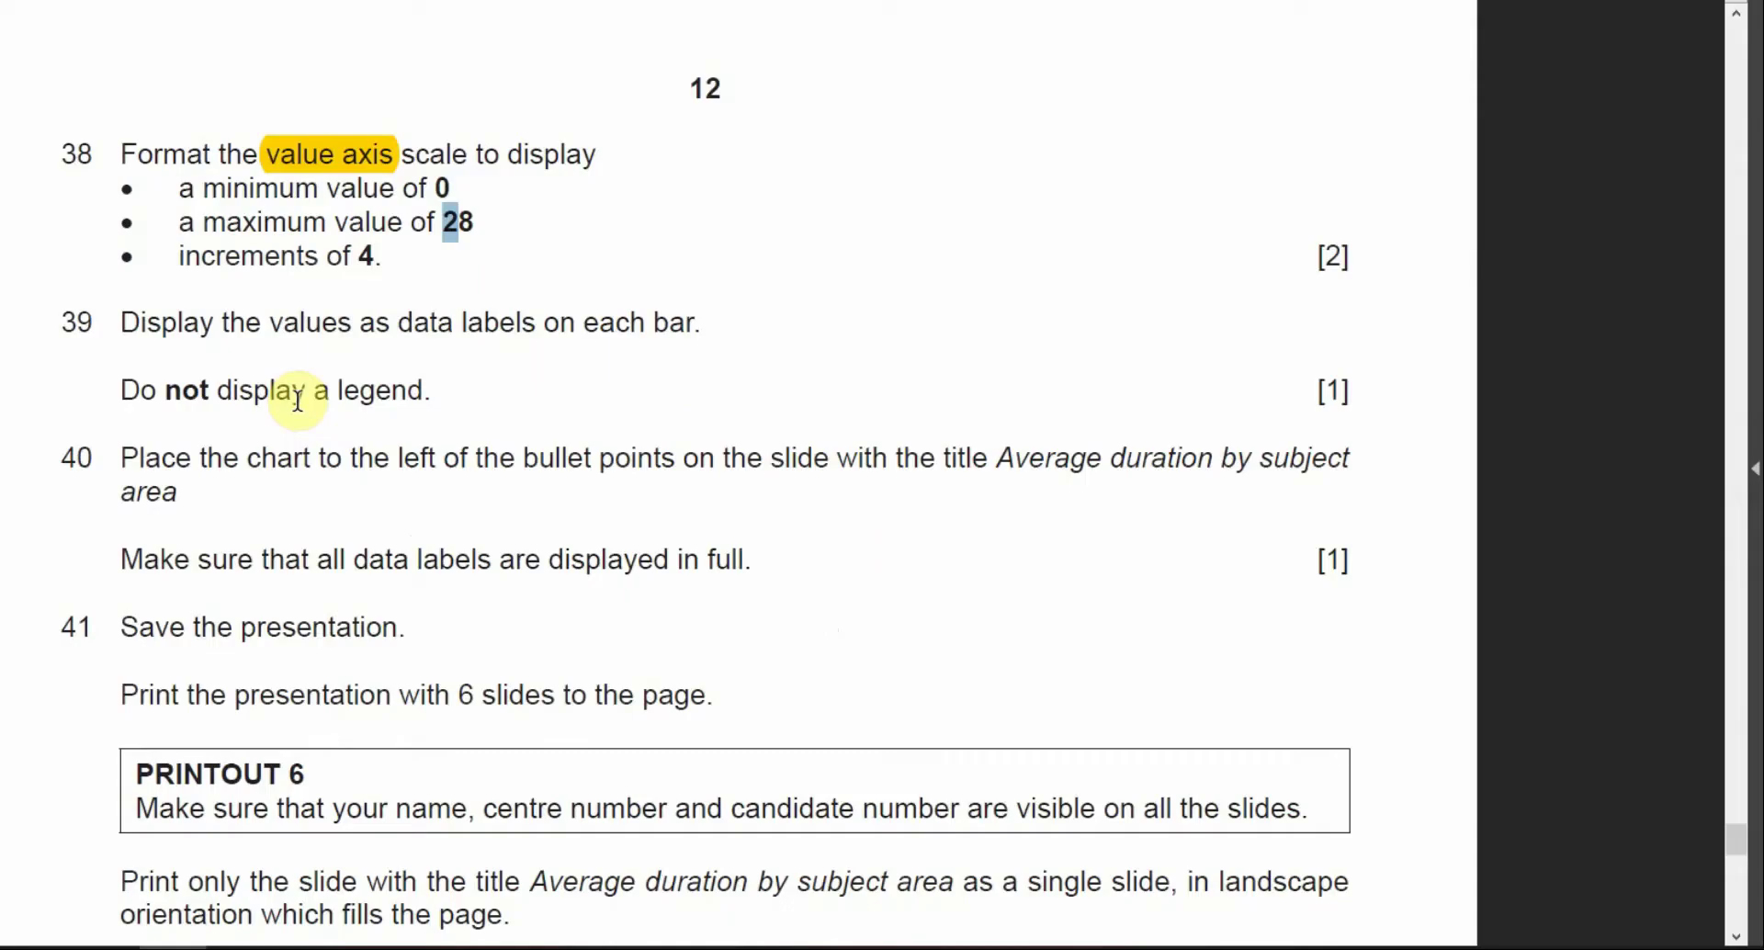
drag(327, 258, 393, 259)
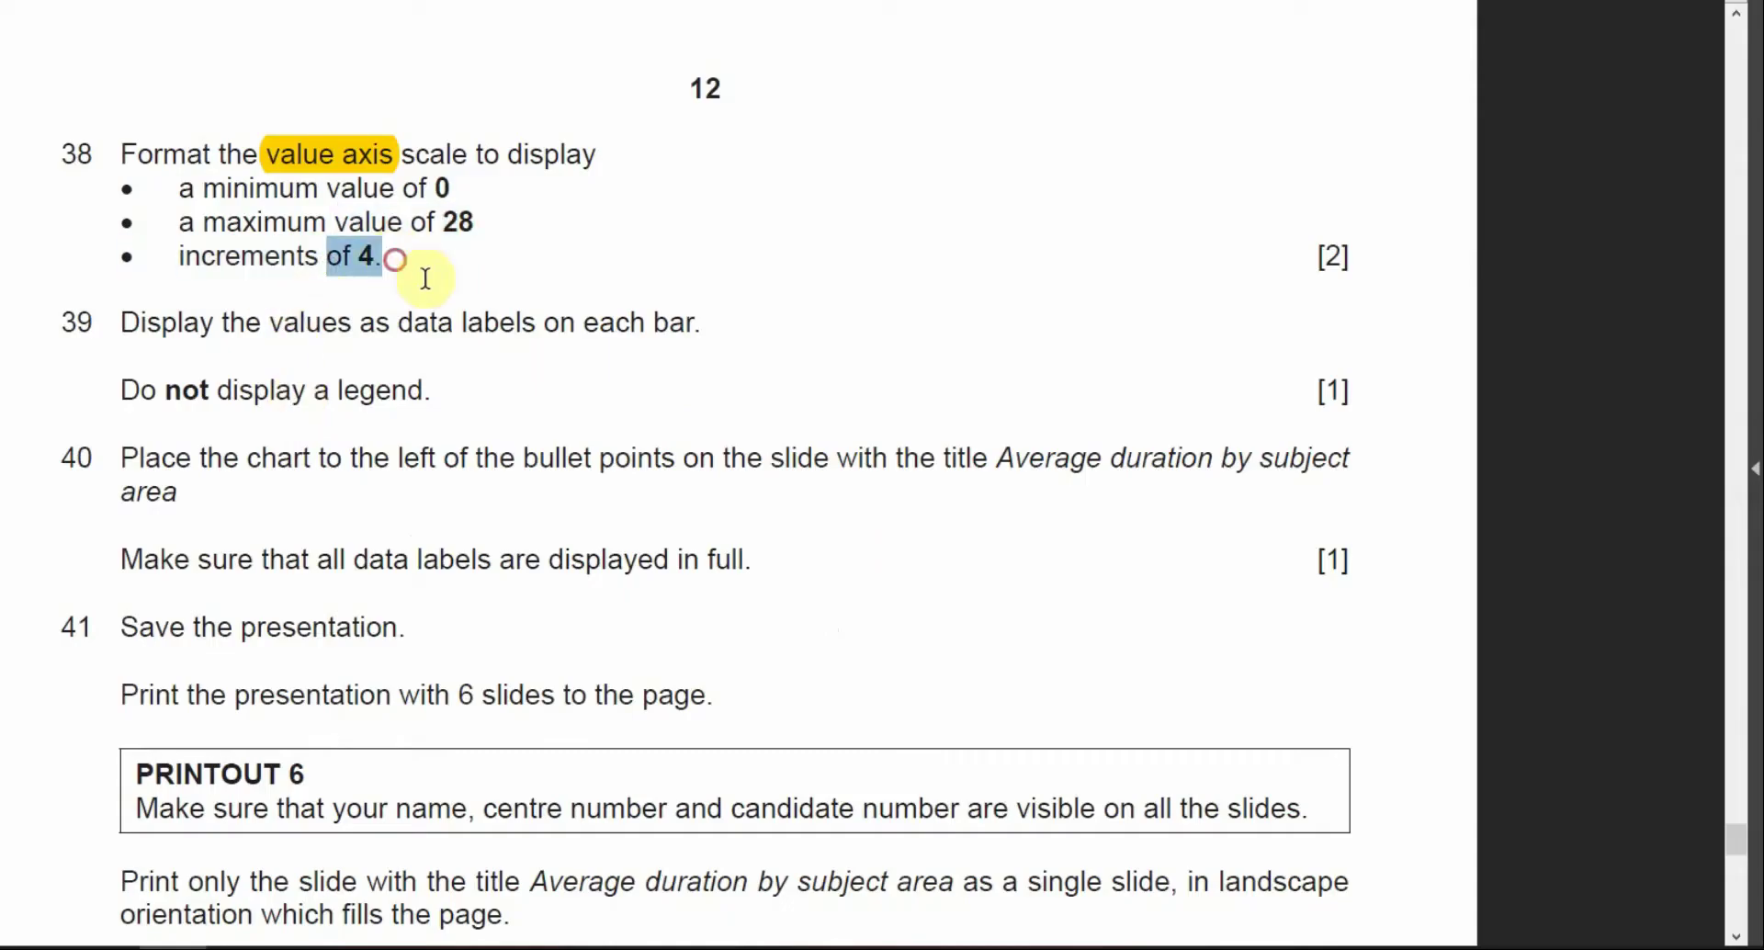
key(alt+Tab)
click(391, 469)
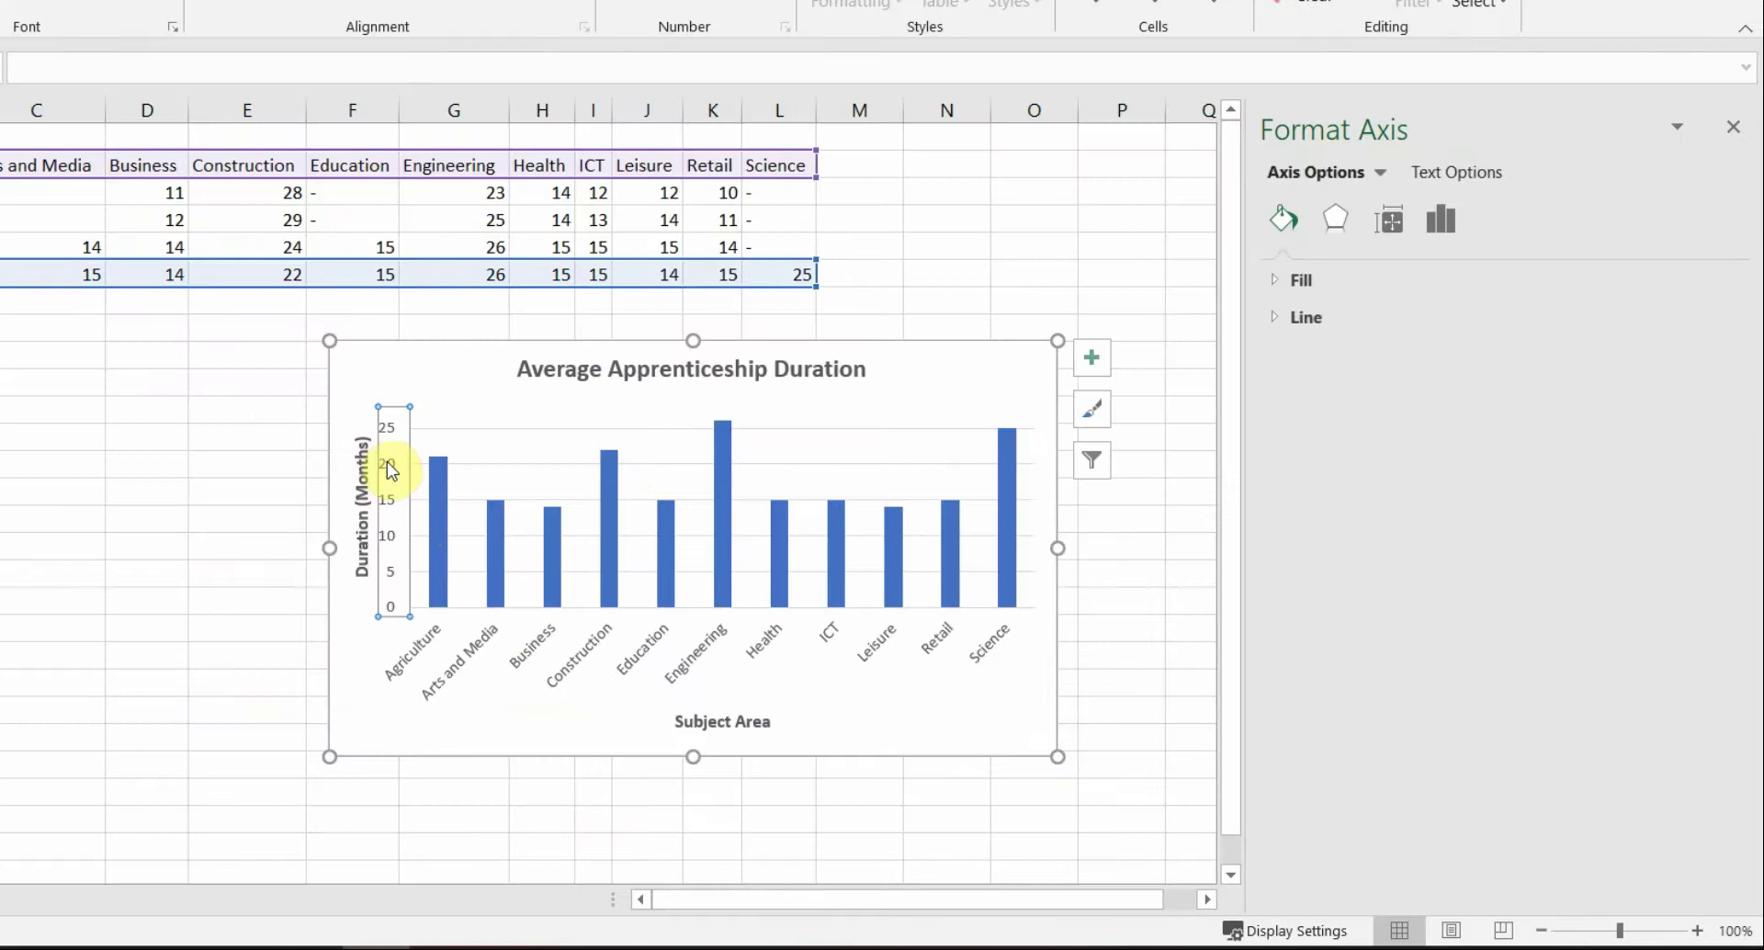
right_click(391, 469)
click(477, 751)
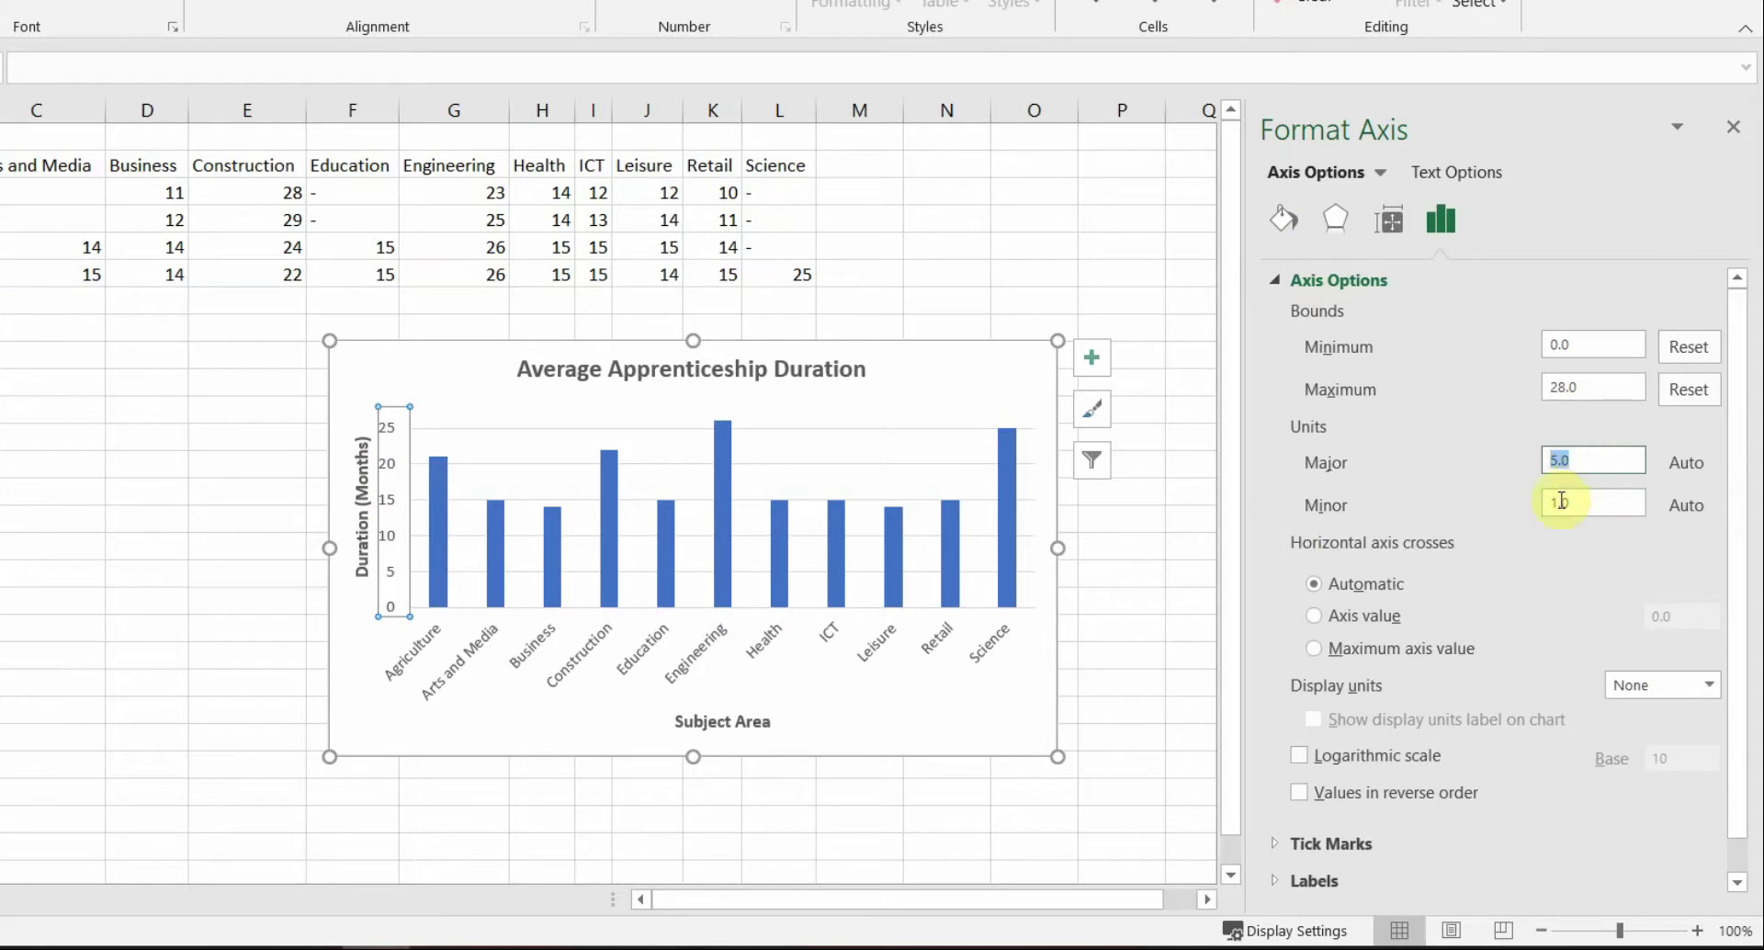
Set the value axis major unit to 4, keeping the maximum at 28
key(alt+Tab)
key(alt+Tab)
click(1580, 459)
click(1603, 503)
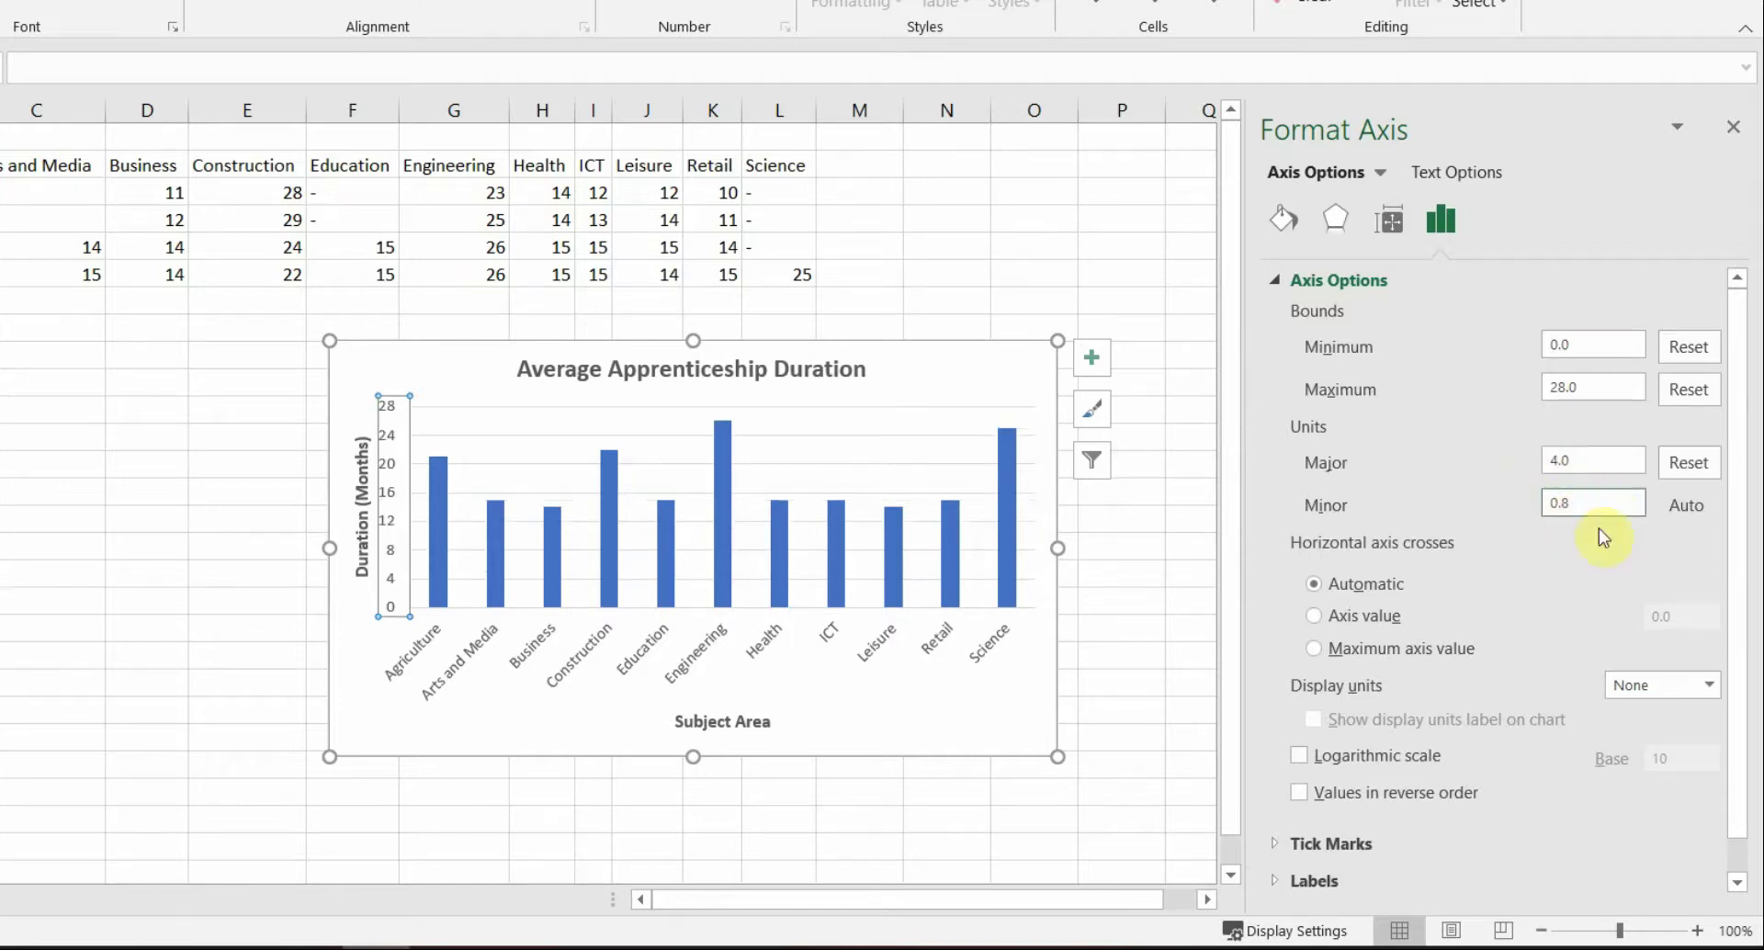
click(1586, 377)
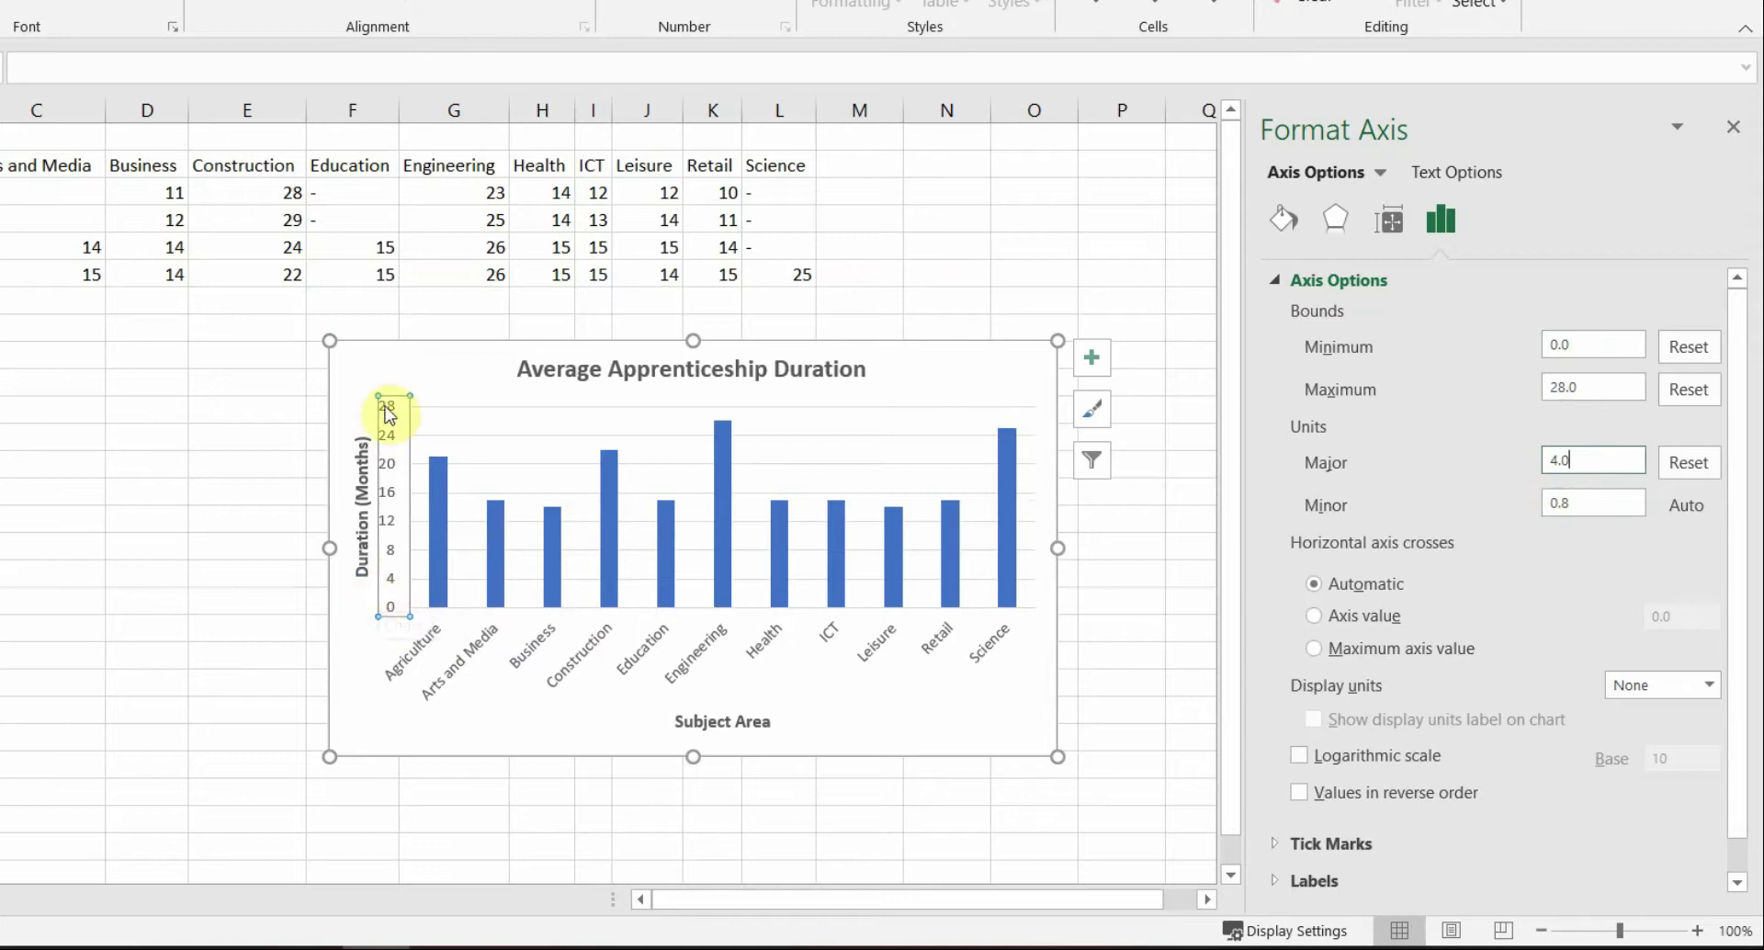
click(425, 362)
click(269, 384)
key(alt+Tab)
click(435, 227)
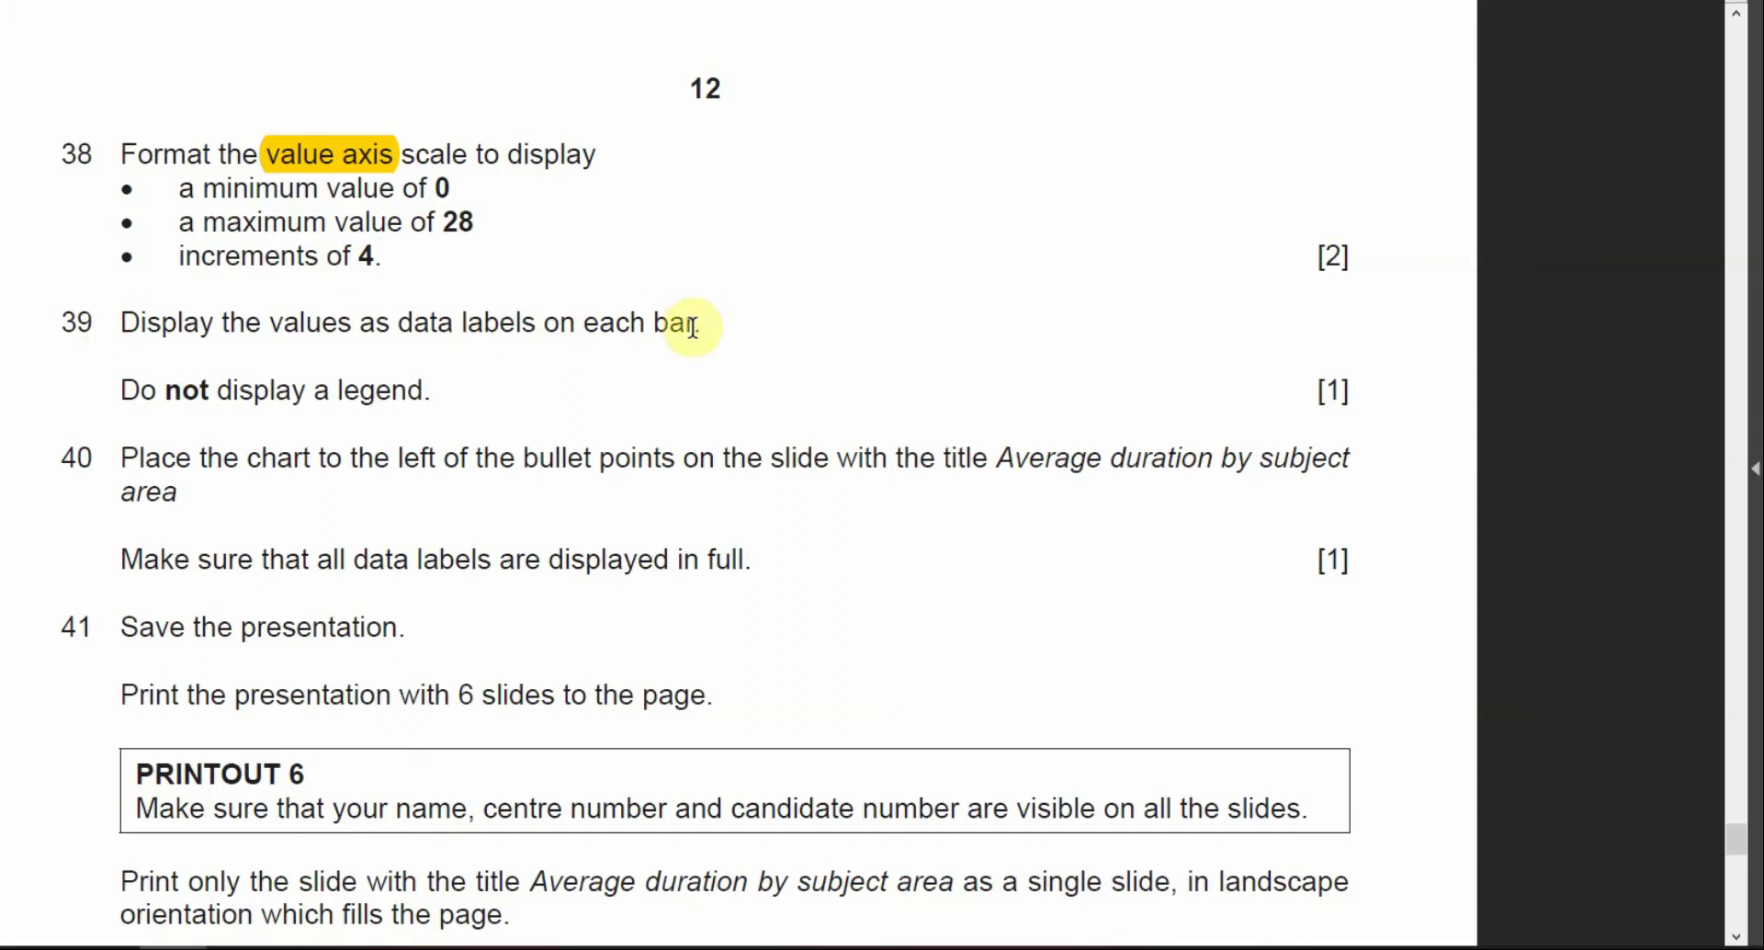
Add Outside End data labels showing each bar's value
drag(704, 324, 317, 325)
key(alt+Tab)
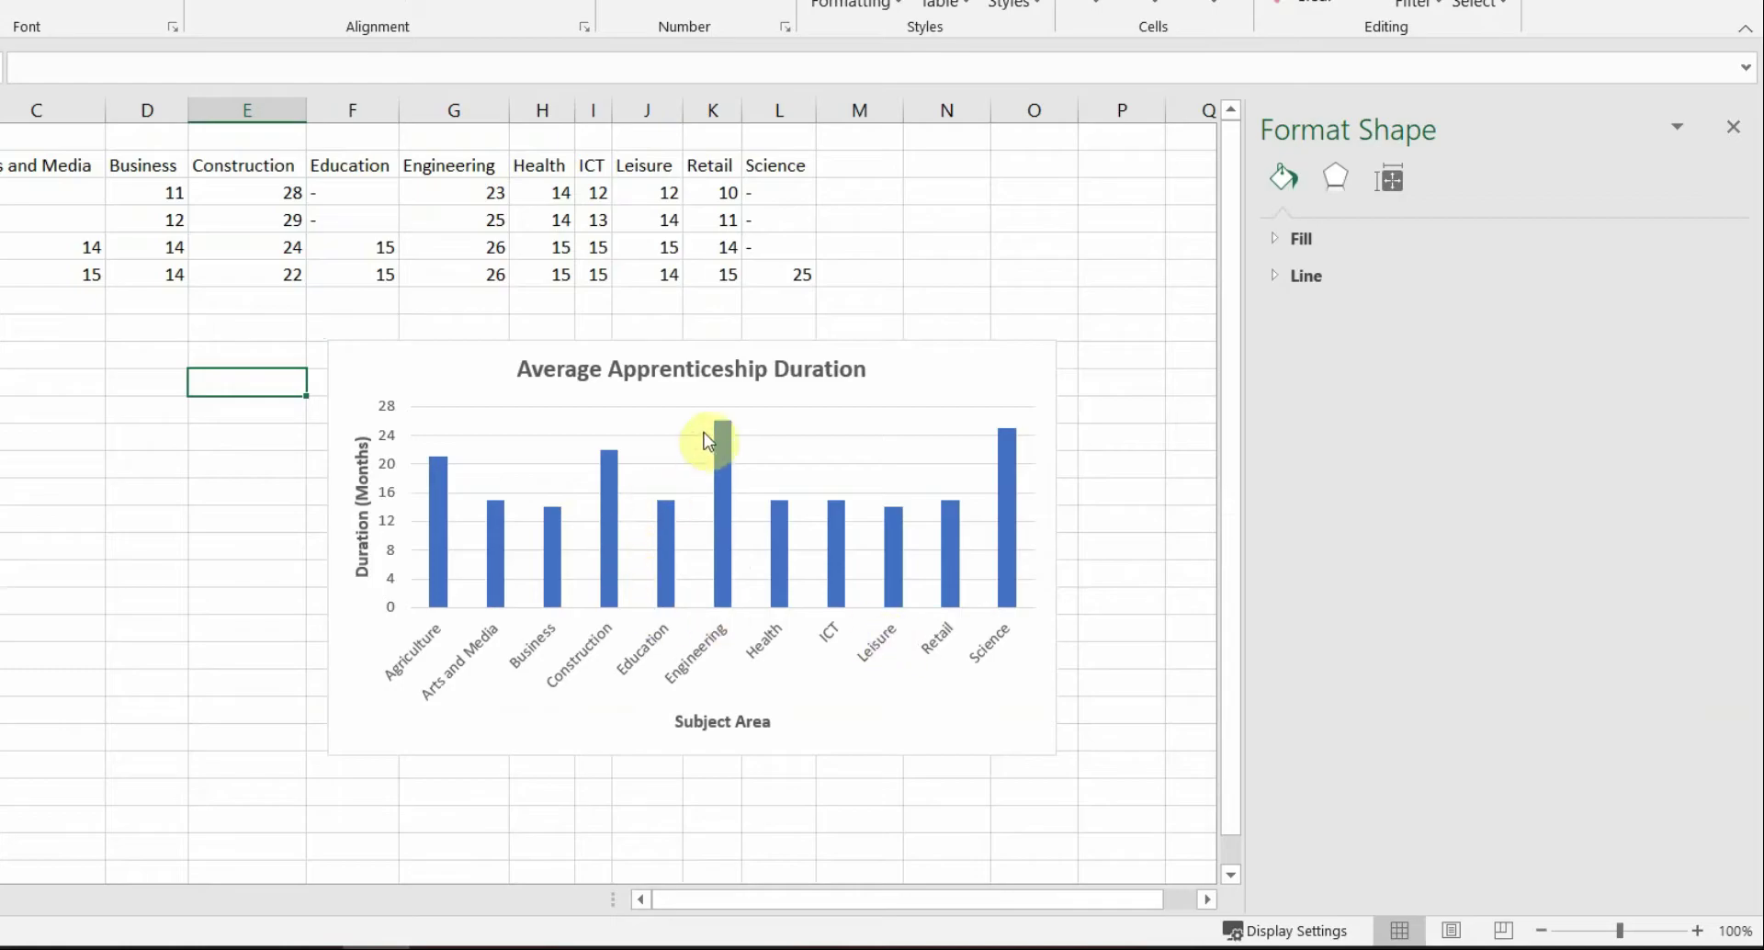
click(1006, 553)
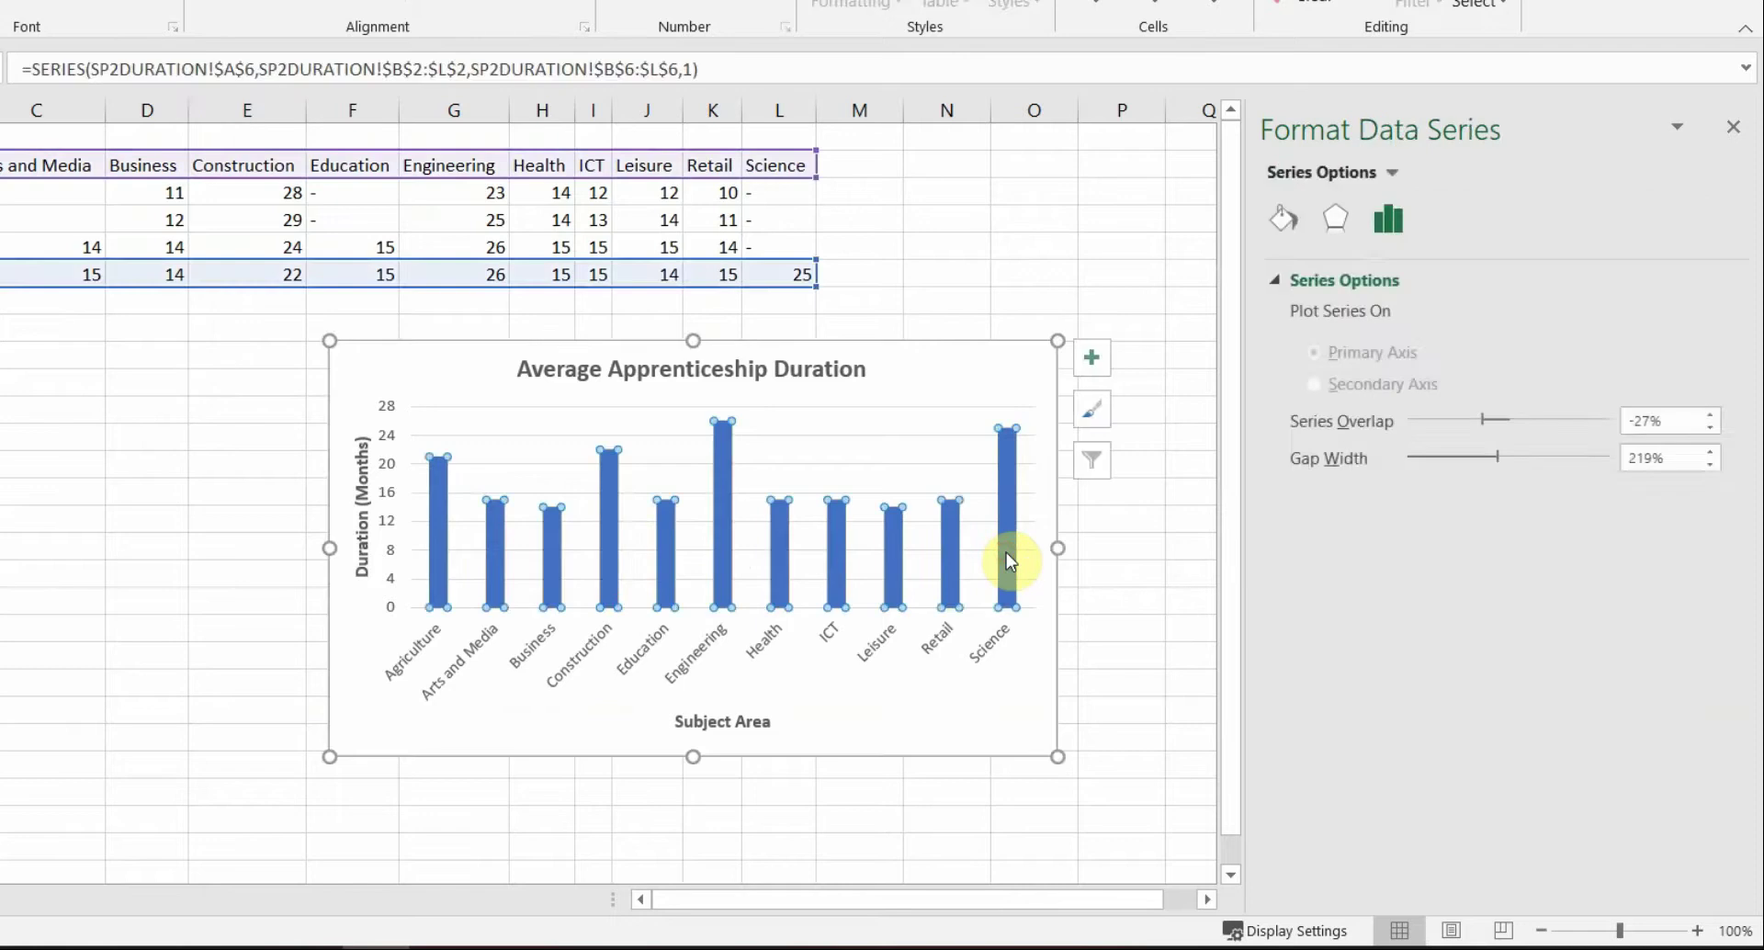
click(1092, 360)
click(1301, 480)
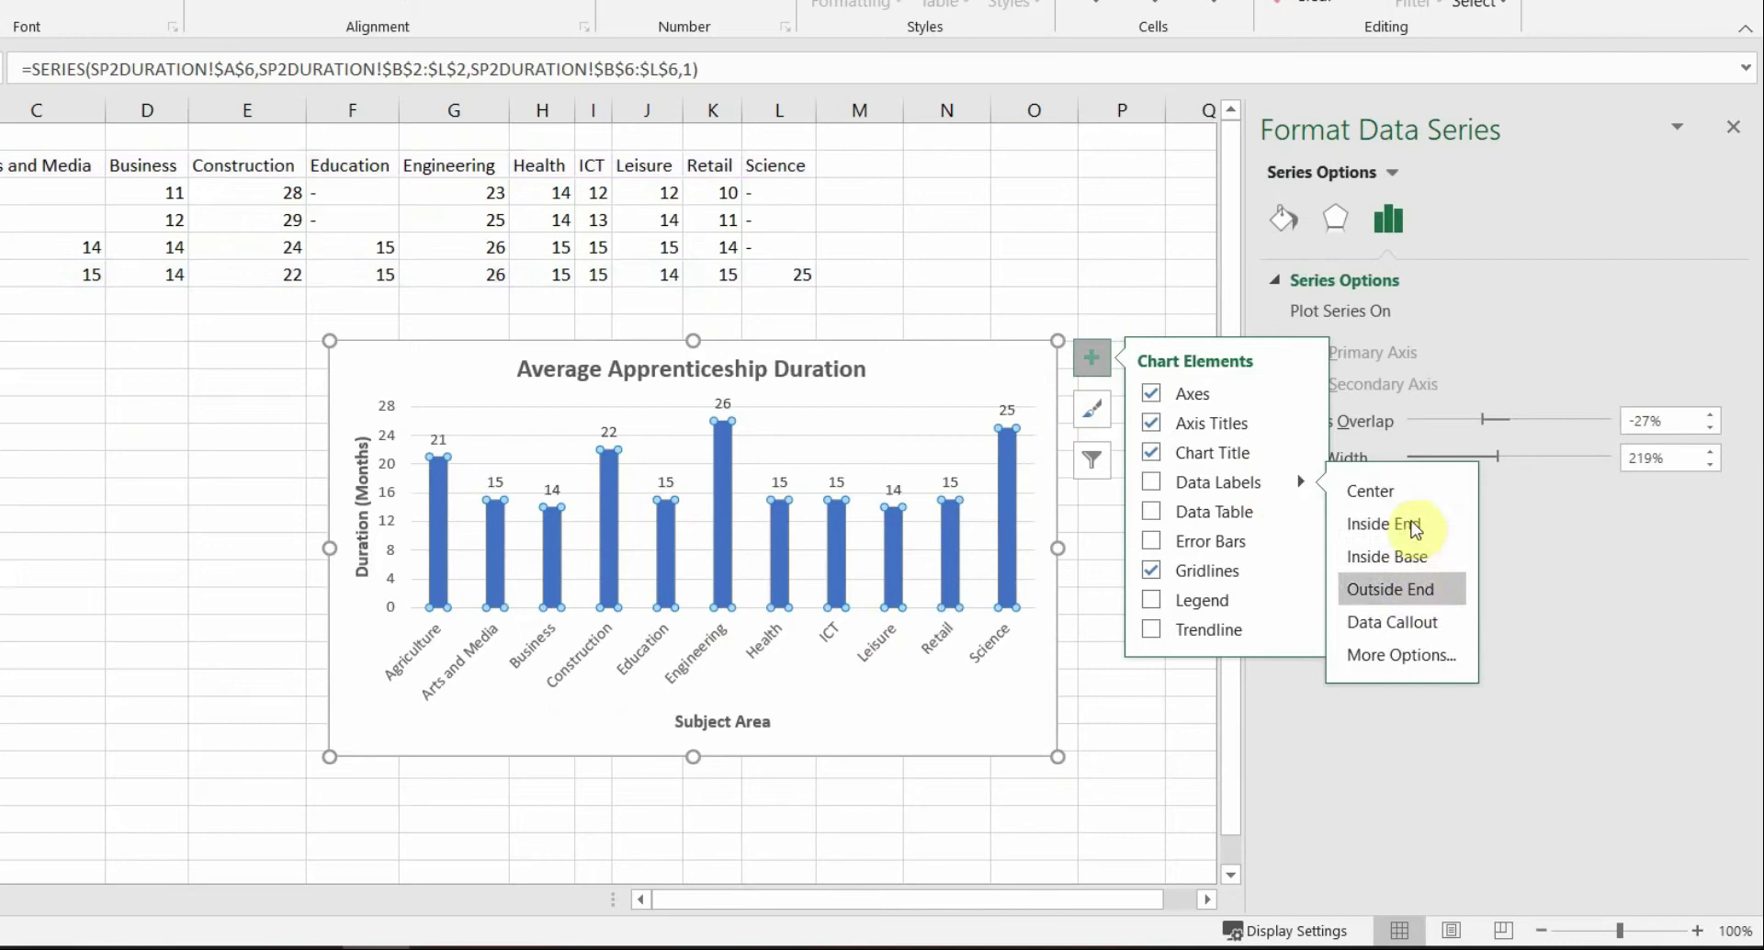
click(1392, 584)
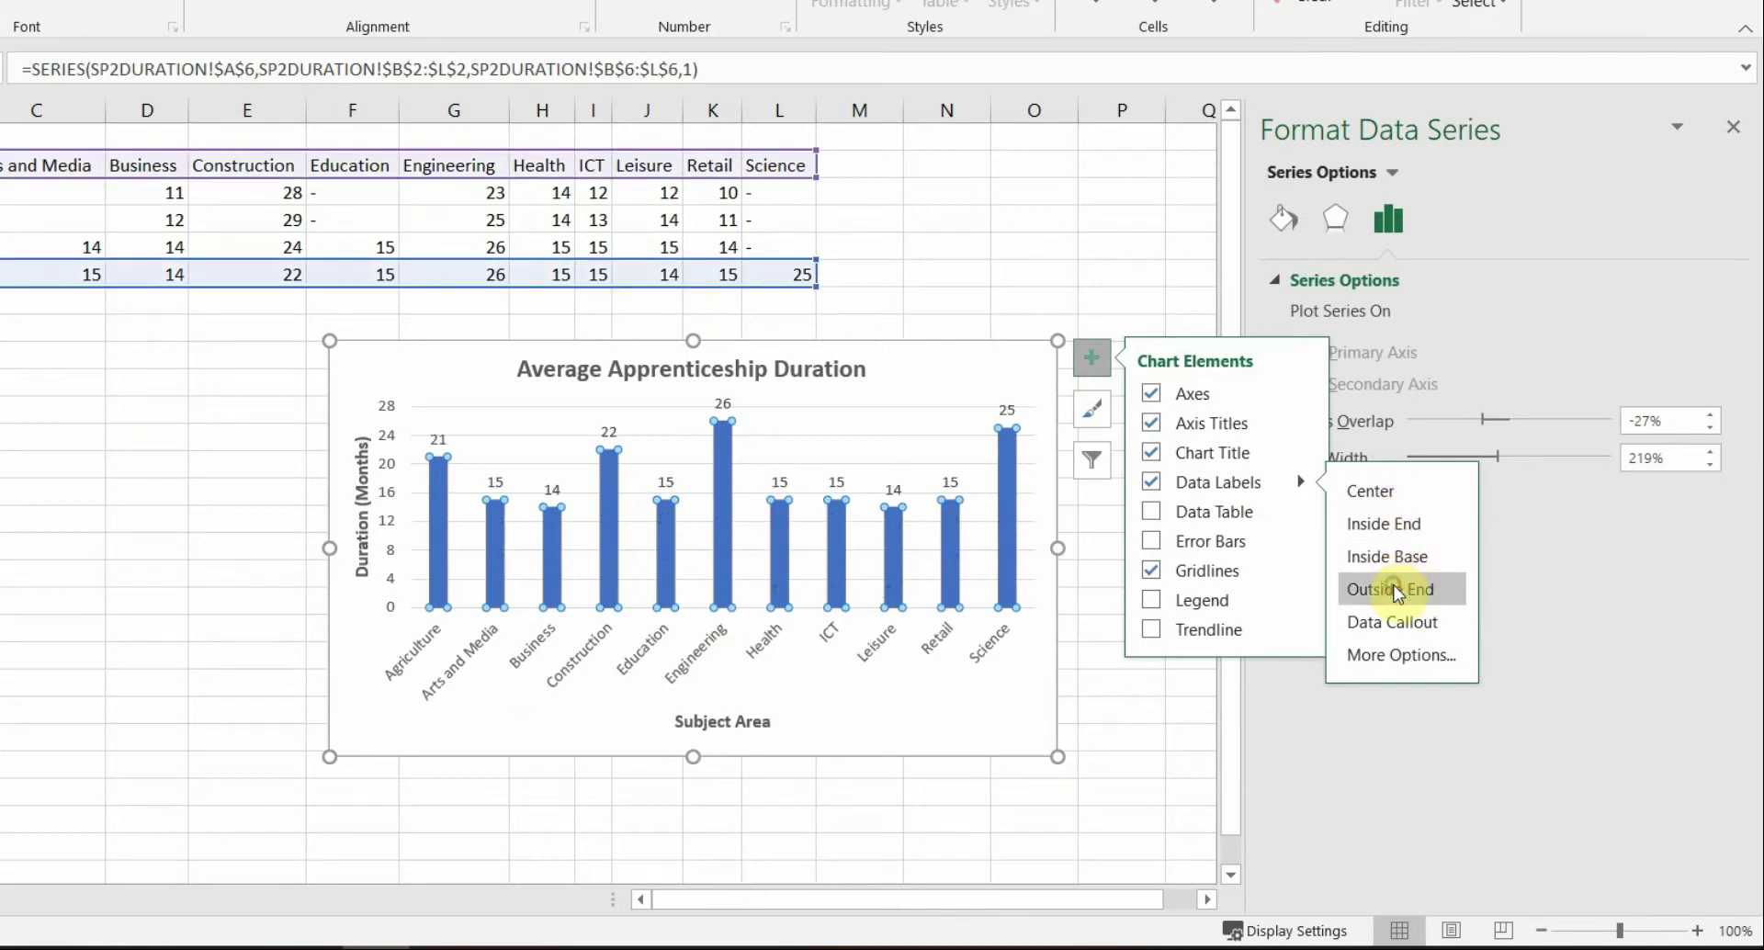
click(978, 820)
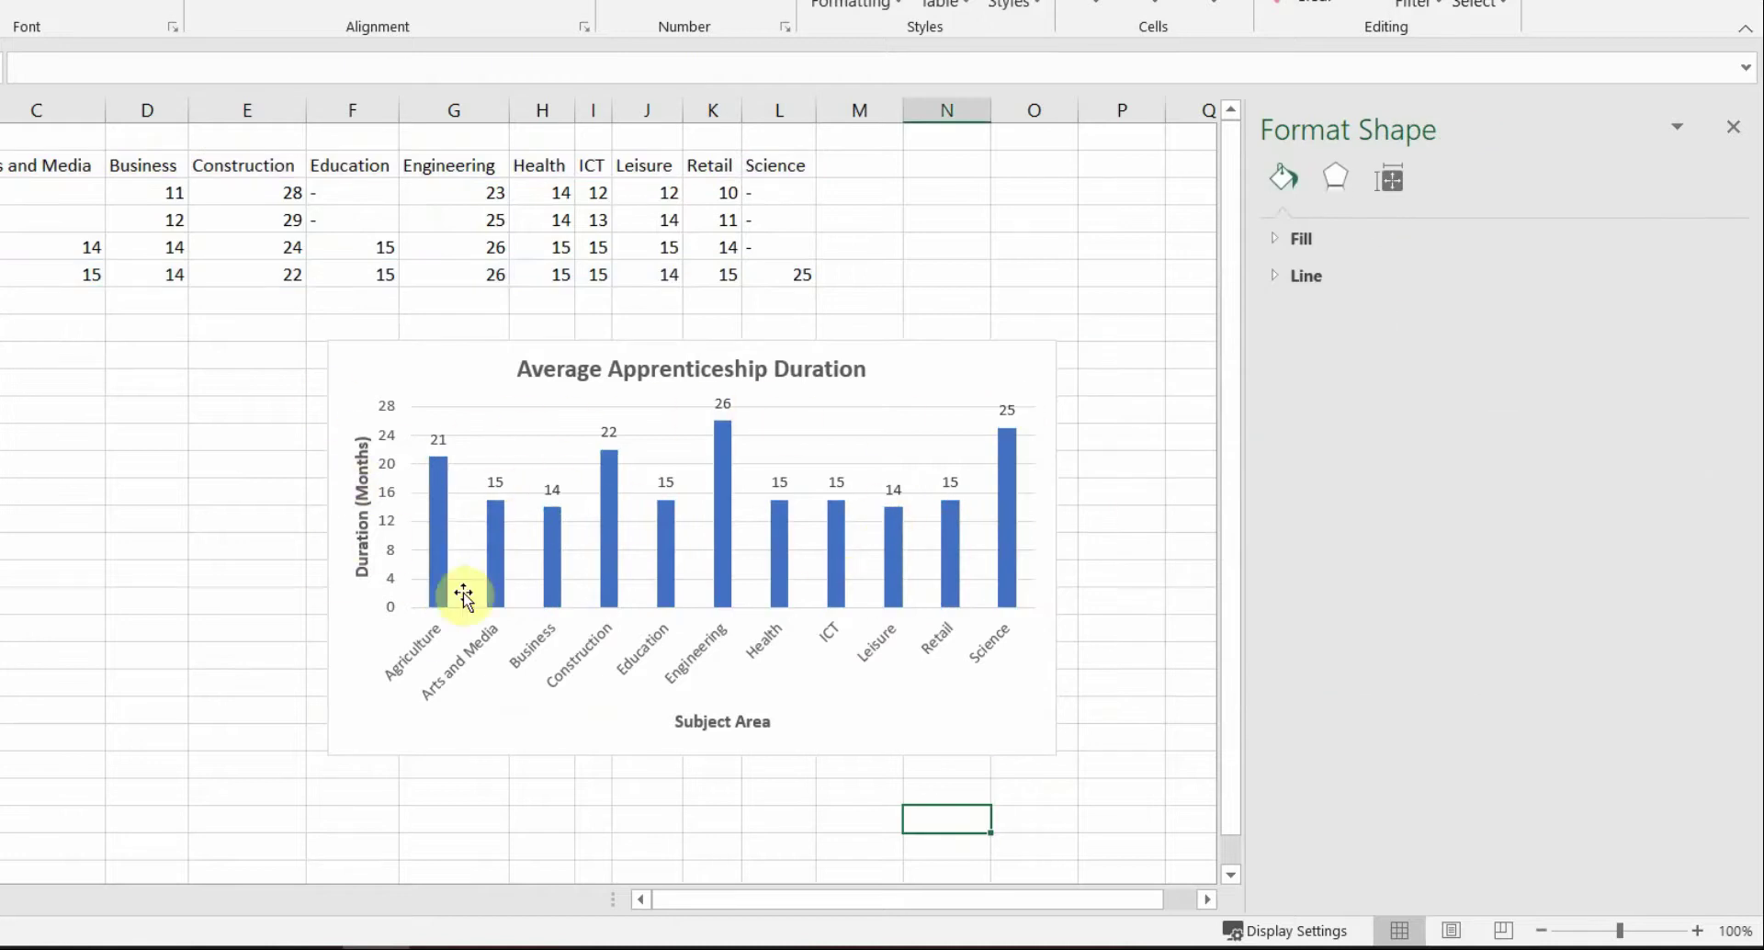
Check the no-legend requirement and leave Legend unchecked in chart elements
key(alt+Tab)
click(129, 391)
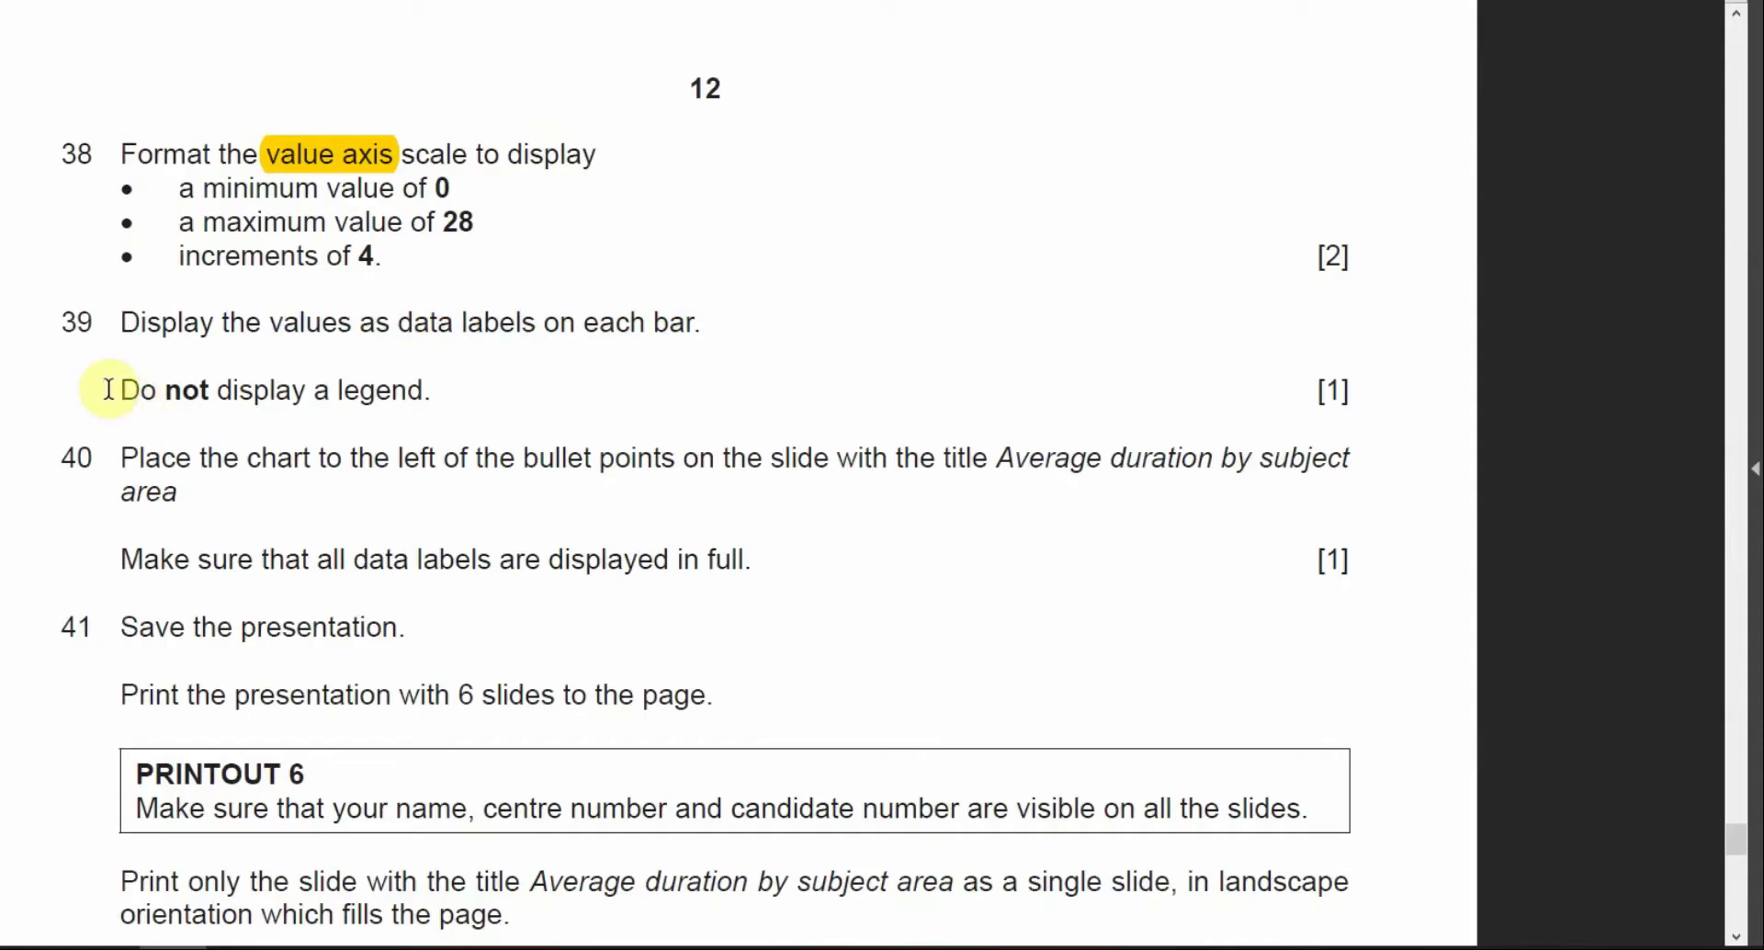
drag(113, 391, 394, 407)
key(alt+Tab)
click(500, 445)
click(1092, 357)
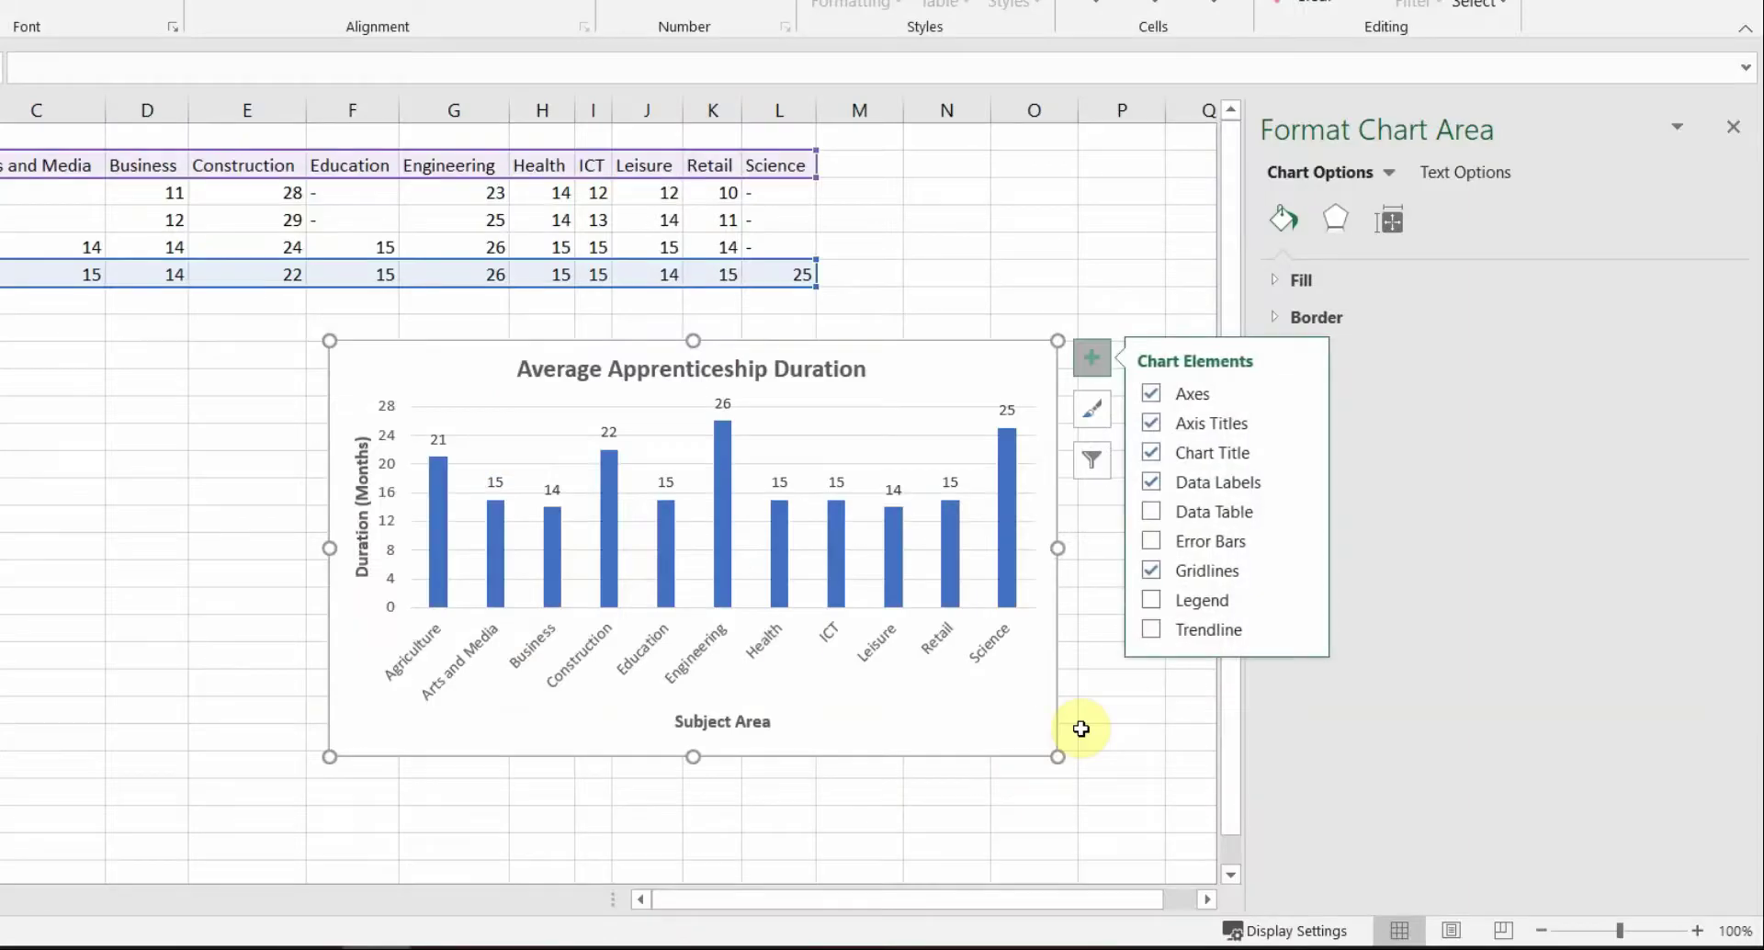
click(1195, 606)
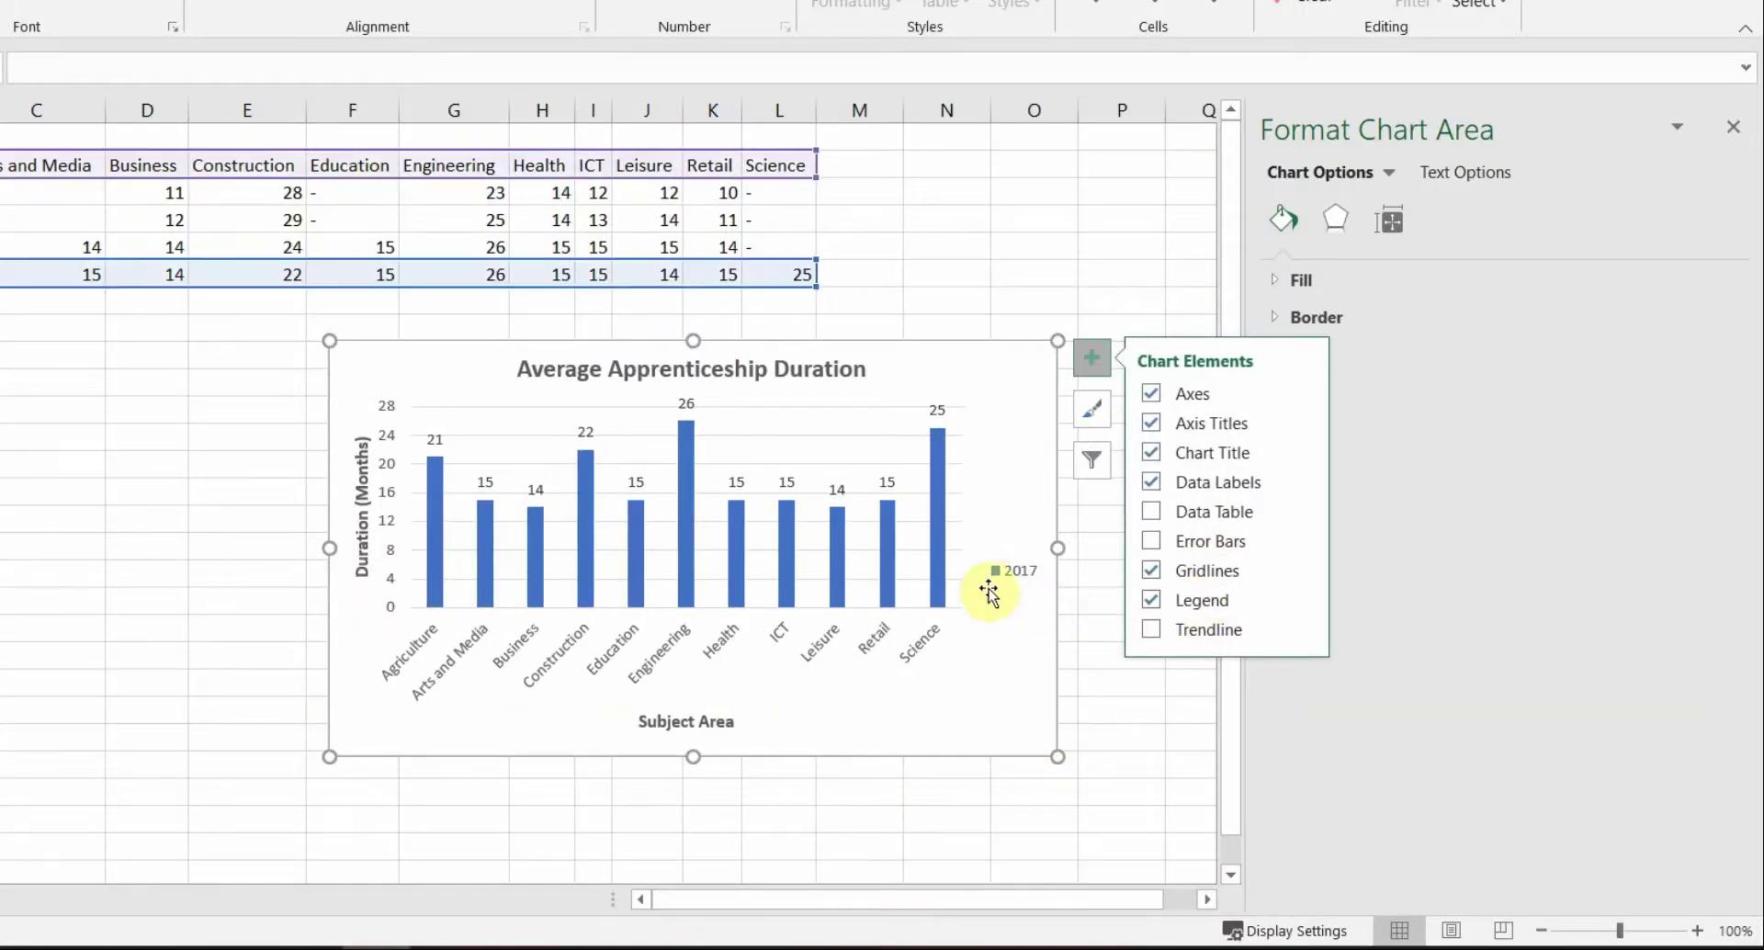
click(1159, 609)
key(alt+Tab)
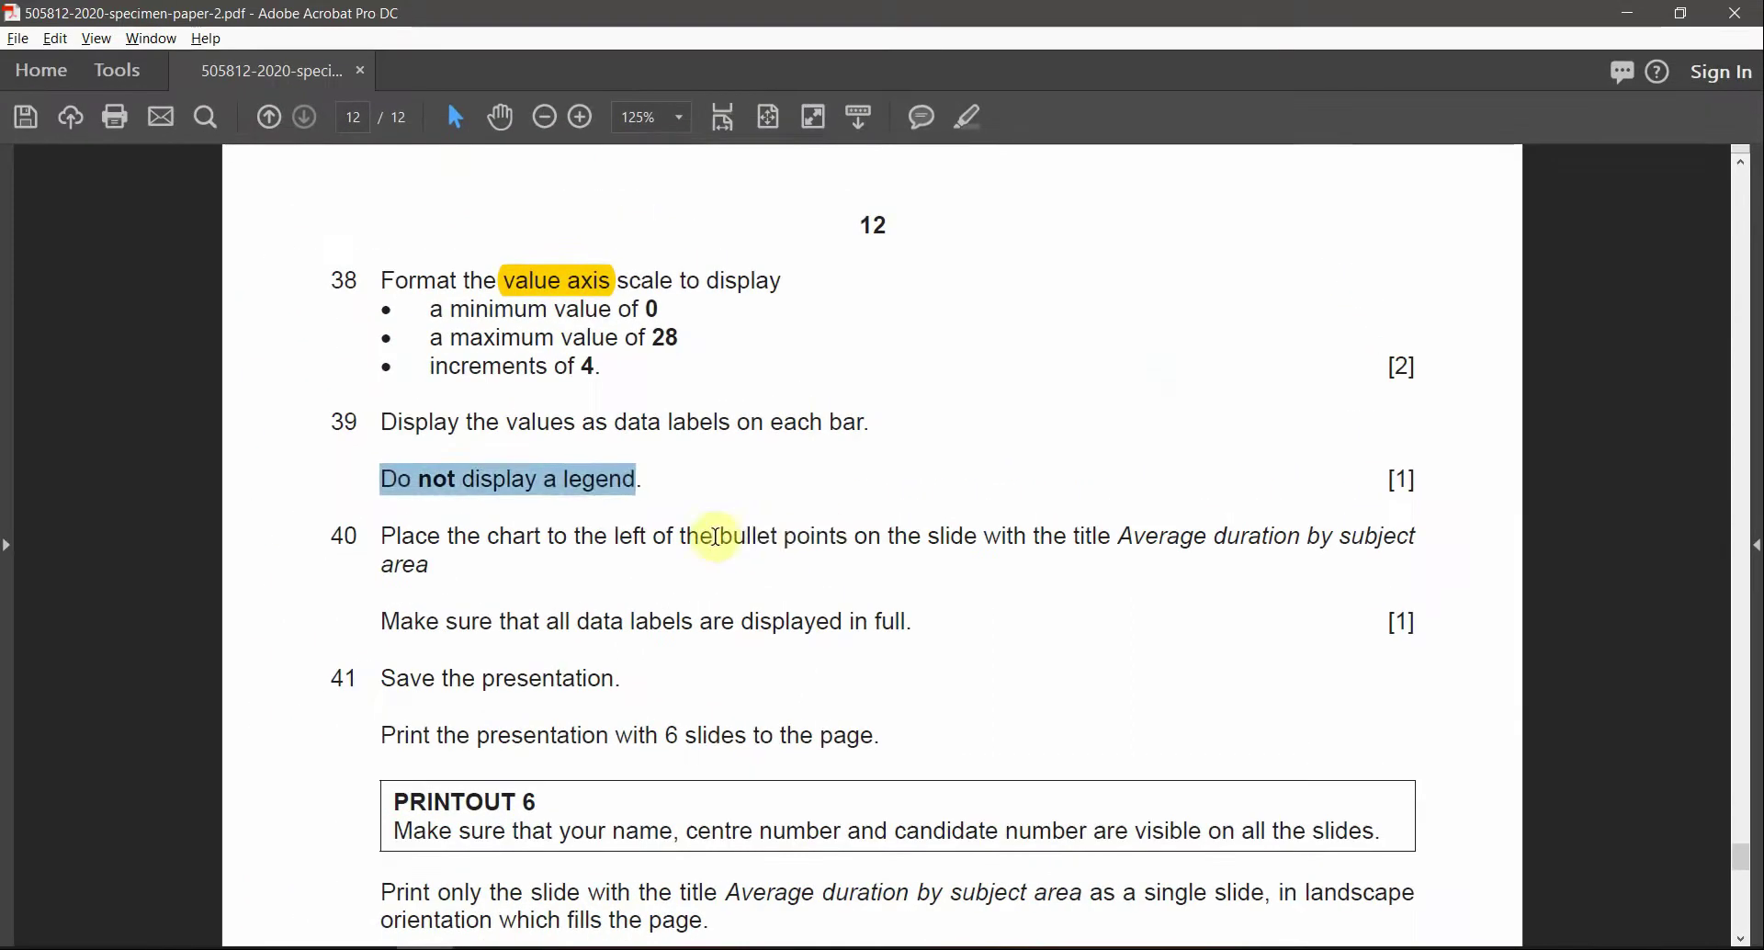
Note question 40's slide and bullet requirements and select slide 3's bullet text box
drag(717, 537, 847, 537)
drag(1119, 536, 1252, 540)
key(alt+Tab)
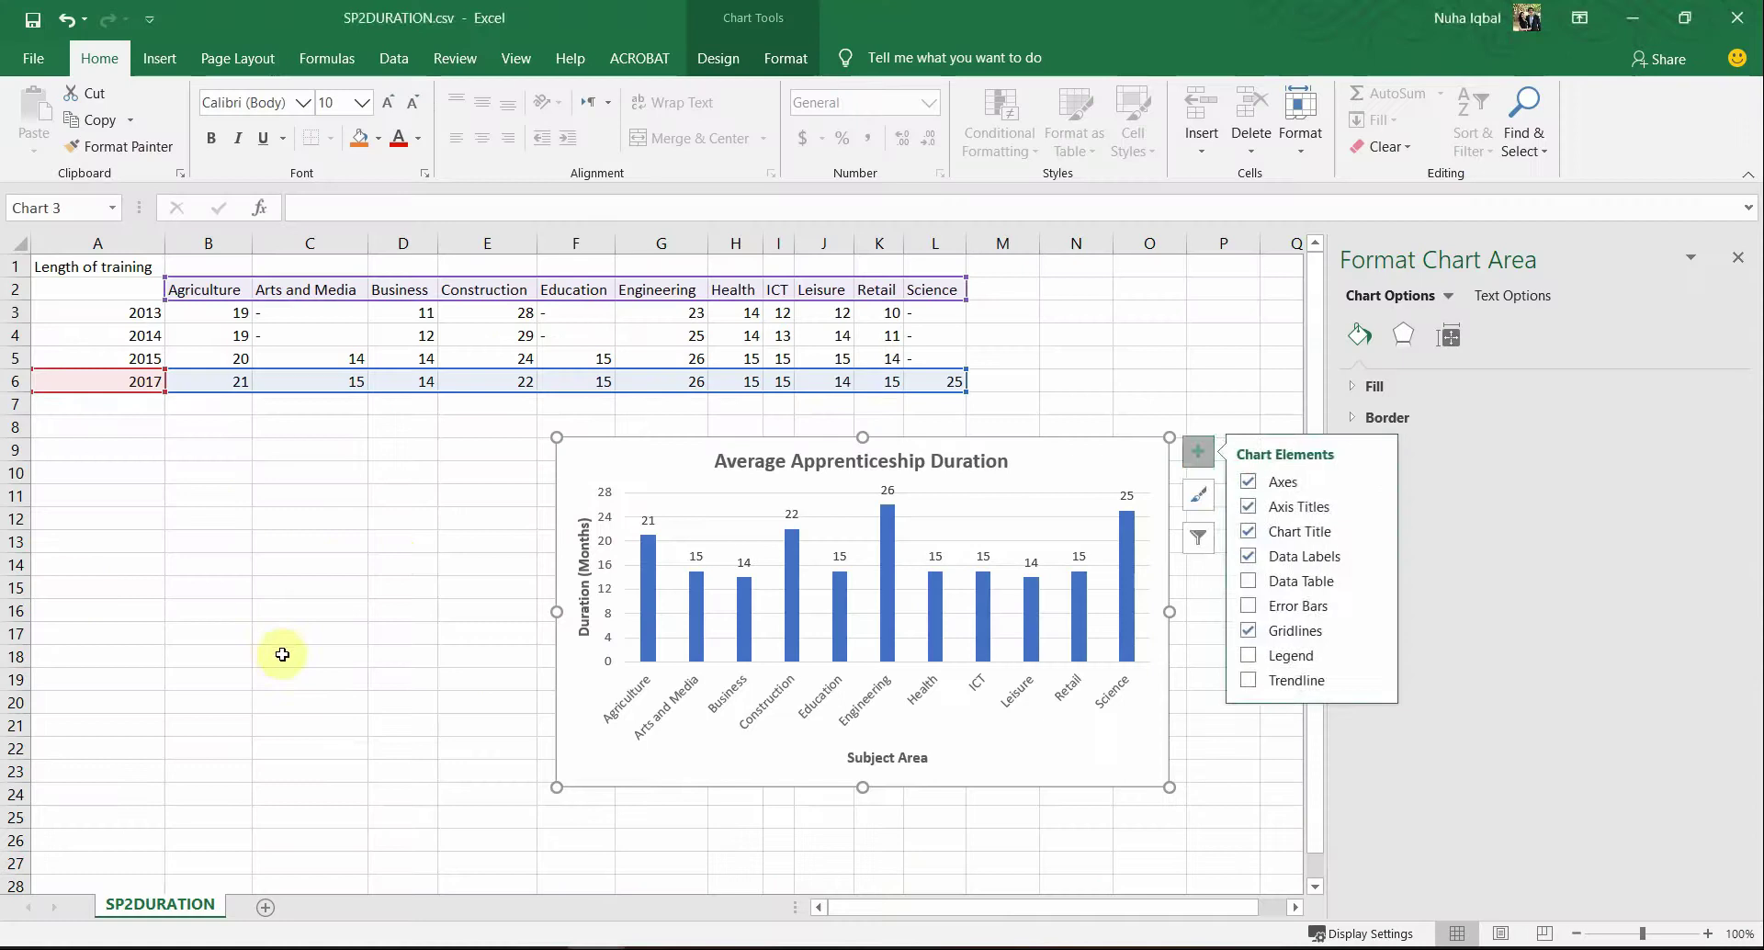
key(alt+Tab)
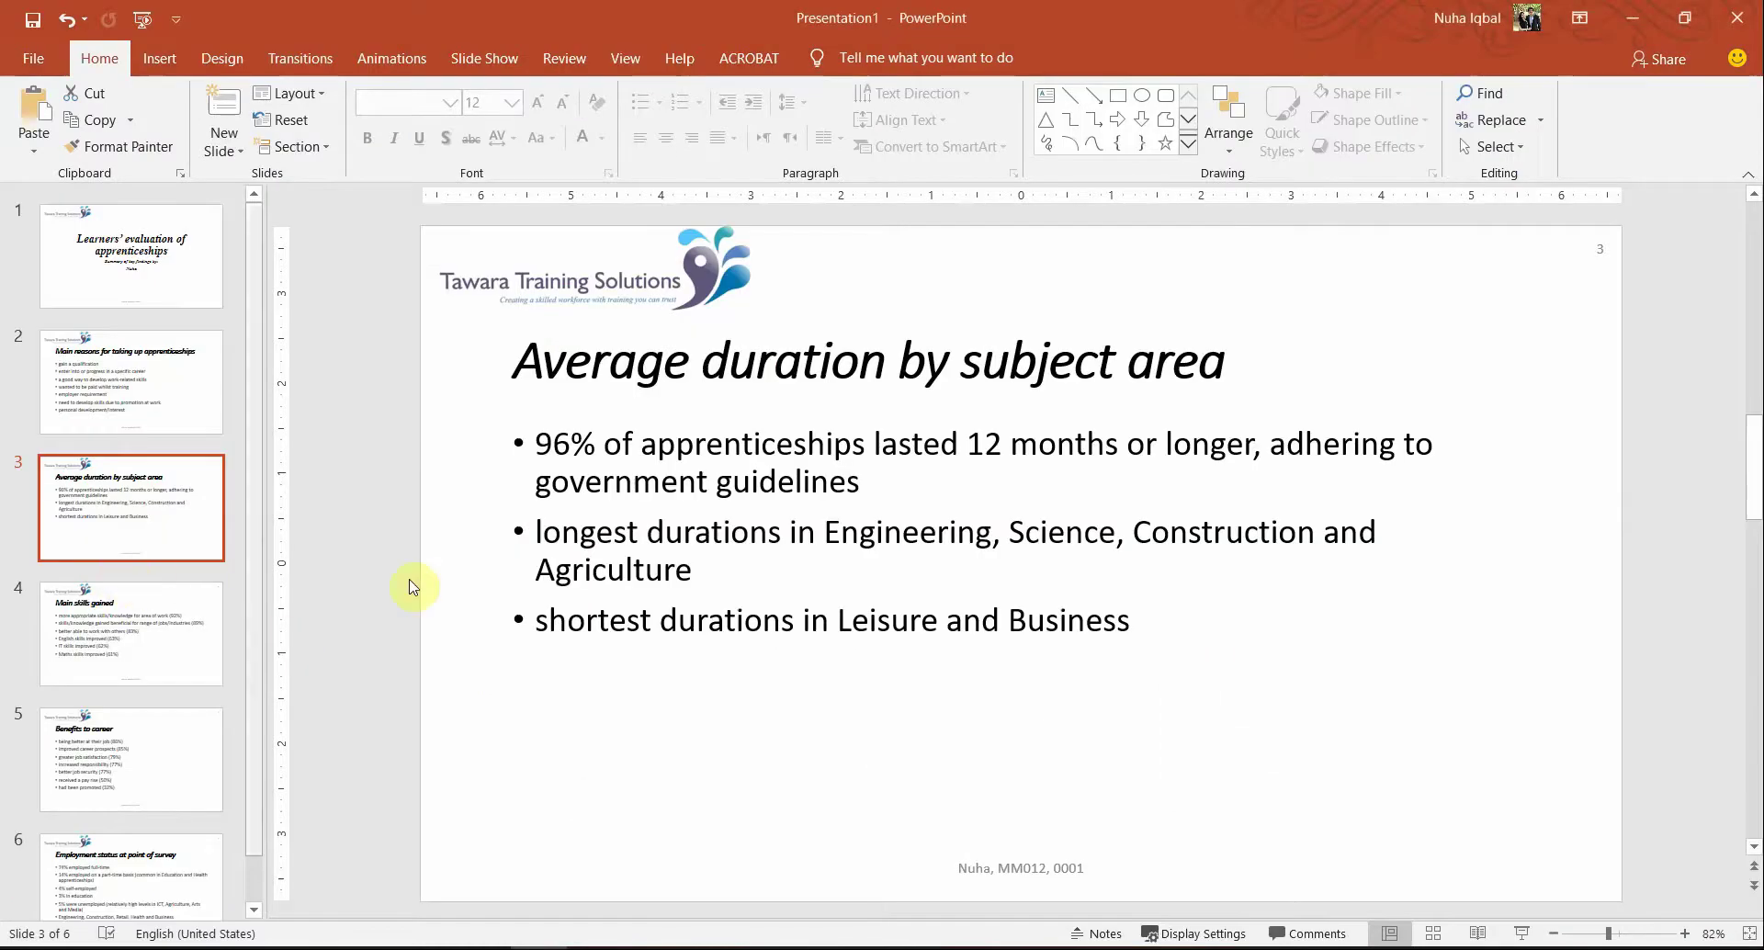
click(896, 542)
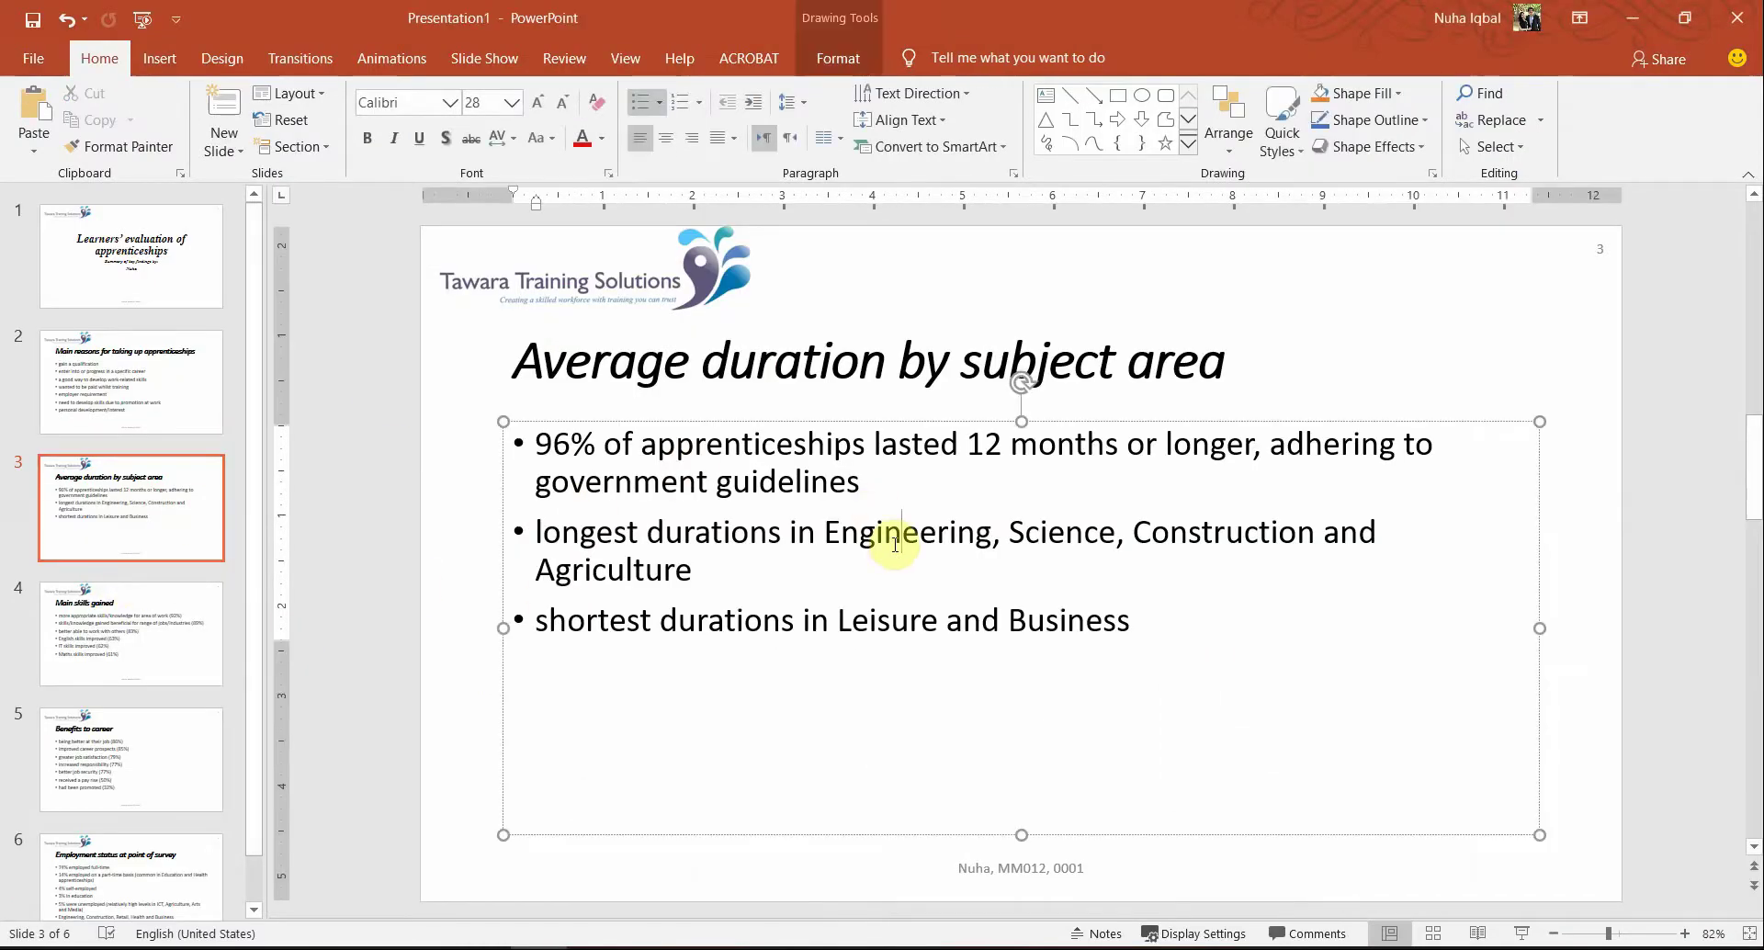
Highlight 'chart to the left' in the paper and narrow the bullet box from its left edge
key(alt+Tab)
click(871, 603)
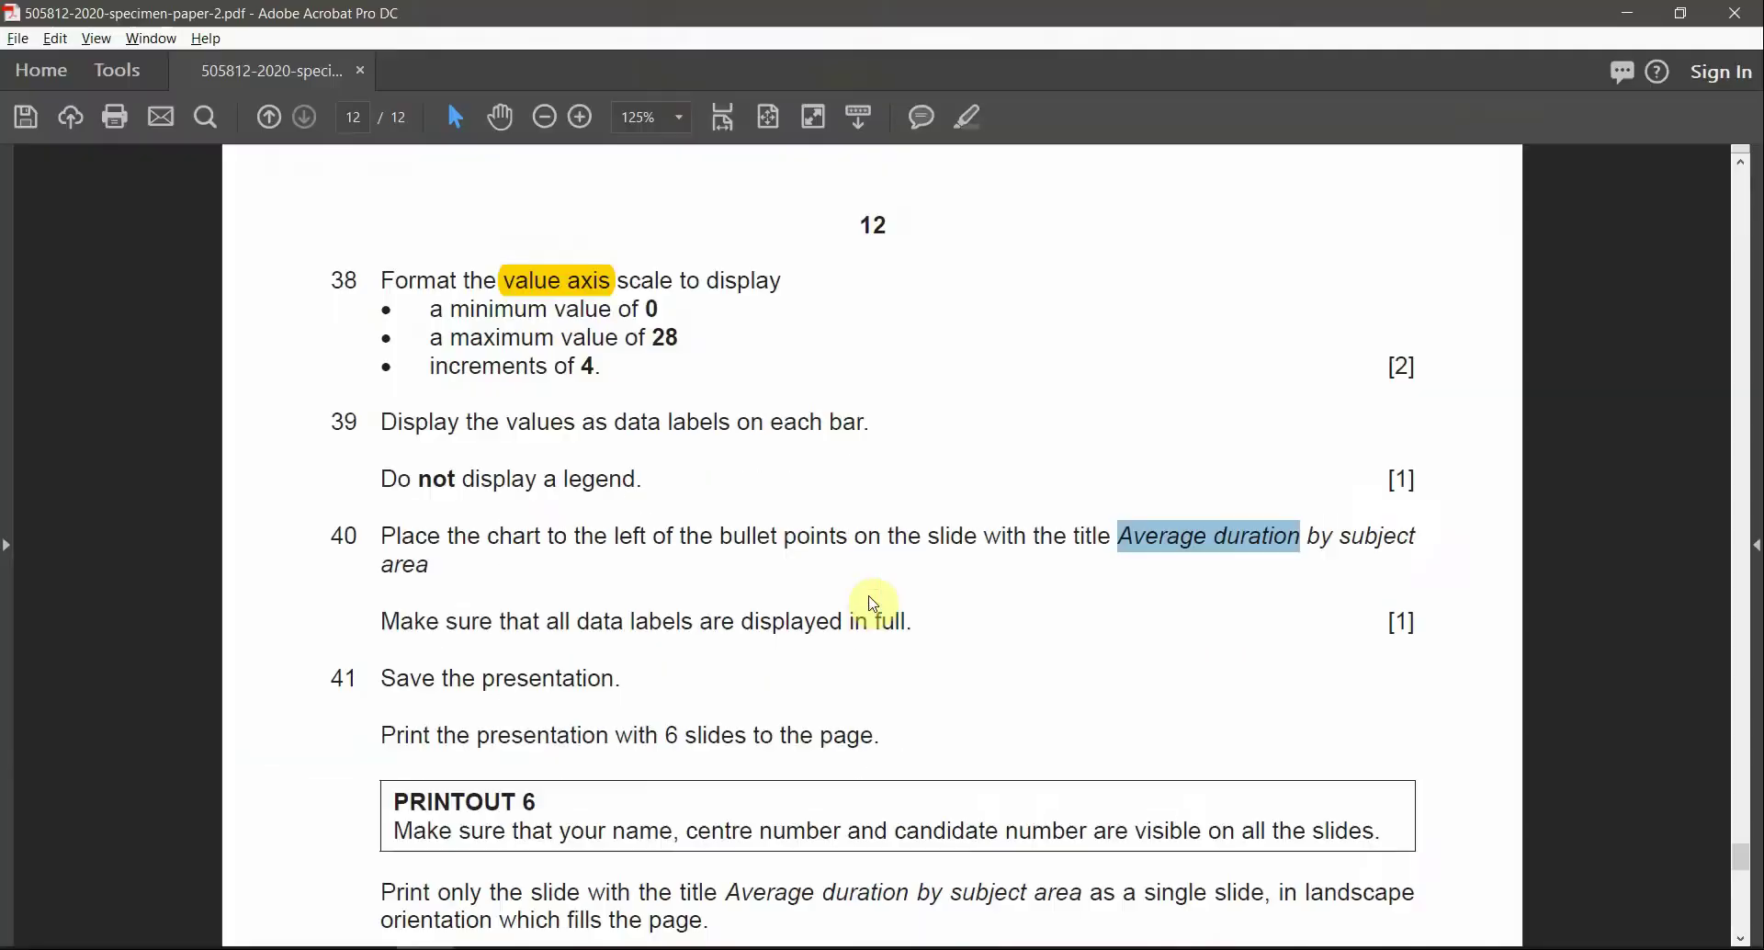
drag(487, 537, 640, 538)
click(967, 124)
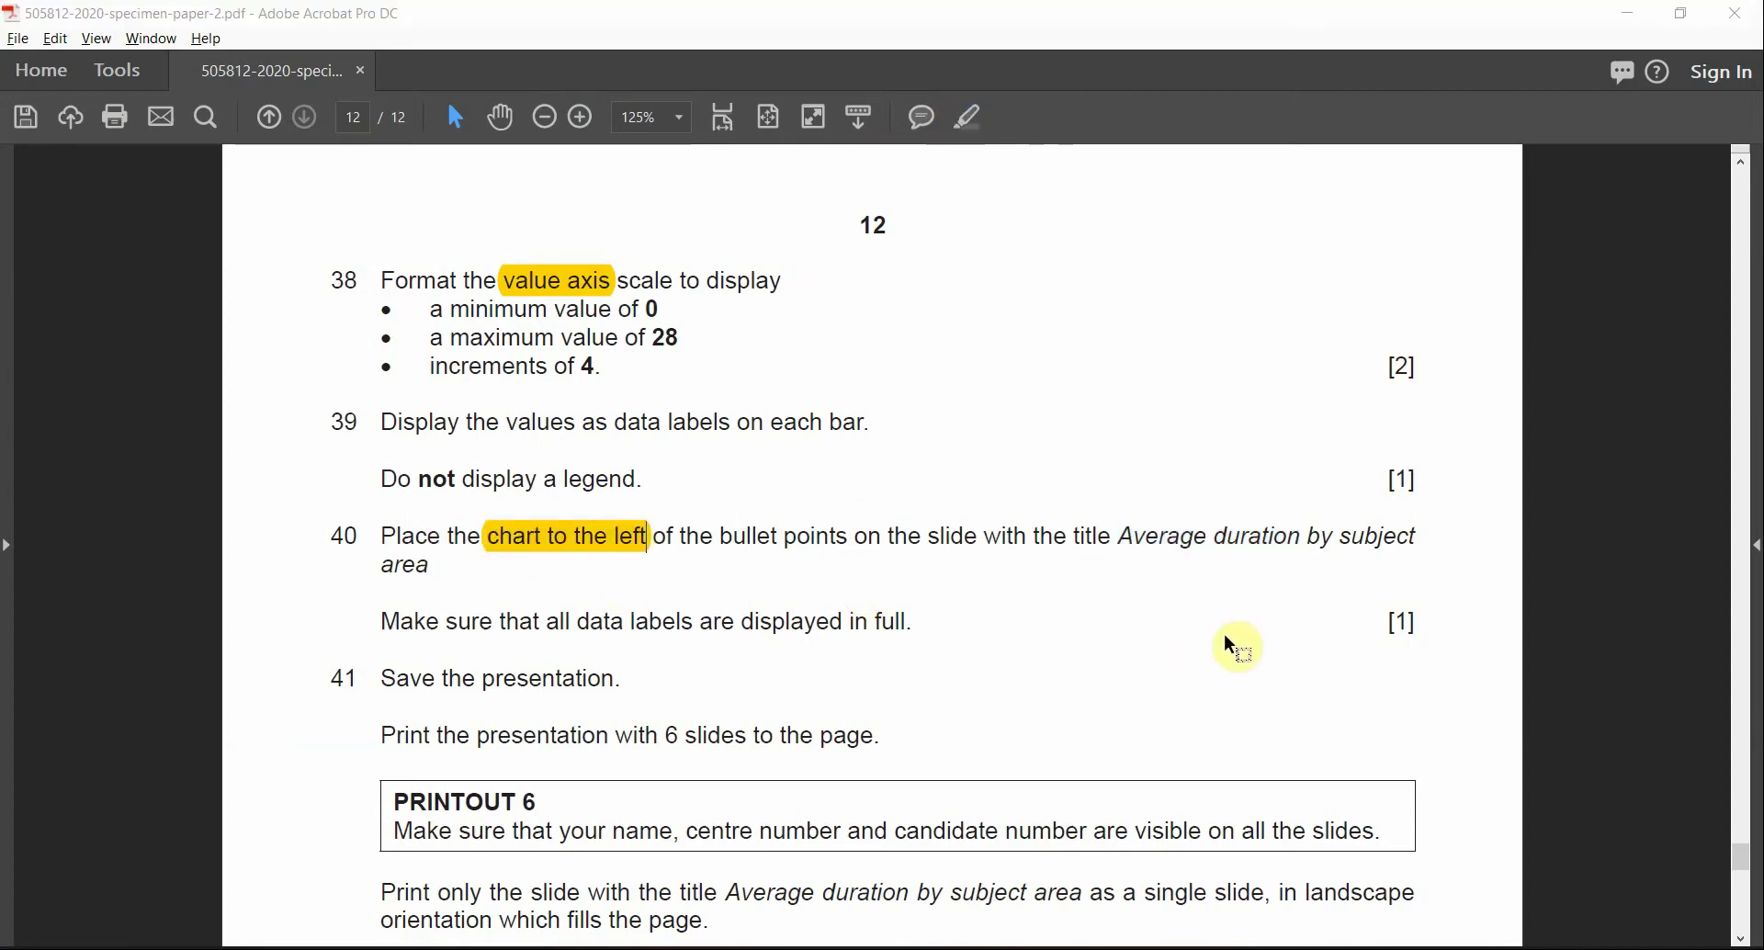
key(alt+Tab)
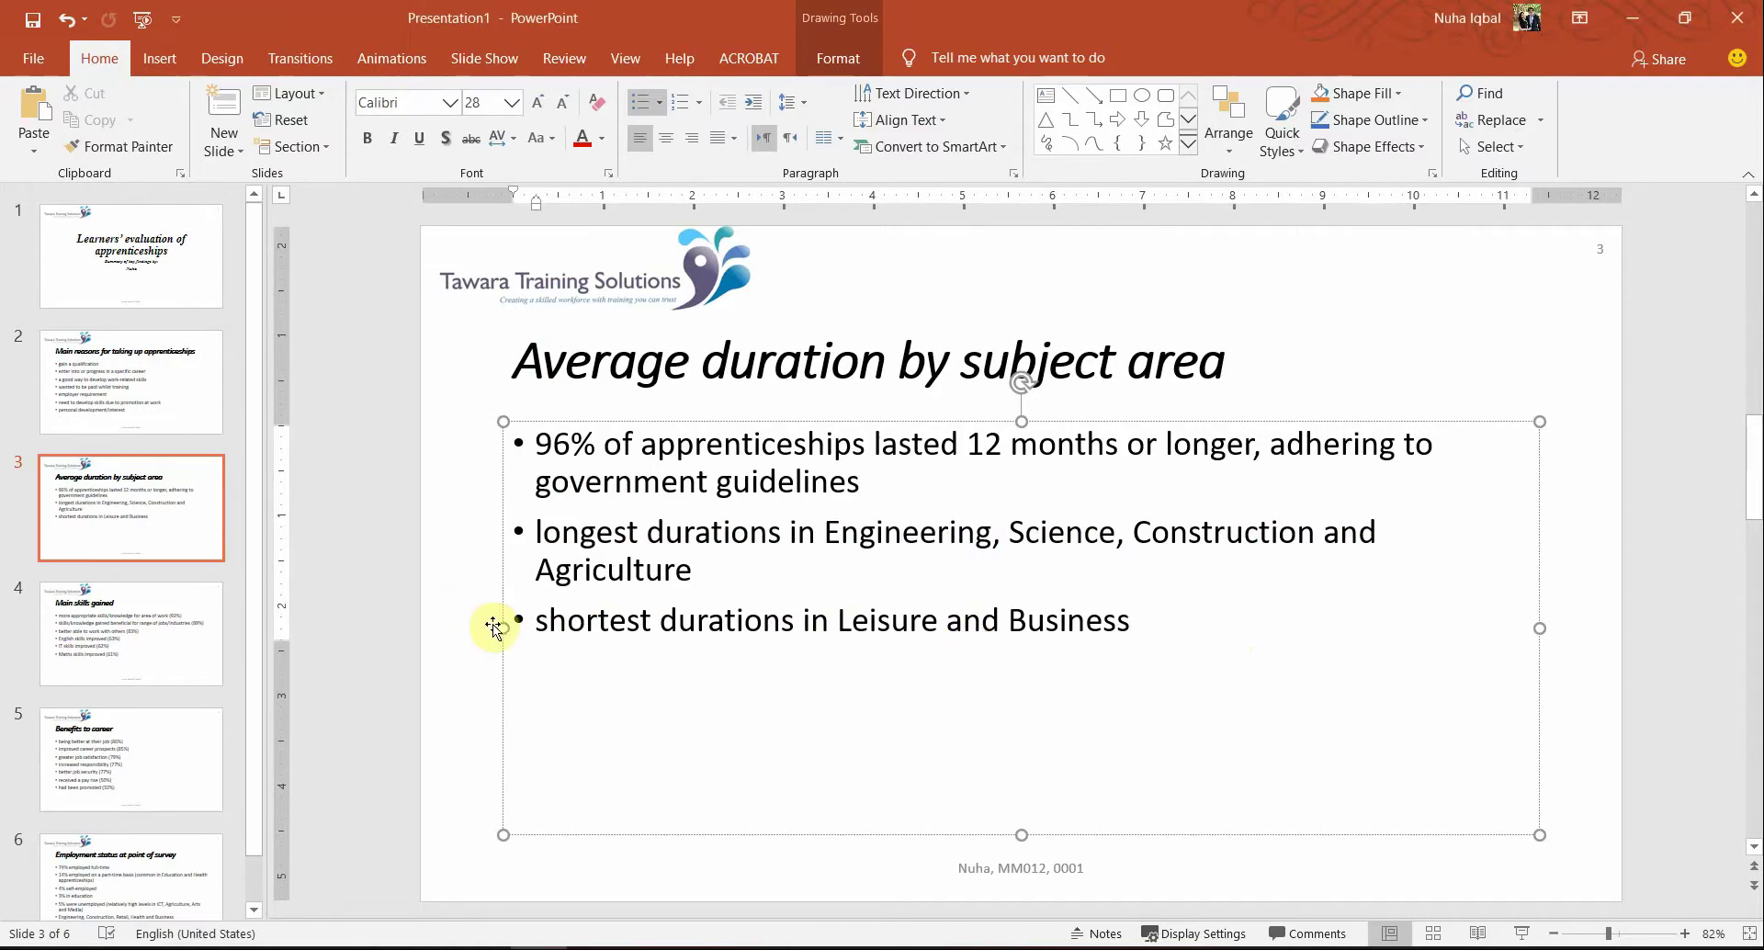
drag(497, 627, 1083, 630)
Copy the Excel chart, paste it onto slide 3, move it left and enlarge it
key(alt+Tab)
key(alt+Tab)
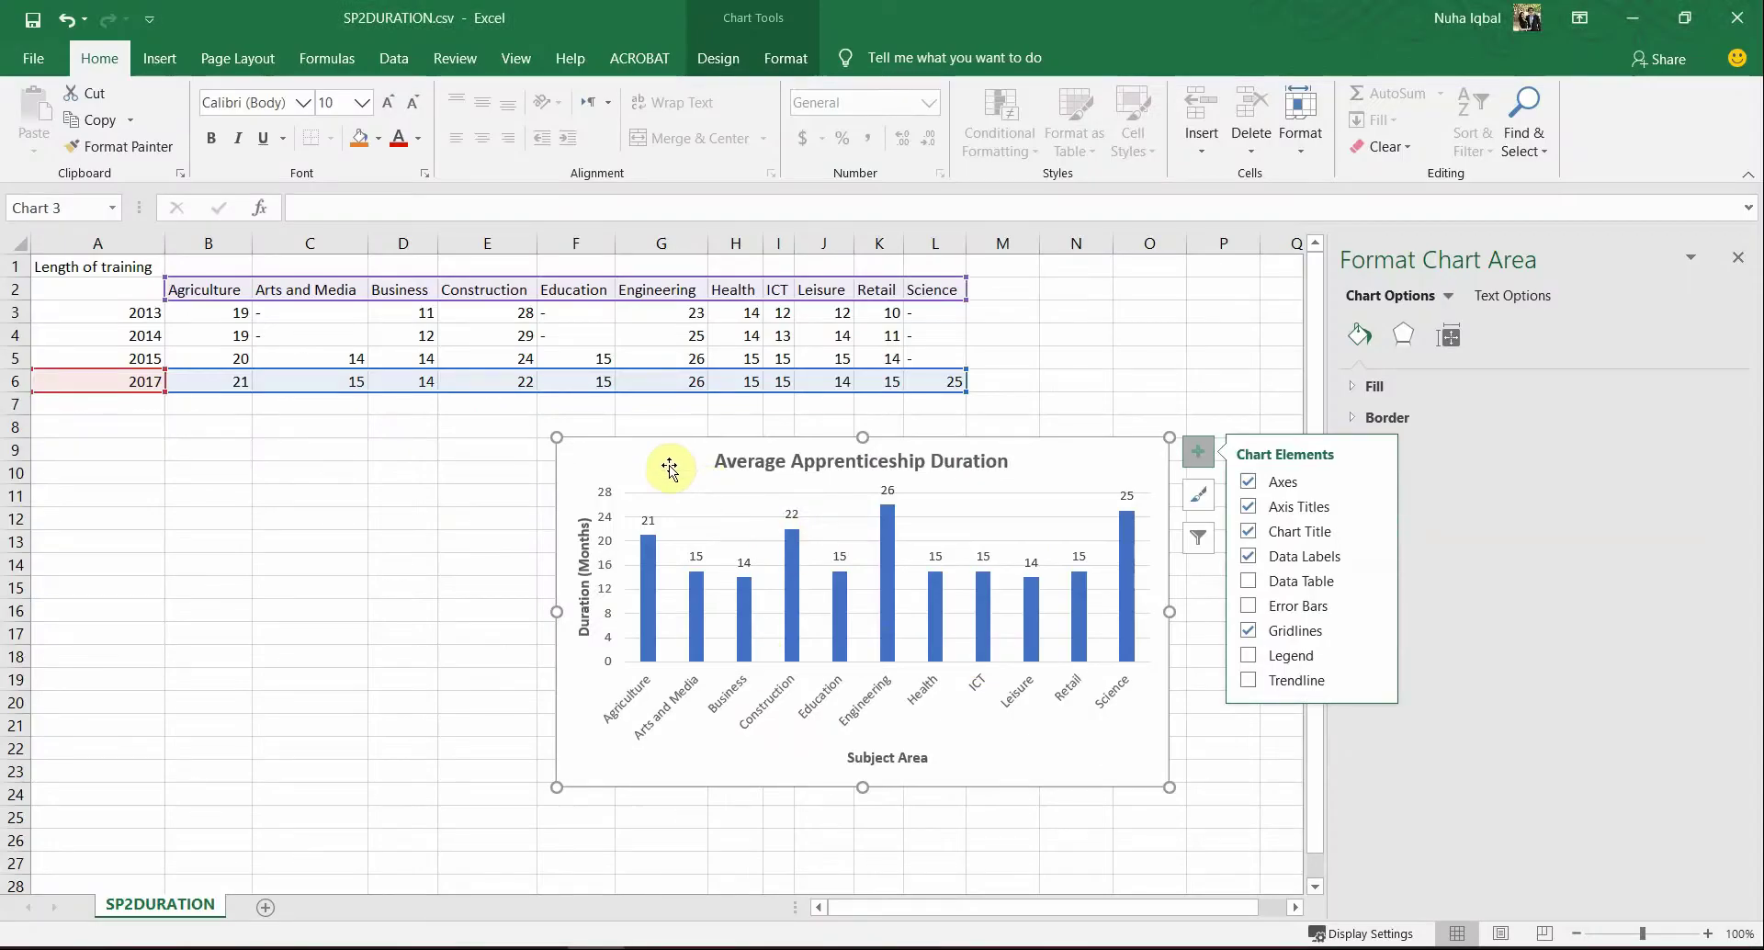
key(ctrl+c)
key(alt+Tab)
key(ctrl+v)
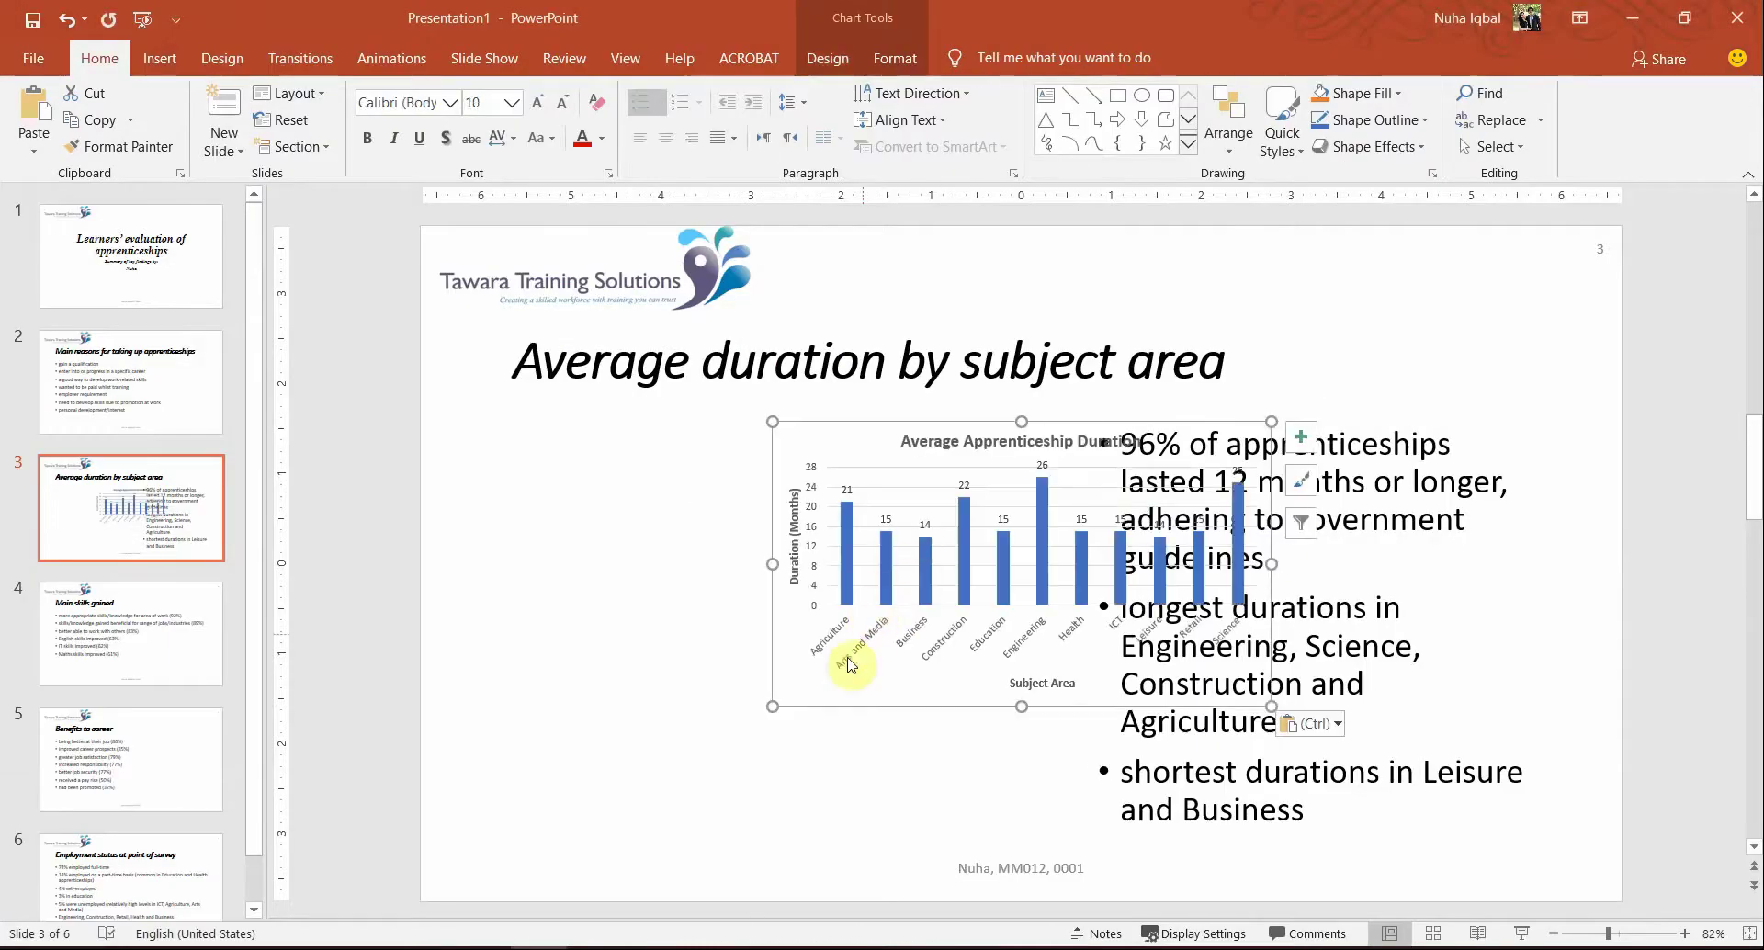
drag(790, 690, 518, 681)
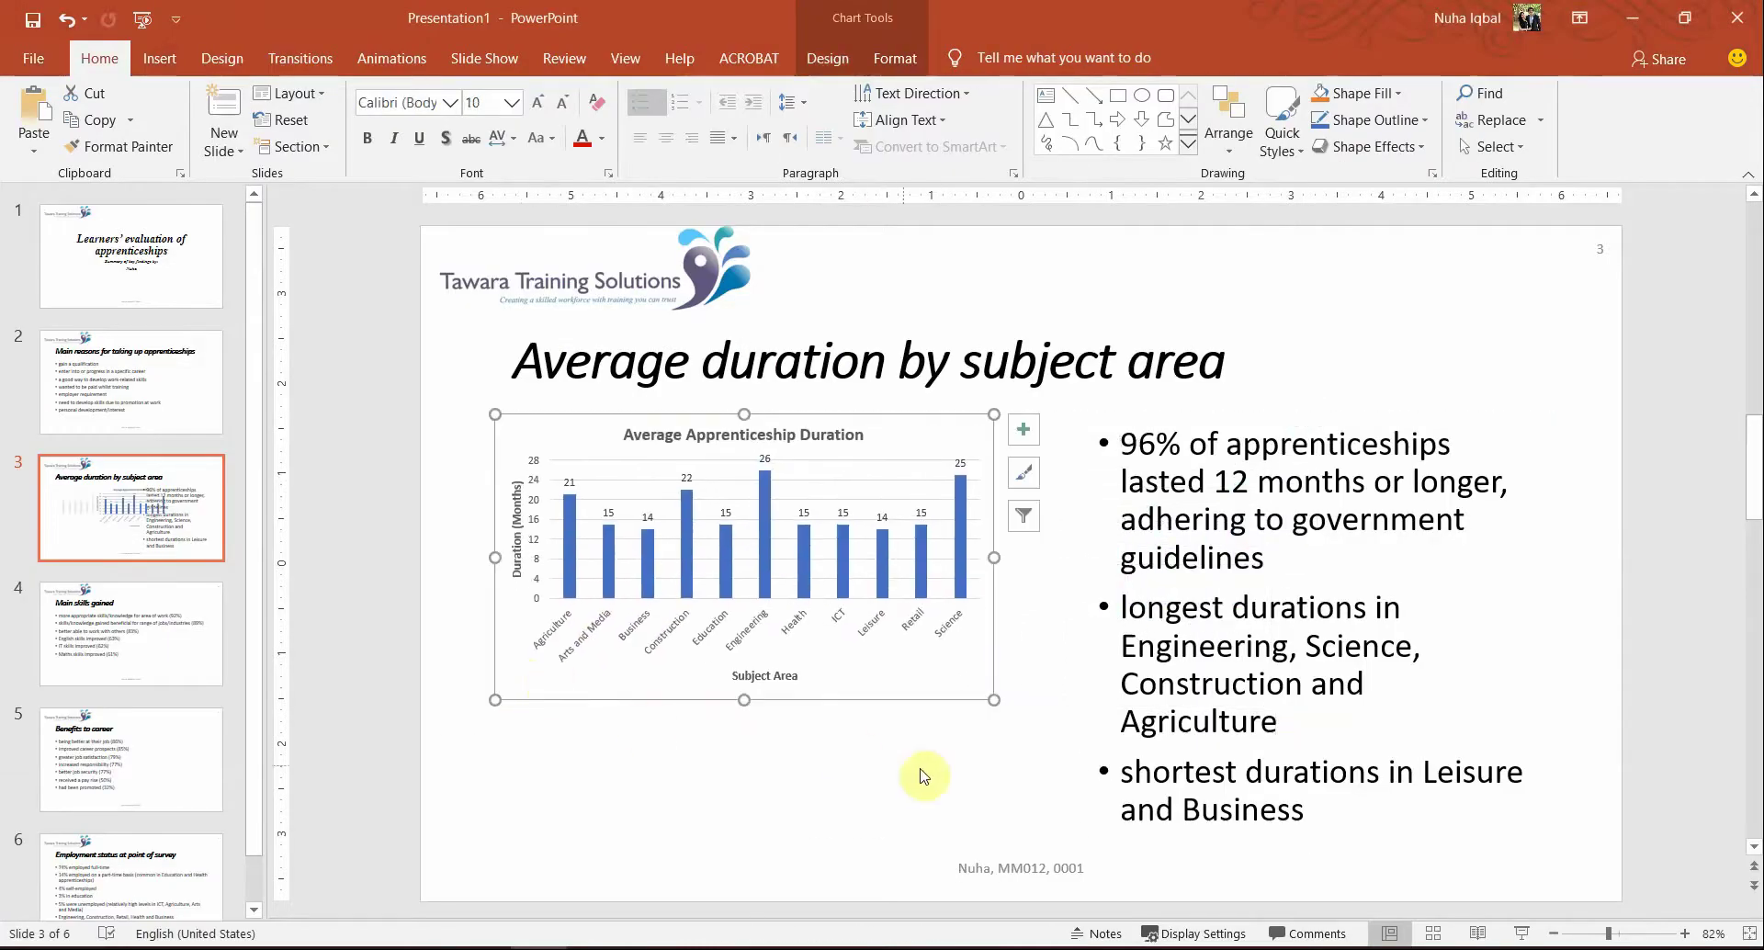
drag(993, 700, 1066, 824)
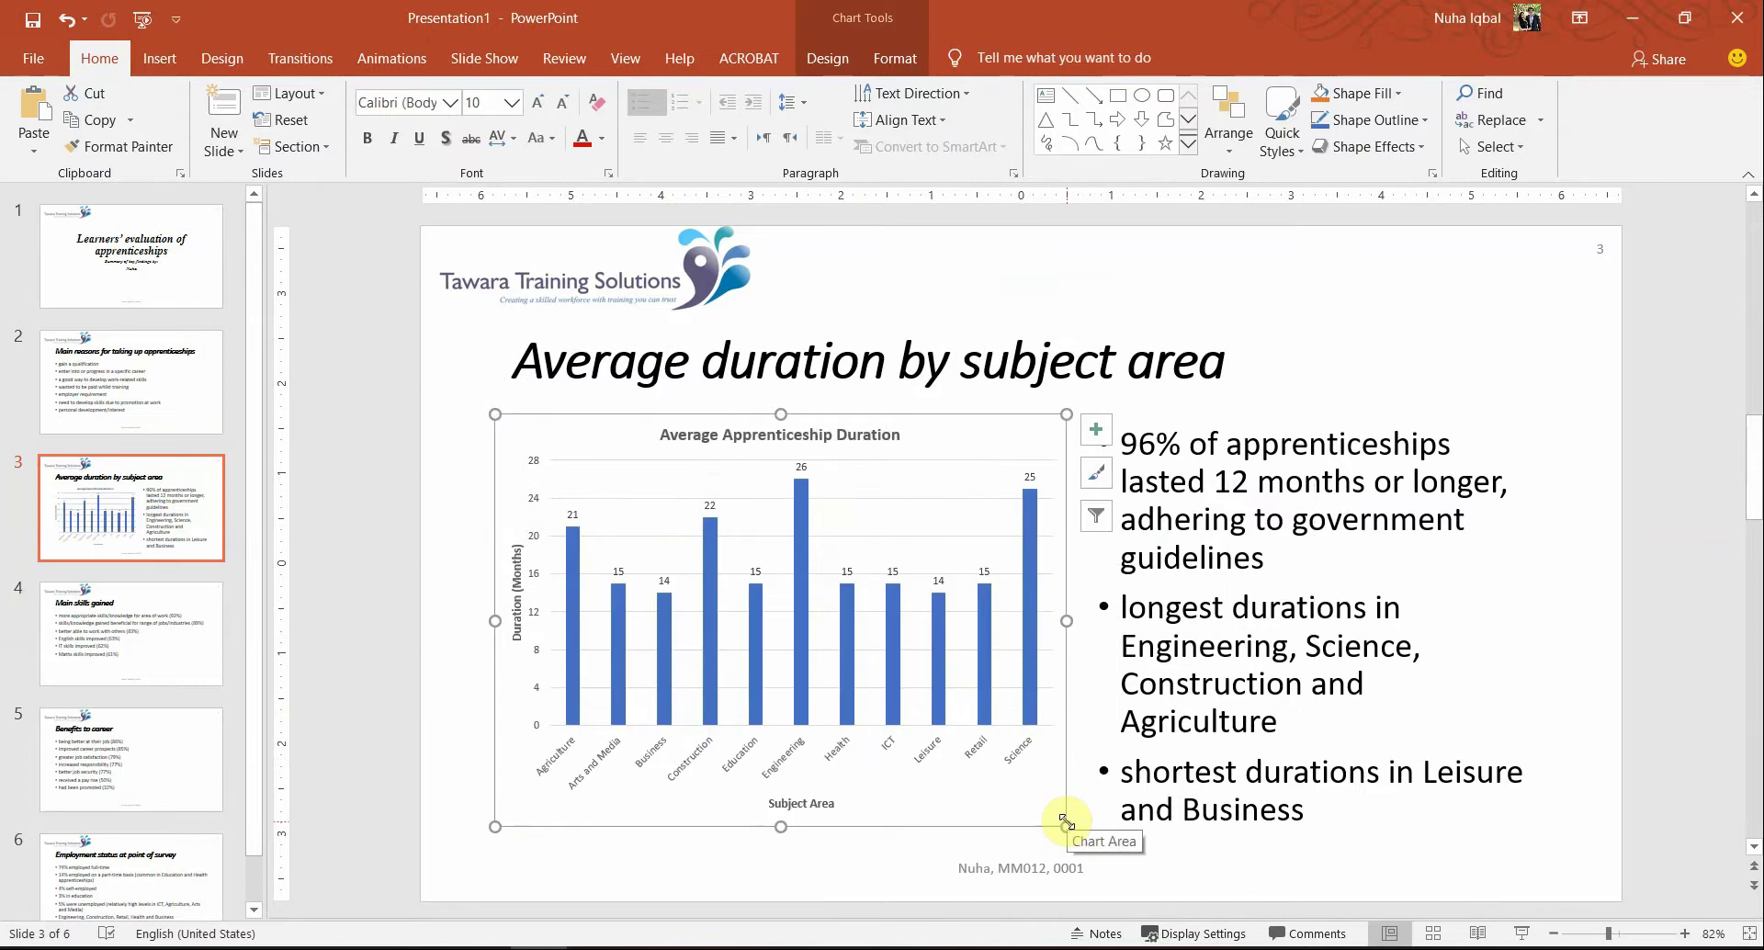
key(alt+Tab)
key(alt+Tab)
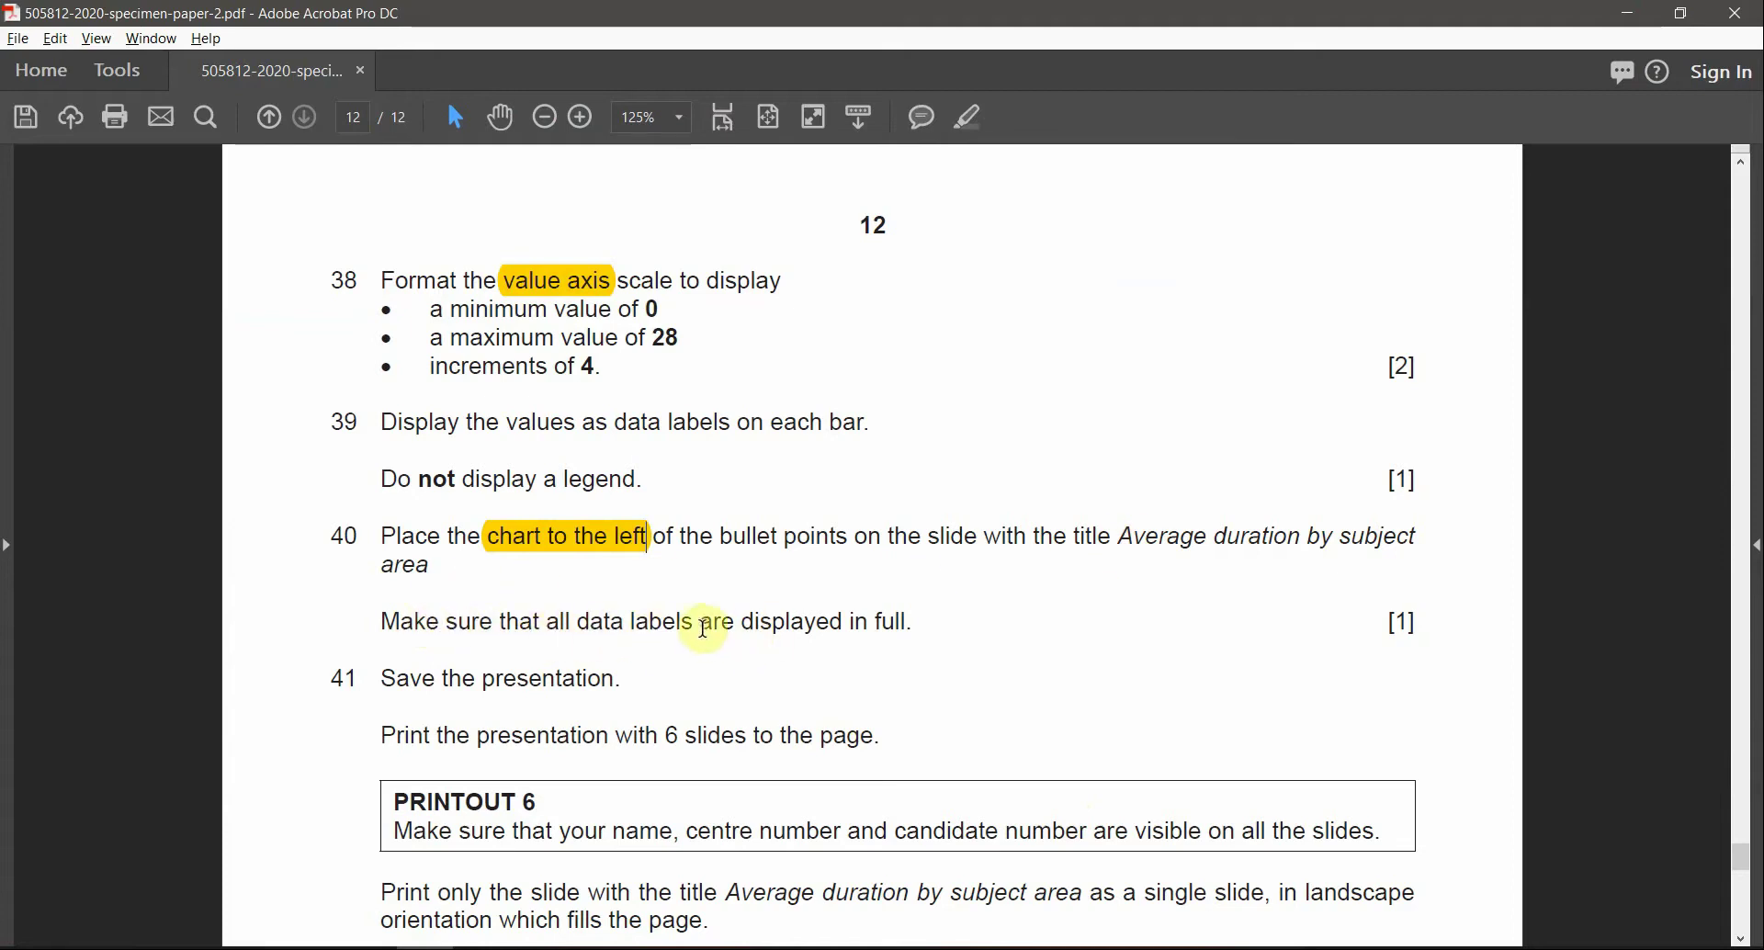
Resize slide 3's bullet box so the chart's data labels 14 to 26 show in full
key(alt+Tab)
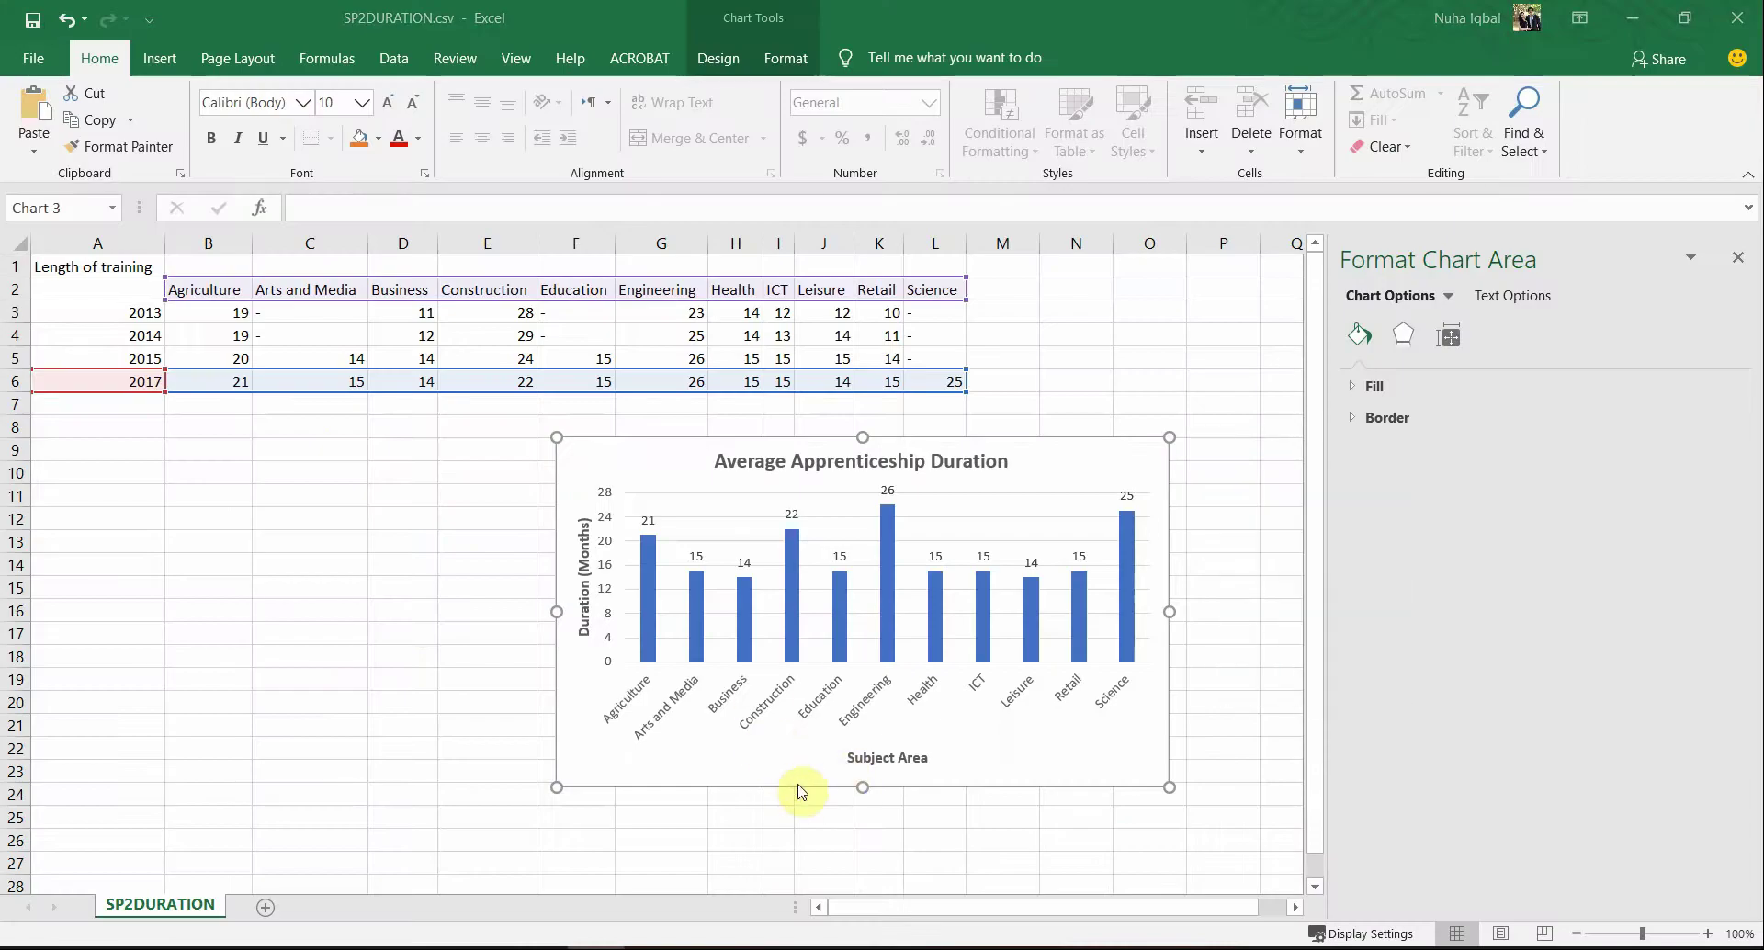
key(alt+Tab)
click(418, 749)
click(946, 689)
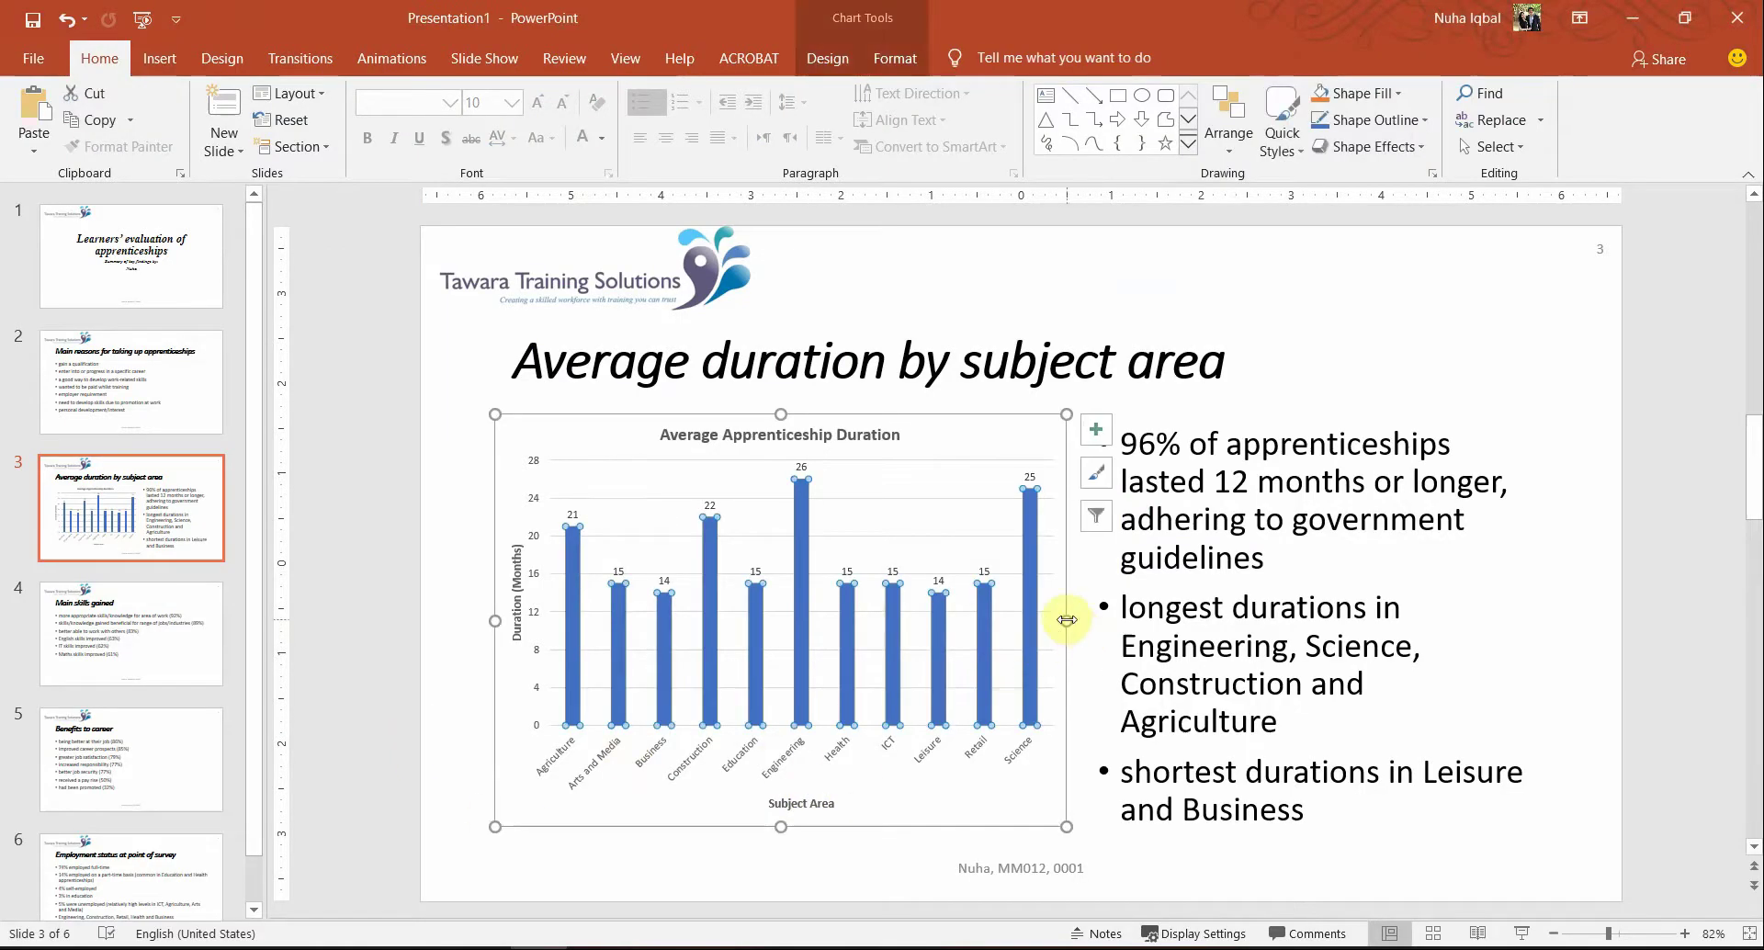
click(1251, 609)
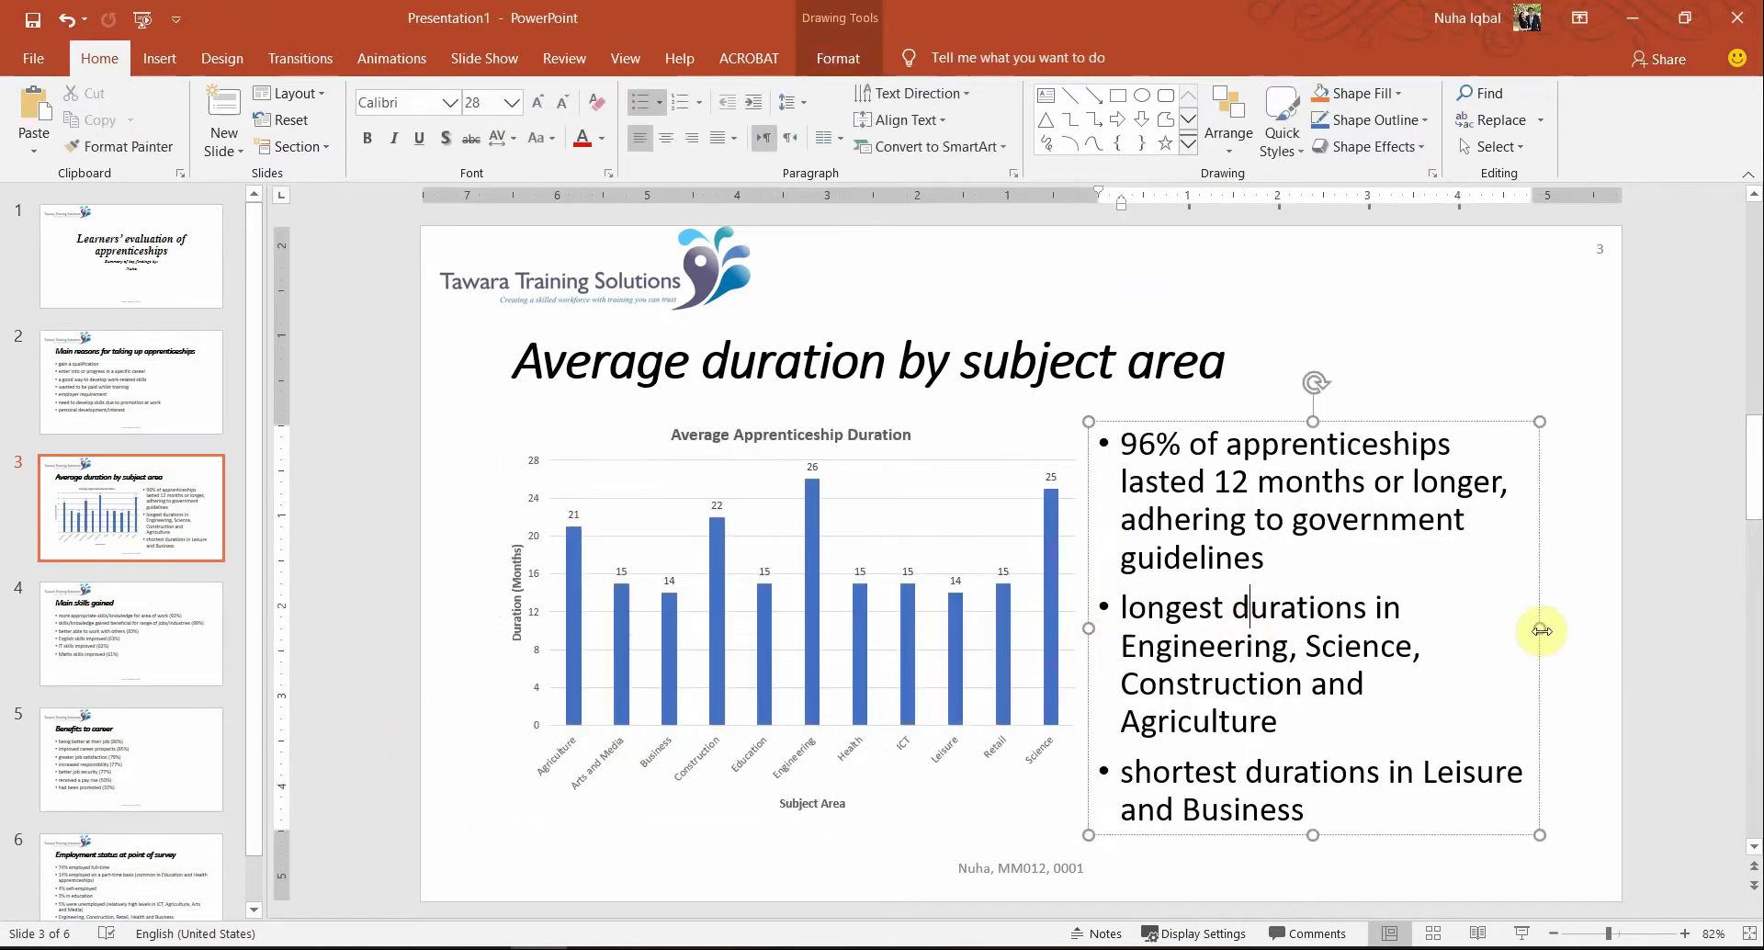
drag(1540, 630, 1599, 630)
drag(1088, 628, 1150, 622)
click(1098, 642)
click(1049, 603)
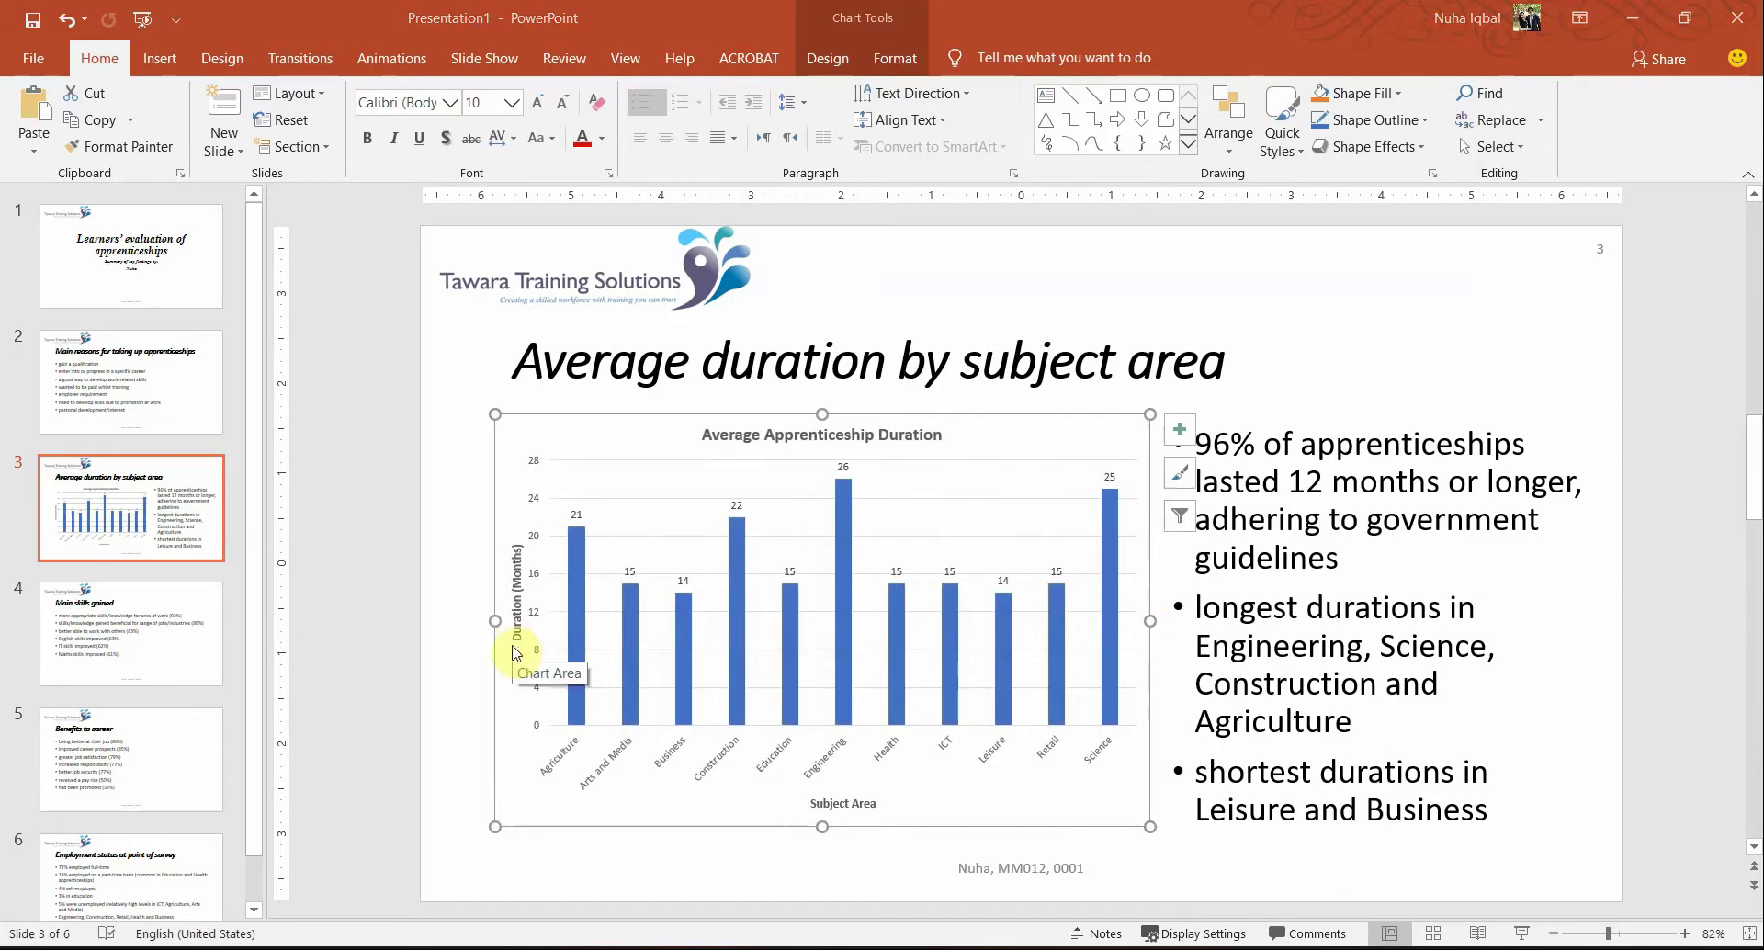
key(alt+Tab)
Note the '6 slides to the page' handout requirement and open Save As > Browse
scroll(487, 725, down, 1)
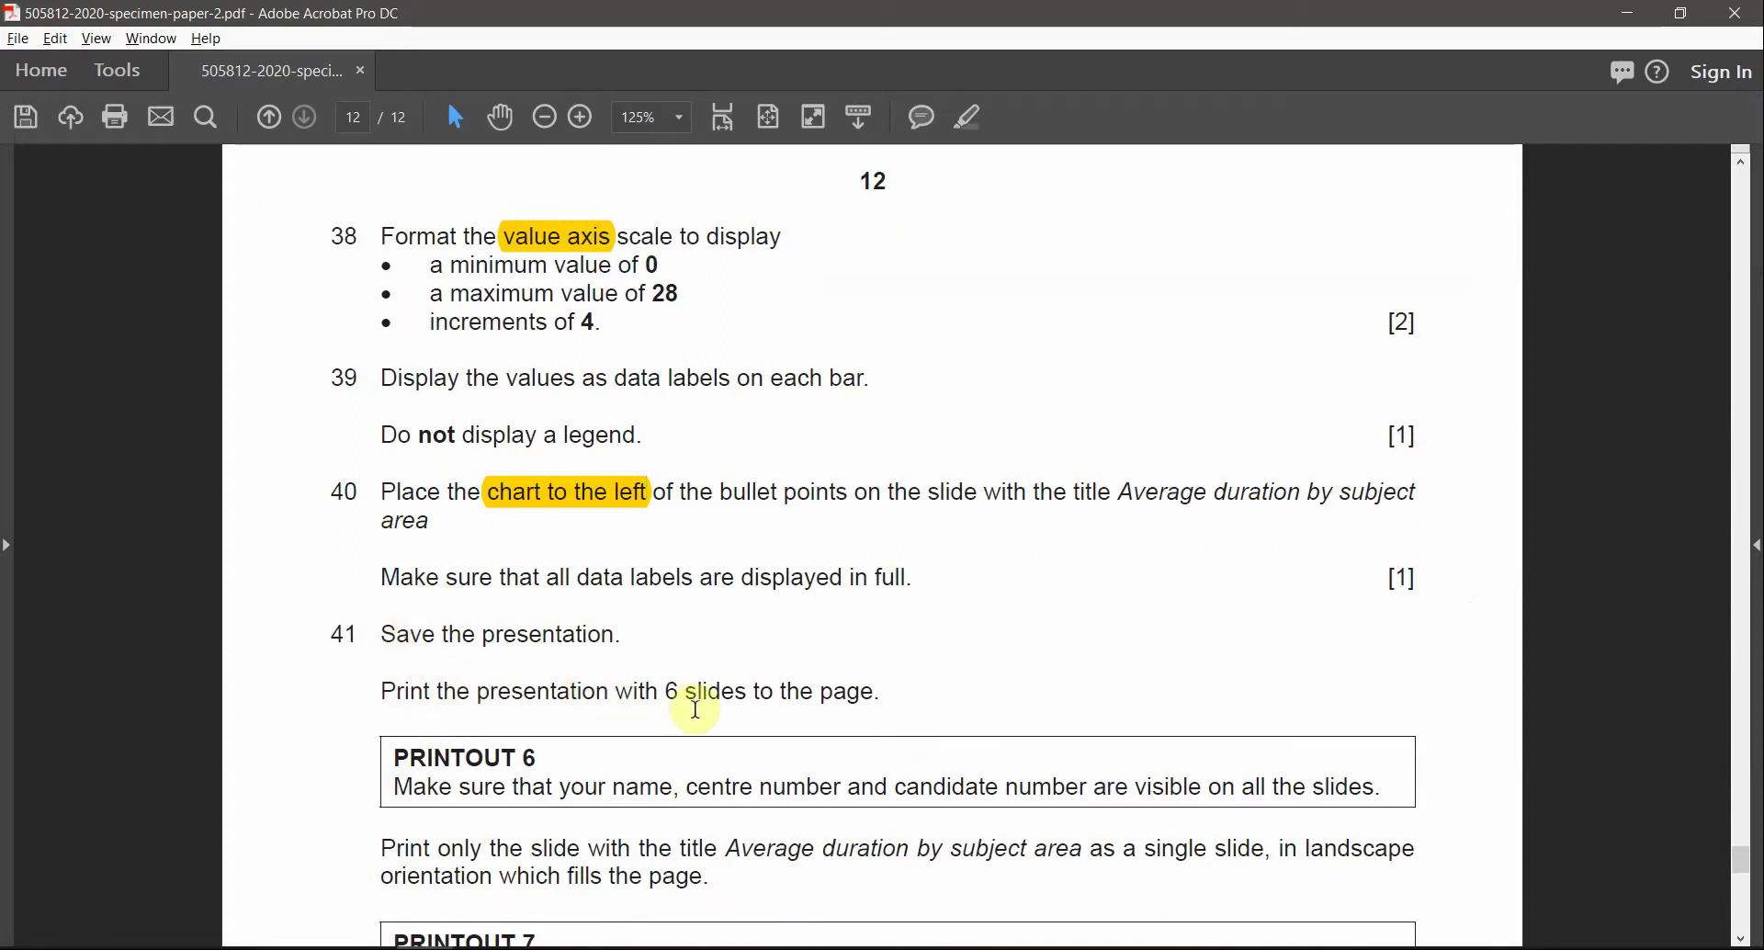
drag(673, 689, 891, 705)
key(alt+Tab)
click(34, 20)
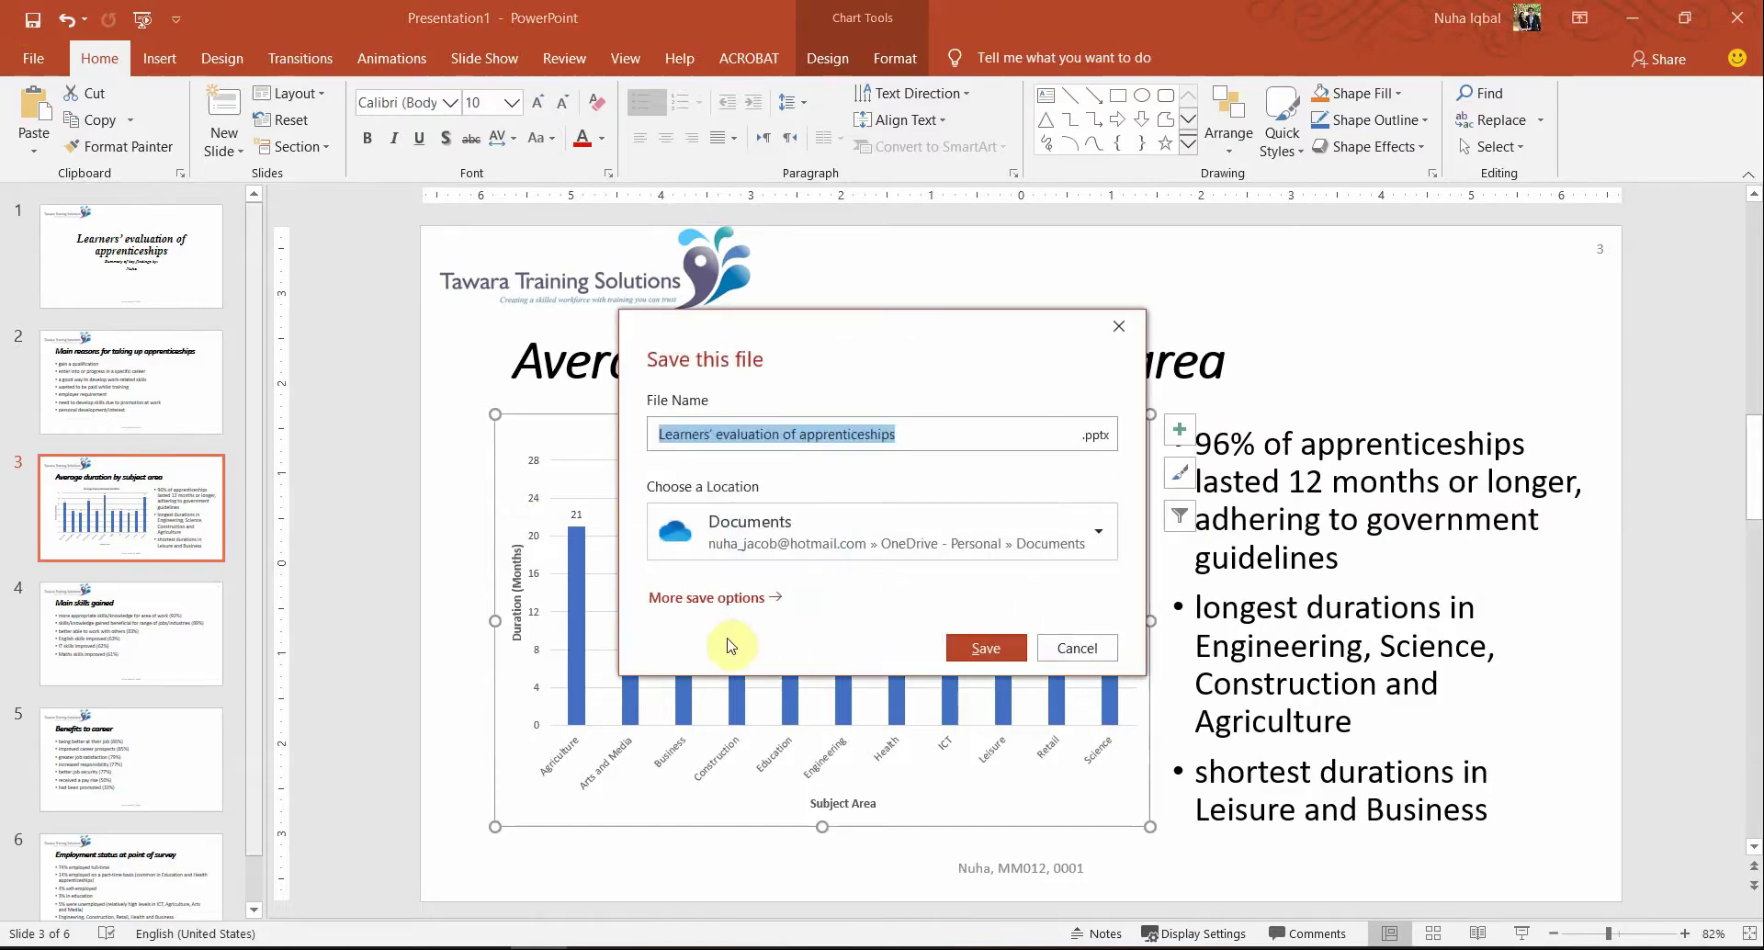
click(752, 602)
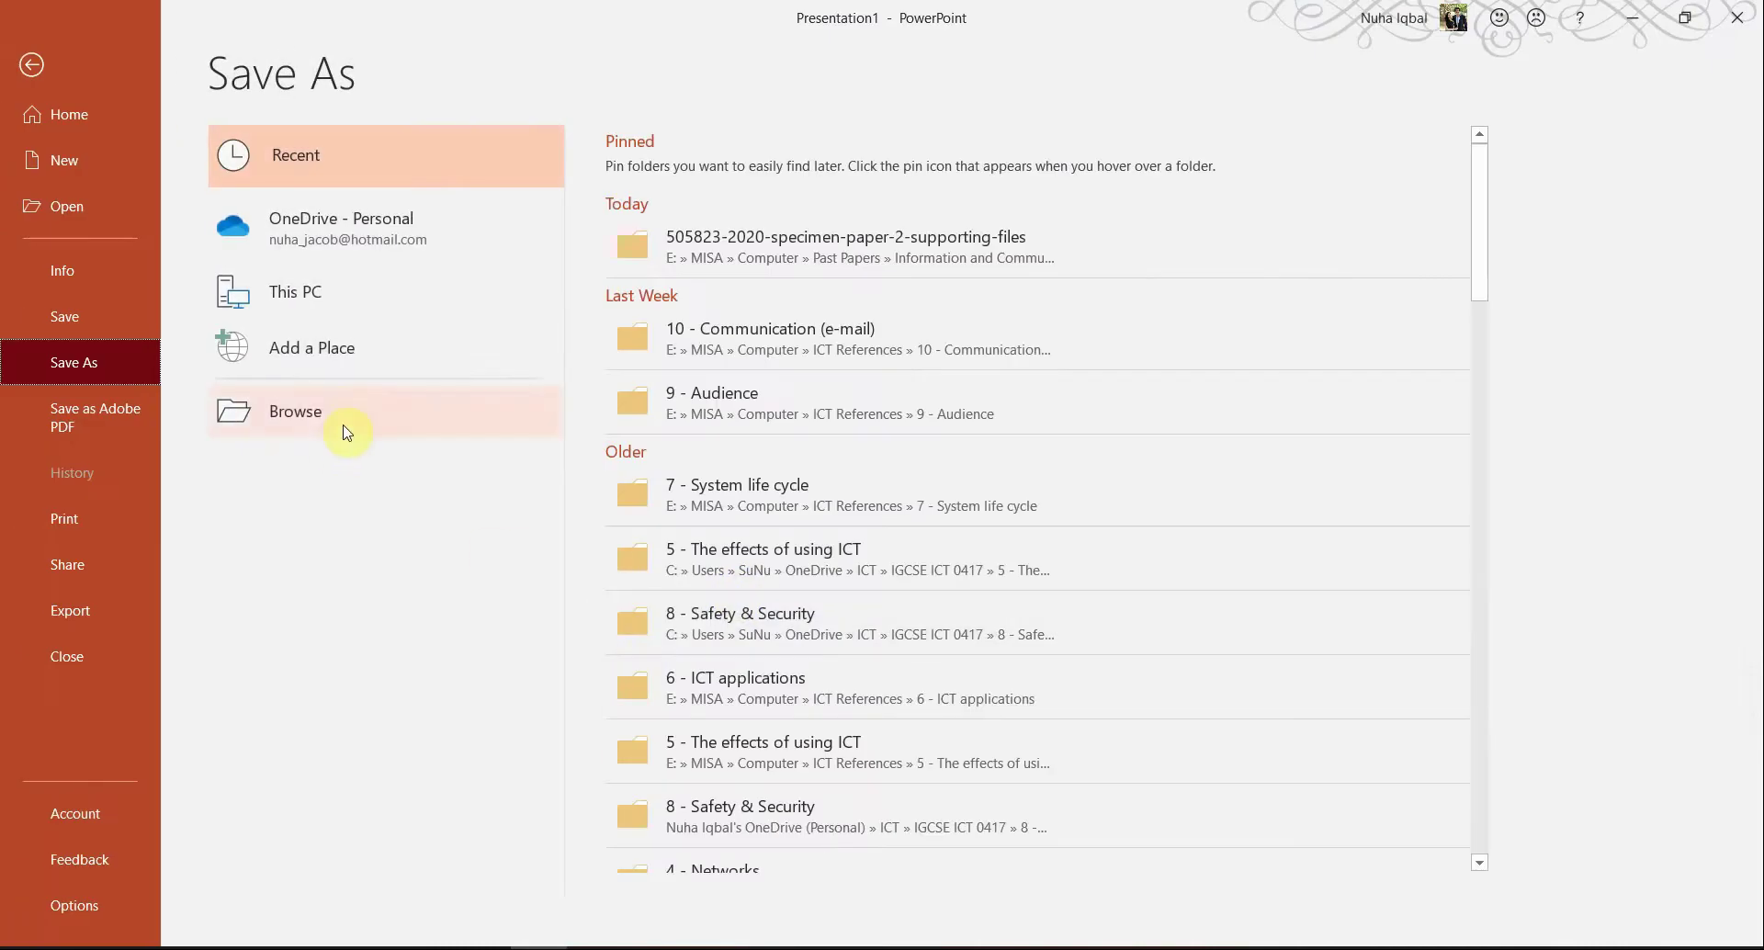
click(454, 425)
key(BackSpace)
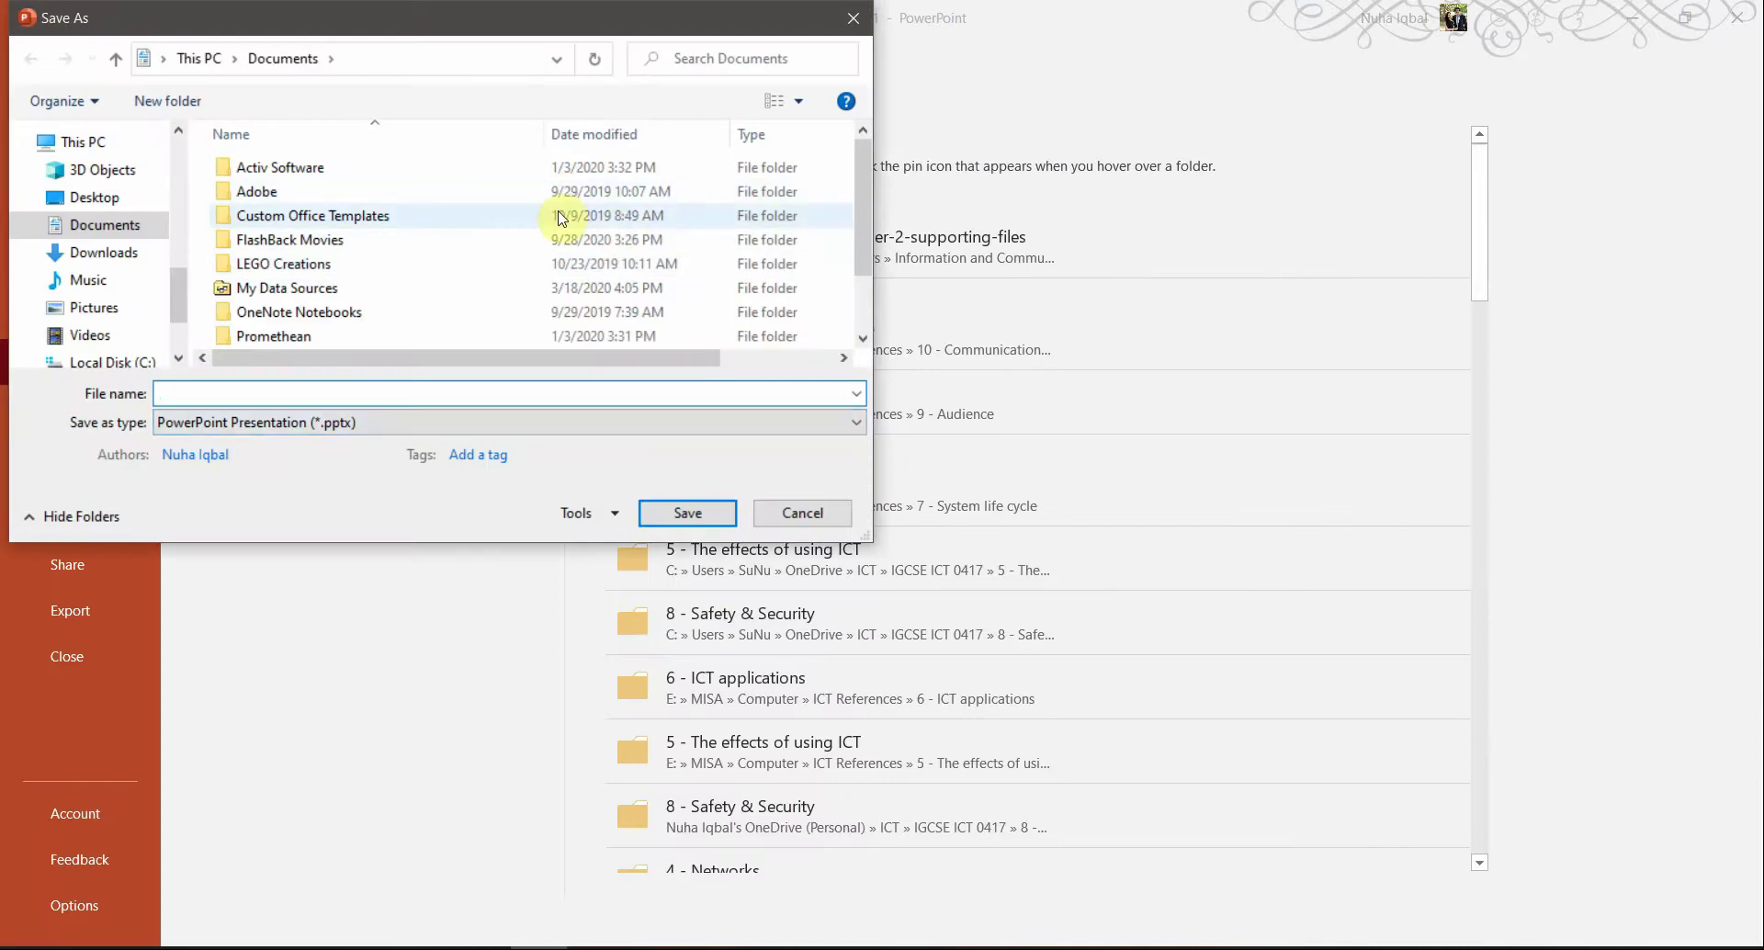
Paste the supporting-files folder path and save as Learners' evaluation of apprenticeships.pptx
key(alt)
key(alt+Tab)
click(855, 231)
key(ctrl+c)
key(alt+Tab)
key(ctrl+v)
key(Return)
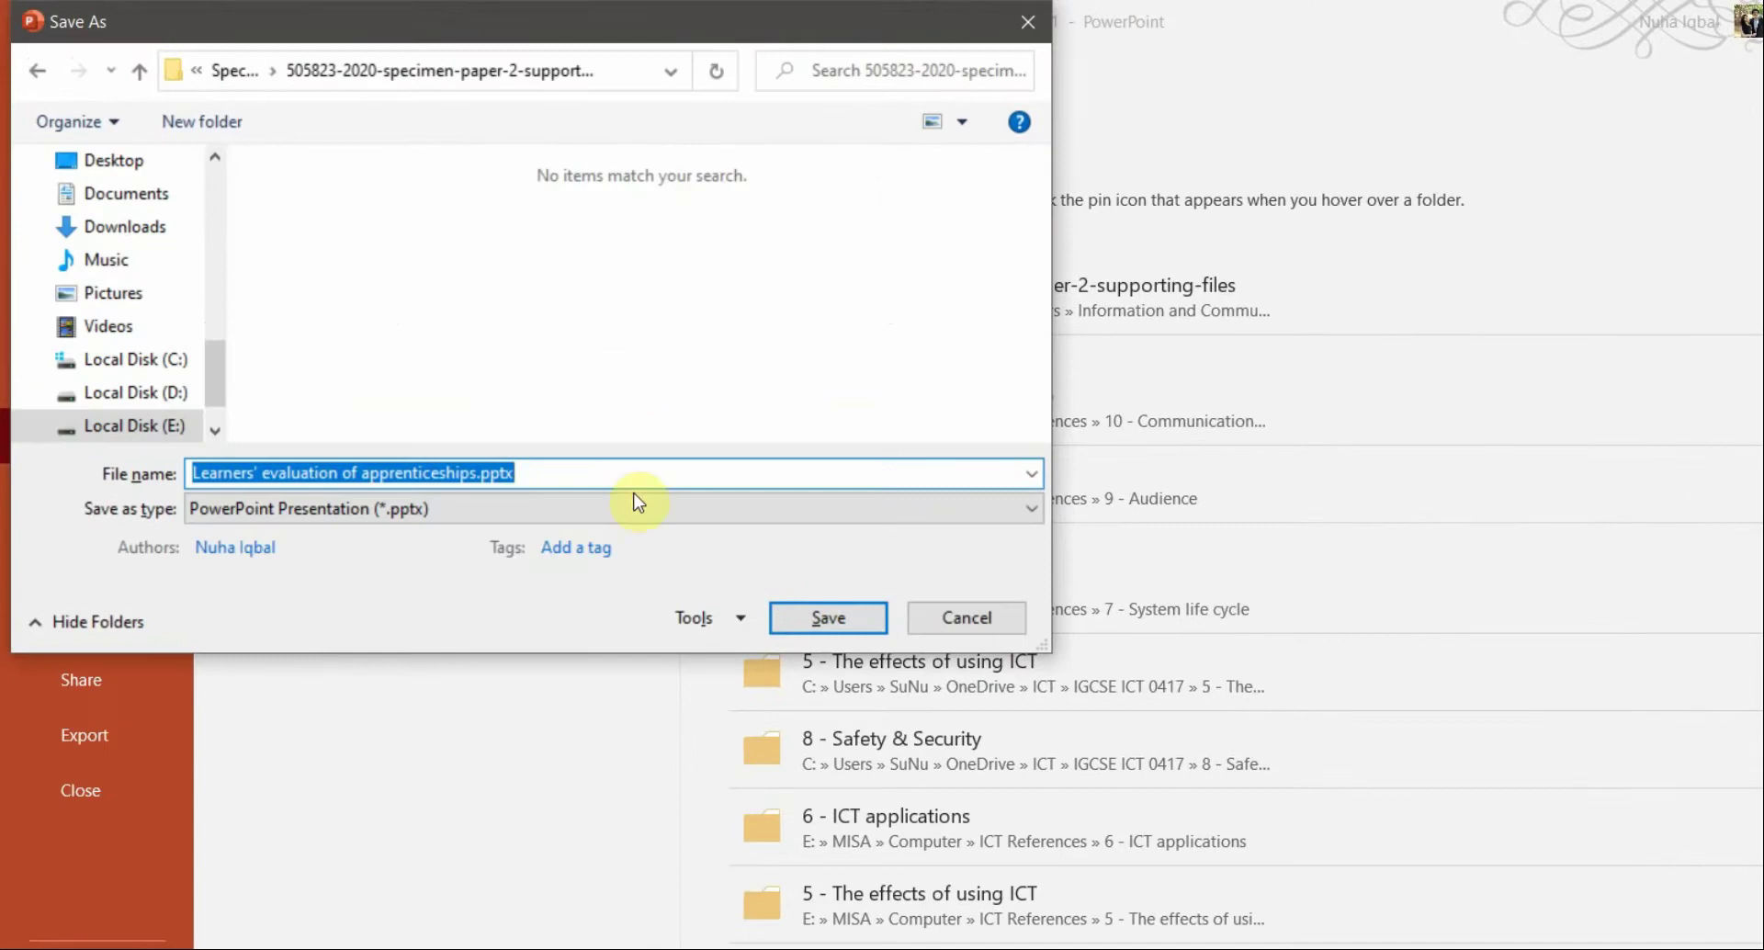
click(855, 628)
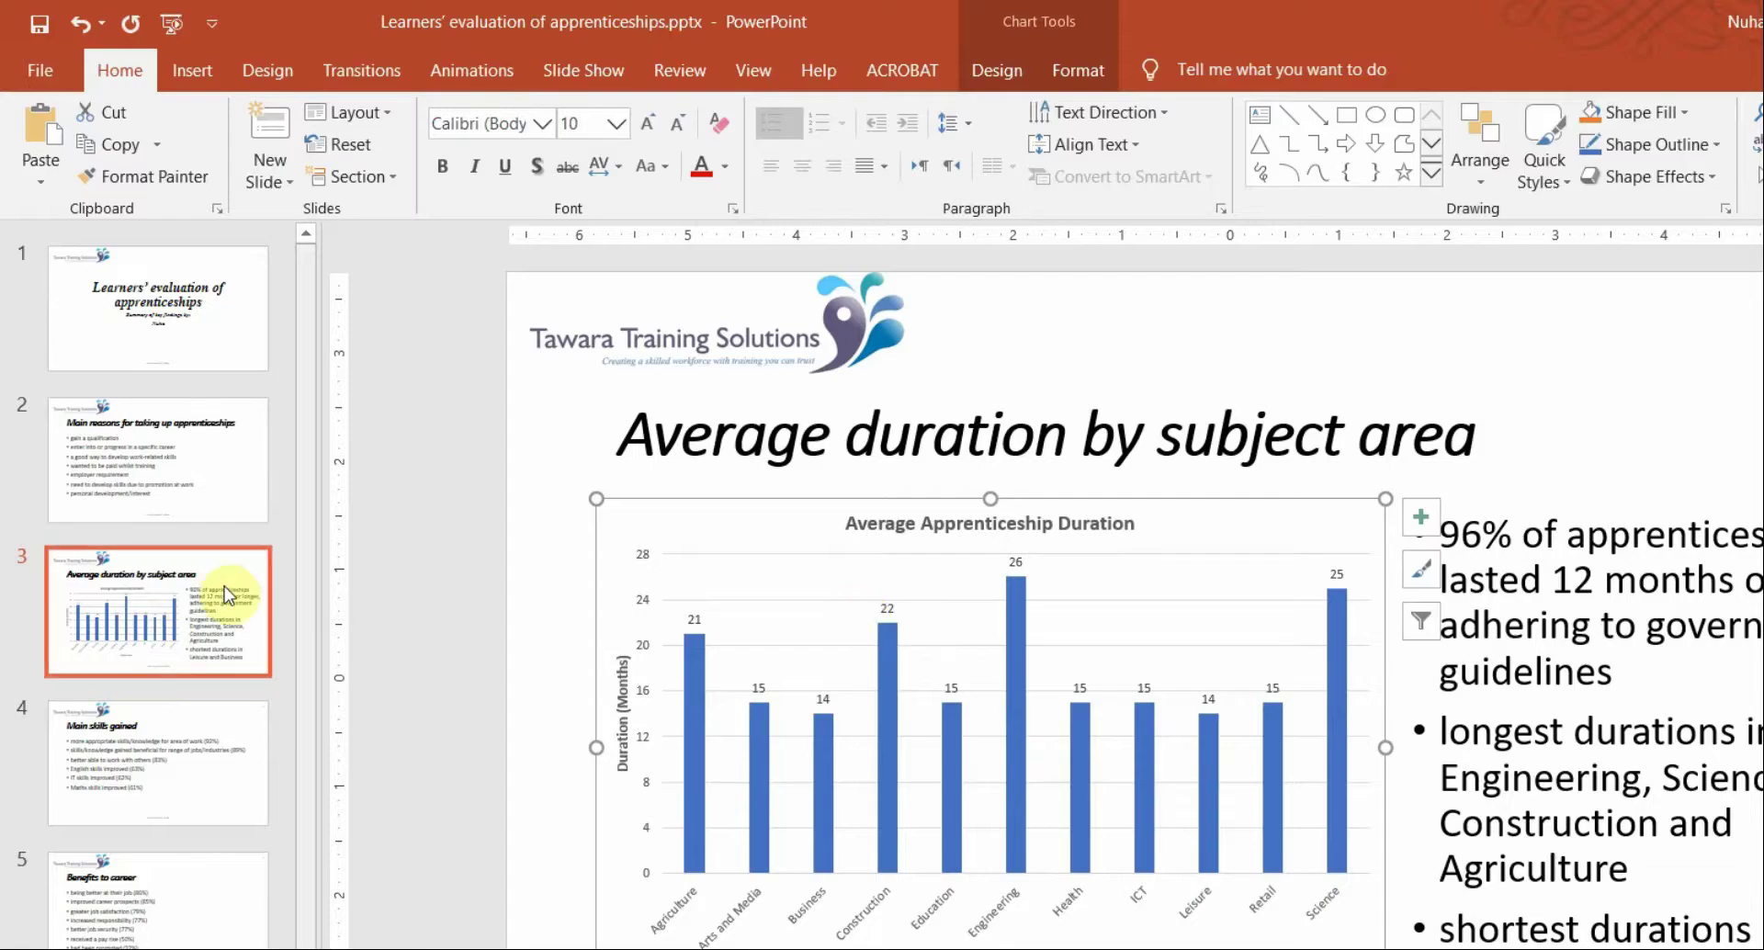
Set the print layout to 6 Slides Horizontal handouts, showing all six slides on one page
click(40, 72)
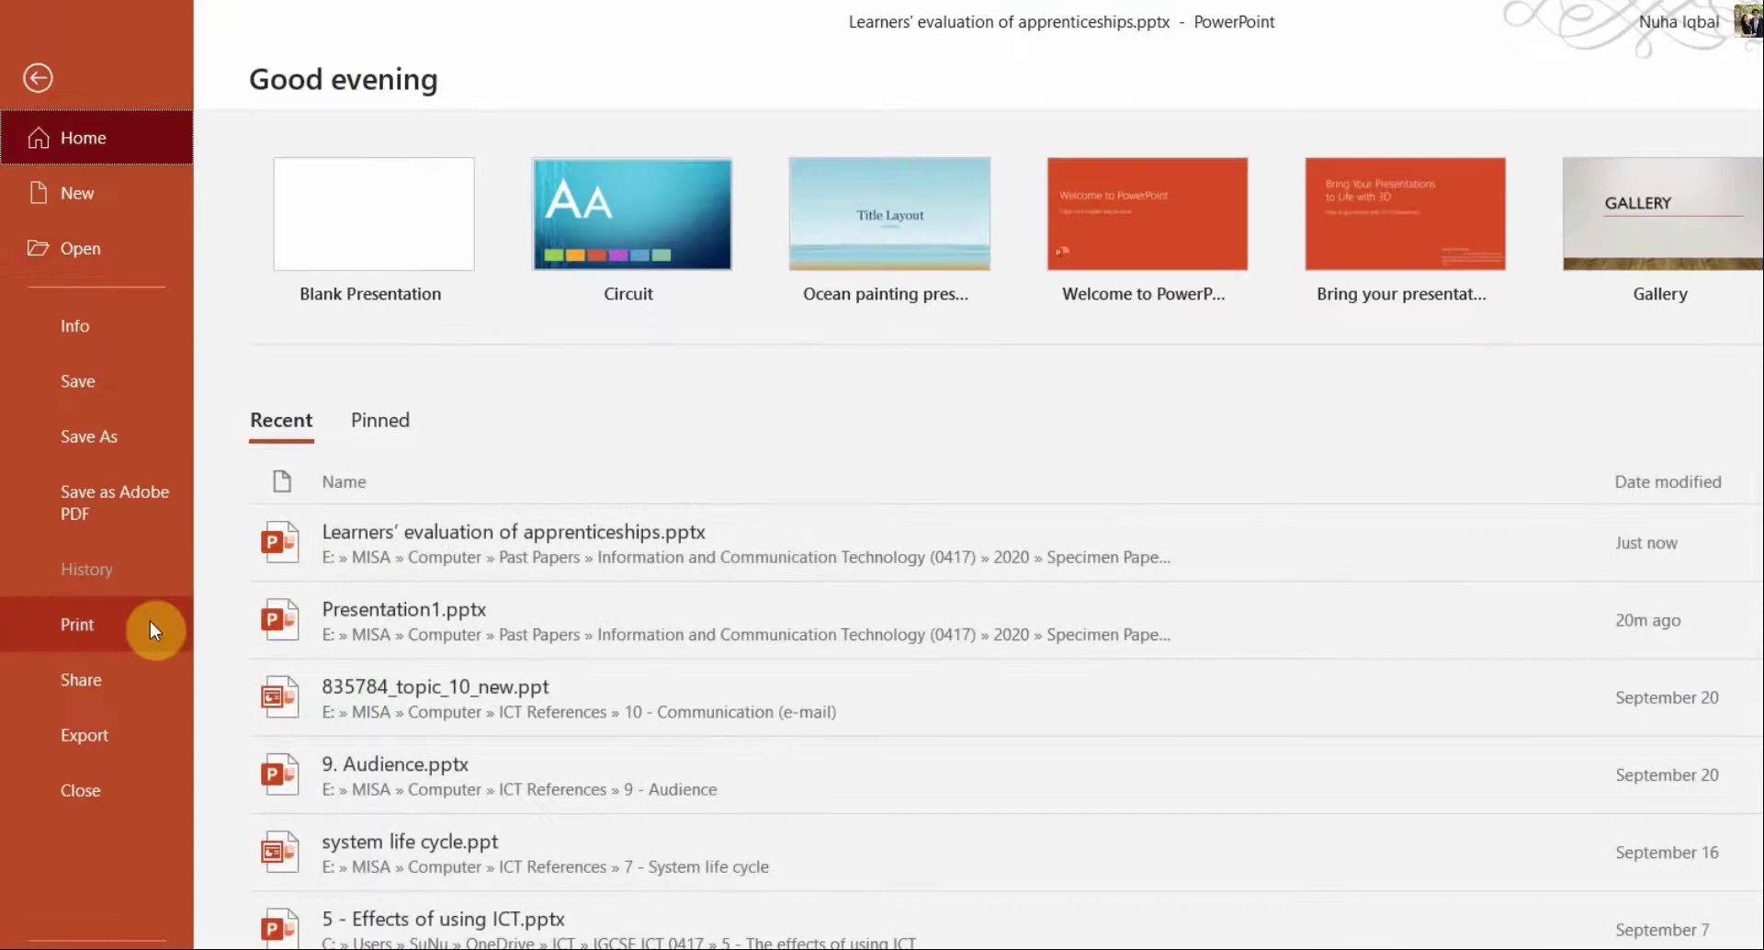
click(151, 621)
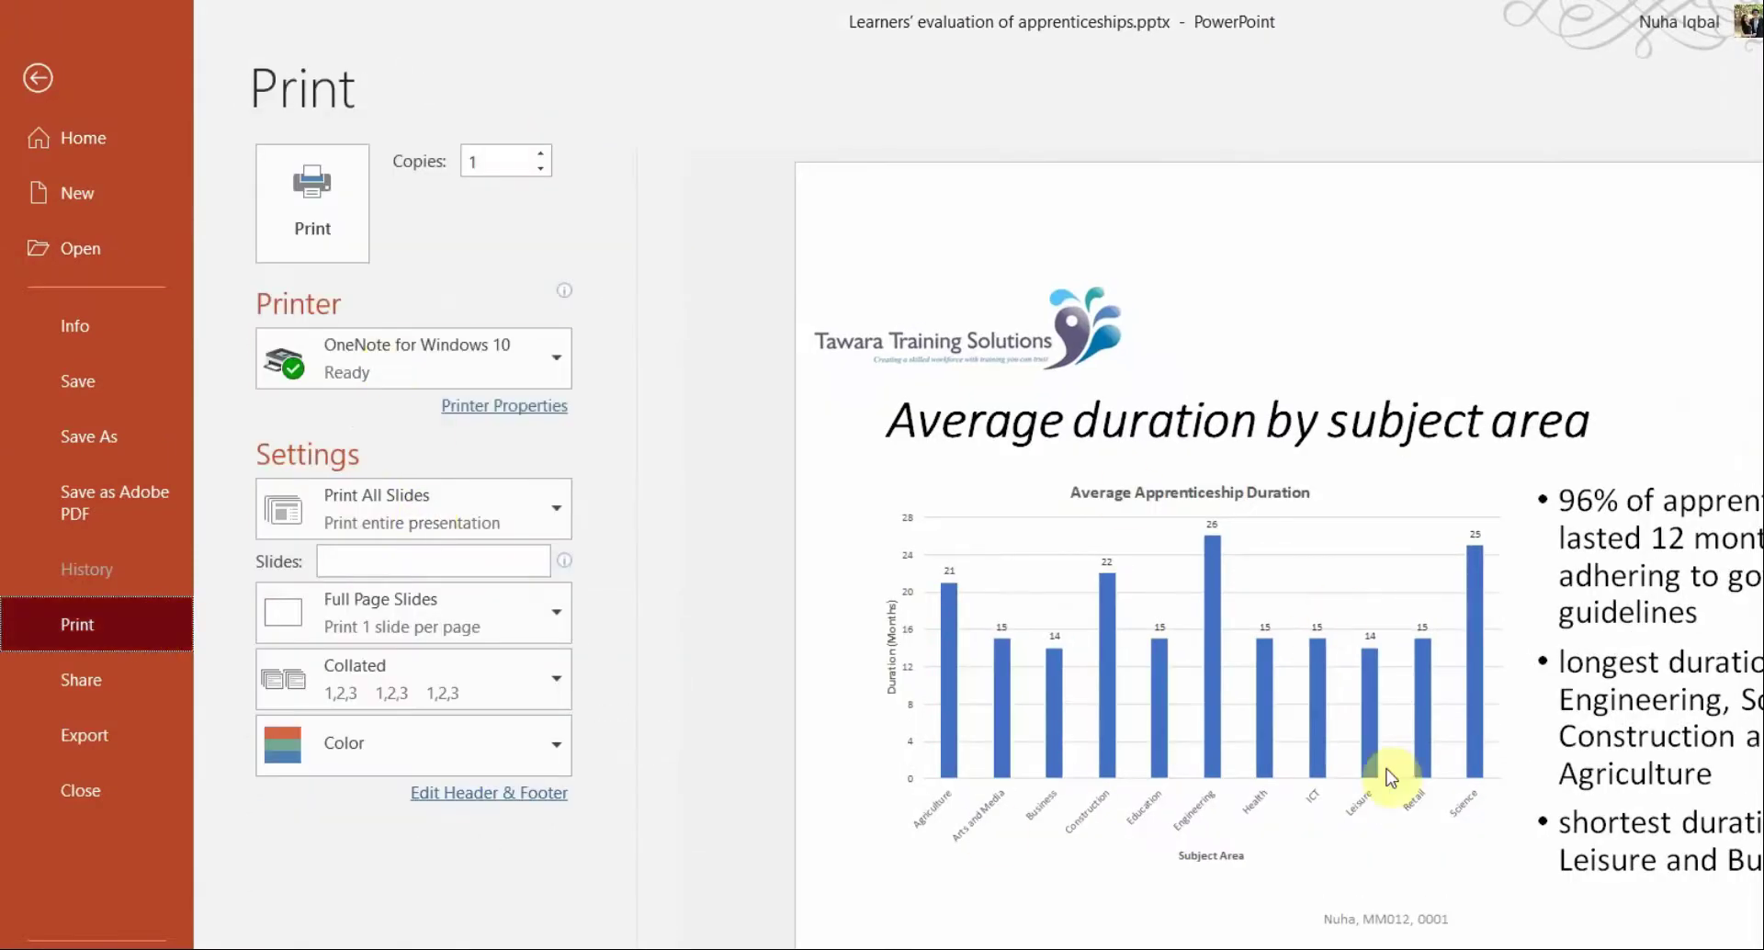
click(350, 612)
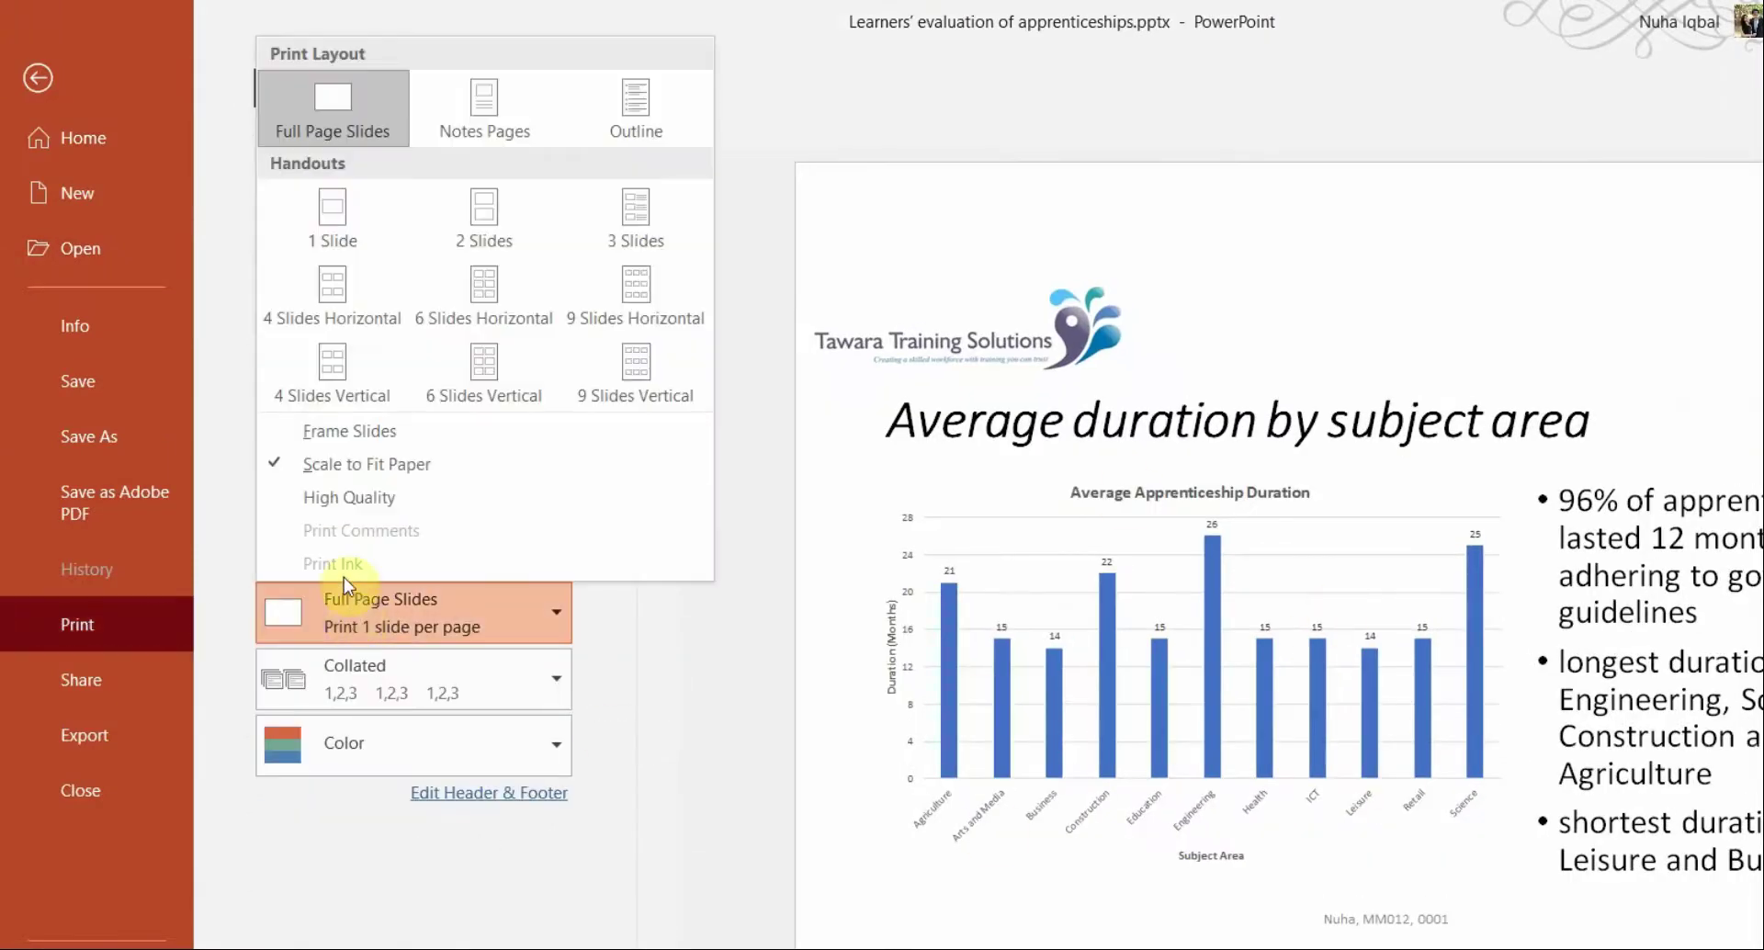
click(344, 611)
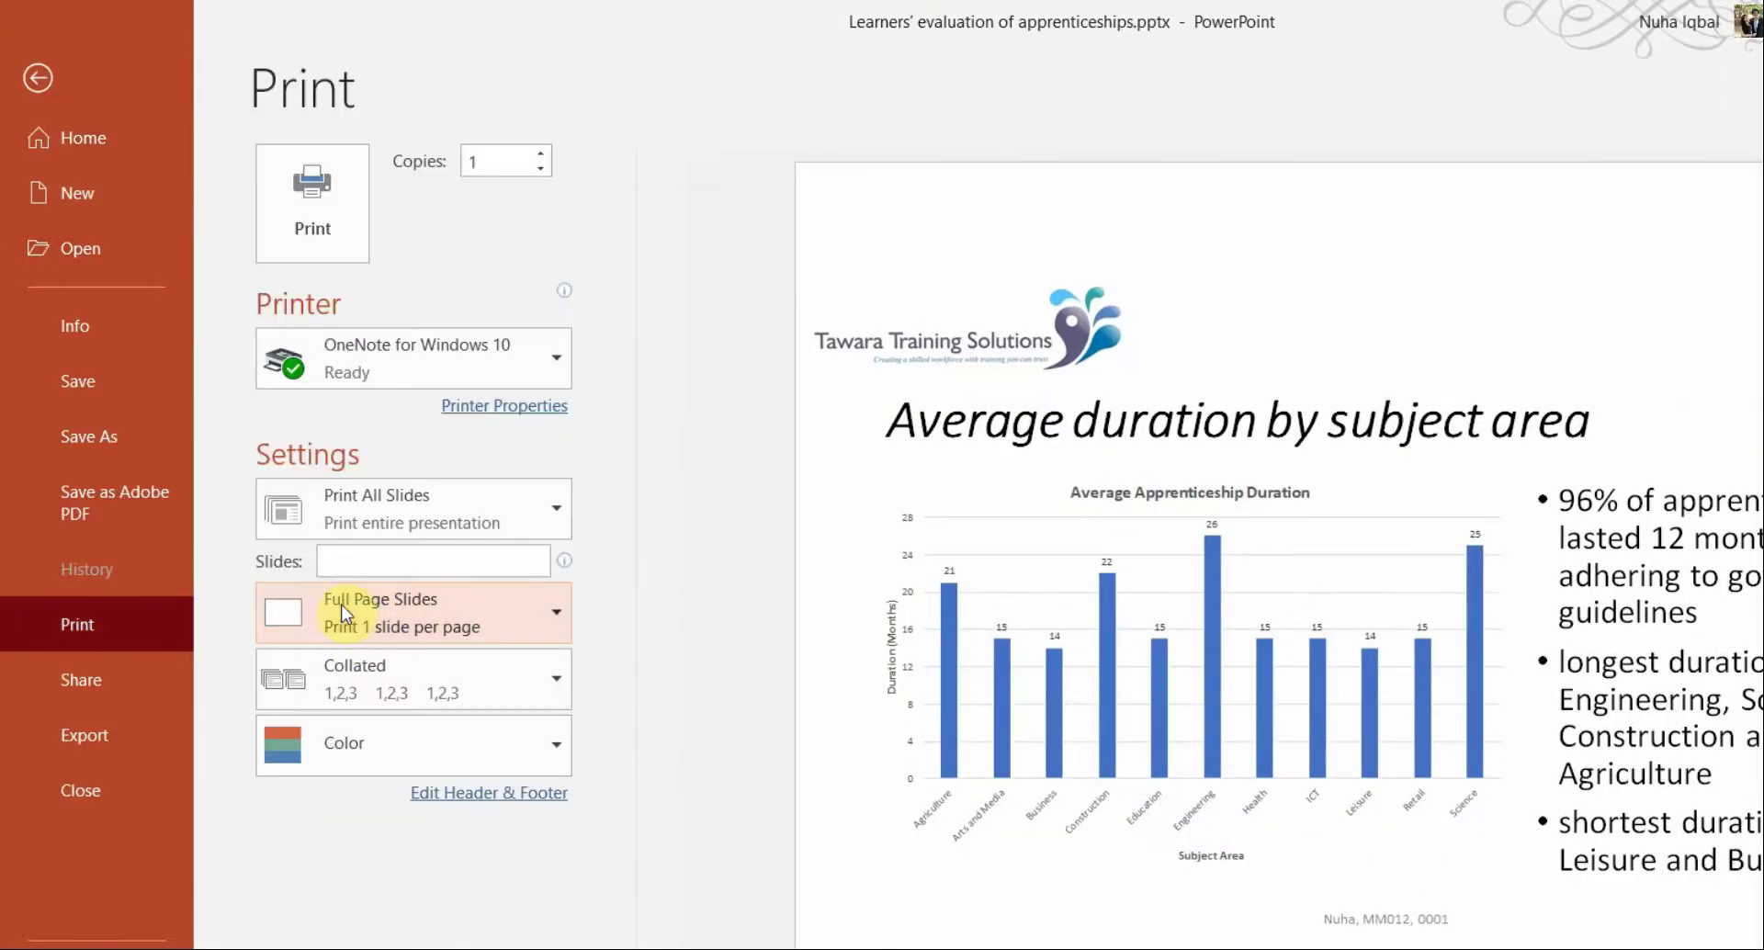
click(415, 624)
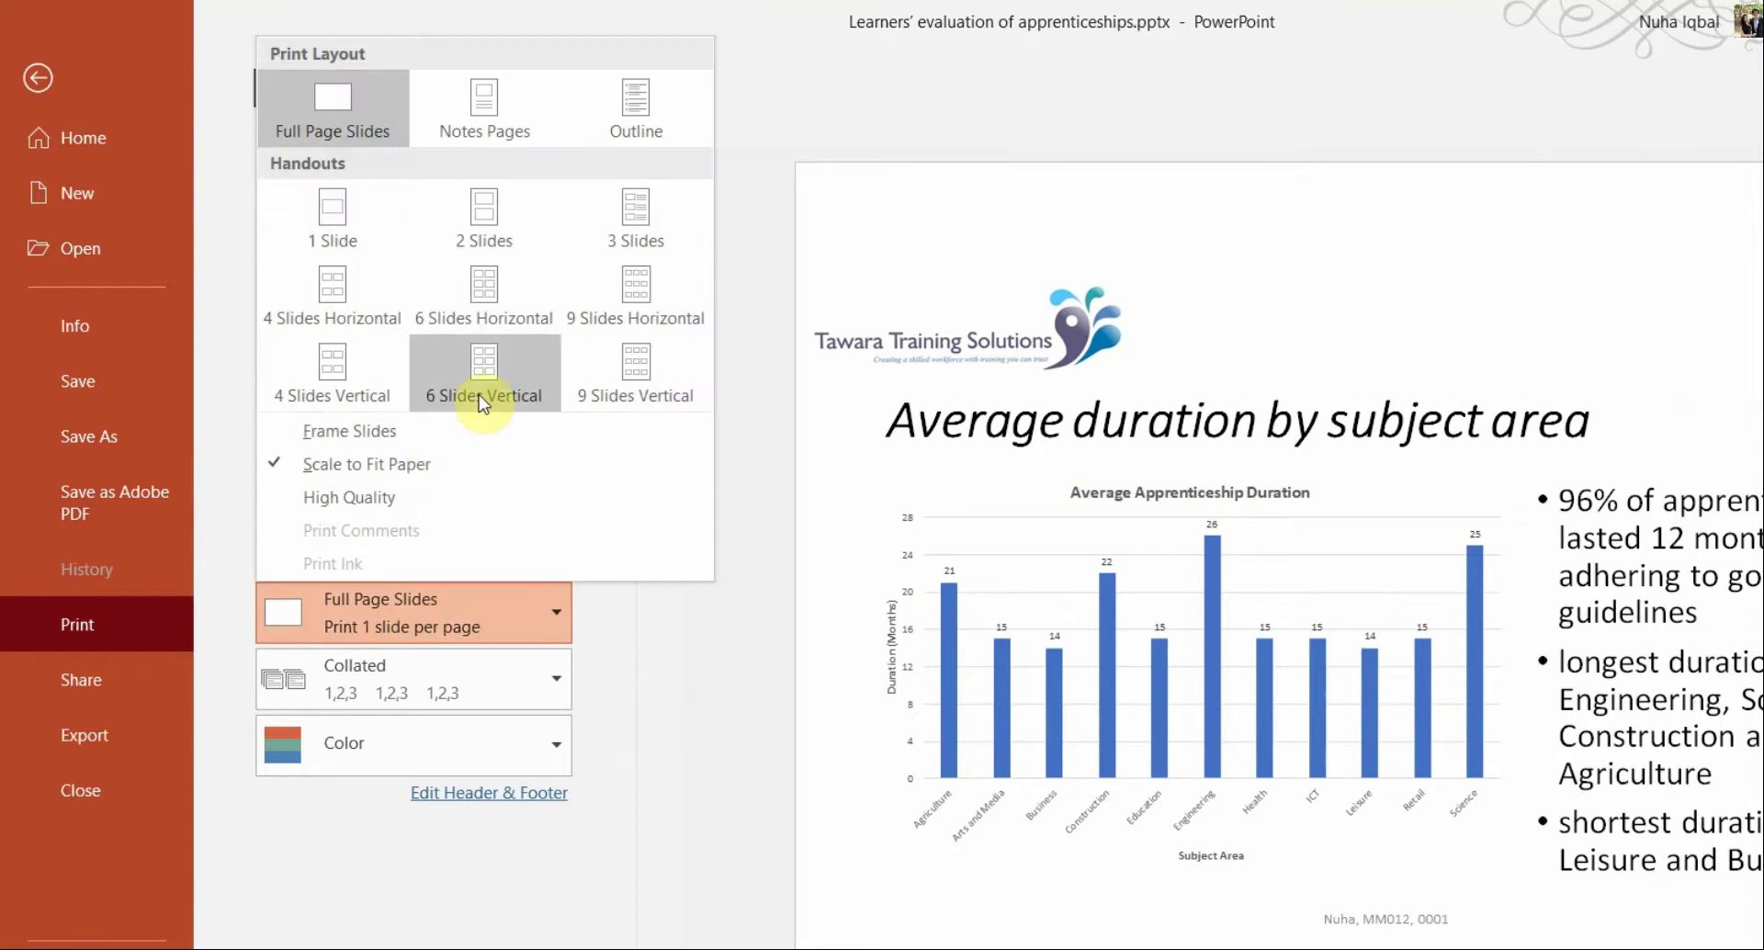
click(506, 303)
click(396, 602)
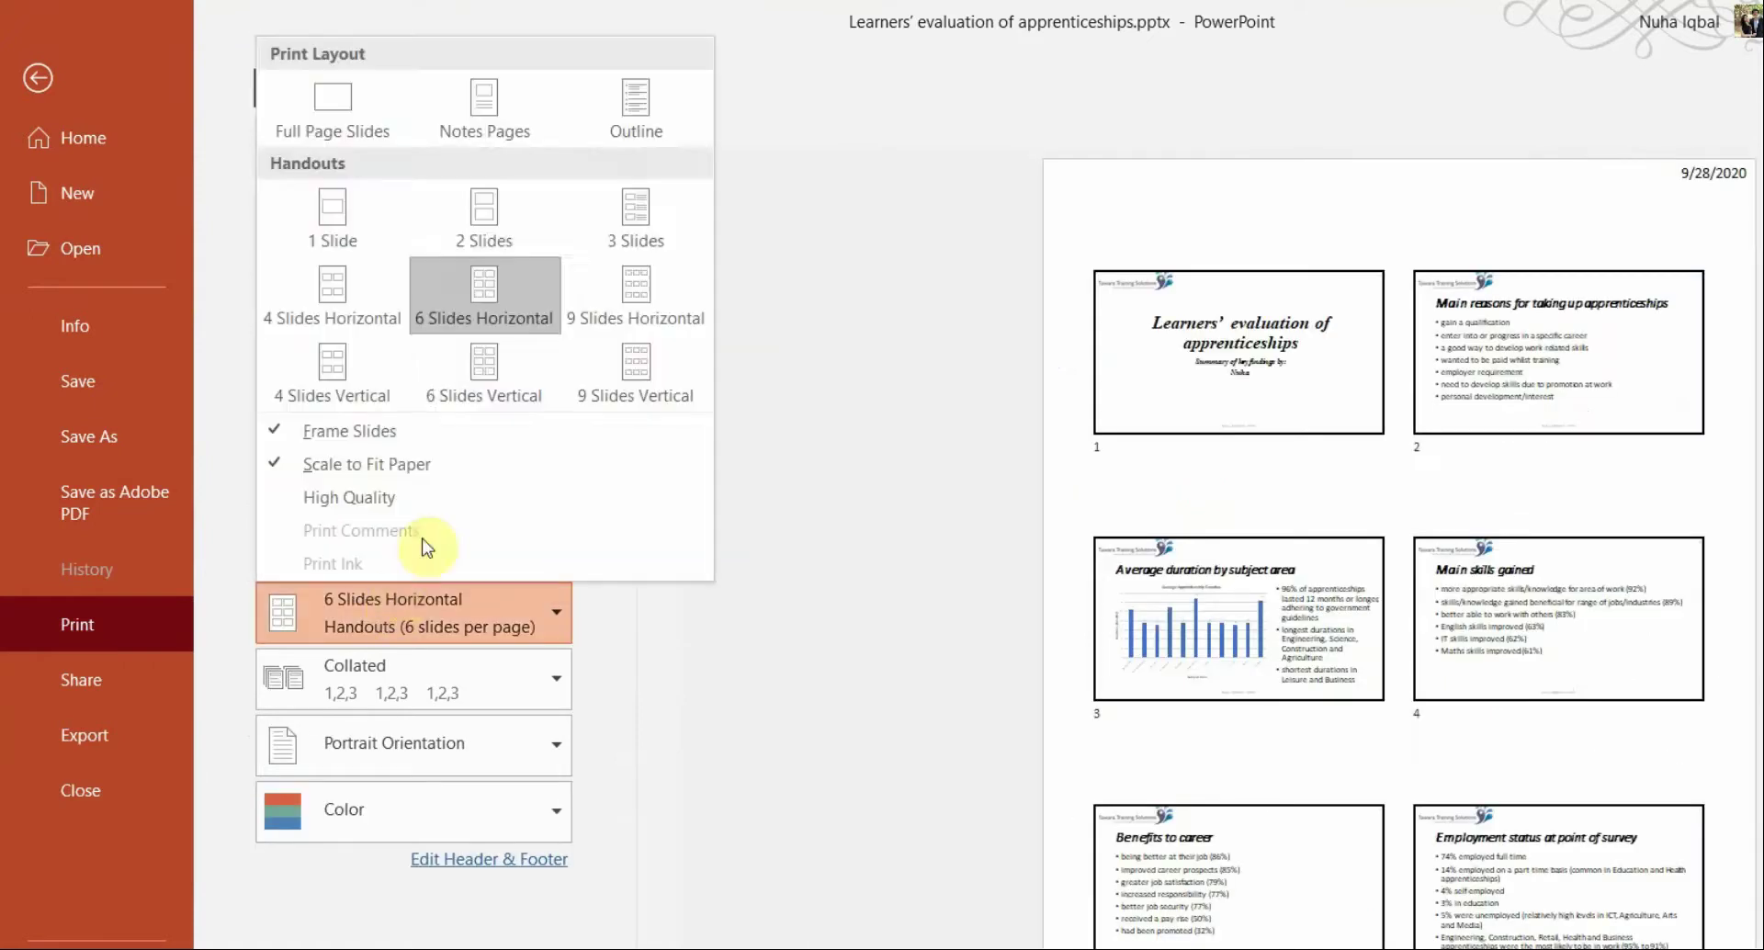
click(458, 405)
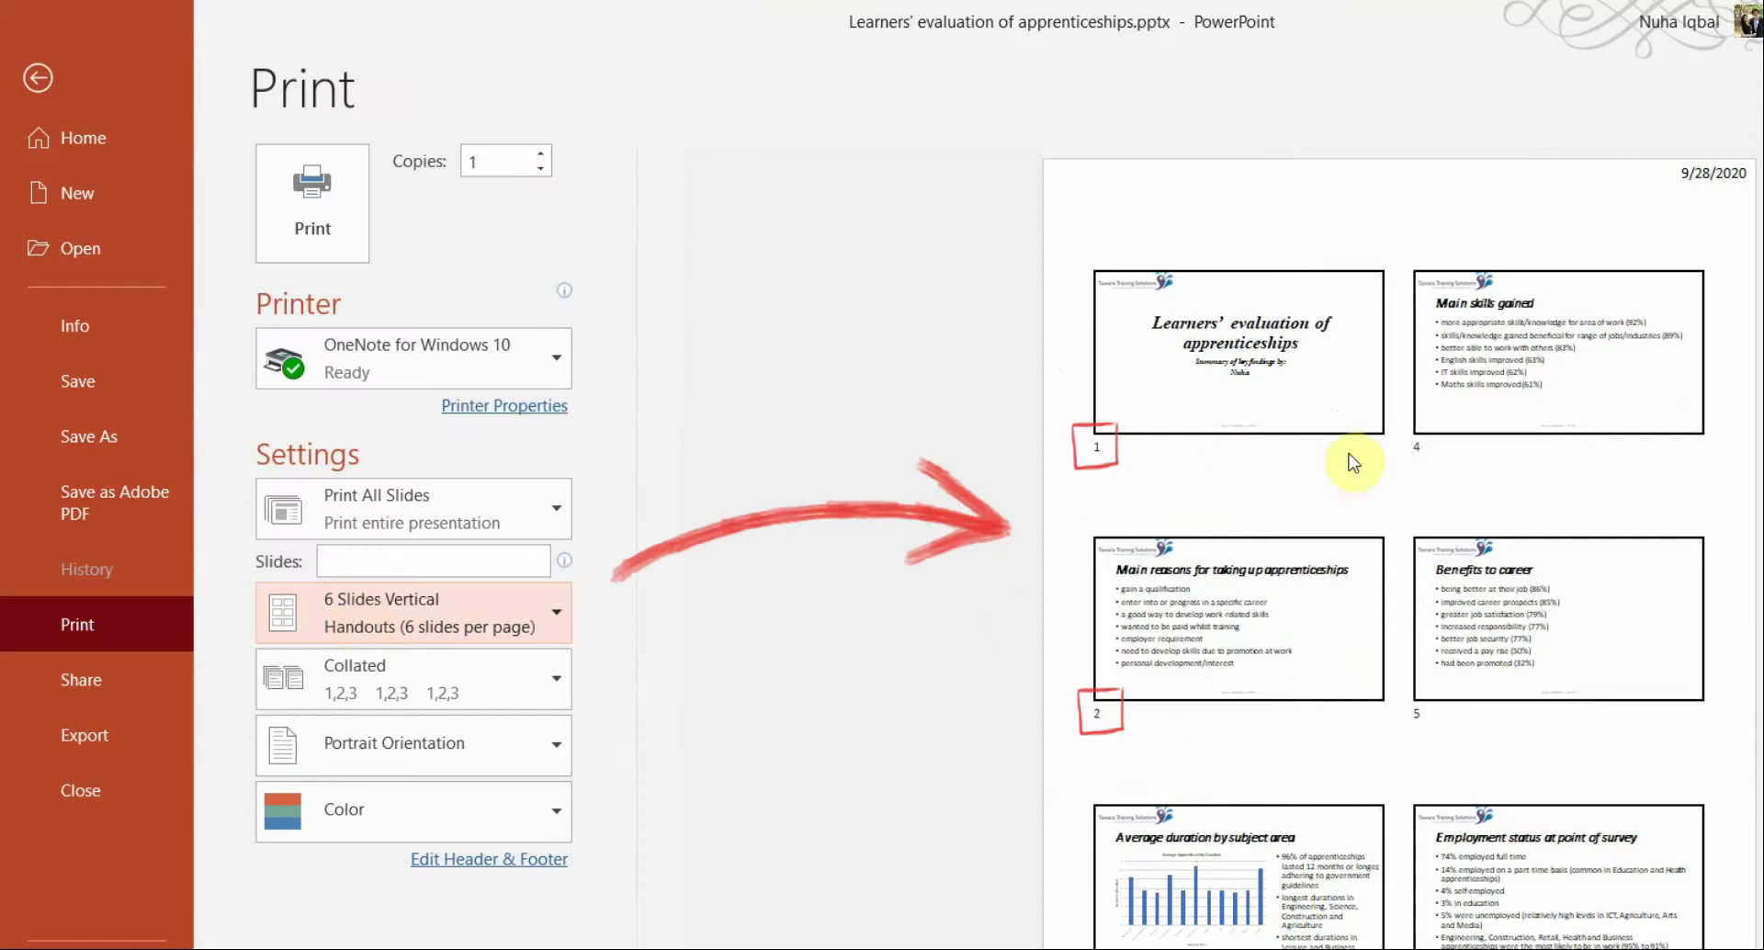
click(410, 614)
click(482, 308)
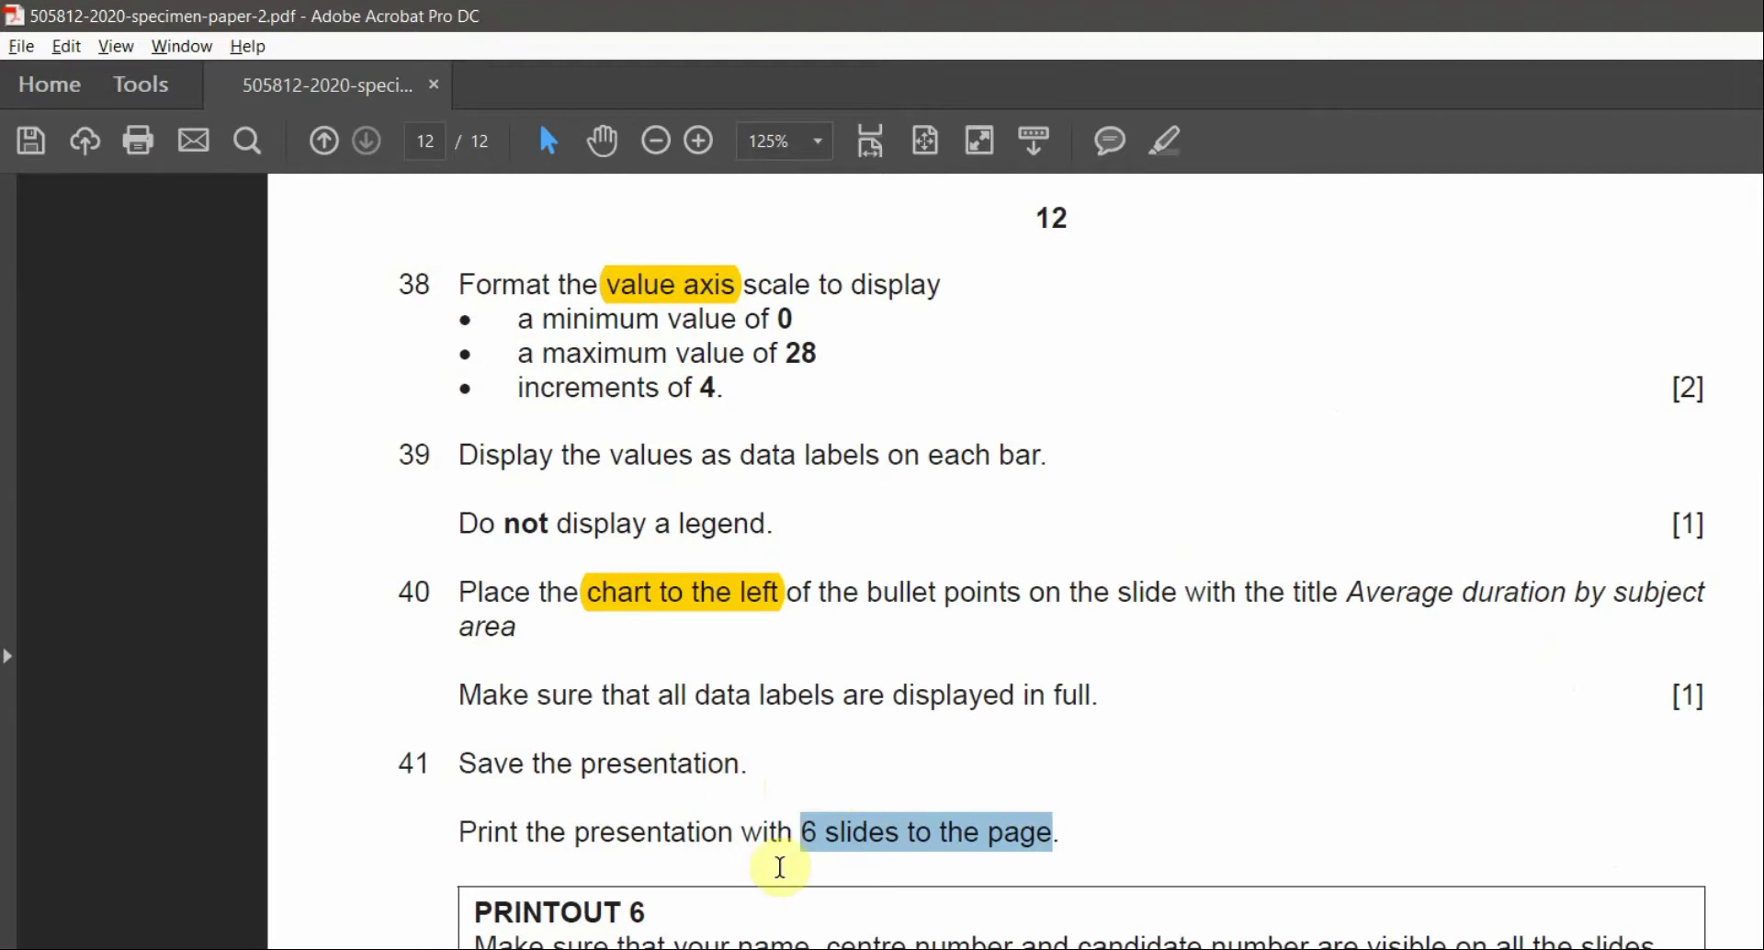
Highlight 'presentation with 6 slides' and 'slides to the page' in the instructions PDF
click(661, 846)
drag(575, 833, 880, 838)
drag(1036, 833, 882, 839)
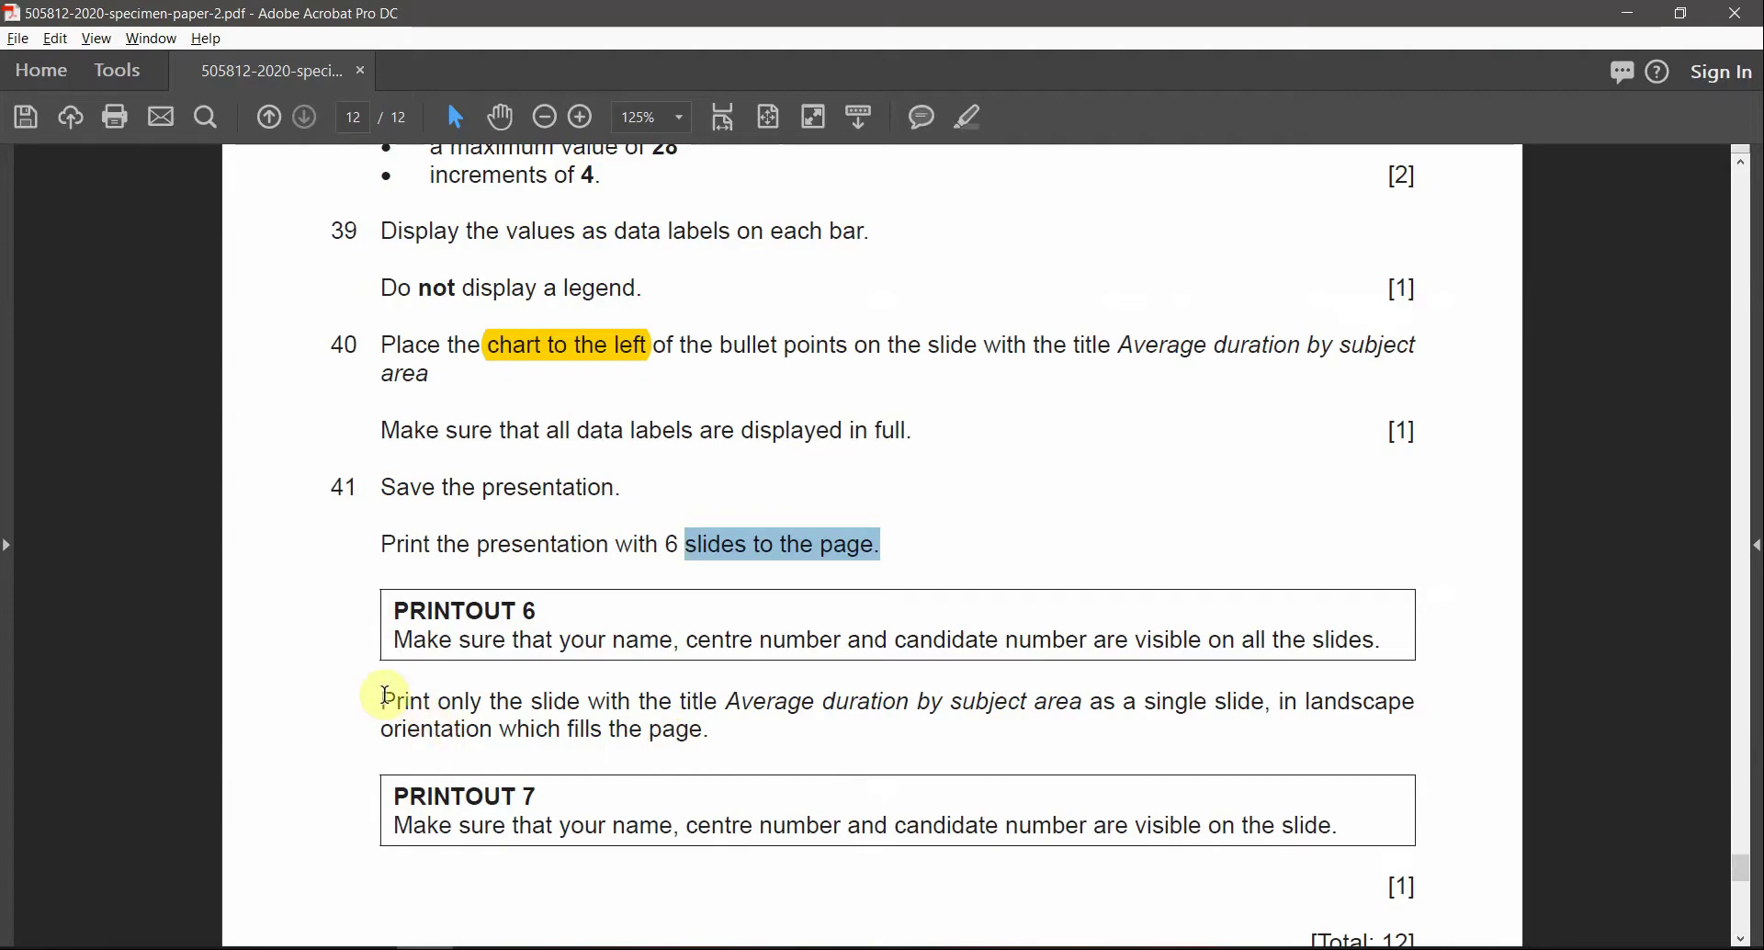
Review the Printout 7 requirements: single slide, landscape full page, centre and candidate number
drag(385, 698, 538, 701)
click(631, 703)
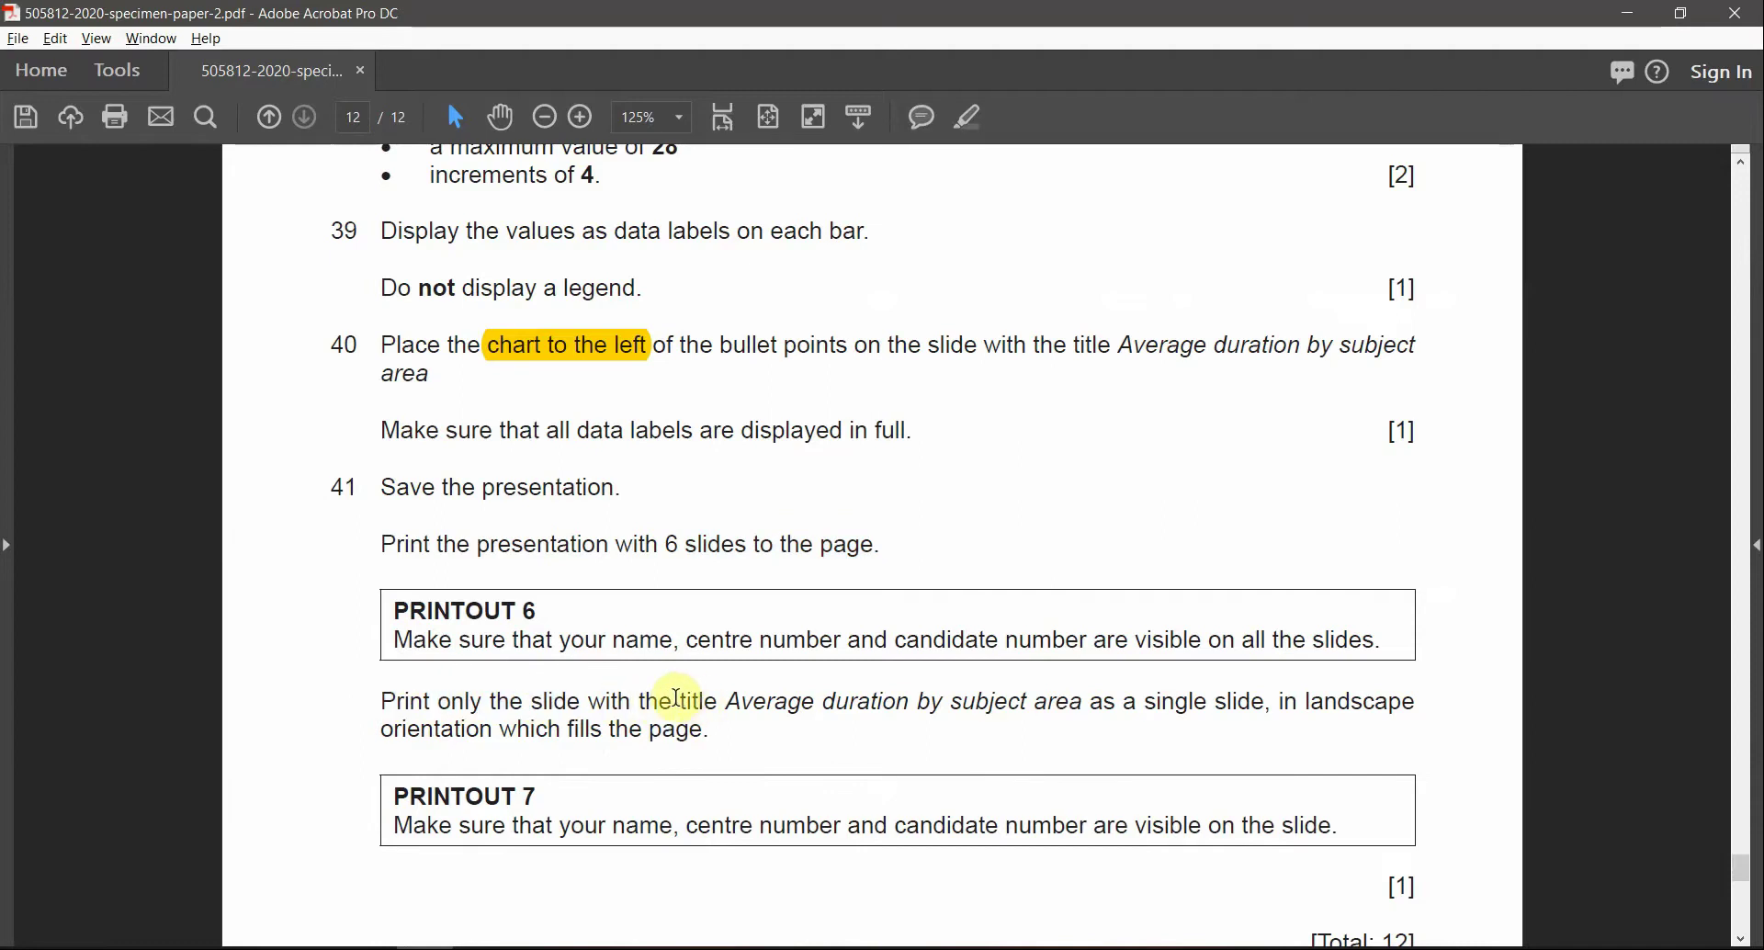
drag(727, 701, 1025, 710)
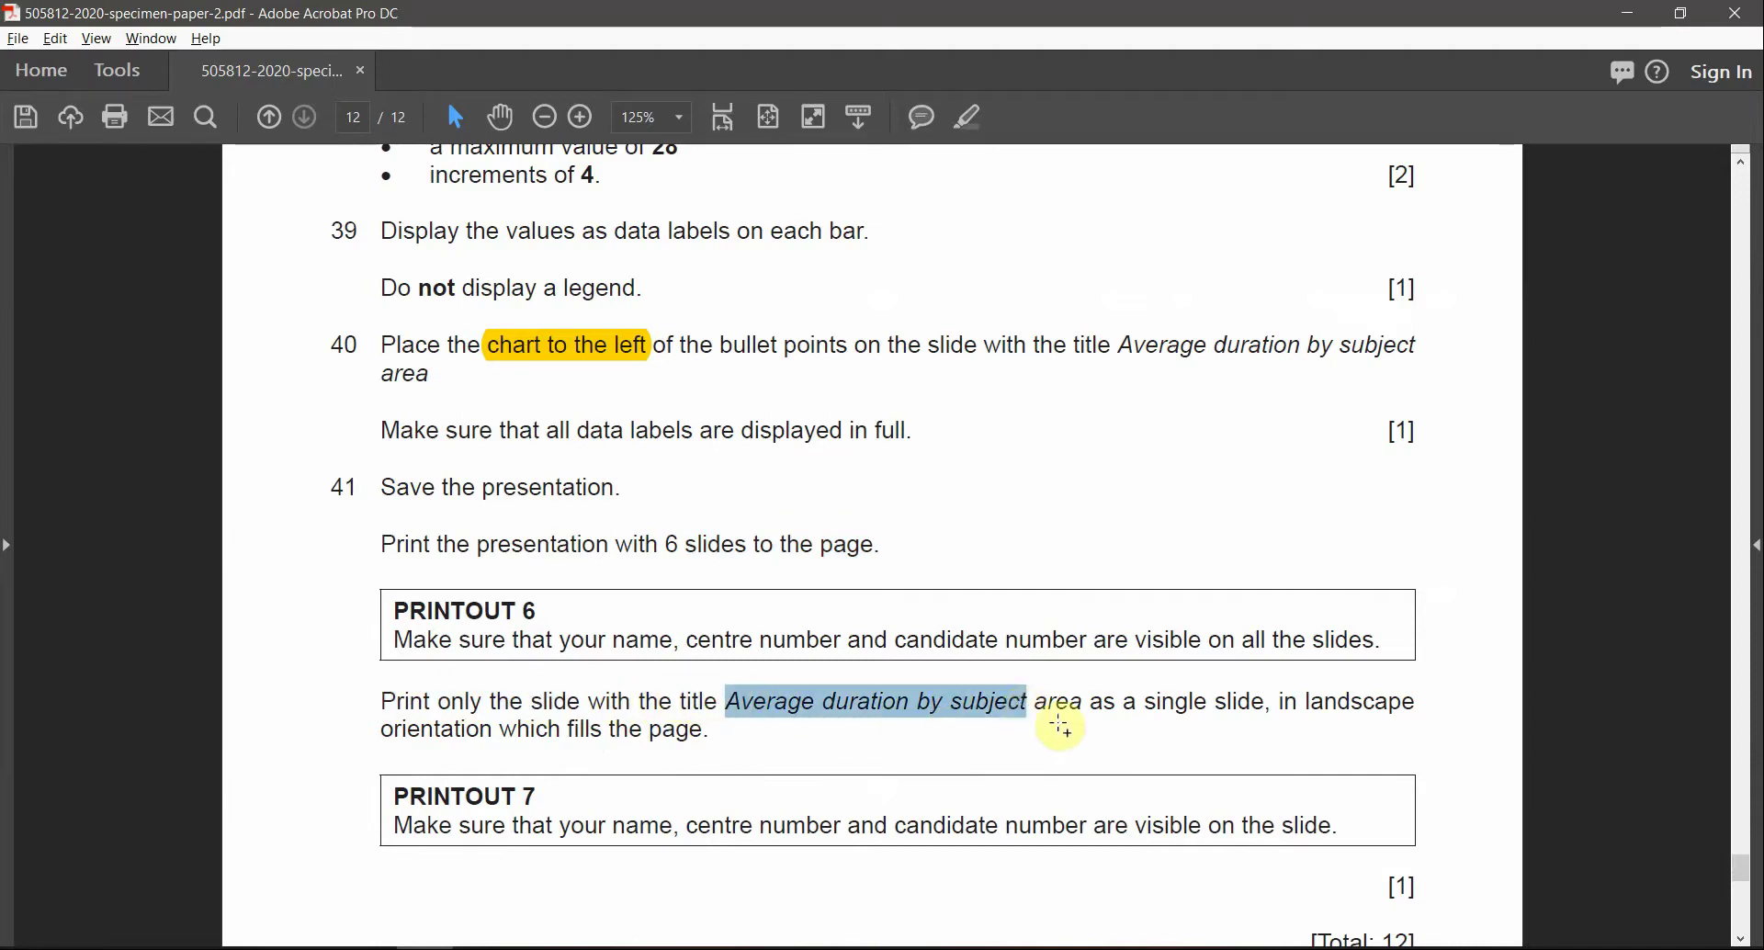
drag(1146, 703, 1415, 703)
drag(727, 703, 623, 731)
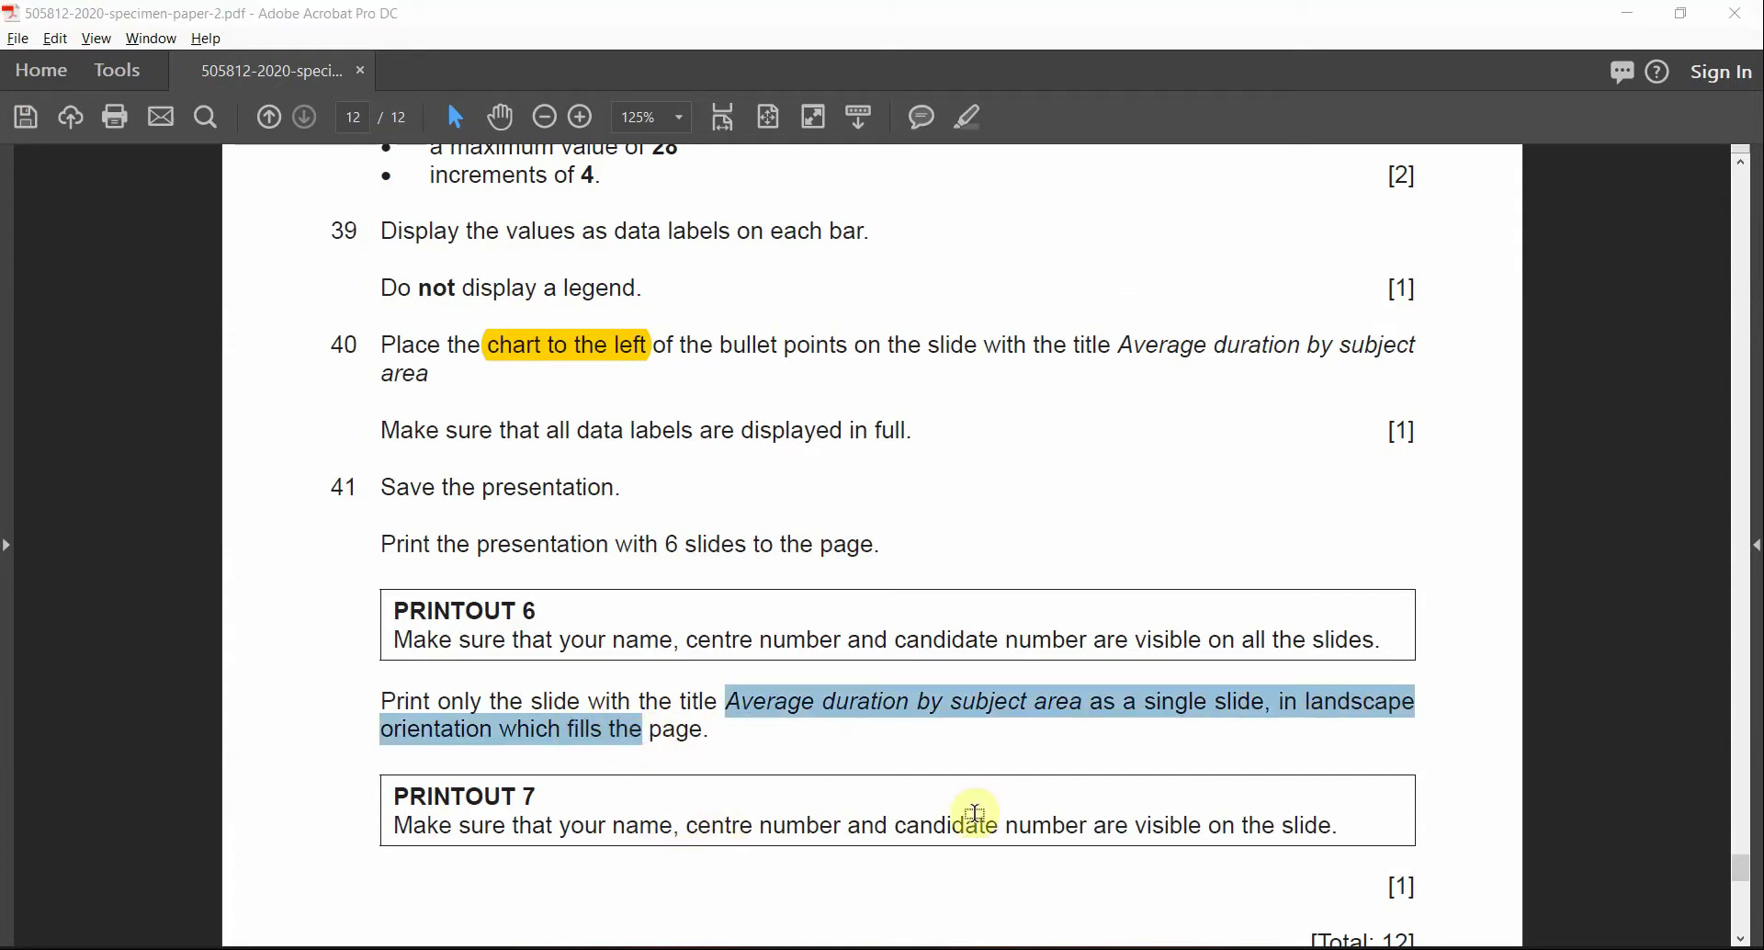
click(976, 813)
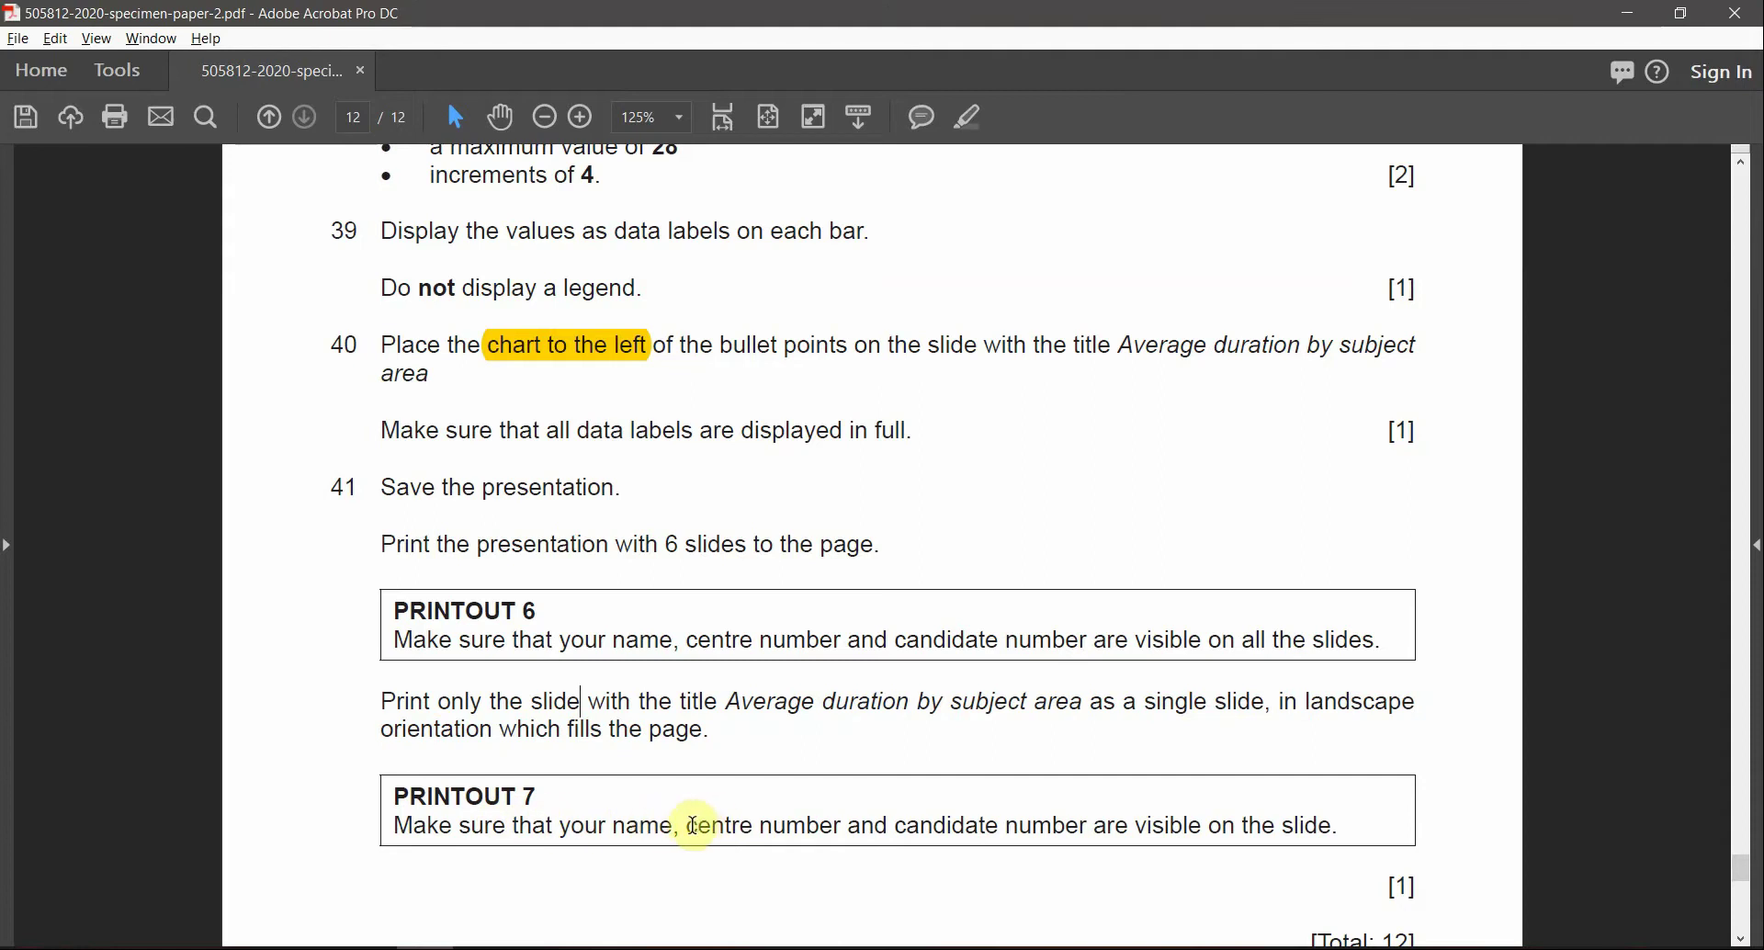
drag(696, 825, 1276, 827)
Return to PowerPoint's normal editing view from the Print view
key(alt+Tab)
key(Escape)
click(168, 411)
Set slide 3, Average duration by subject area, to print alone as Full Page Slides
click(157, 492)
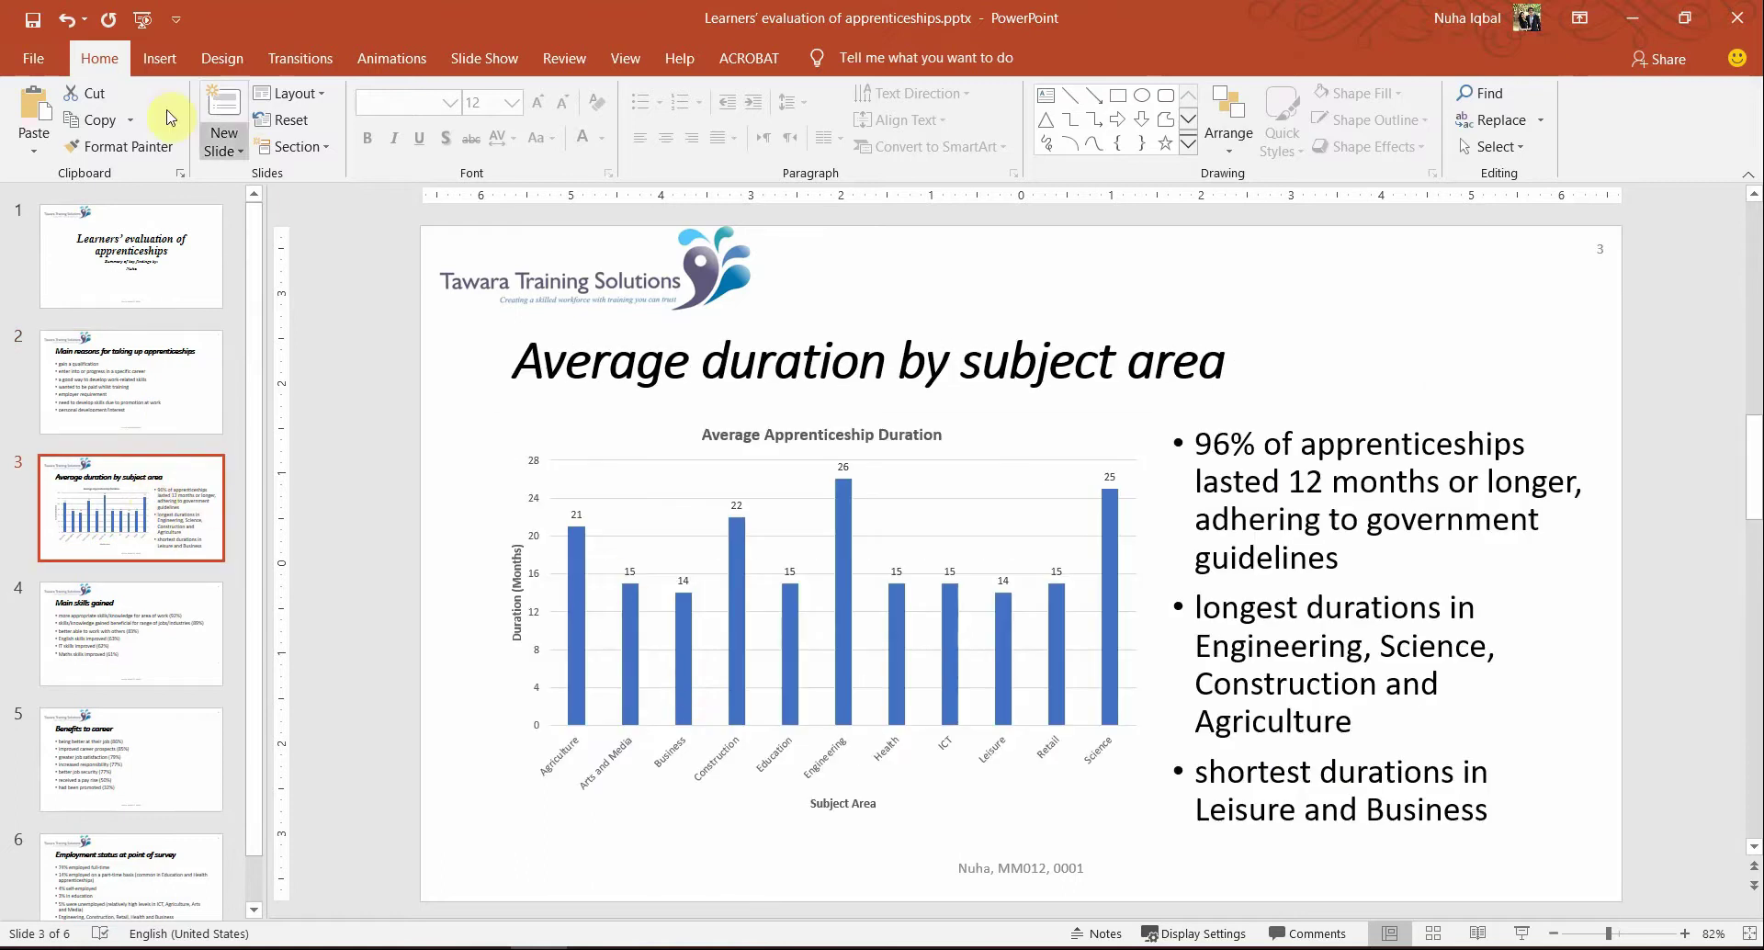
click(43, 62)
click(115, 496)
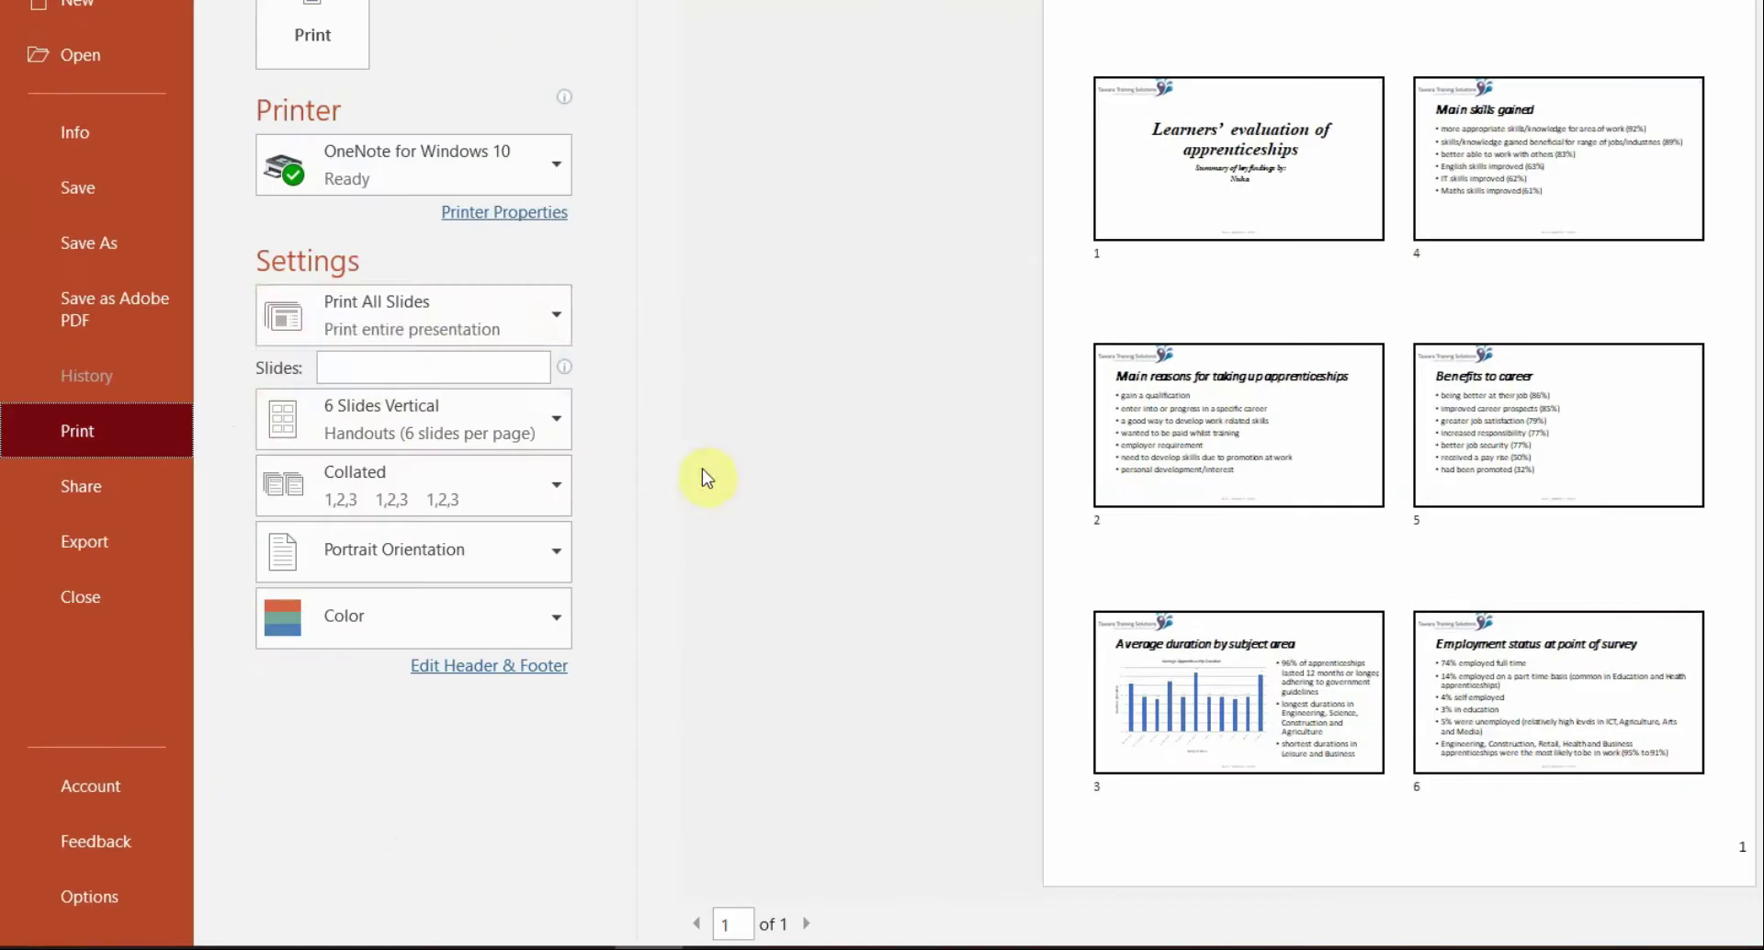
click(366, 309)
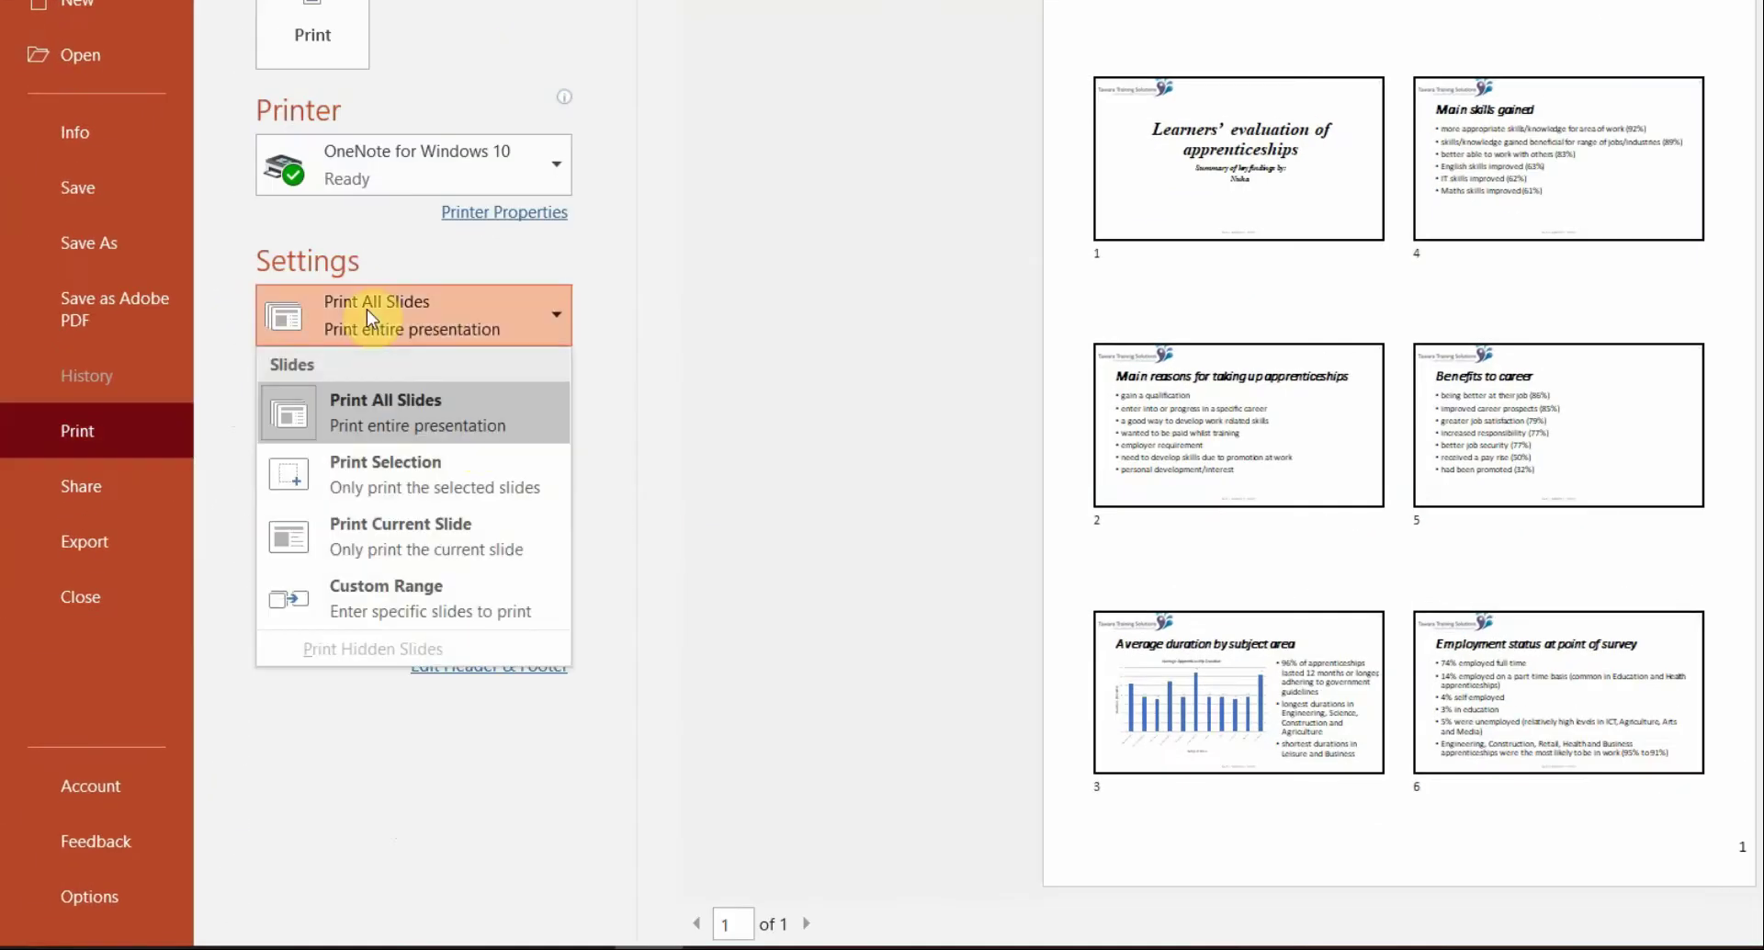
click(451, 491)
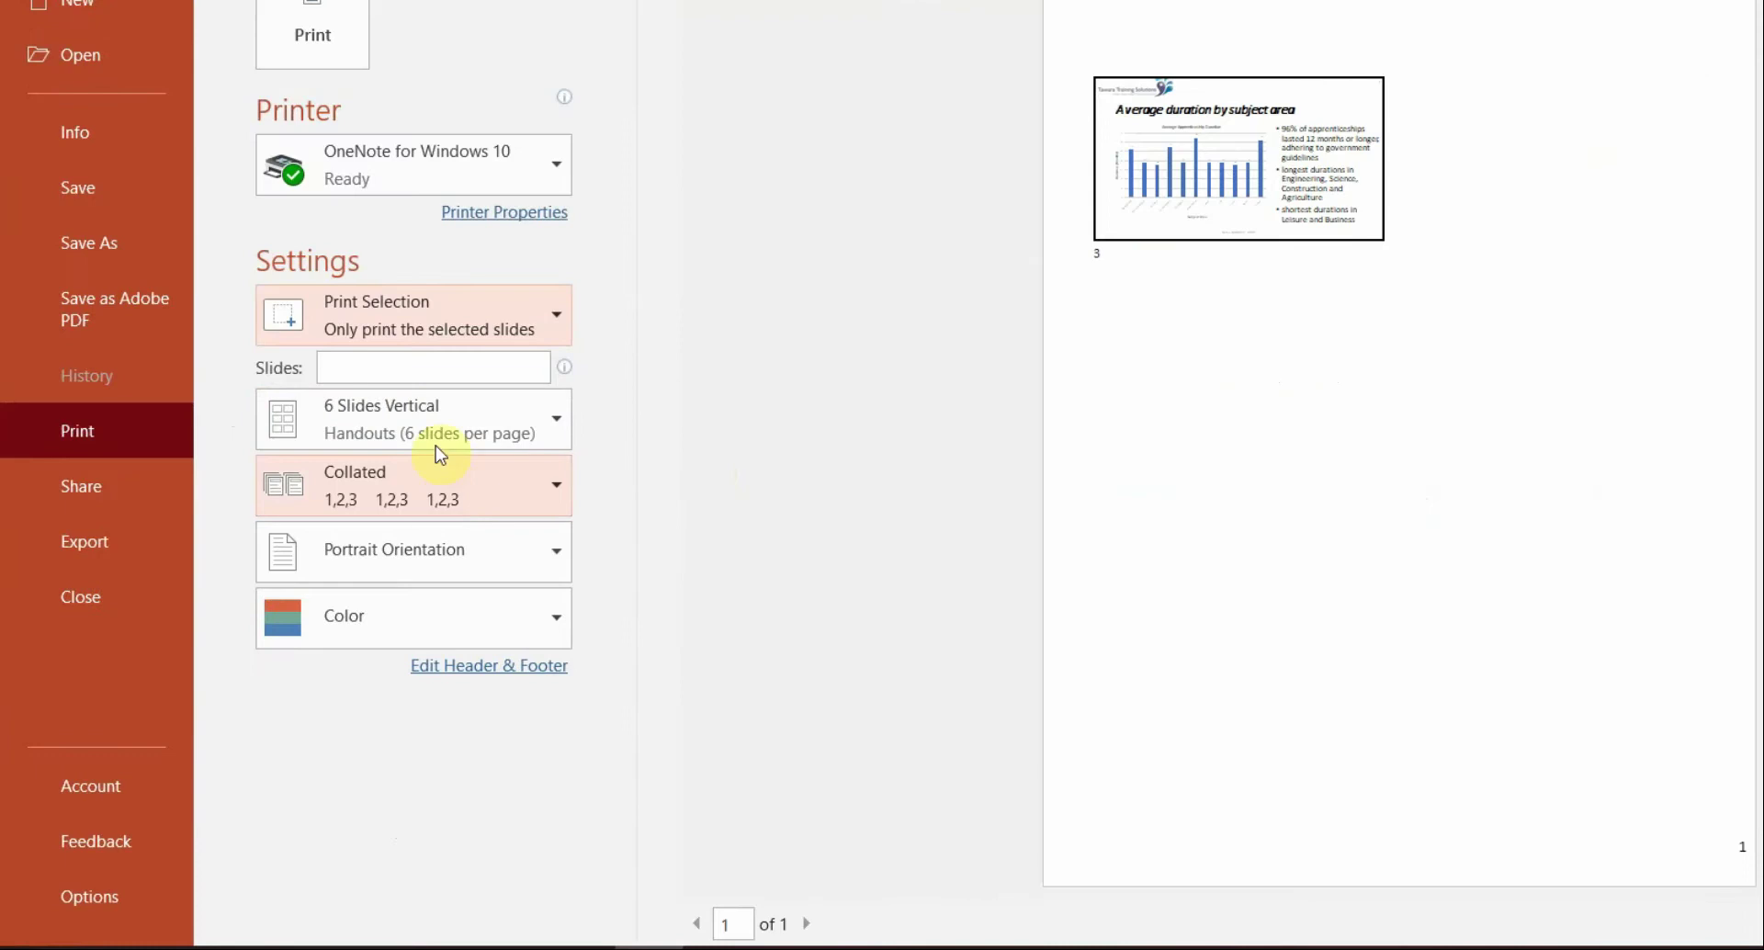
click(370, 428)
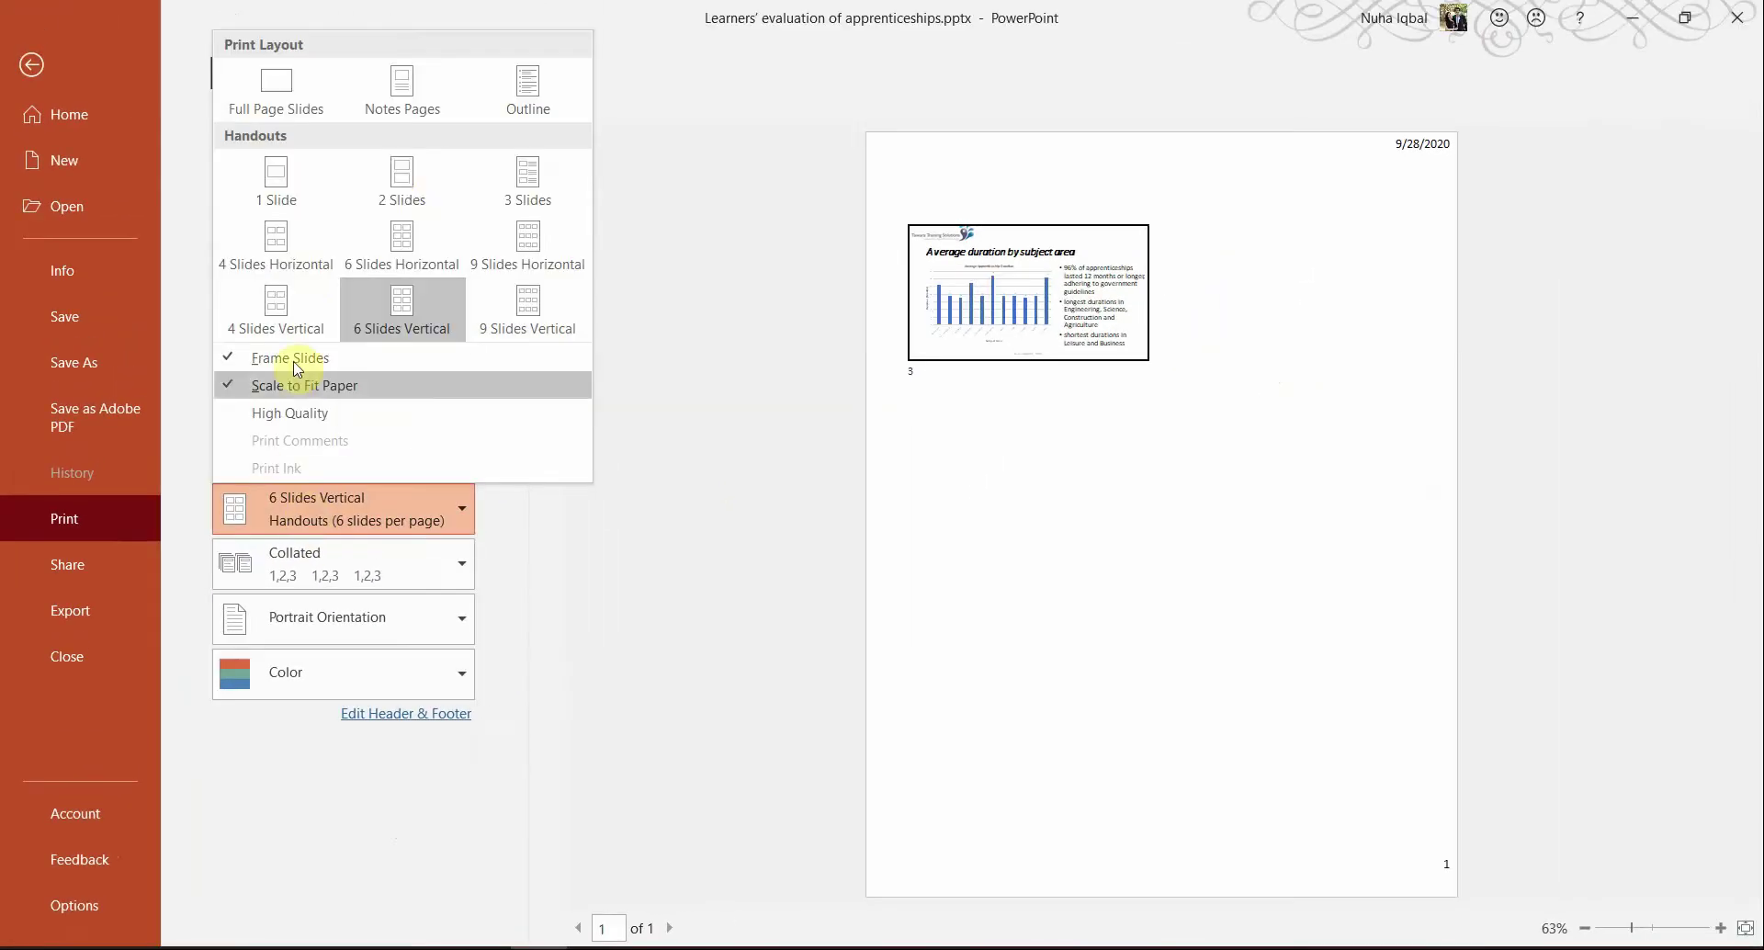
click(311, 107)
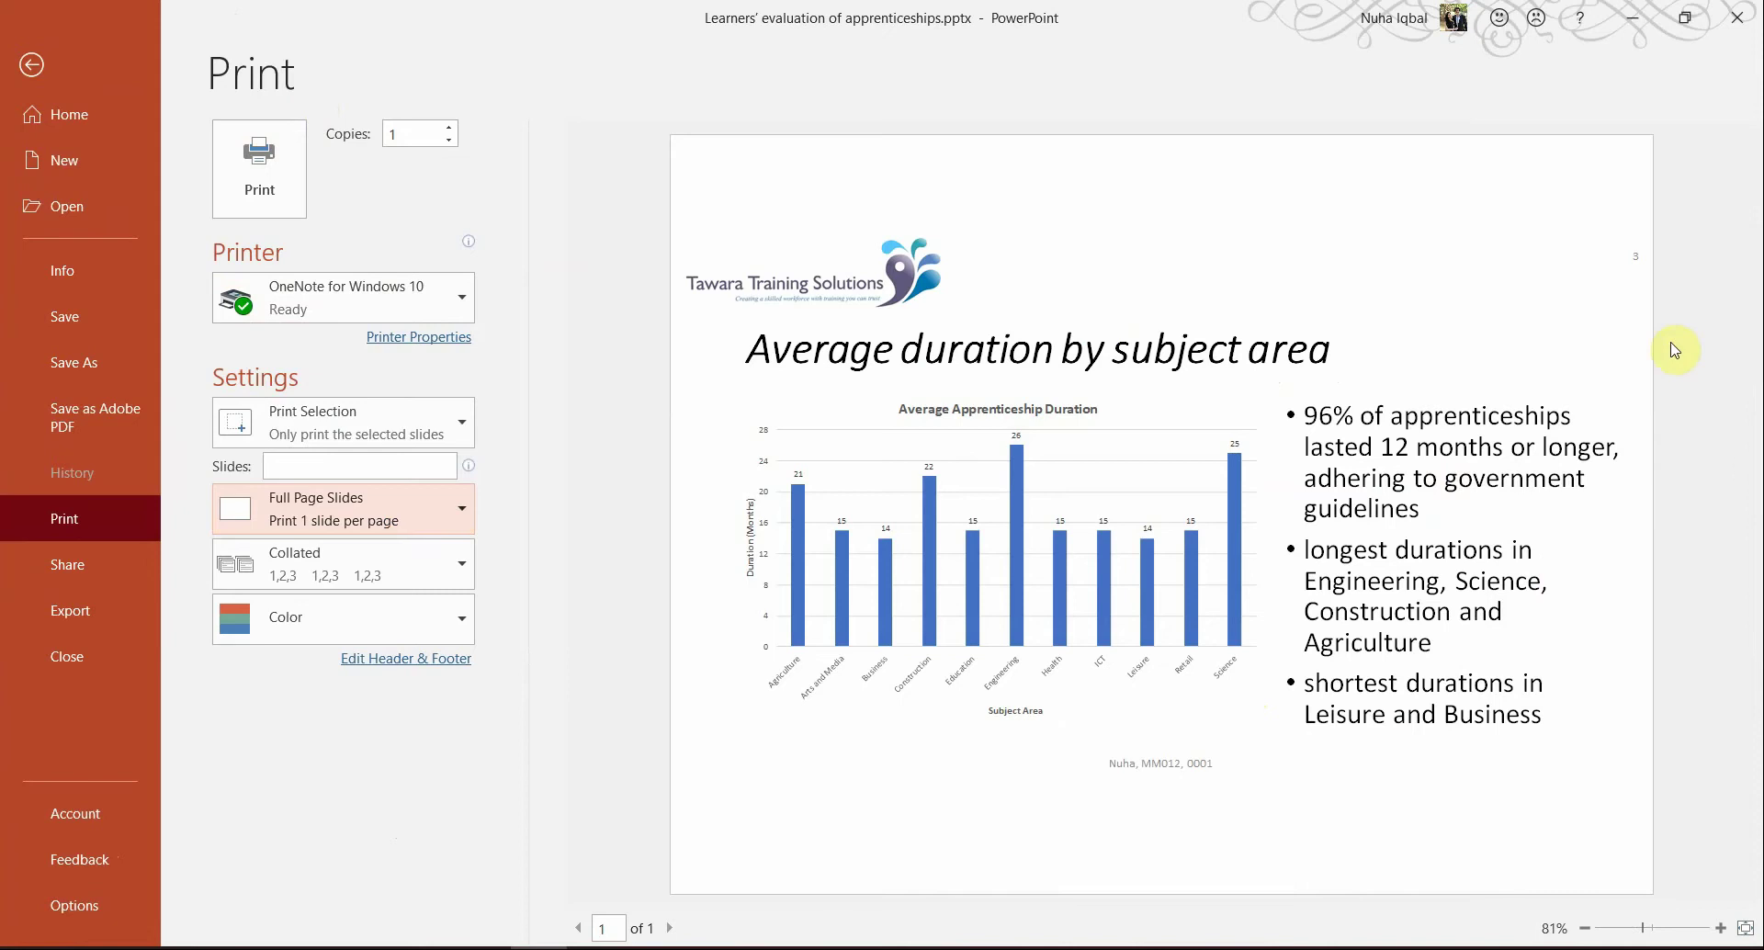
Print the single slide and scroll the instructions to Task 6
click(1643, 274)
click(250, 195)
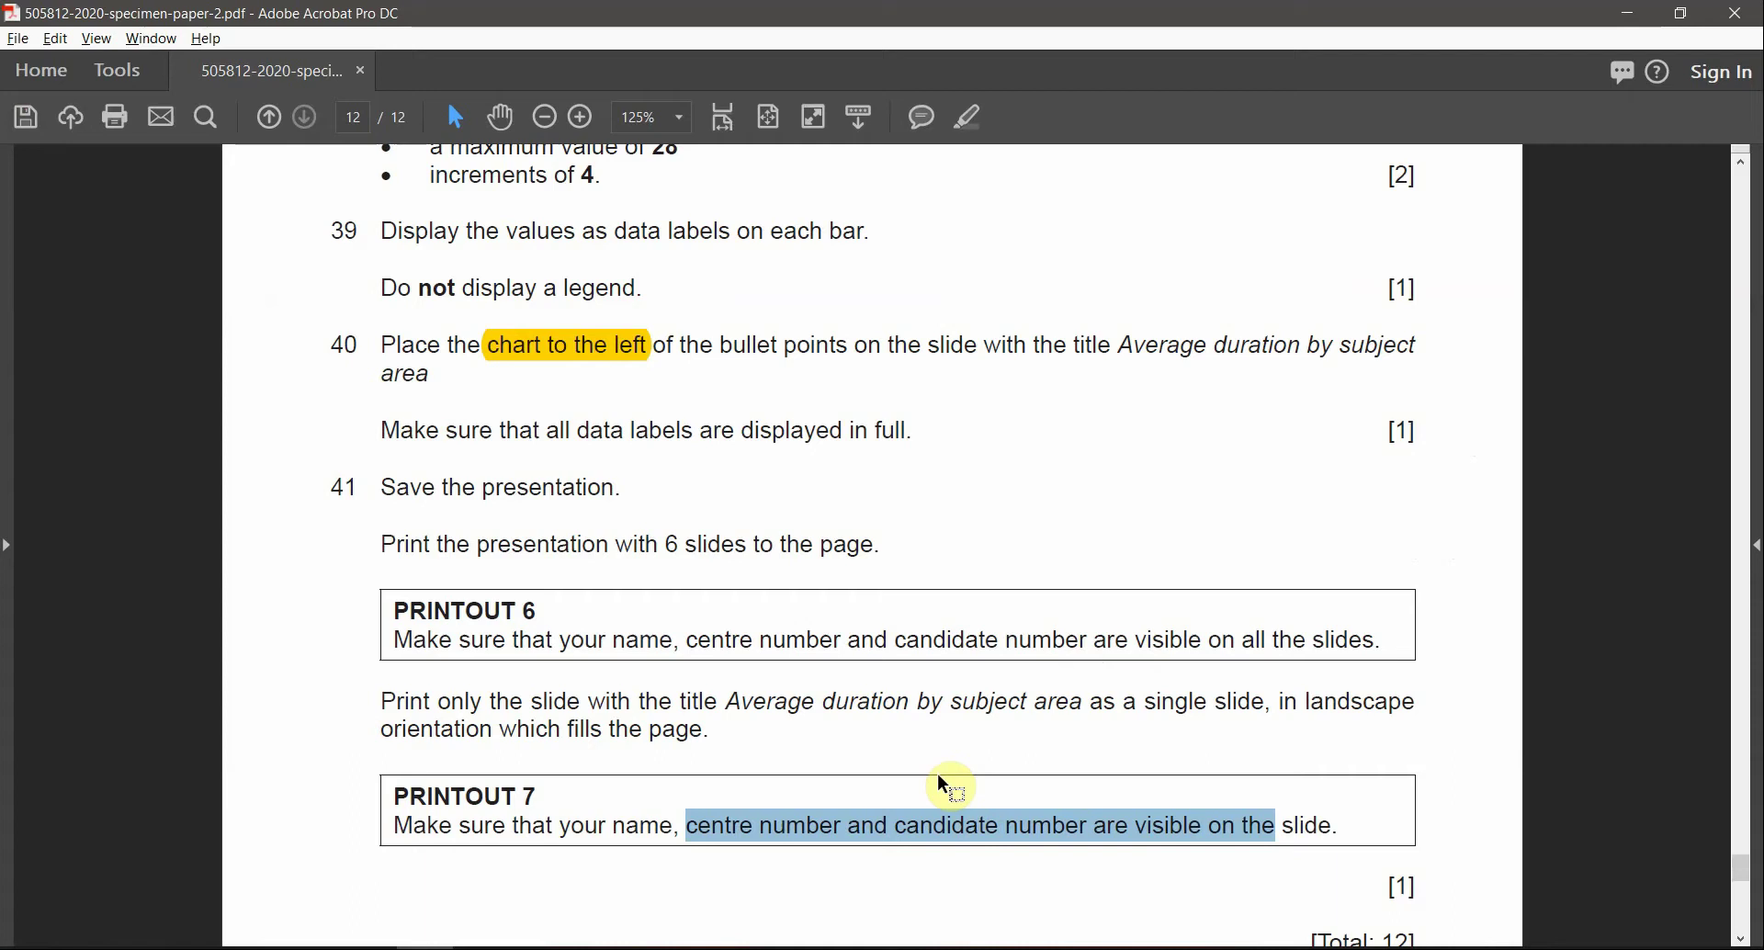
scroll(937, 776, down, 5)
scroll(939, 777, down, 5)
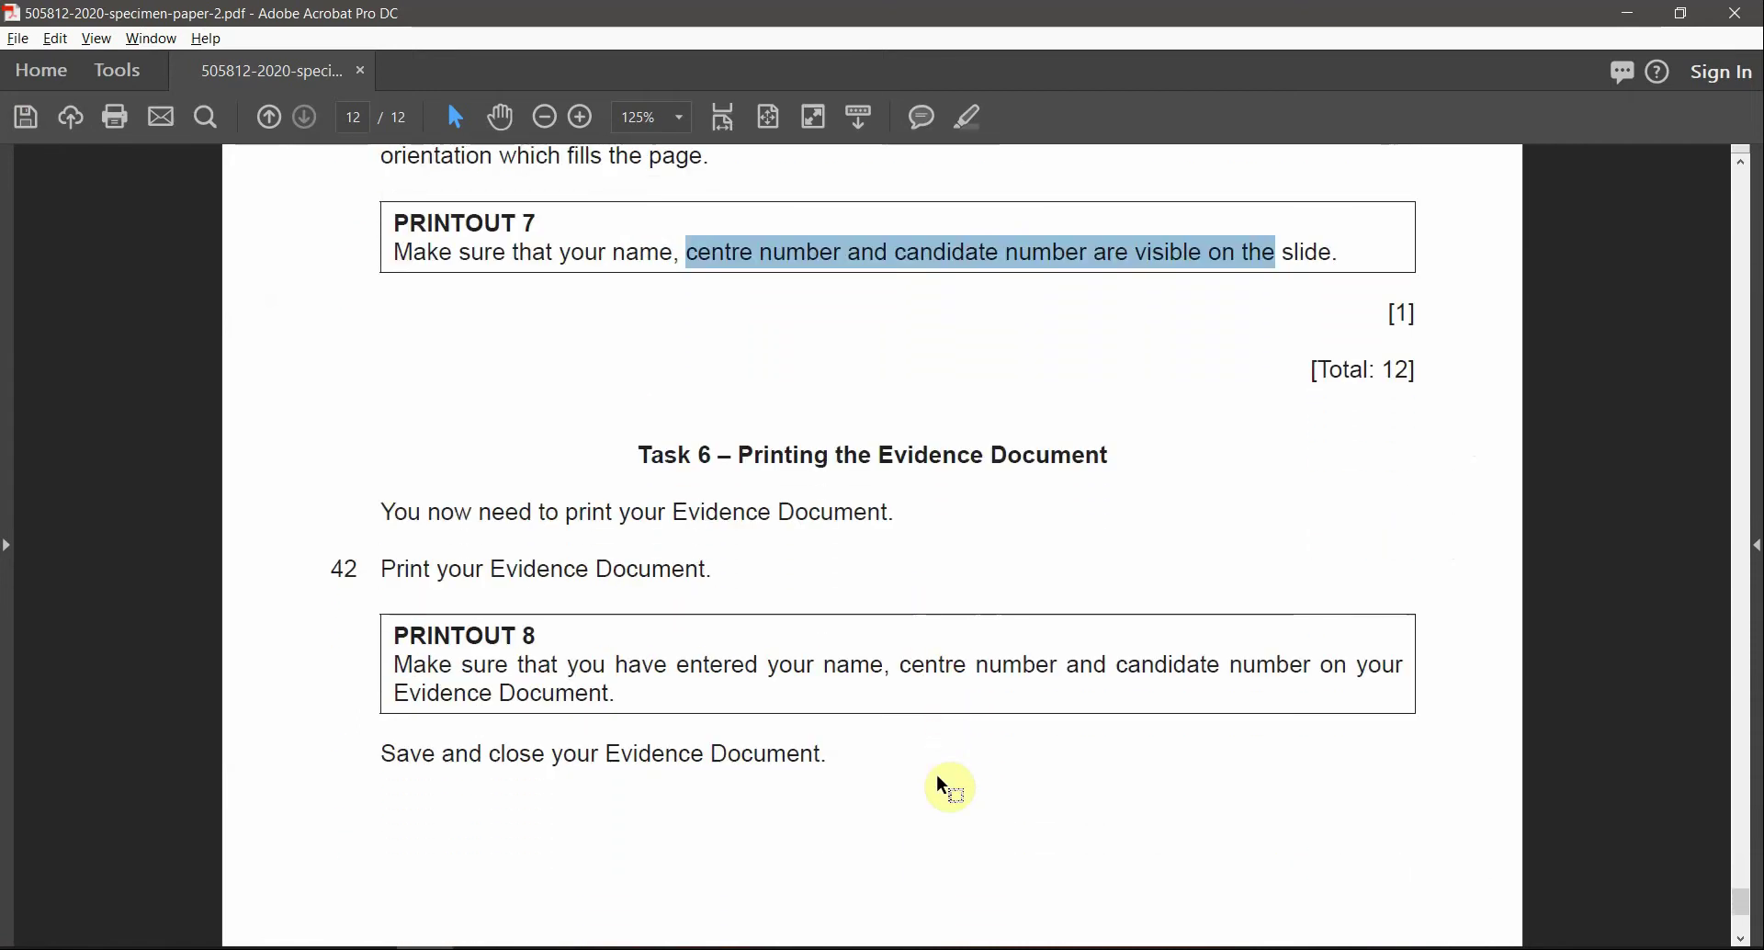